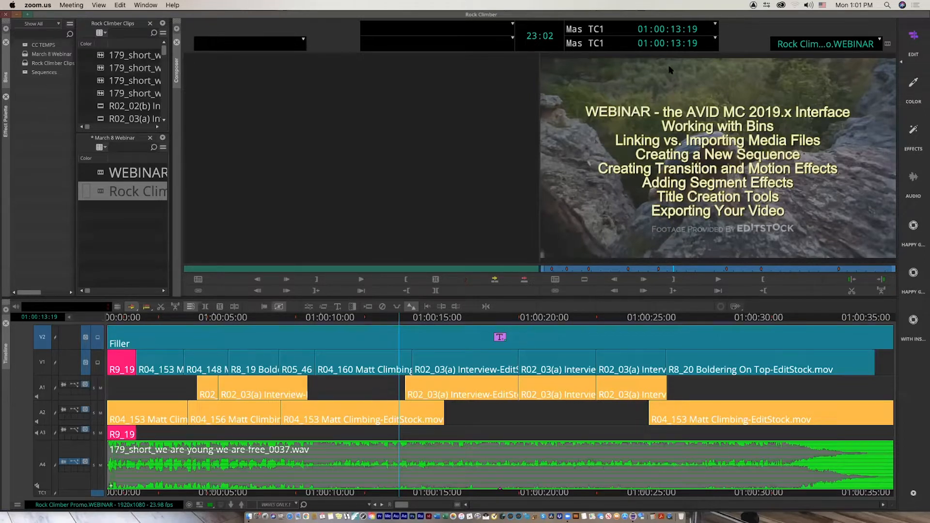
Step: Move the project window out of the way, view the Mac's system overview, close it and restore the window's position
drag(116, 15, 117, 60)
click(12, 5)
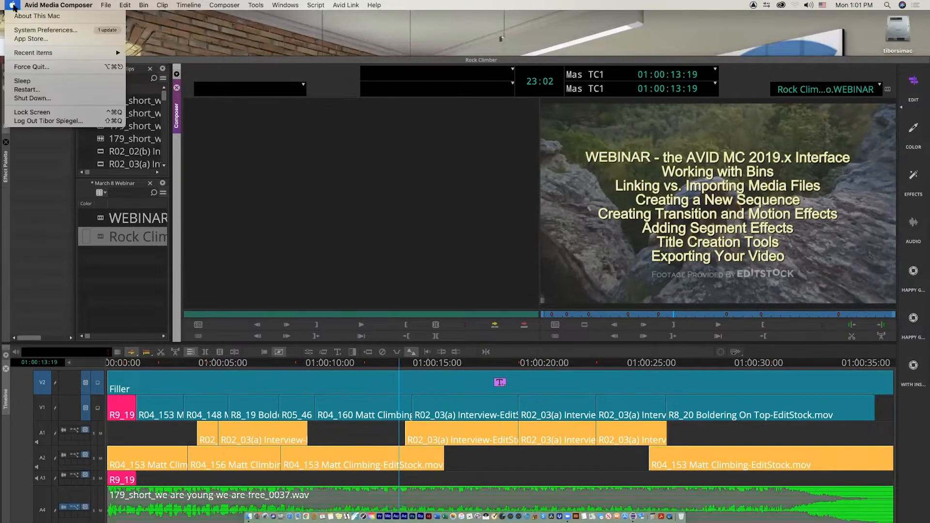
click(22, 17)
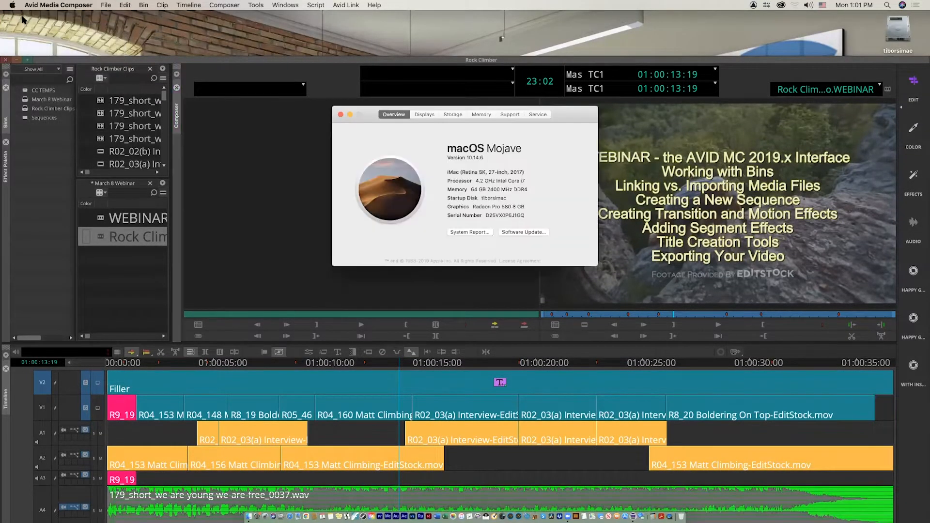
drag(555, 126, 500, 128)
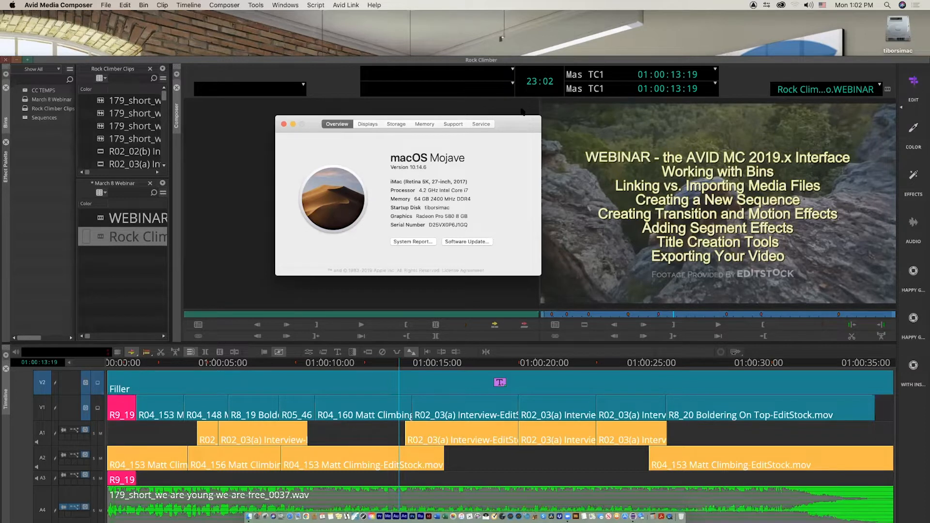
mouse_move(520, 126)
mouse_down()
mouse_move(536, 101)
mouse_move(510, 119)
mouse_up()
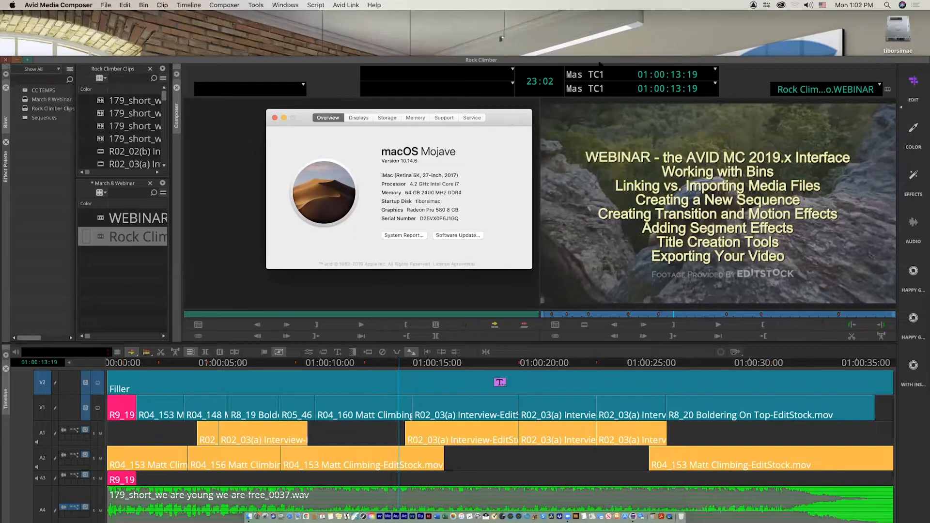
click(274, 118)
drag(287, 60, 289, 58)
drag(244, 18, 282, 18)
Step: Save the open project's work and quit Avid Media Composer, confirming that the application should be left
key(super+s)
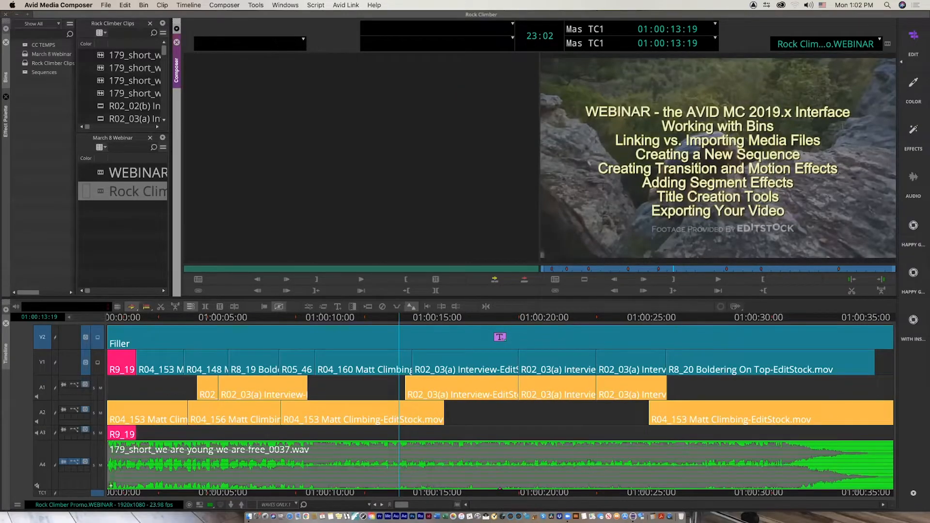
key(super+q)
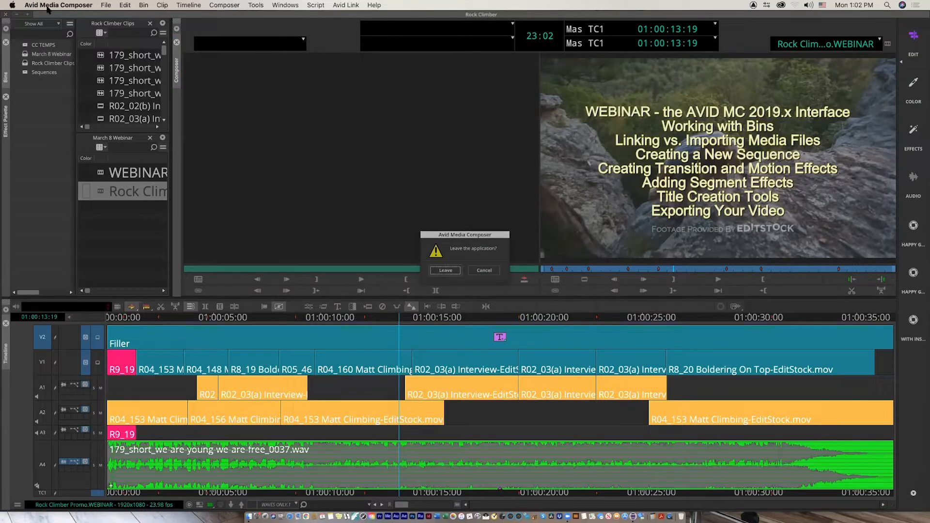
click(61, 5)
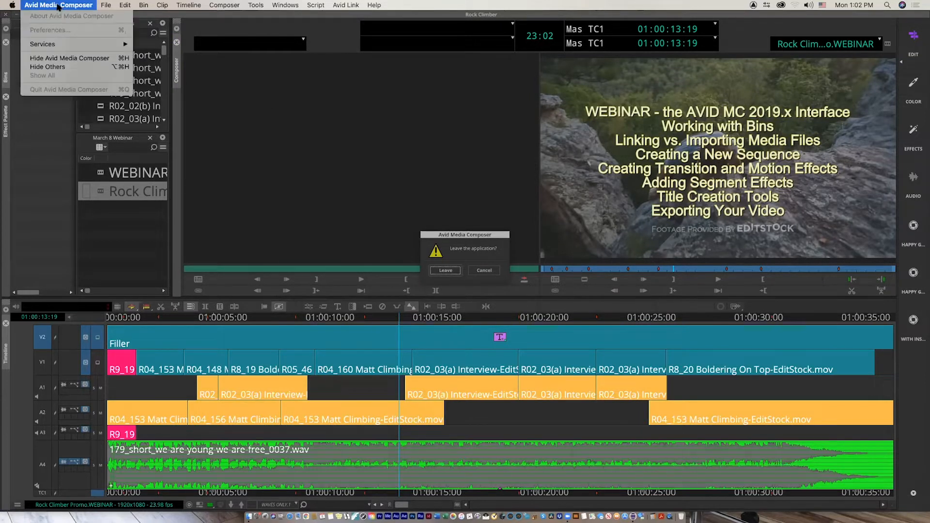
click(449, 270)
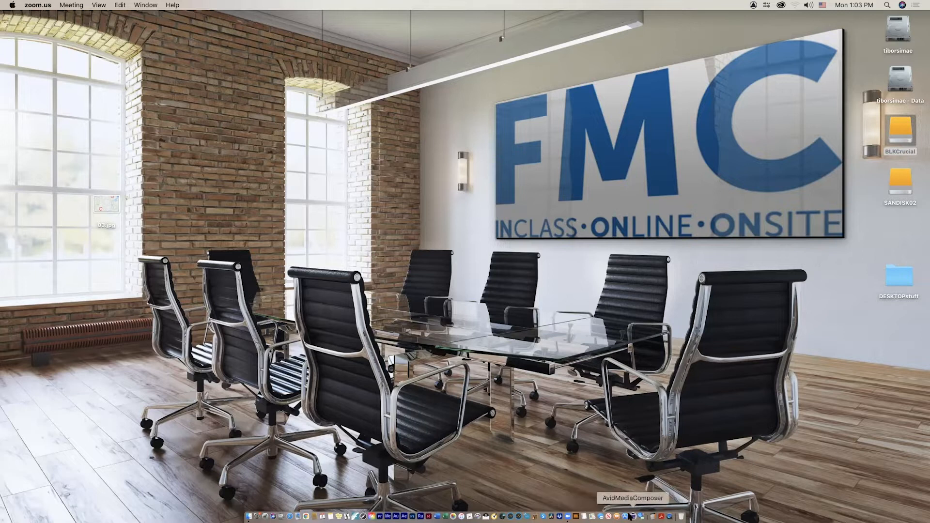
Step: Launch Avid Media Composer and dismiss the microphone access notice
click(632, 516)
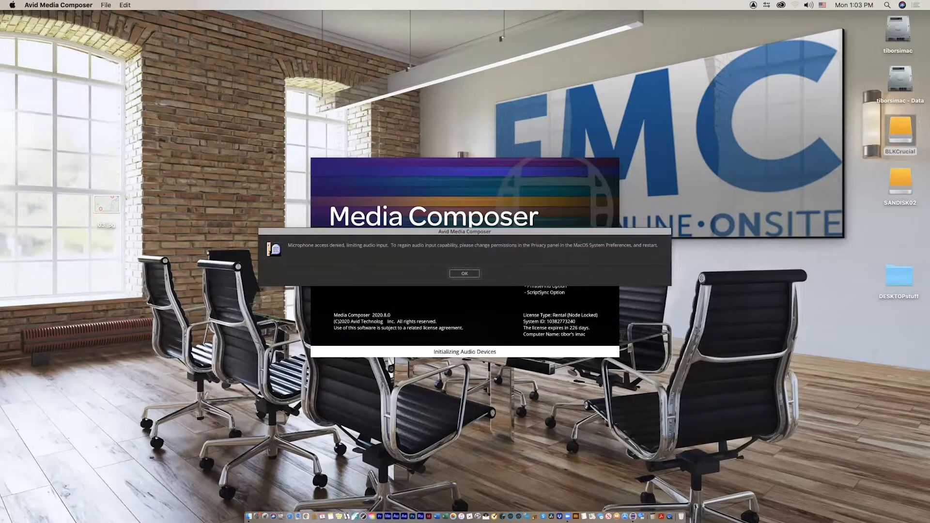
click(460, 273)
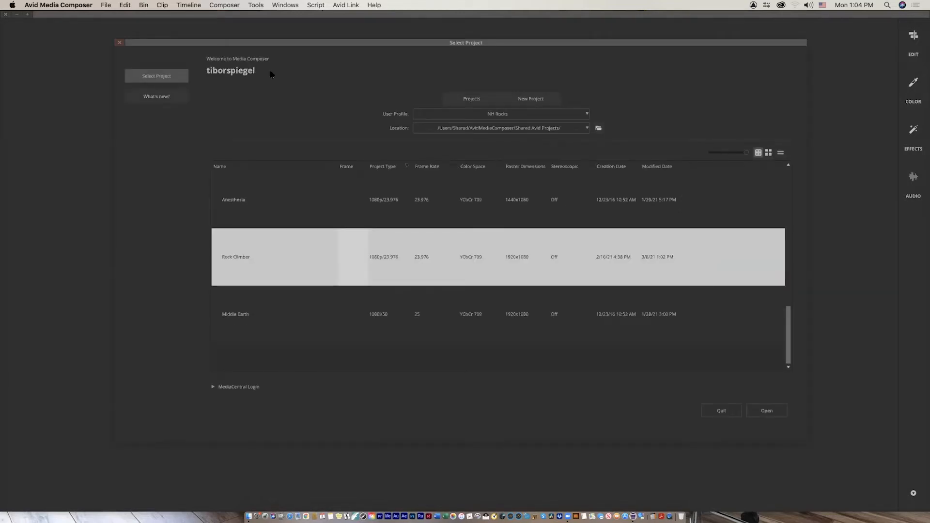
Step: Reposition the project selection window and choose the NH Rocks user profile for the existing projects
drag(333, 43, 291, 24)
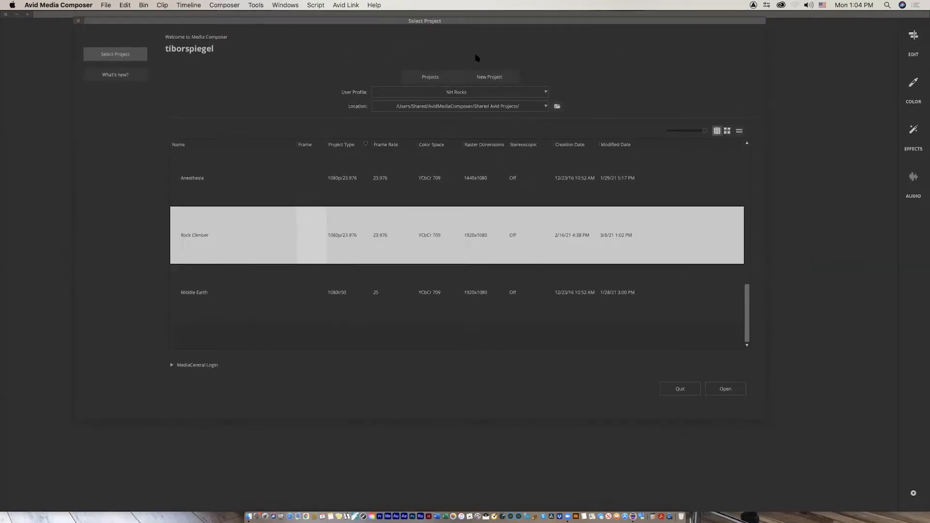
click(435, 79)
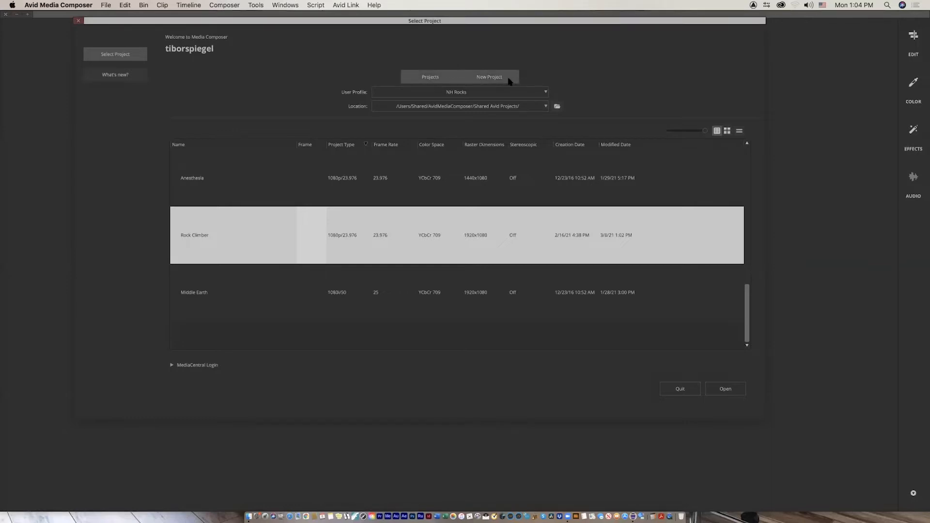
click(545, 93)
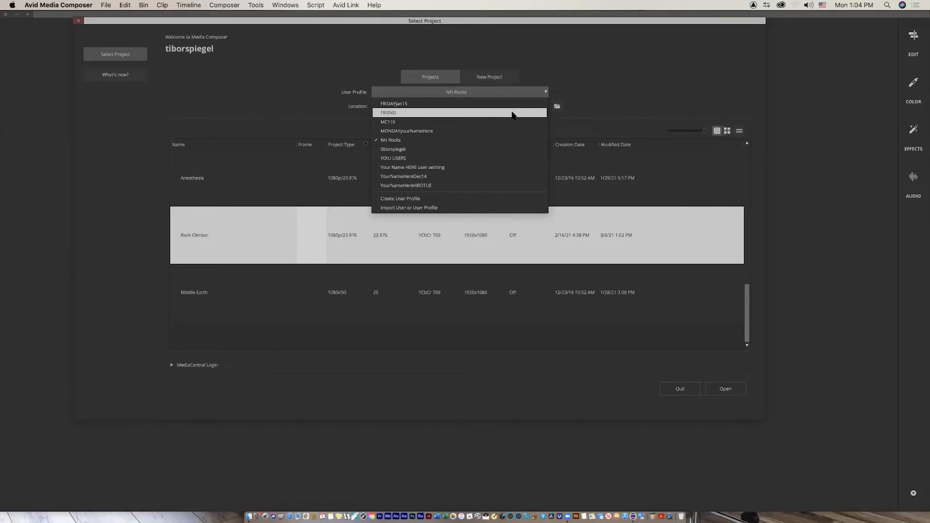
click(394, 141)
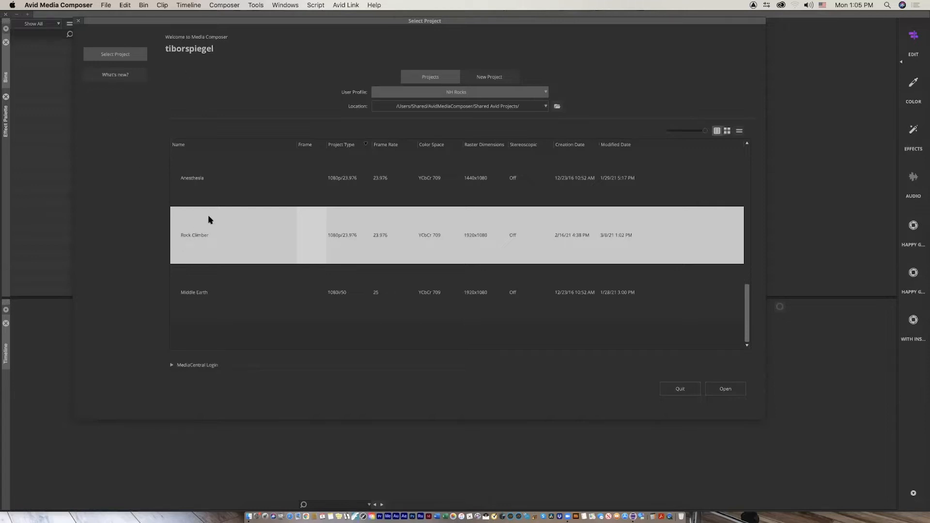
Step: Compare the Anesthesia, Middle Earth and Rock Climber projects in the list, finishing with Rock Climber selected
click(213, 192)
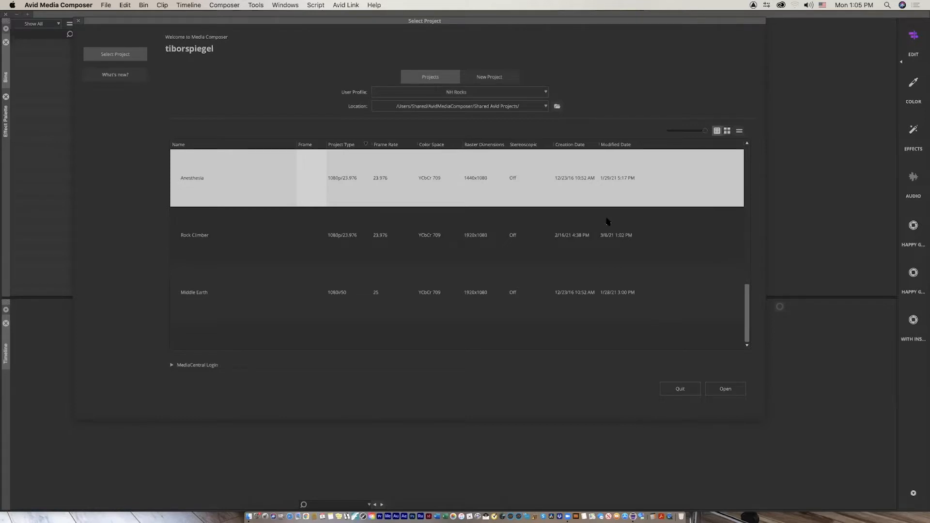
click(188, 234)
click(211, 301)
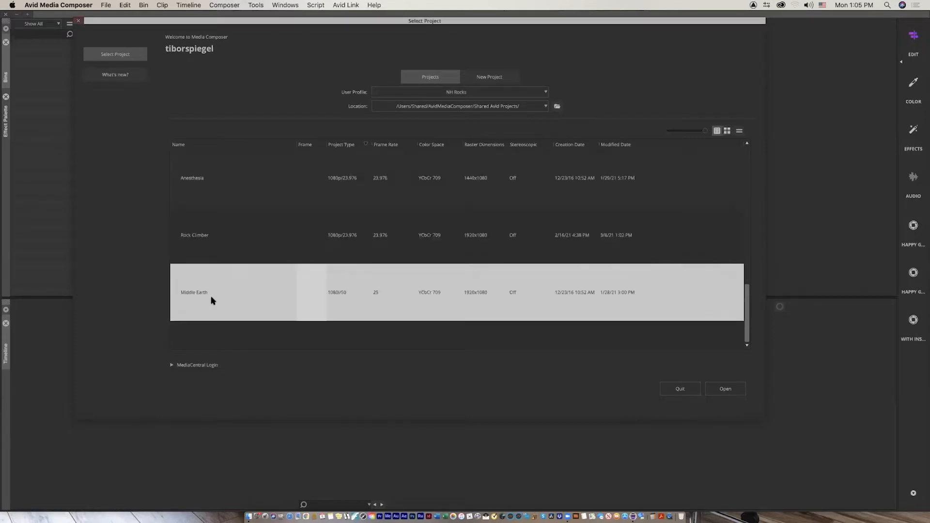
click(226, 236)
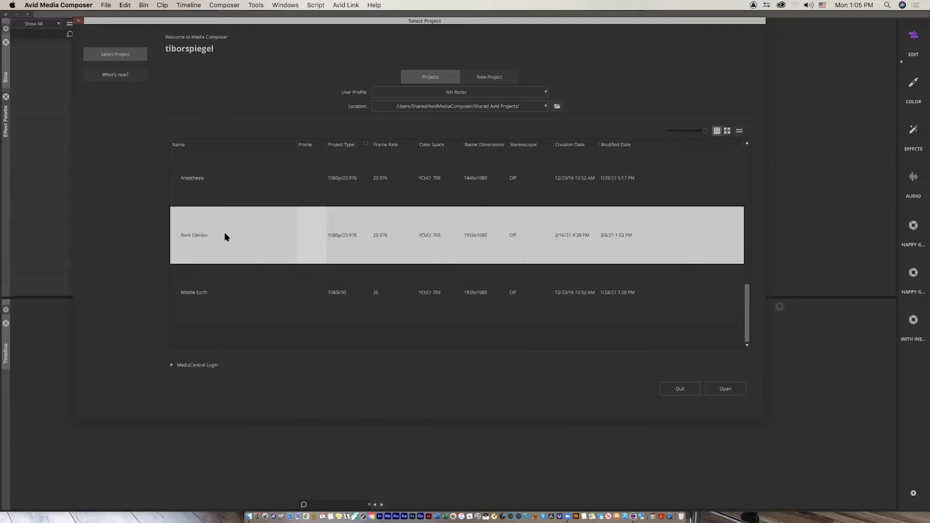
Step: Start a new project setup, browse the available formats and set the format to the HD 720 option 720p/29.97
click(722, 393)
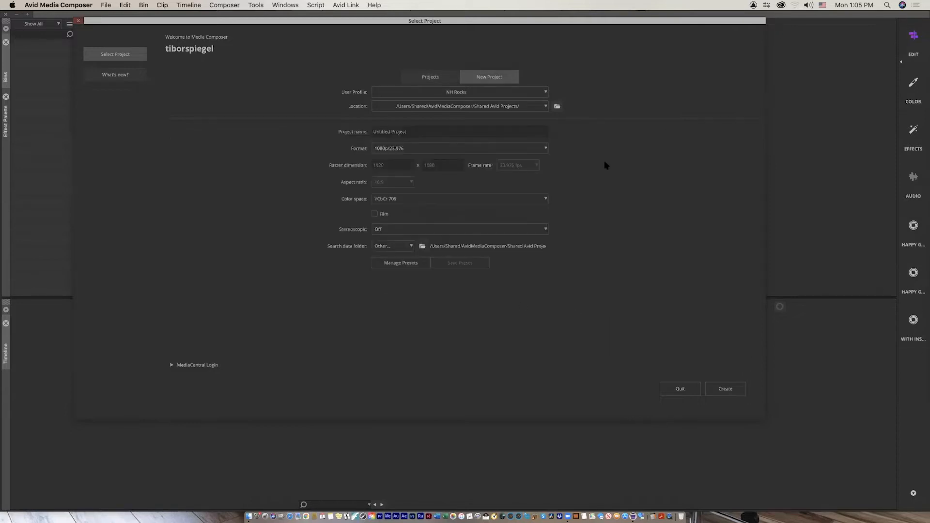
click(435, 149)
mouse_move(394, 225)
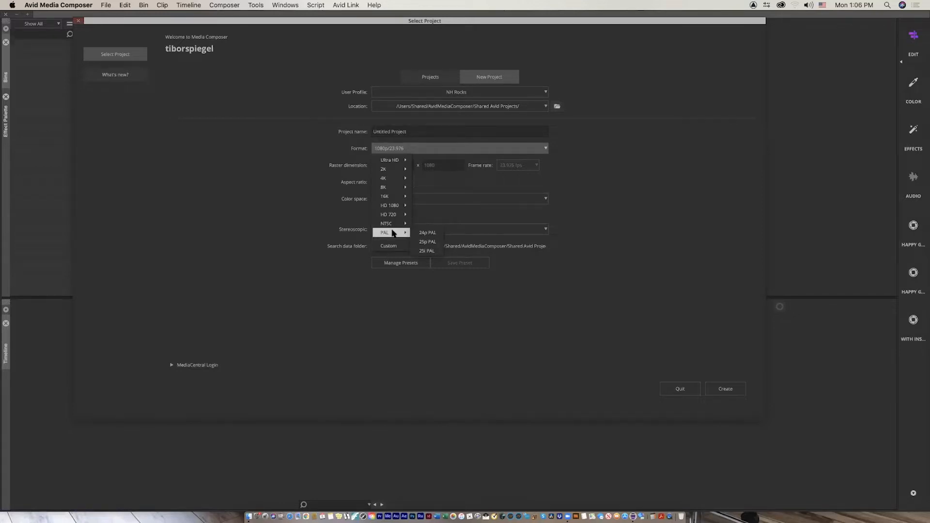
click(534, 32)
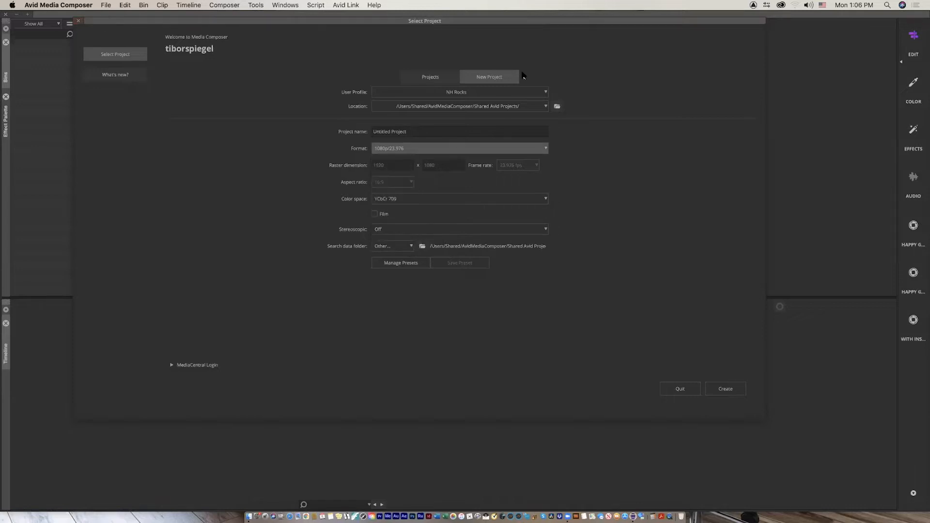
click(419, 149)
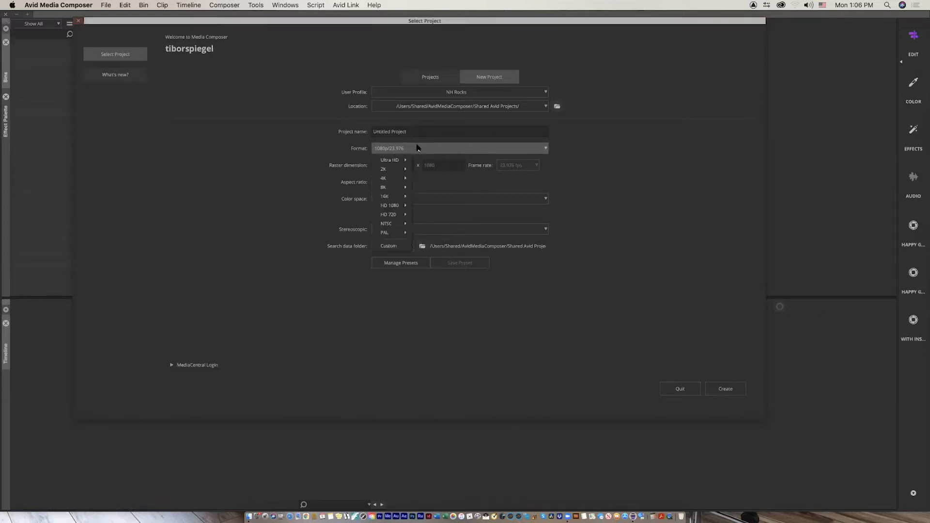
mouse_move(403, 220)
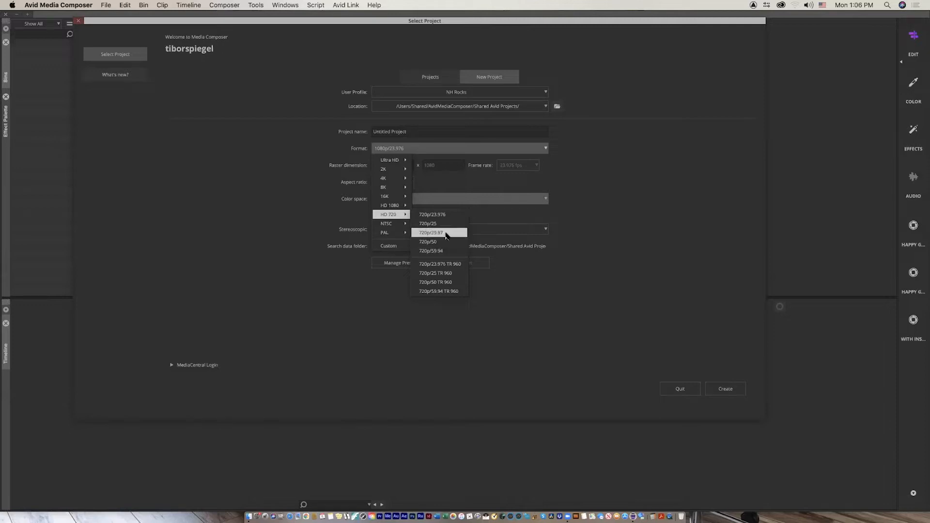
click(439, 232)
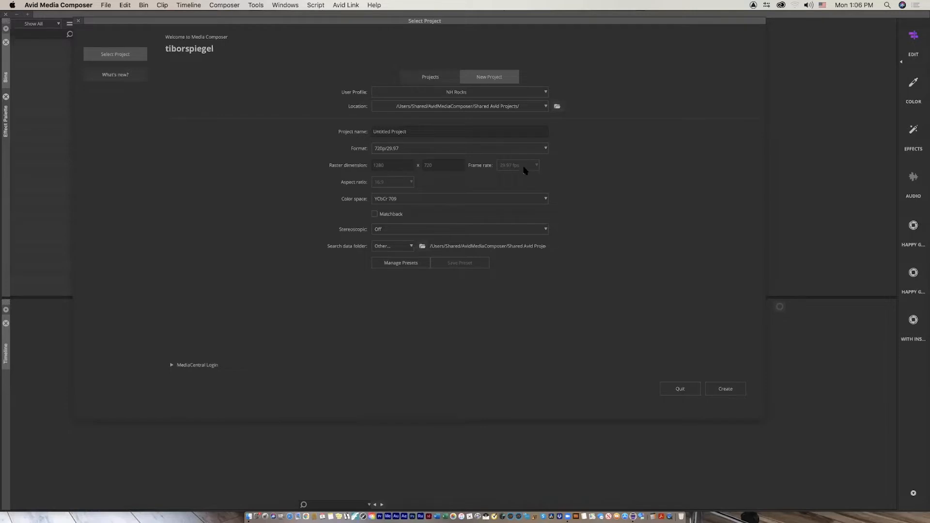
Step: Leave the new project settings, return to the existing projects and open Rock Climber
click(482, 150)
mouse_move(391, 183)
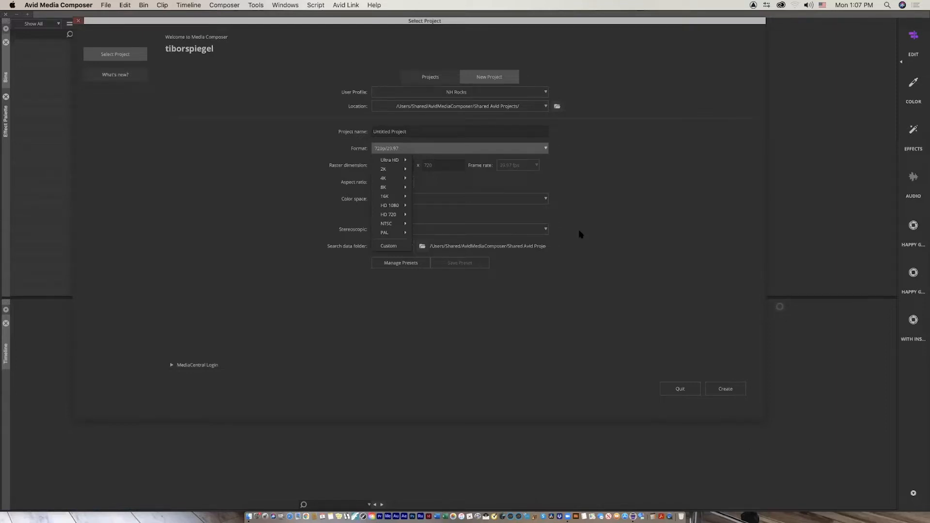
click(438, 80)
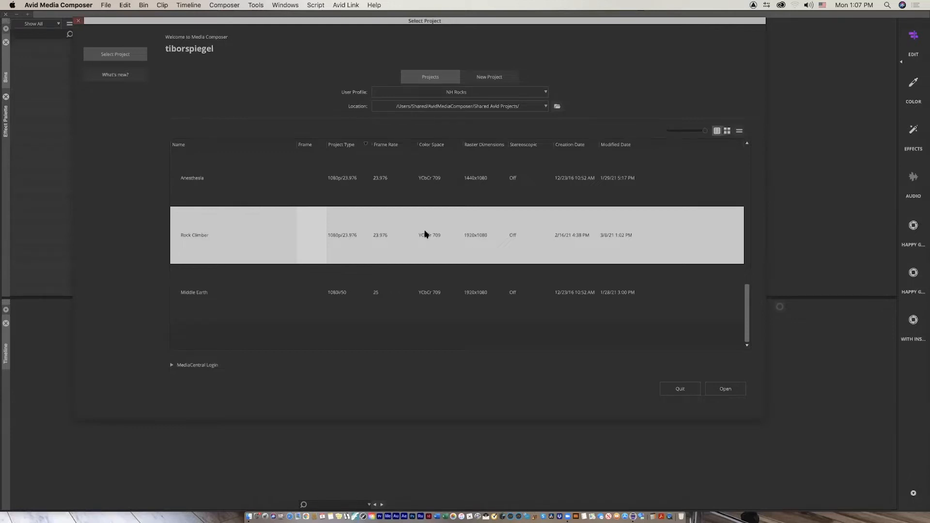
click(726, 389)
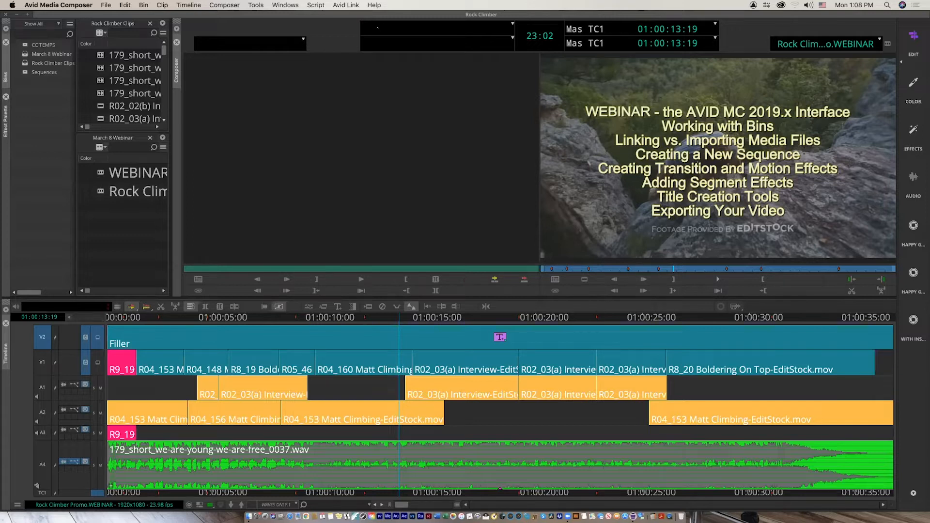
click(386, 13)
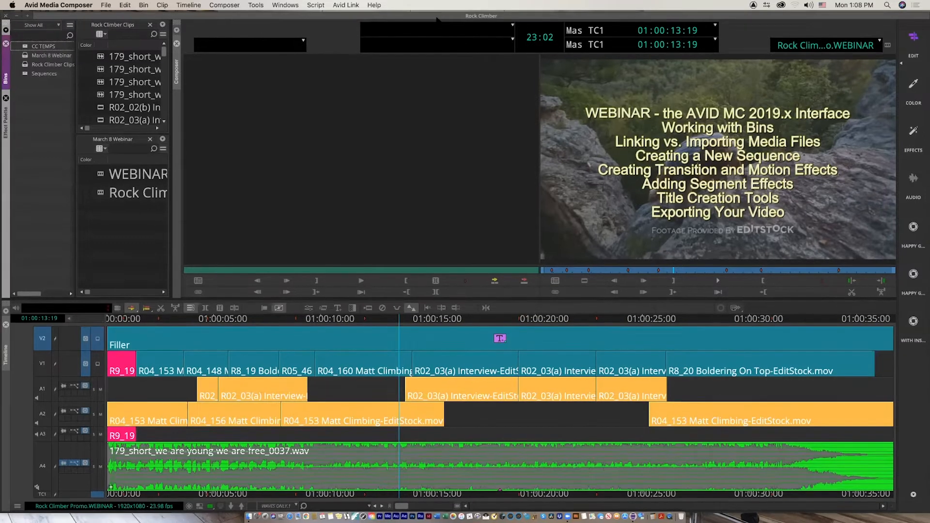
drag(438, 15, 431, 15)
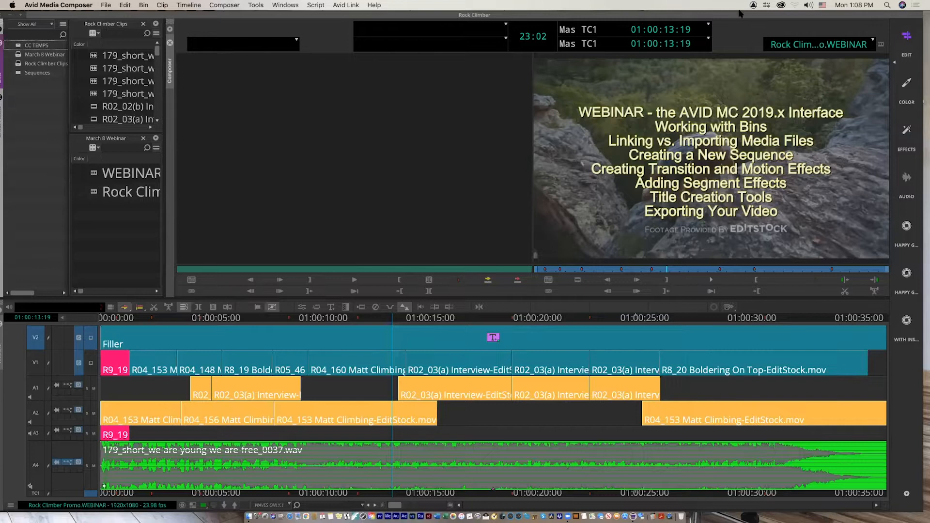
drag(740, 16, 748, 19)
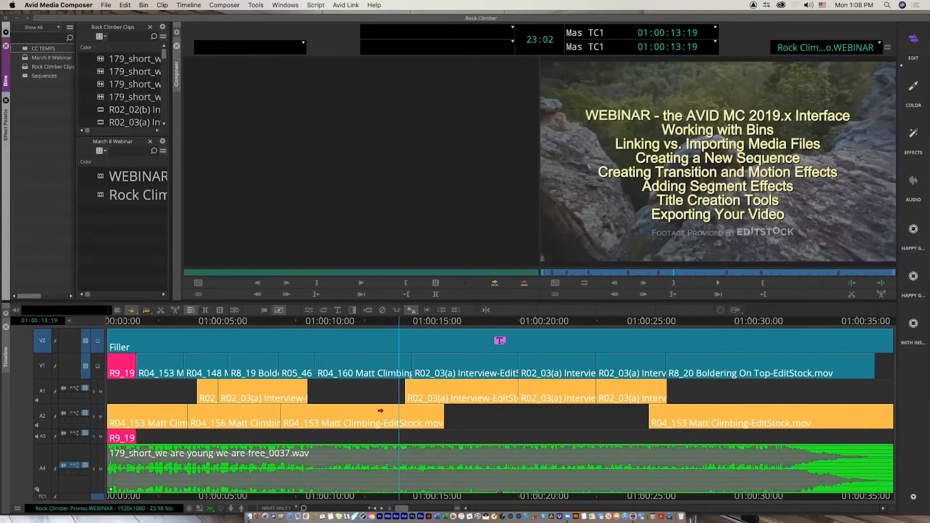
click(538, 314)
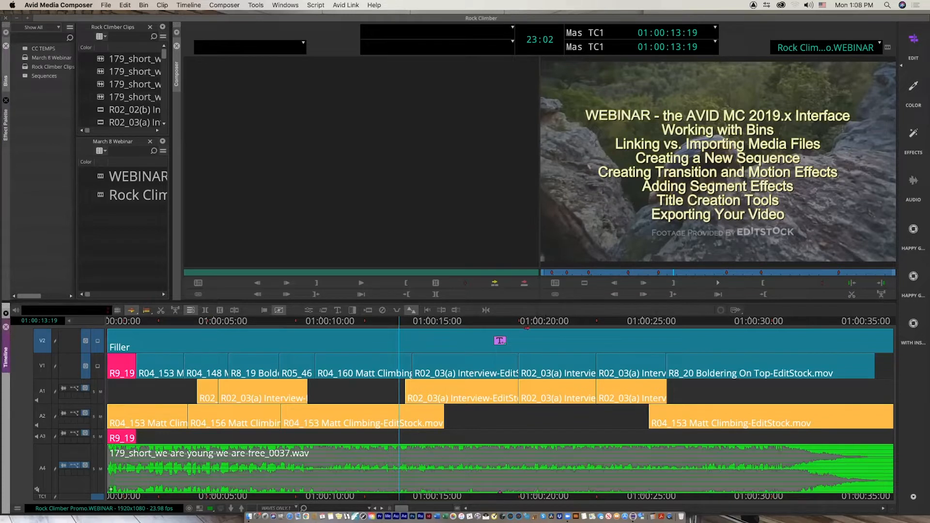
click(811, 19)
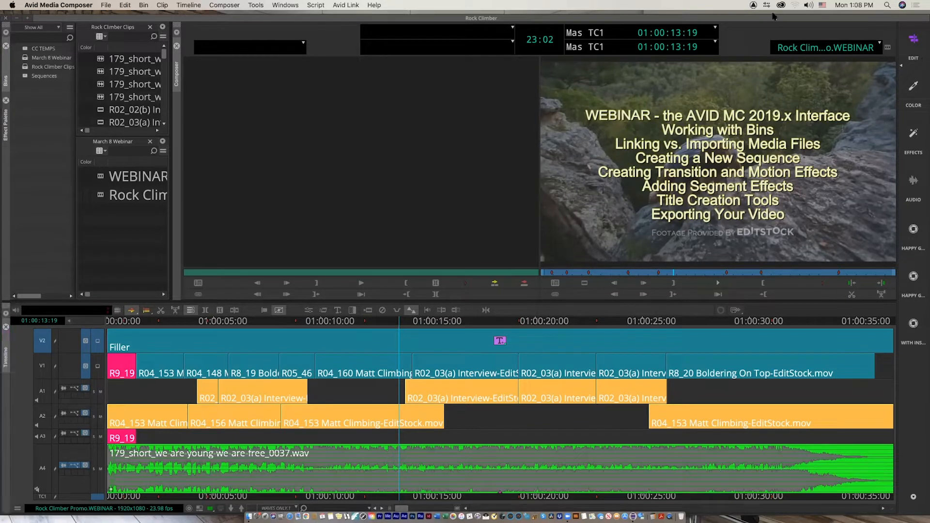
mouse_move(295, 17)
mouse_down()
mouse_move(336, 51)
mouse_move(318, 4)
mouse_move(367, 79)
mouse_move(161, 5)
mouse_move(291, 67)
mouse_move(209, 28)
mouse_move(316, 21)
mouse_move(293, 19)
mouse_up()
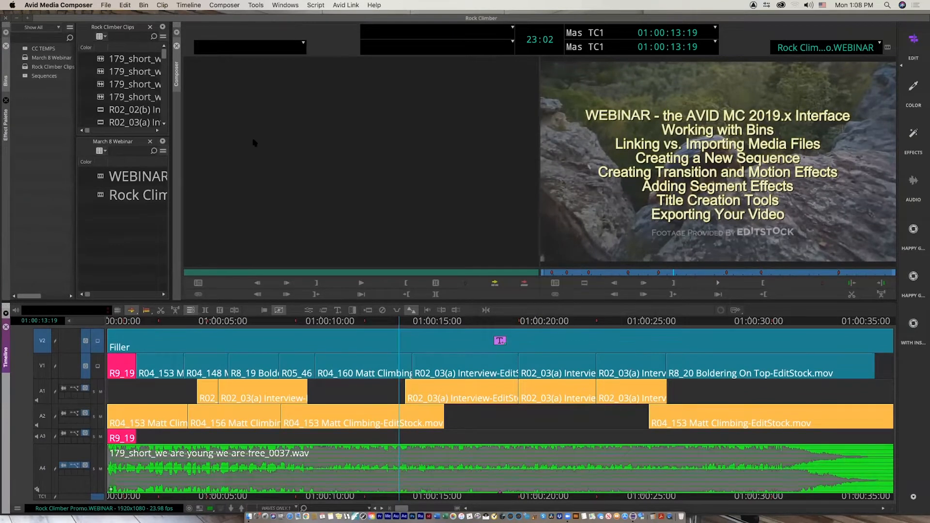
Step: Close the open March 8 Webinar and Rock Climber Clips bins
click(24, 58)
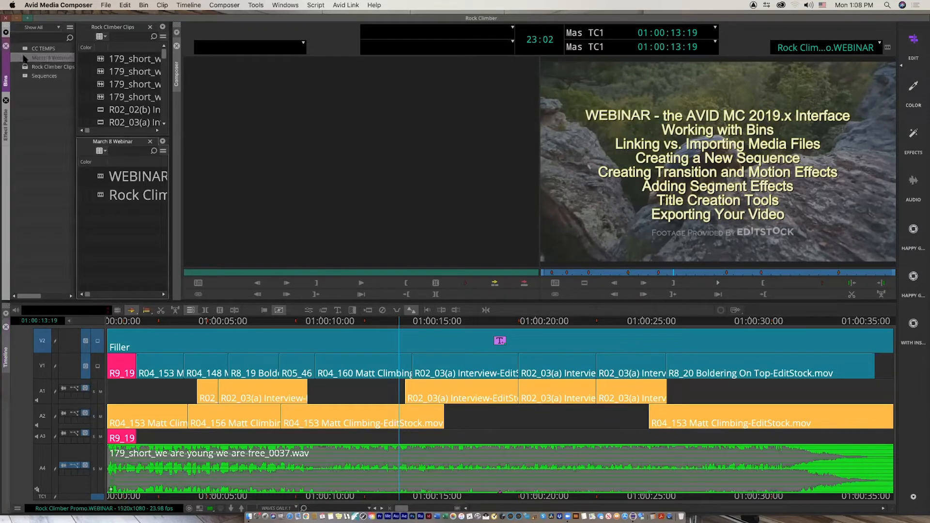
click(150, 142)
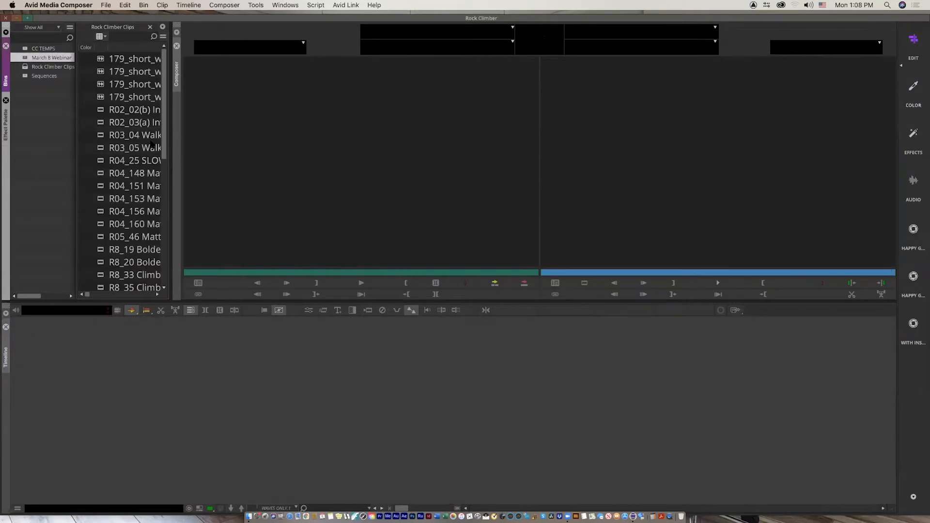
click(150, 27)
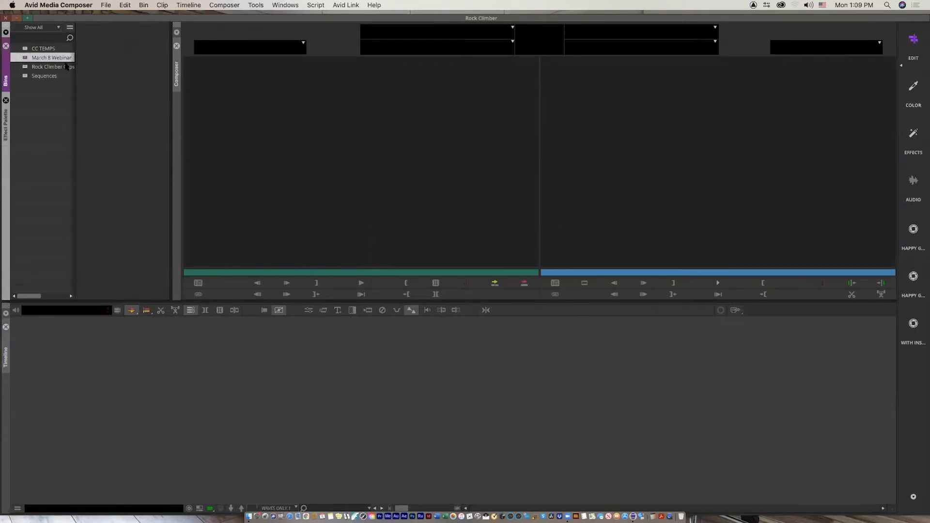
Step: Open the Sequences bin from the project's bin list and close it again
double_click(24, 76)
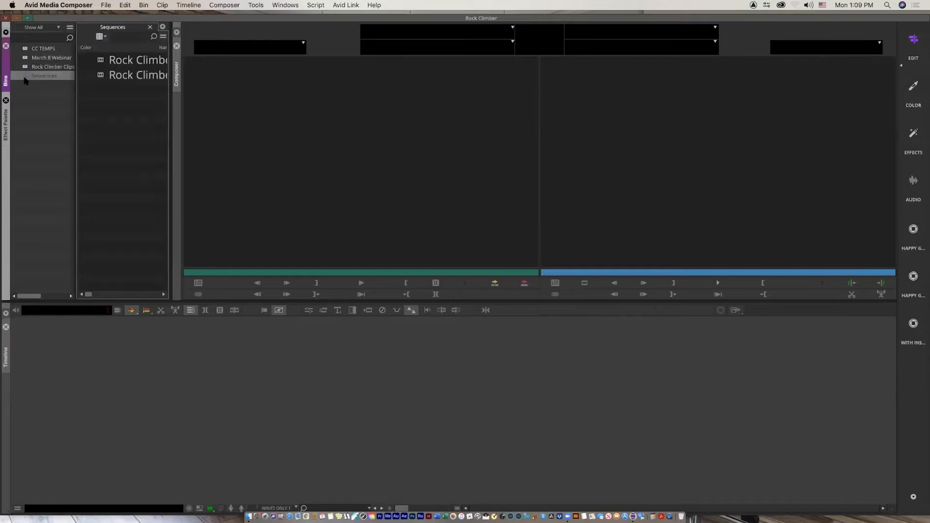
right_click(23, 77)
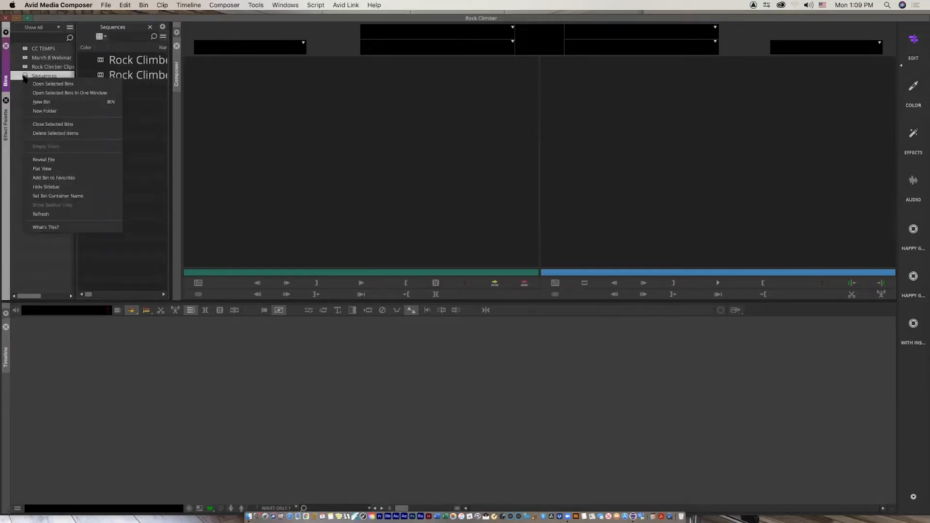
click(45, 124)
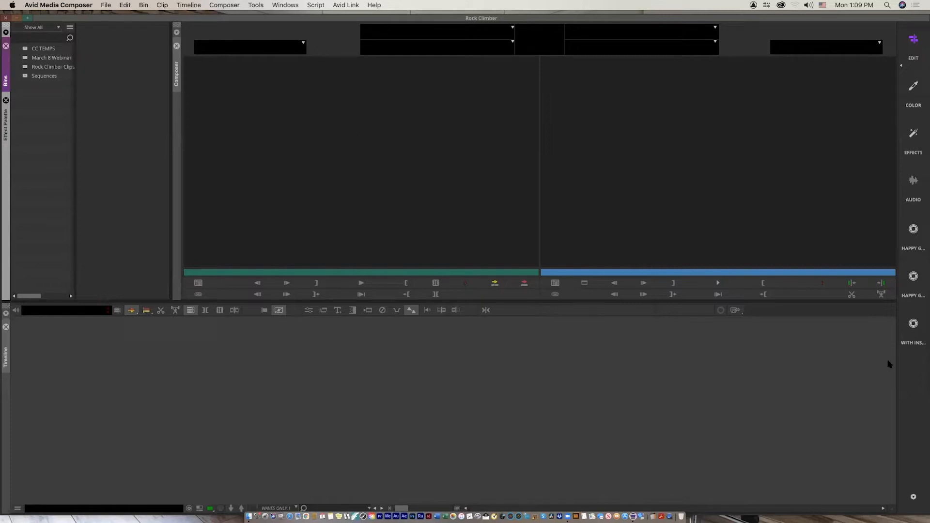
Step: Look through the Color, Effects, Audio and three custom workspaces, finishing in the Edit workspace
click(914, 92)
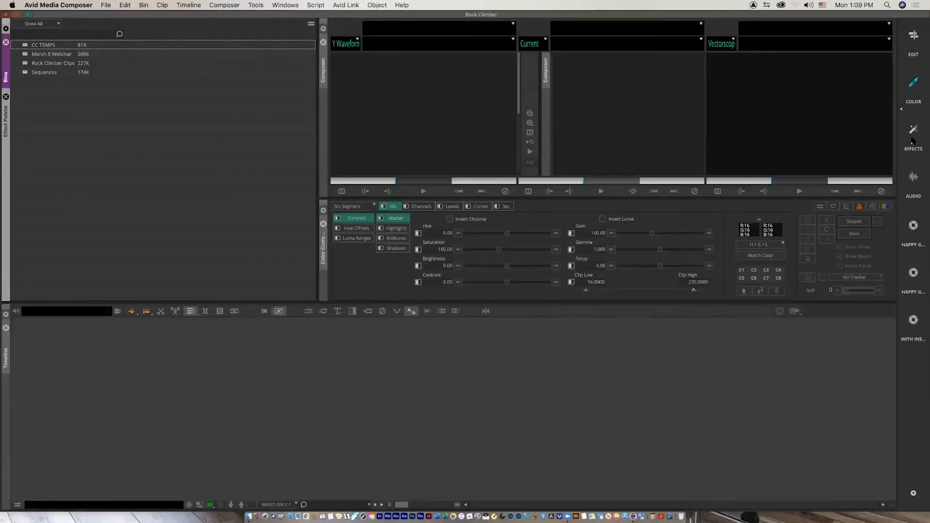
click(912, 138)
click(912, 178)
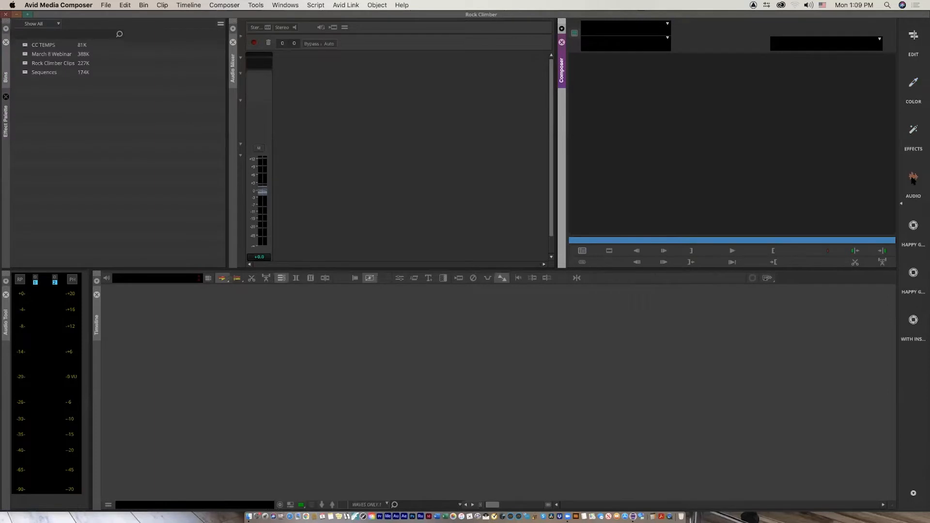
click(914, 234)
click(913, 273)
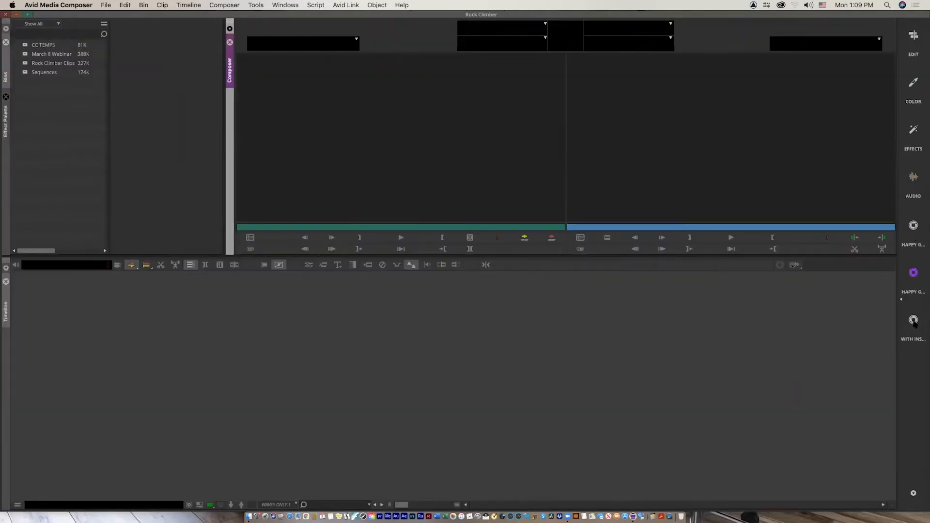
click(914, 321)
click(914, 273)
click(913, 226)
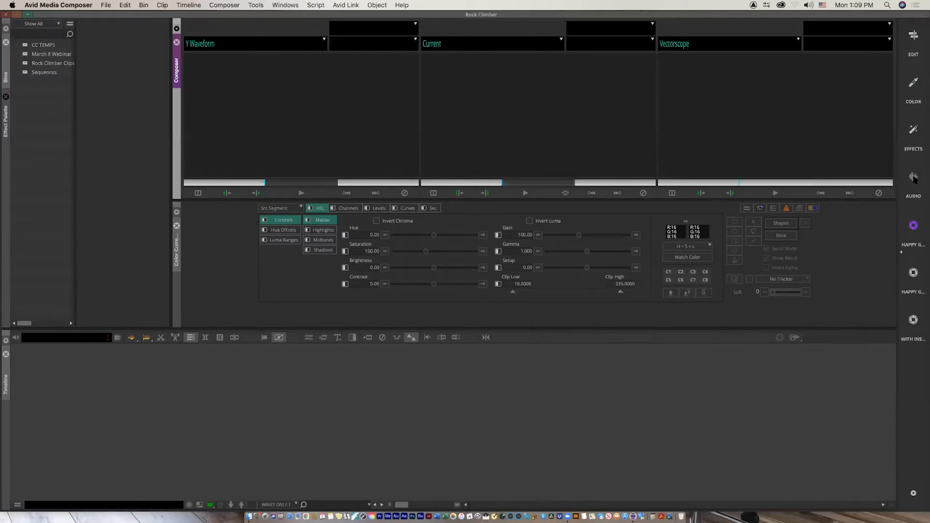
click(913, 177)
click(914, 130)
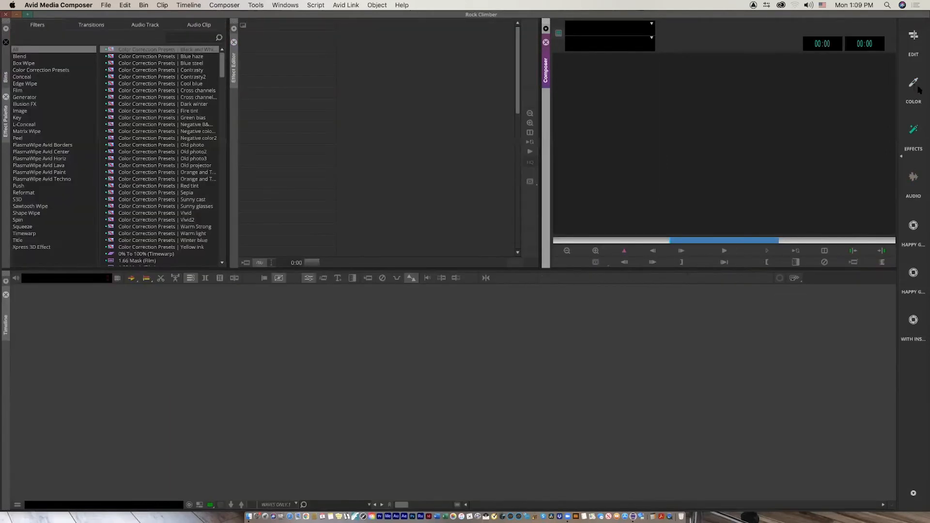
click(913, 83)
click(913, 35)
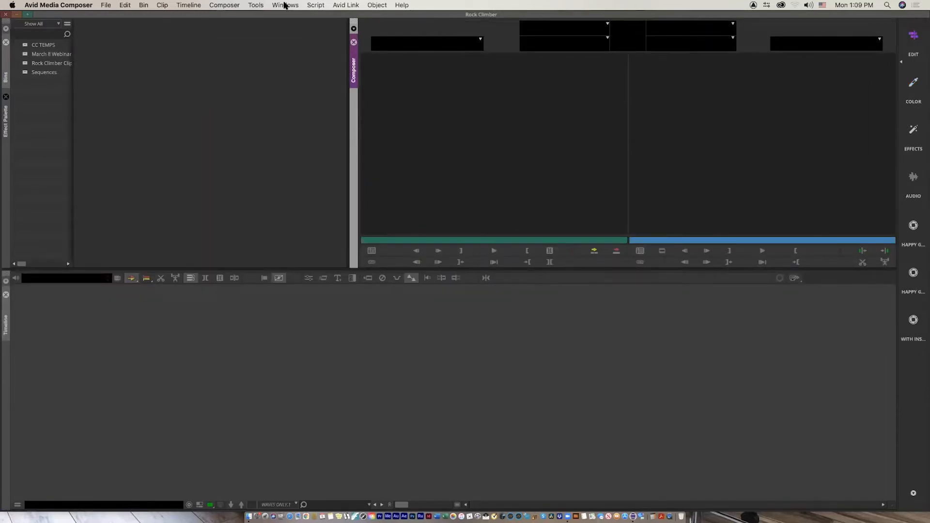
Step: Review the available workspaces and workspace commands, staying in the Edit workspace
click(285, 5)
mouse_move(283, 15)
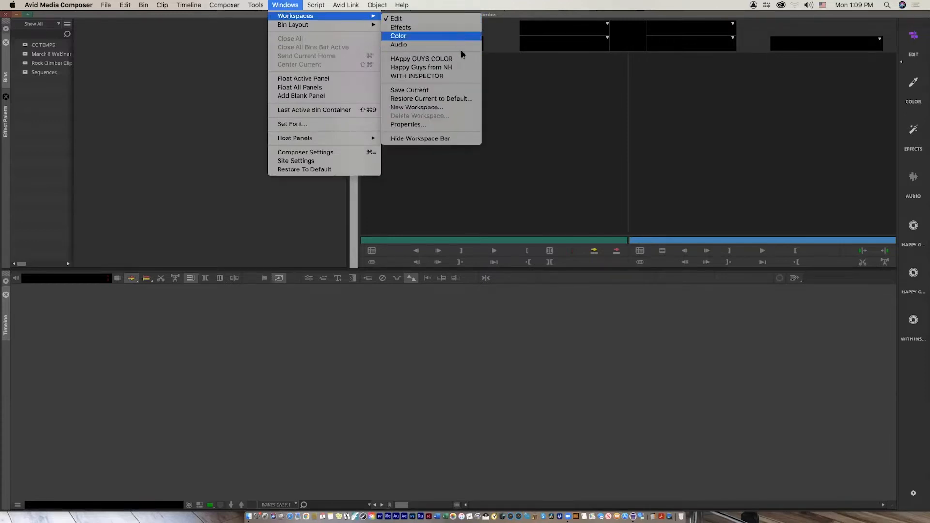
click(915, 48)
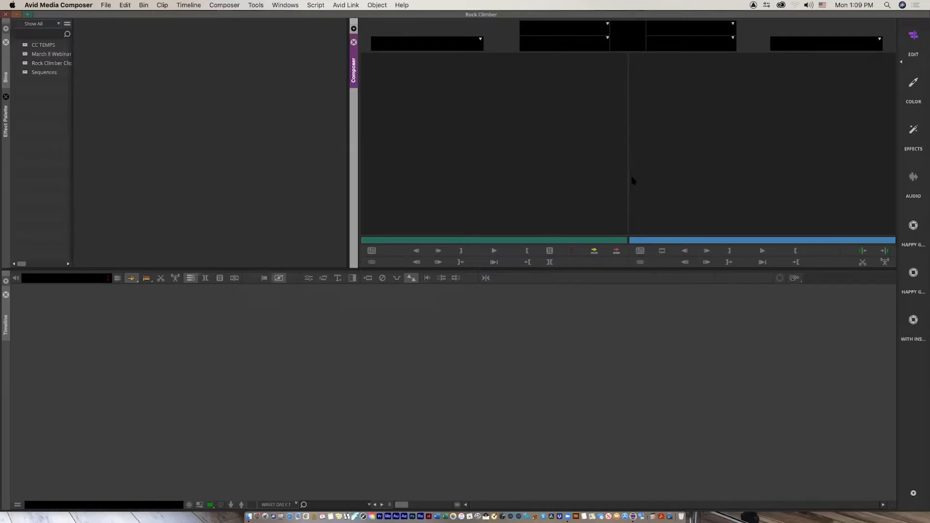
click(499, 251)
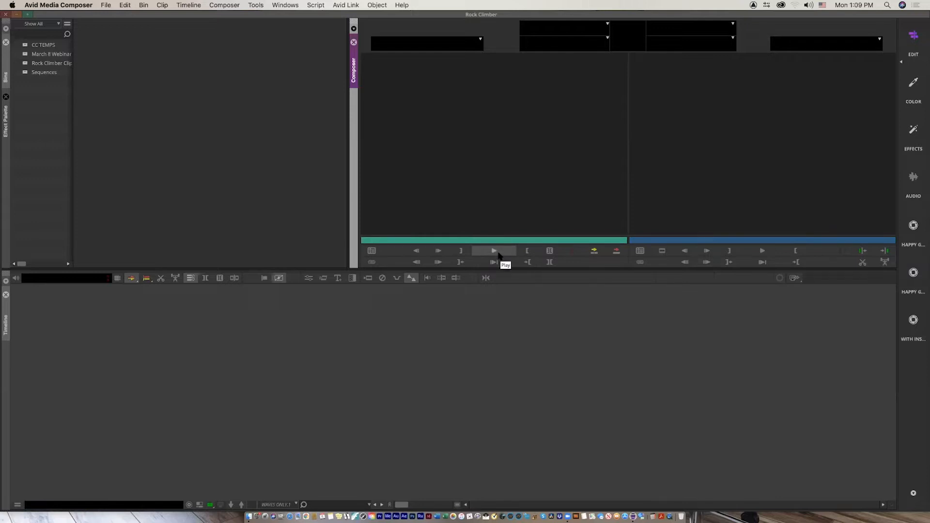
click(762, 242)
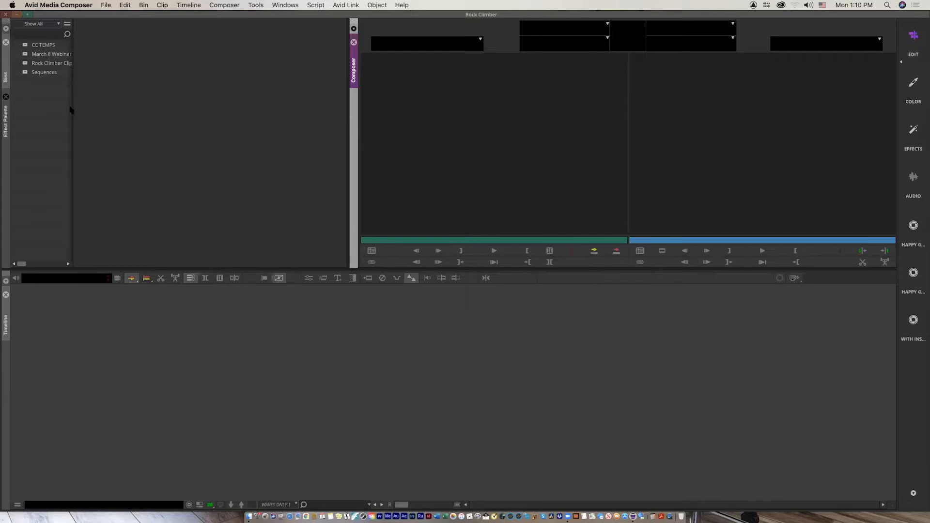
Step: Widen the bin list, then load the Rock Climber Promo.WEBINAR sequence from the March 8 Webinar bin
drag(72, 107, 143, 115)
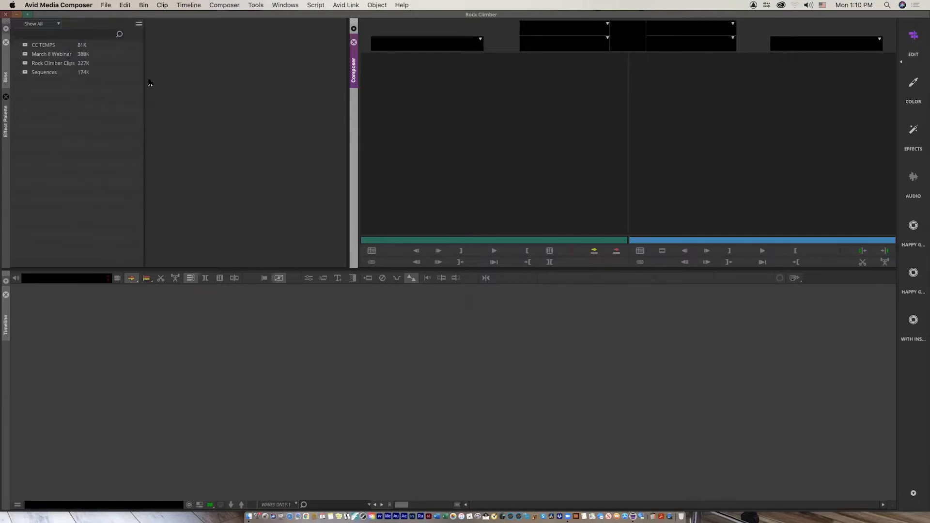
double_click(27, 56)
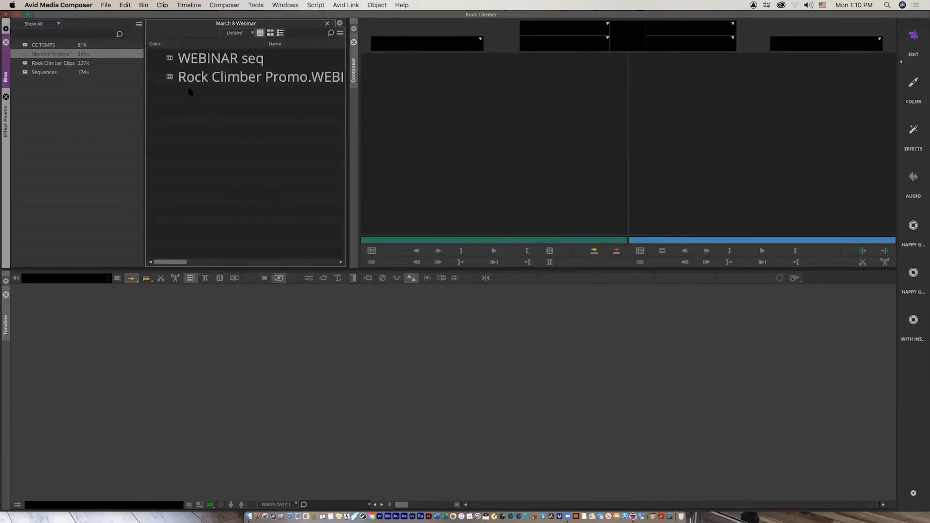
double_click(171, 79)
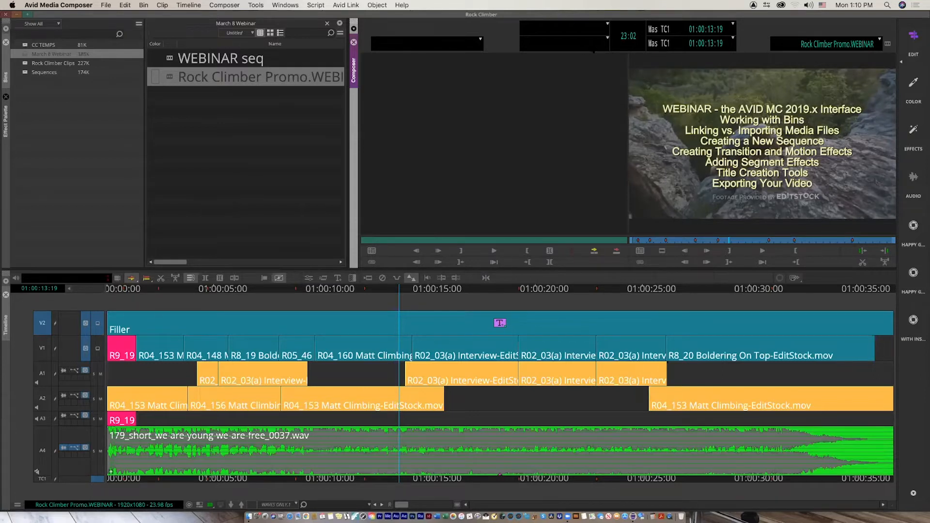
click(540, 37)
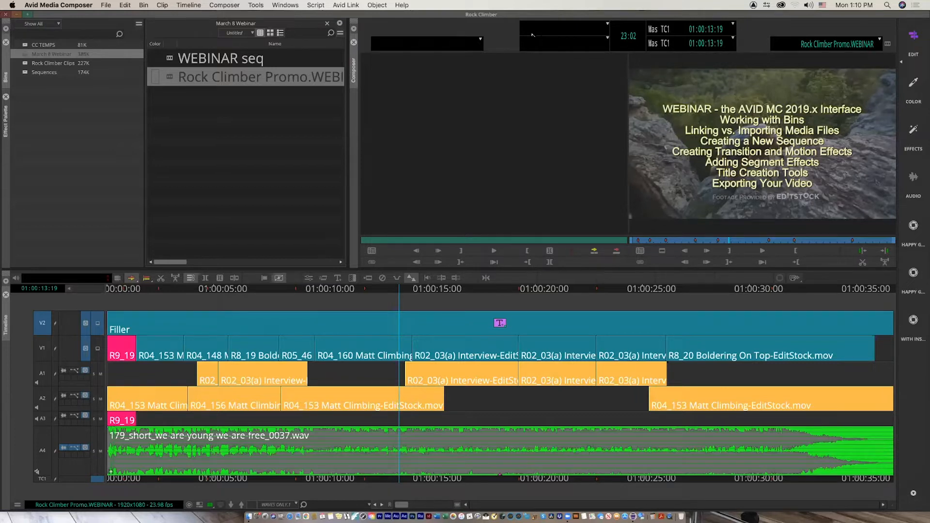
click(171, 78)
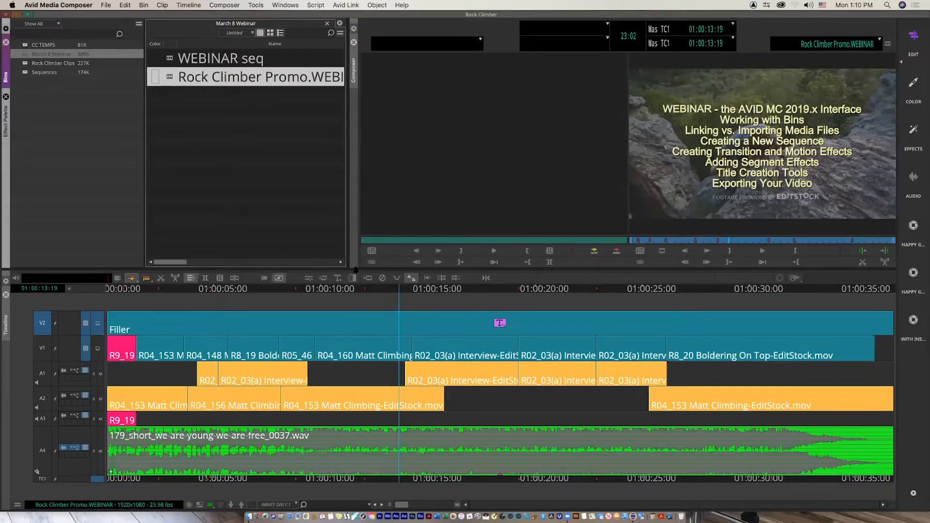
drag(355, 269, 328, 270)
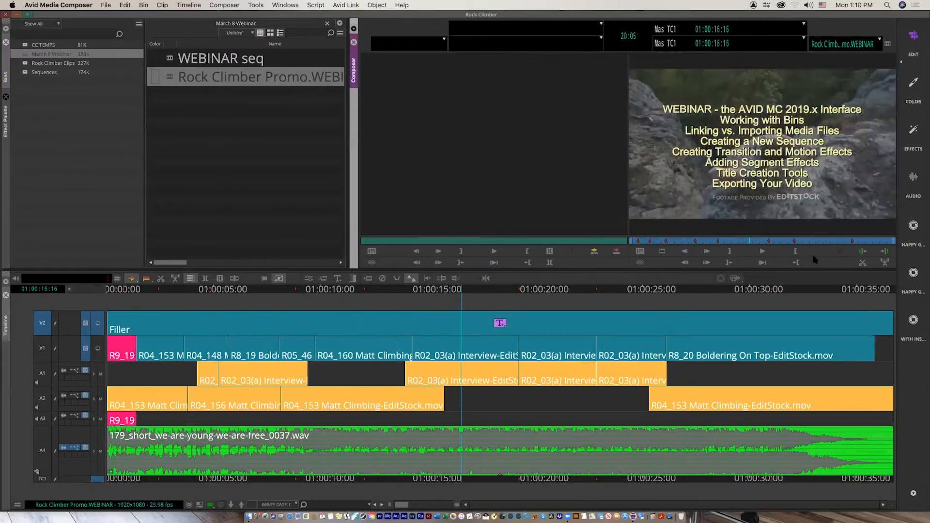
Step: Scrub through the loaded sequence in the record monitor and park the position indicator at its start, 01:00:00:00
click(656, 241)
drag(657, 241, 680, 245)
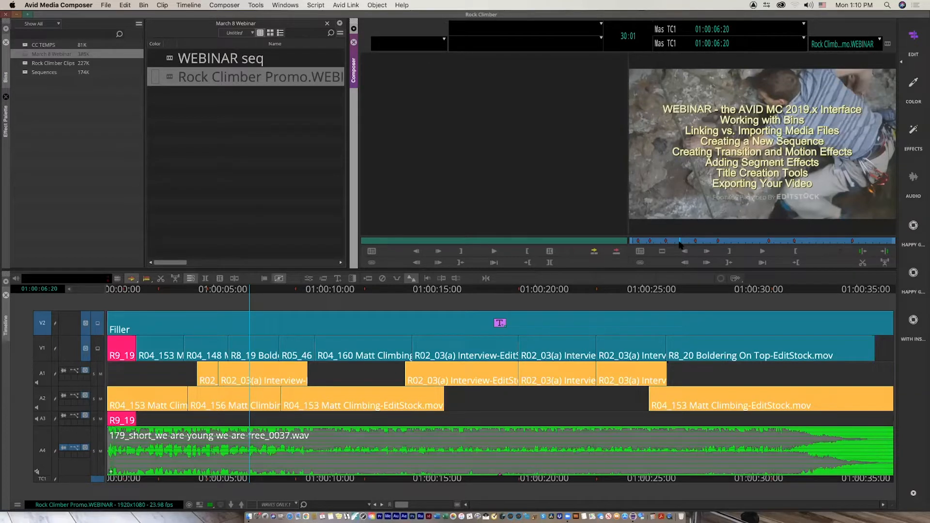
drag(658, 241, 606, 248)
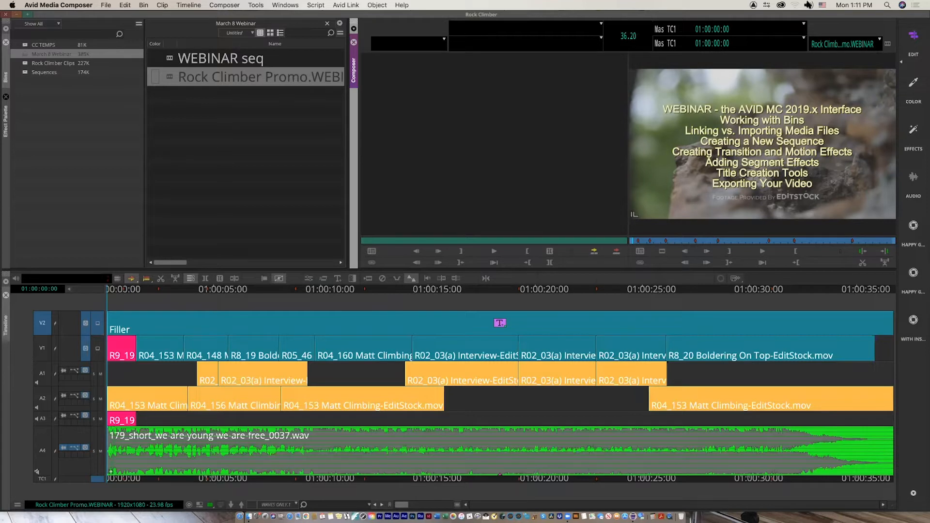
Step: Lower the computer's sound output volume to roughly a third of its range
click(809, 5)
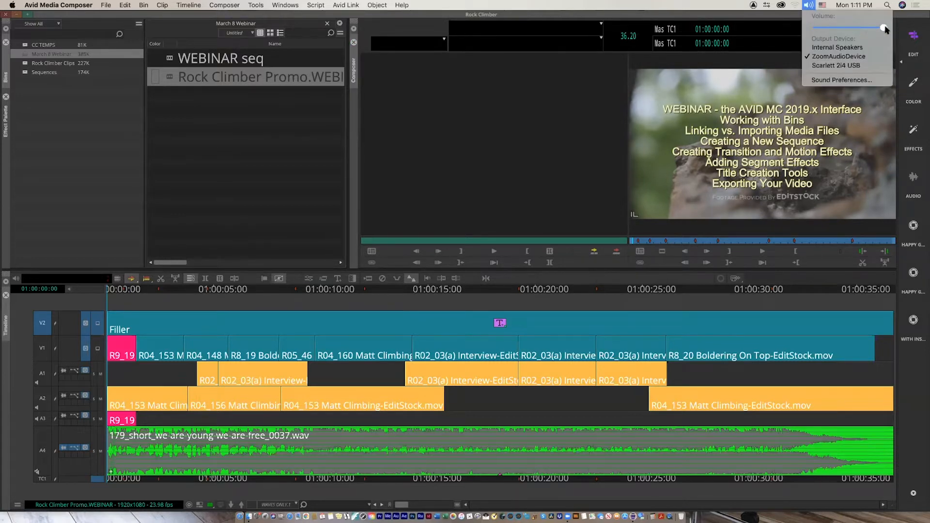
drag(864, 33, 839, 34)
click(881, 86)
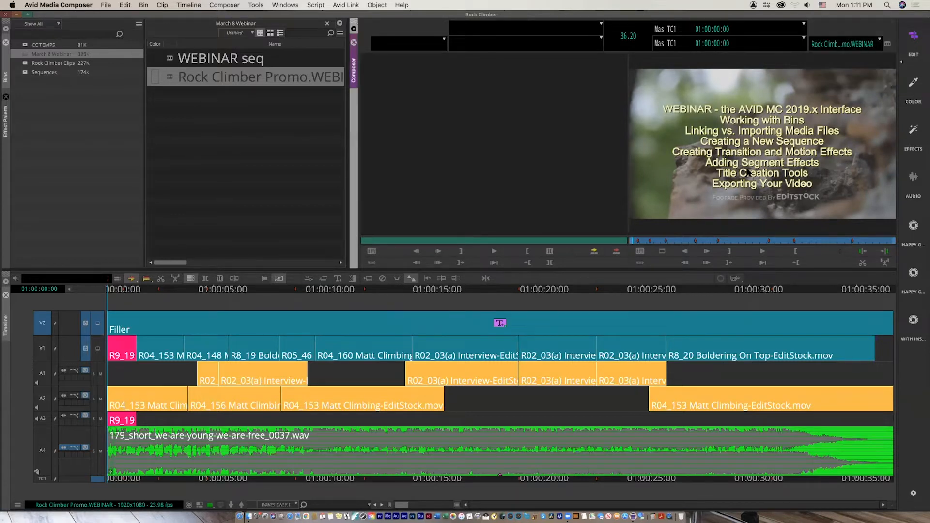
Step: Play the sequence from its start, raise the computer's sound volume slightly during playback, and stop at 01:00:24:19
key(space)
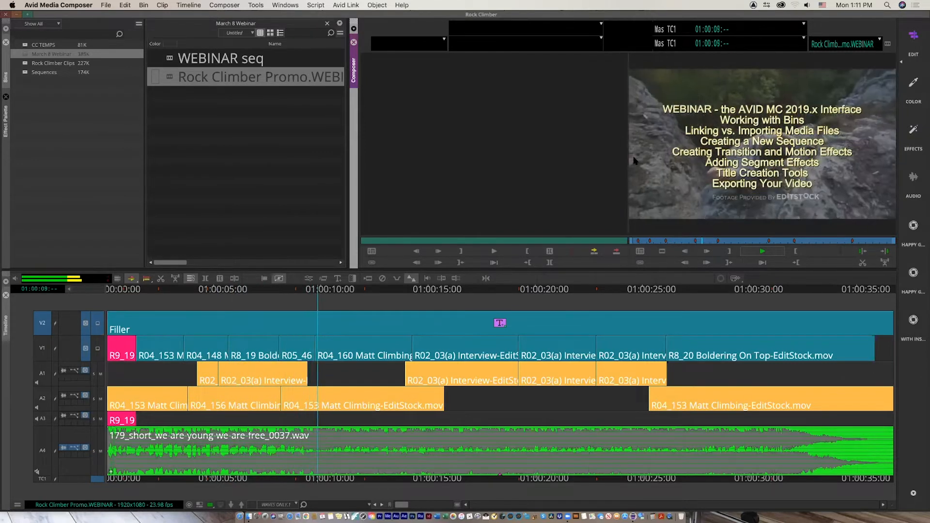
click(807, 5)
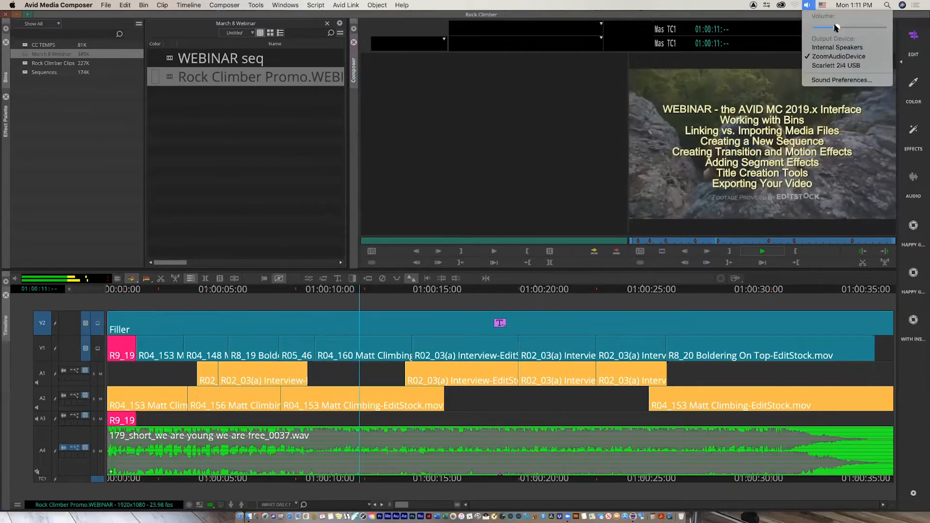
click(848, 29)
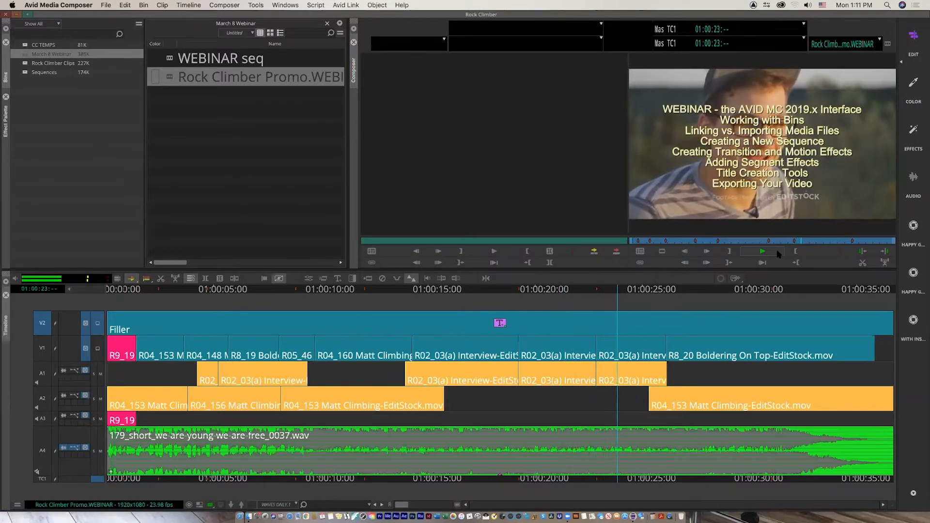
click(762, 252)
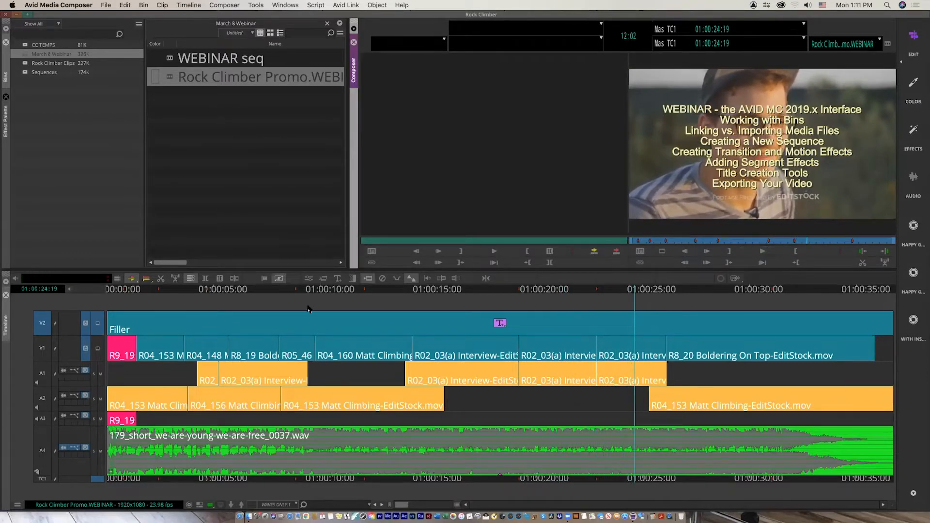
Step: Compare the picture with V1 and V2 monitored in turn, parking at 01:00:15:00 and leaving V2 monitored
click(97, 349)
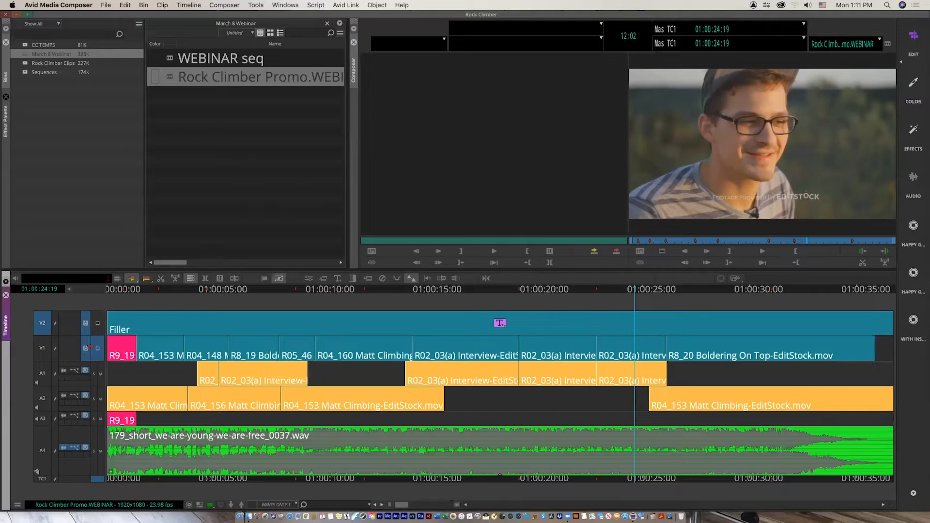
drag(460, 291, 438, 294)
click(438, 292)
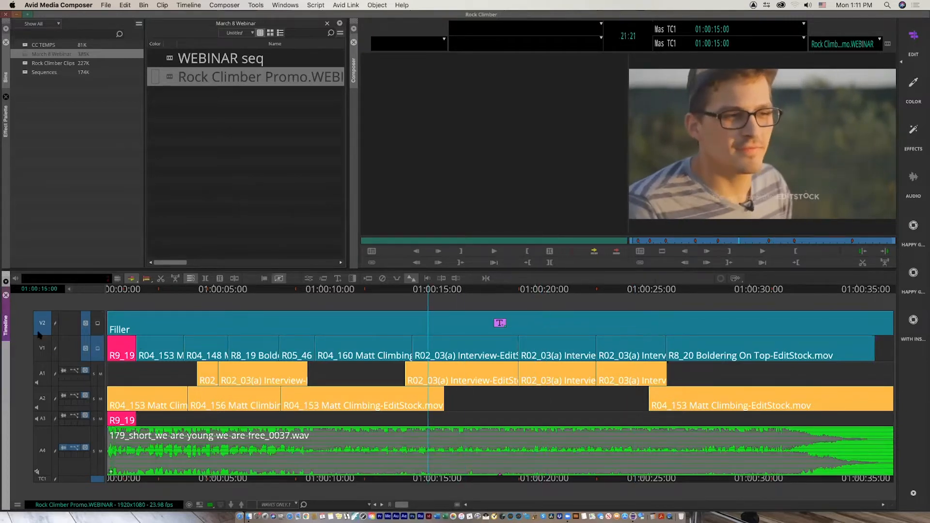
click(98, 326)
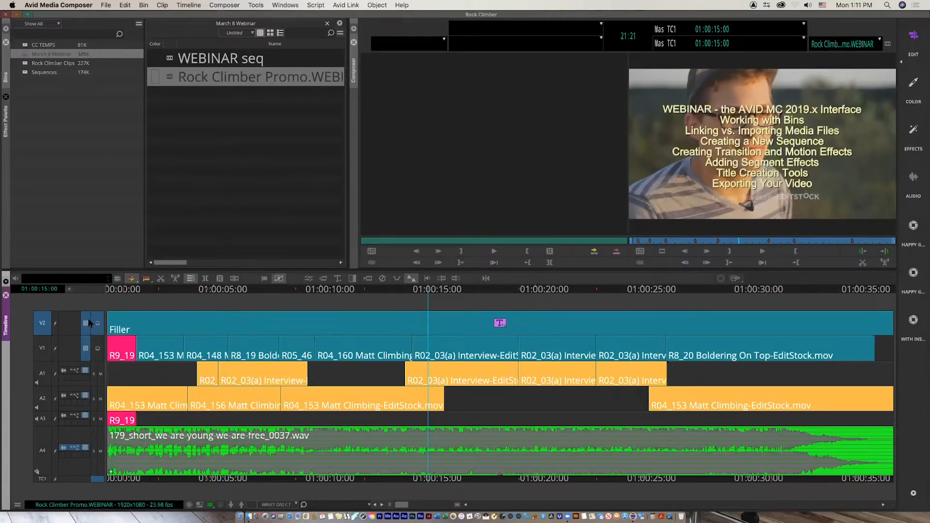
click(97, 350)
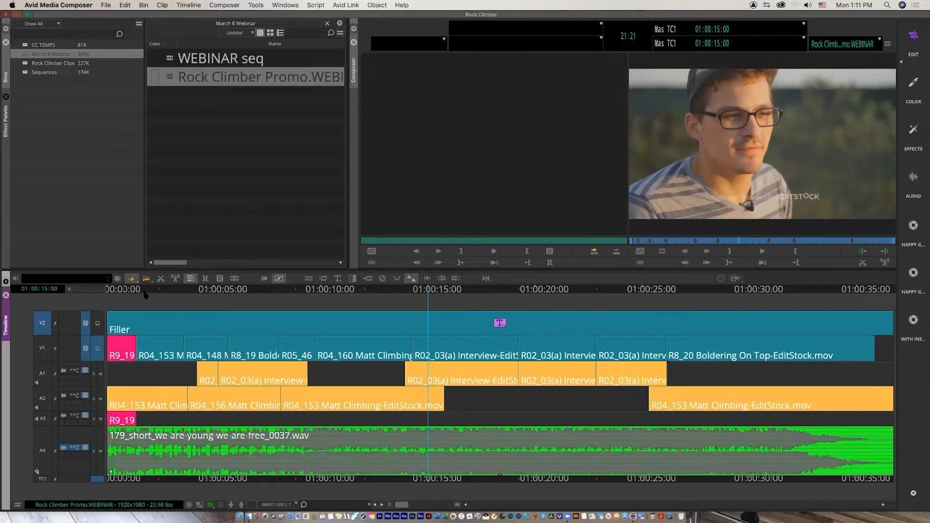
click(98, 327)
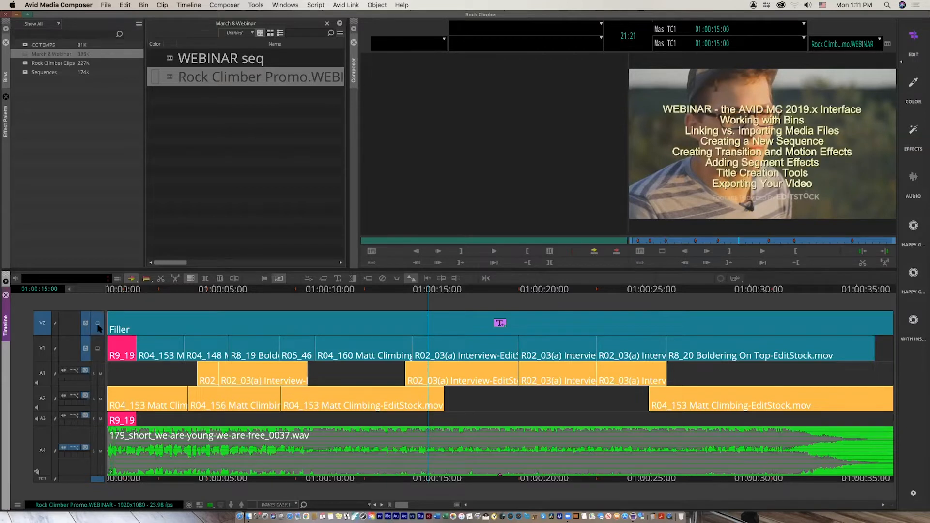
Step: Open the CC TEMPS, Rock Climber Clips and Sequences bins alongside the March 8 Webinar bin
click(61, 121)
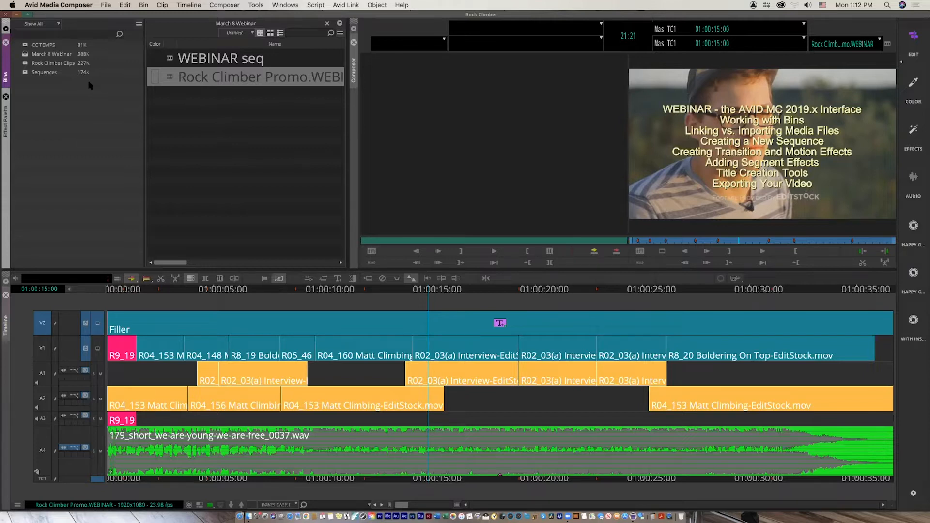
double_click(27, 46)
double_click(26, 63)
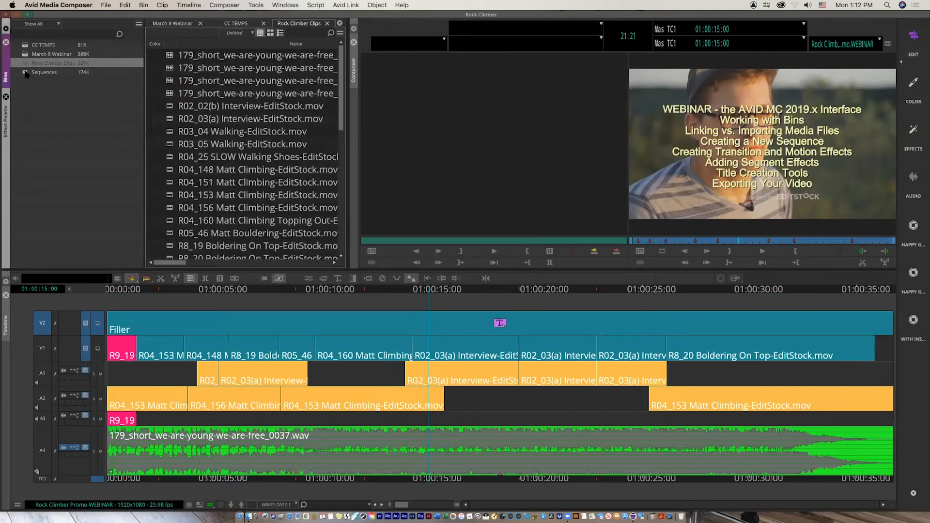
double_click(28, 72)
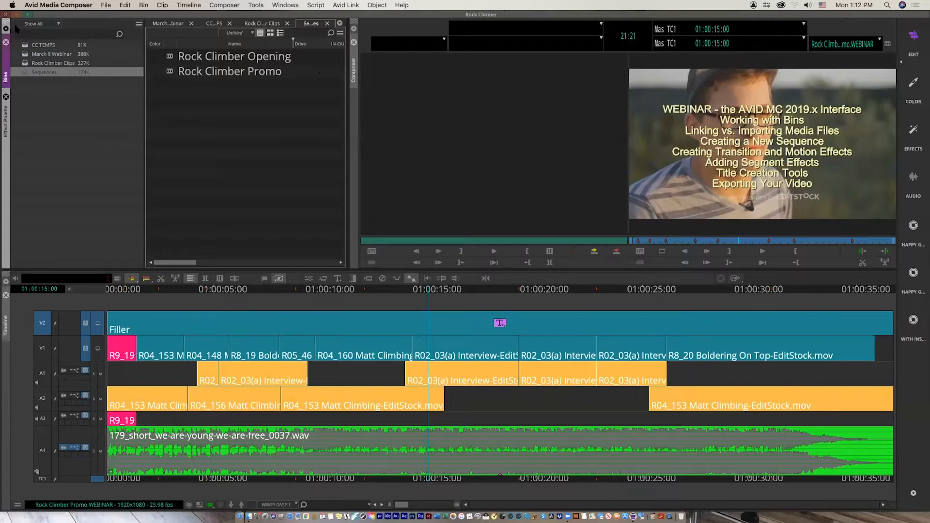
Step: View the contents of the open March 8 Webinar, CC TEMPS, Rock Climber Clips and Sequences bins, ending on March 8 Webinar
click(168, 24)
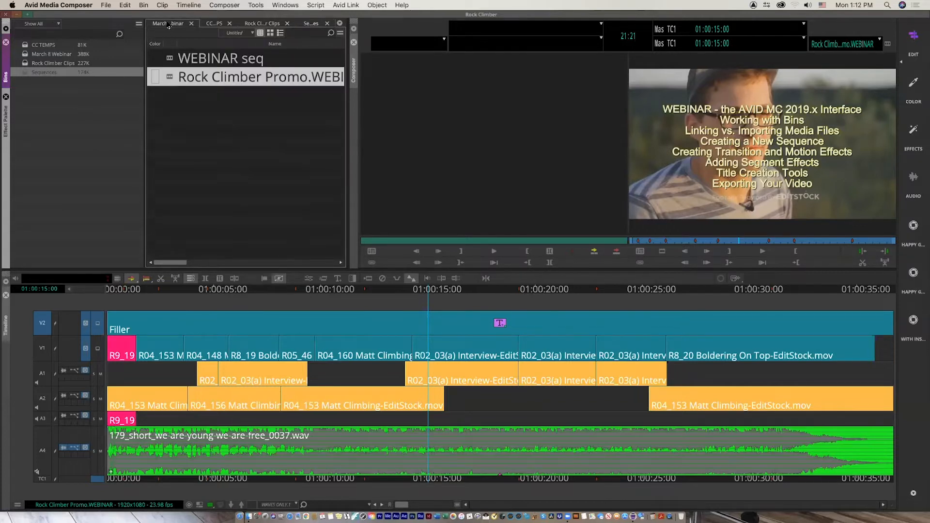
click(219, 24)
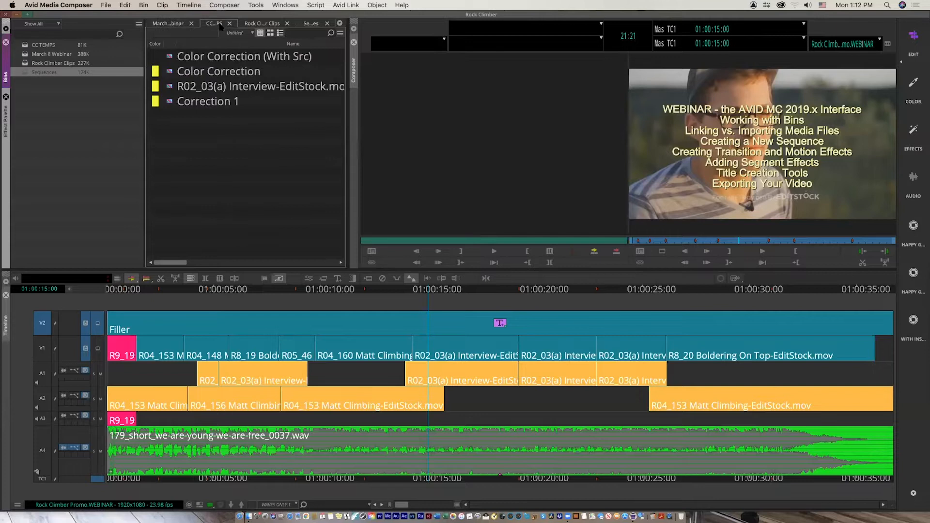
click(260, 24)
click(319, 26)
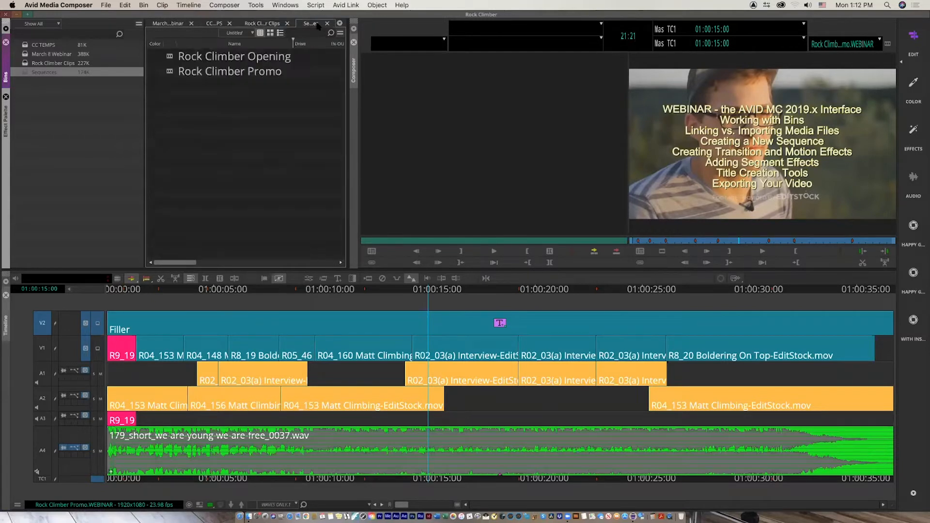
click(271, 24)
click(209, 25)
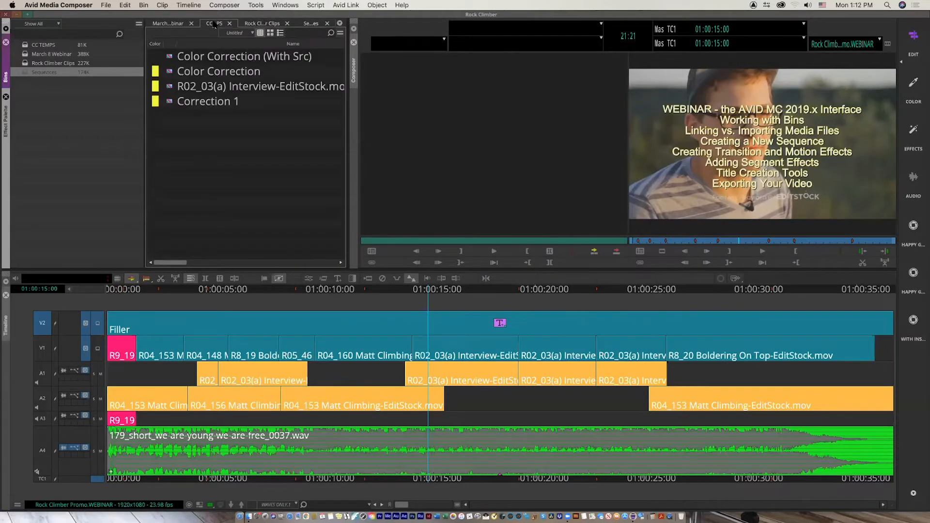
click(179, 24)
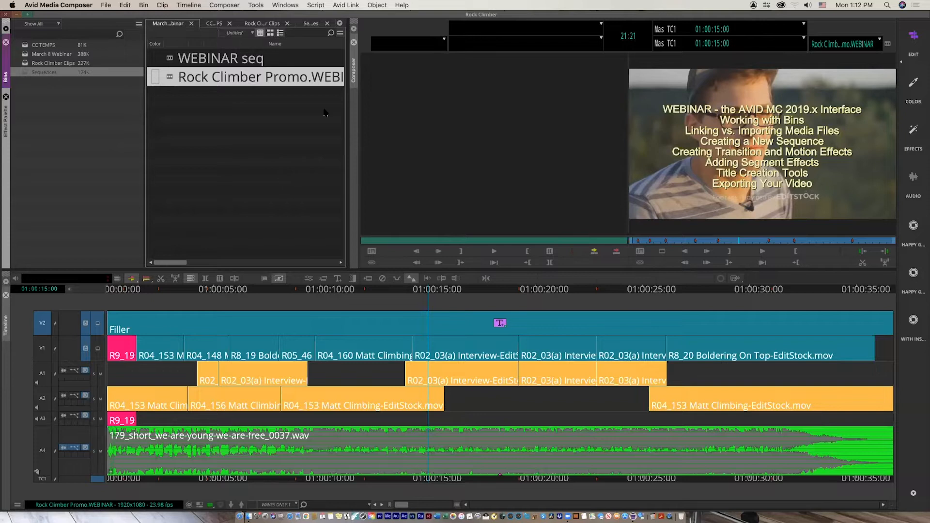
Step: Pull the CC TEMPS and Sequences bins out into separate floating windows and arrange the two windows side by side
click(214, 23)
drag(214, 23, 529, 110)
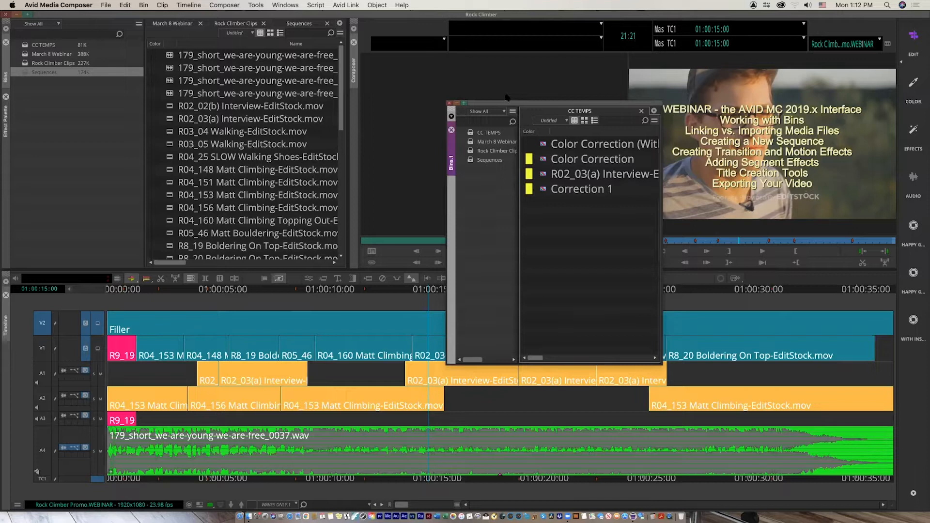
drag(572, 104, 548, 131)
drag(314, 26, 697, 113)
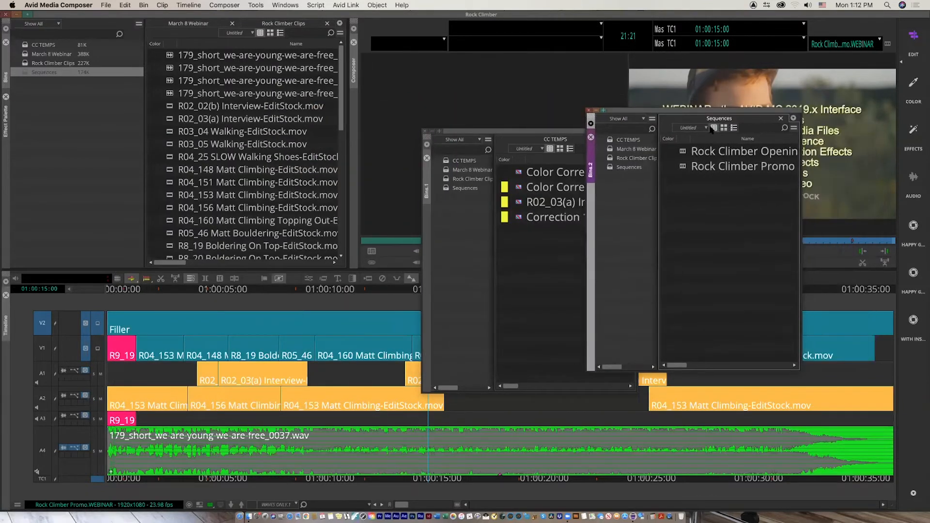
drag(554, 133, 435, 106)
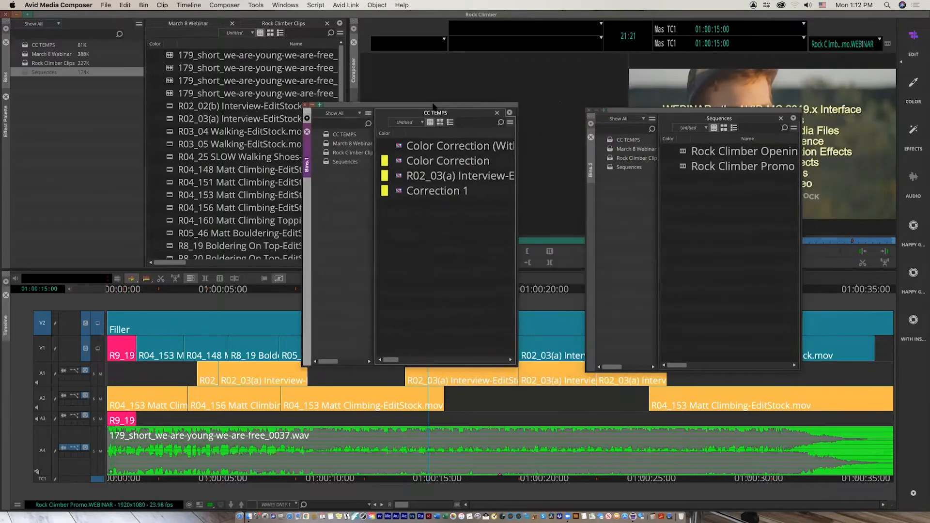
drag(657, 114, 624, 115)
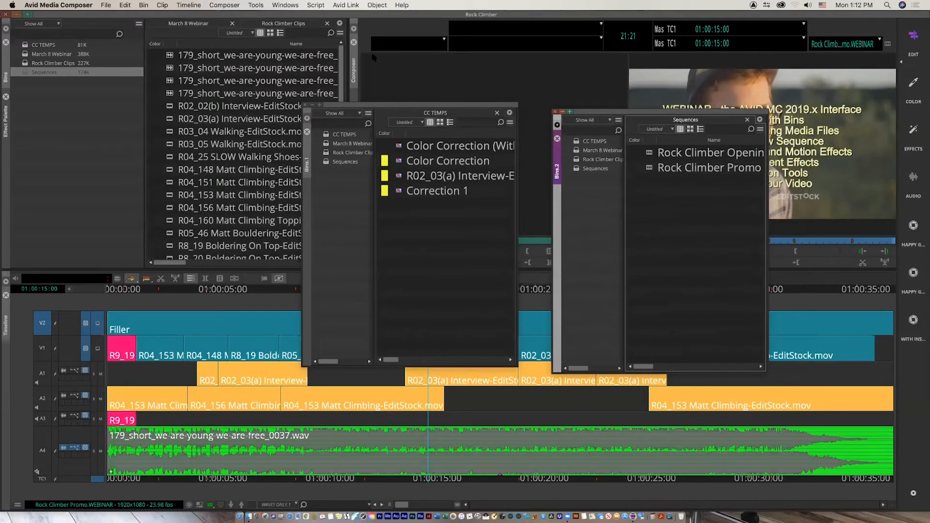
Step: Minimize the floating CC TEMPS and Sequences windows, and bring both back along with the March 8 Webinar bin from the bin list
click(313, 106)
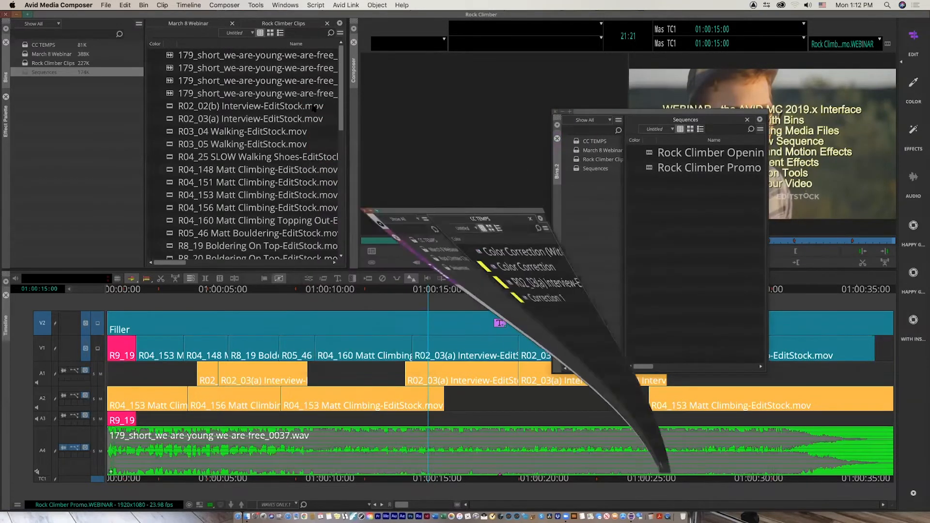
click(562, 111)
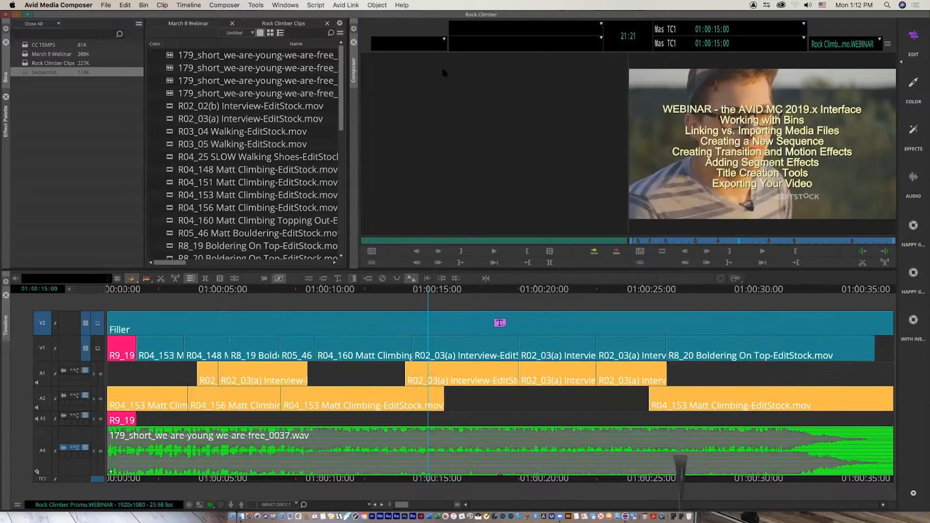
click(25, 65)
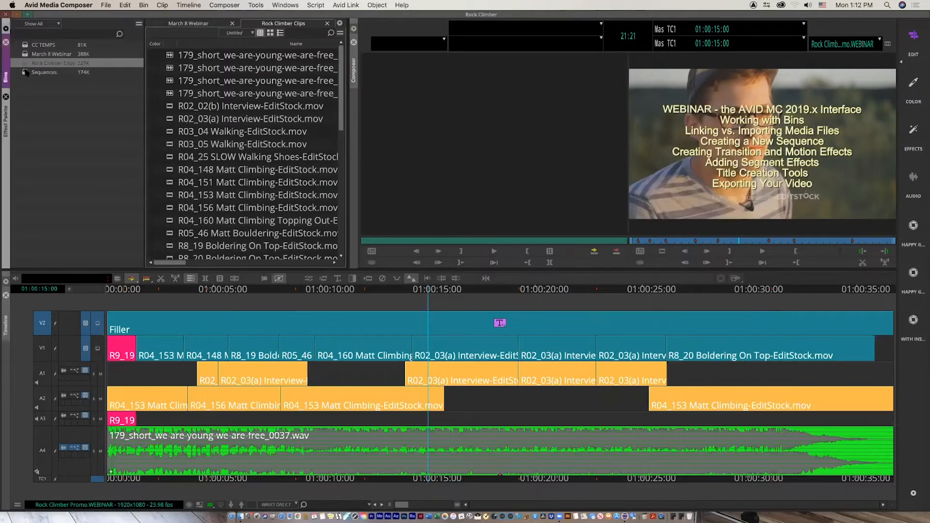
double_click(25, 72)
click(26, 55)
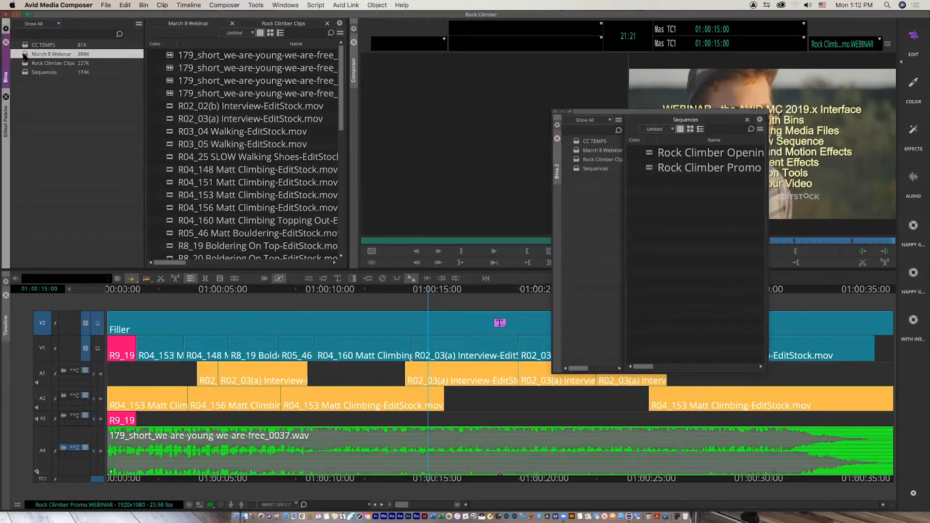
double_click(25, 57)
double_click(25, 46)
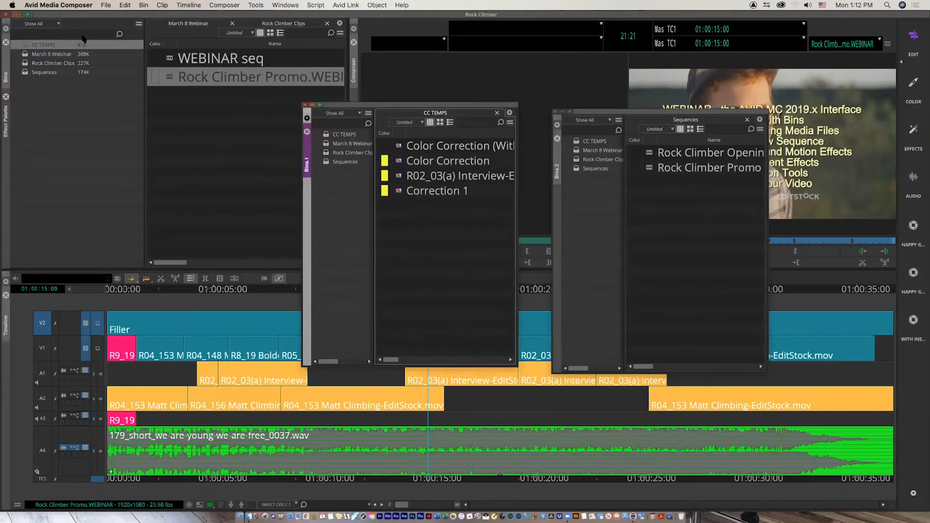
Step: Close the floating CC TEMPS and Sequences bin windows after moving the Sequences window closer to CC TEMPS
drag(703, 114, 664, 110)
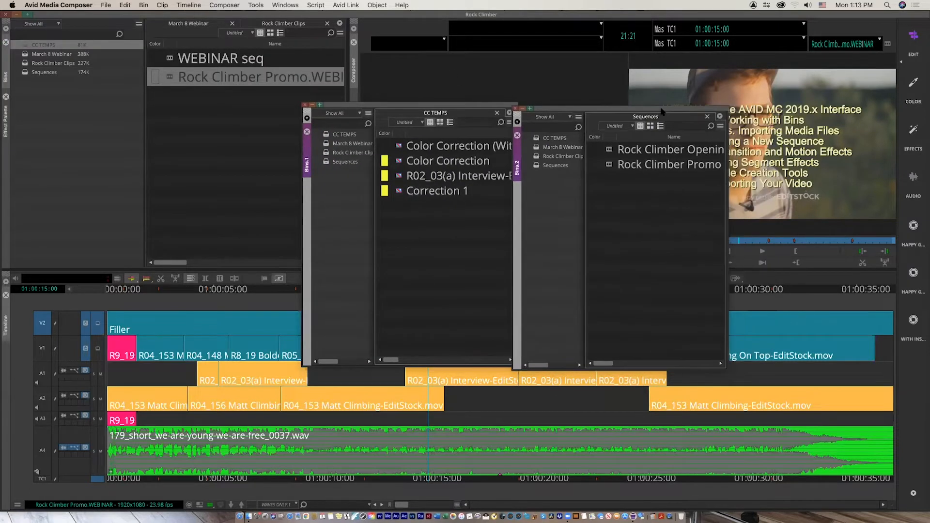
drag(343, 99, 231, 99)
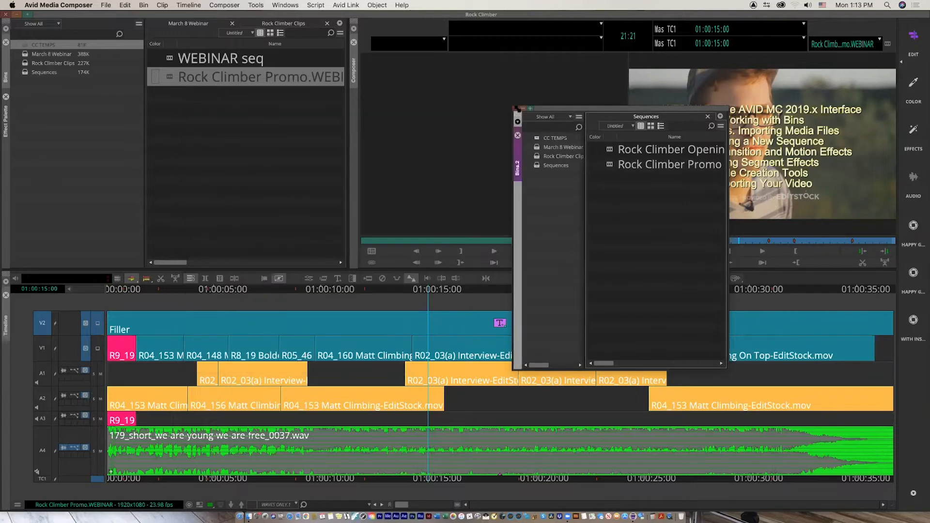
click(517, 108)
Step: Select all four bins in the project's bin list and close them together
drag(72, 85, 29, 41)
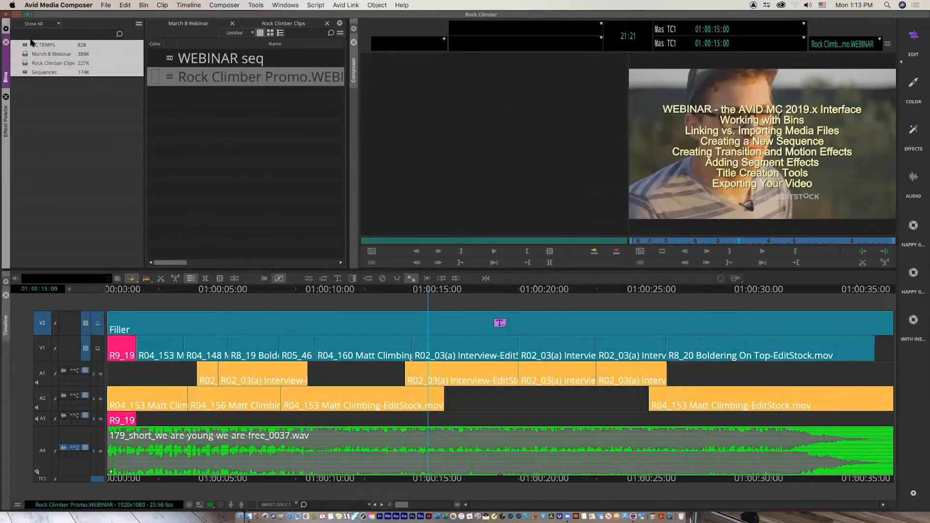
right_click(25, 54)
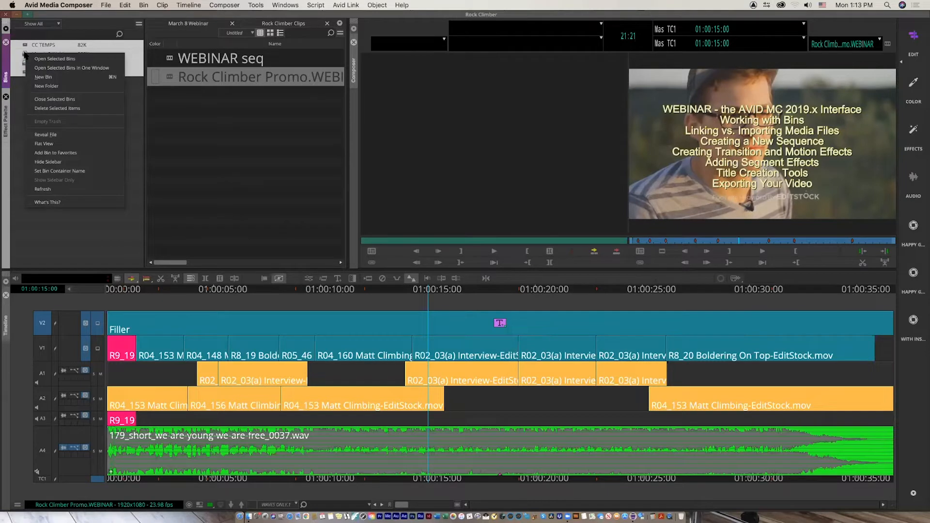
click(45, 99)
click(257, 203)
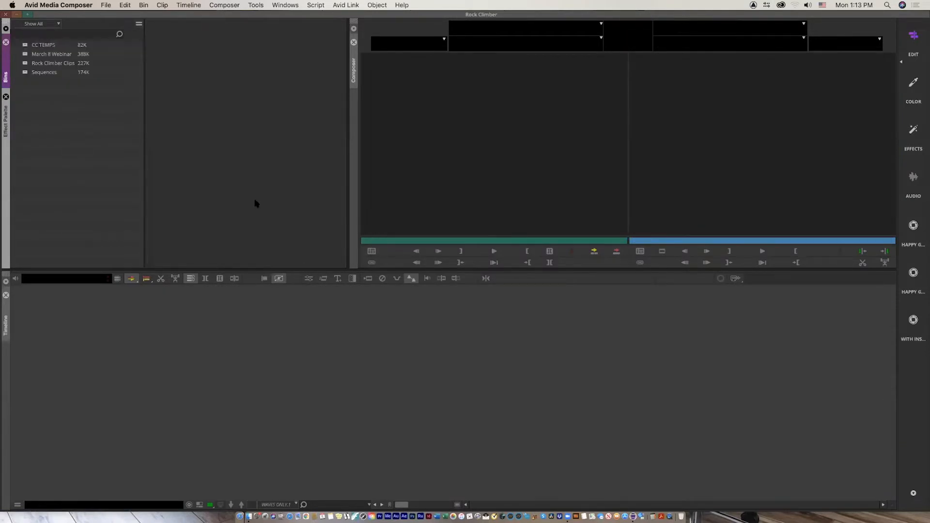
Step: Examine the different places that offer commands for creating a new bin in the project
right_click(56, 115)
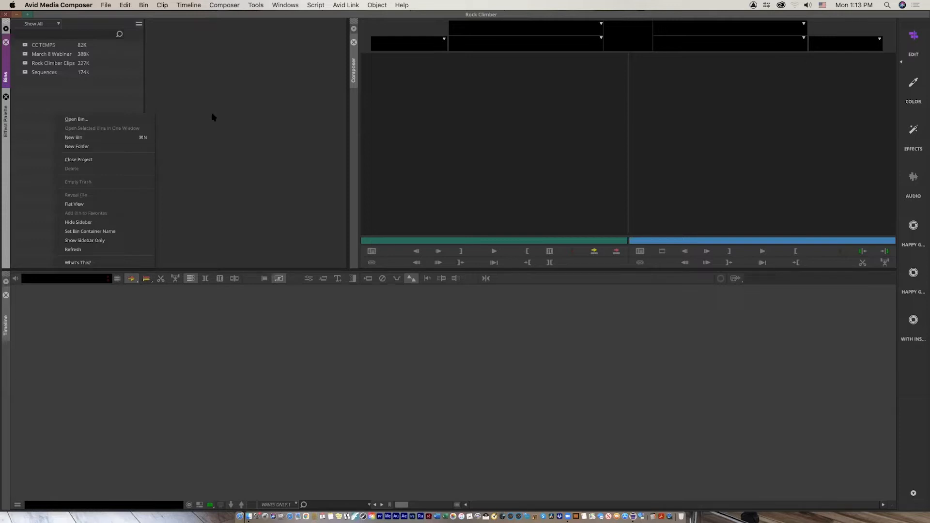
click(109, 95)
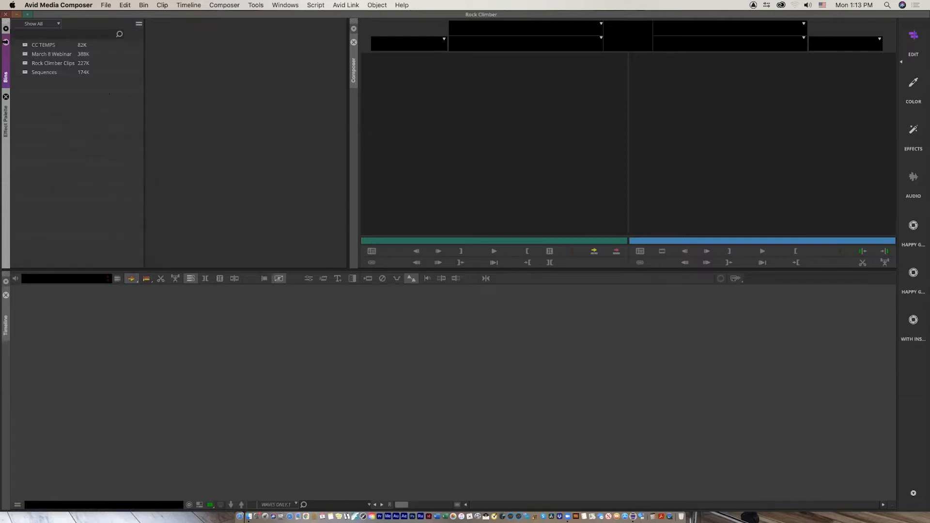
click(139, 24)
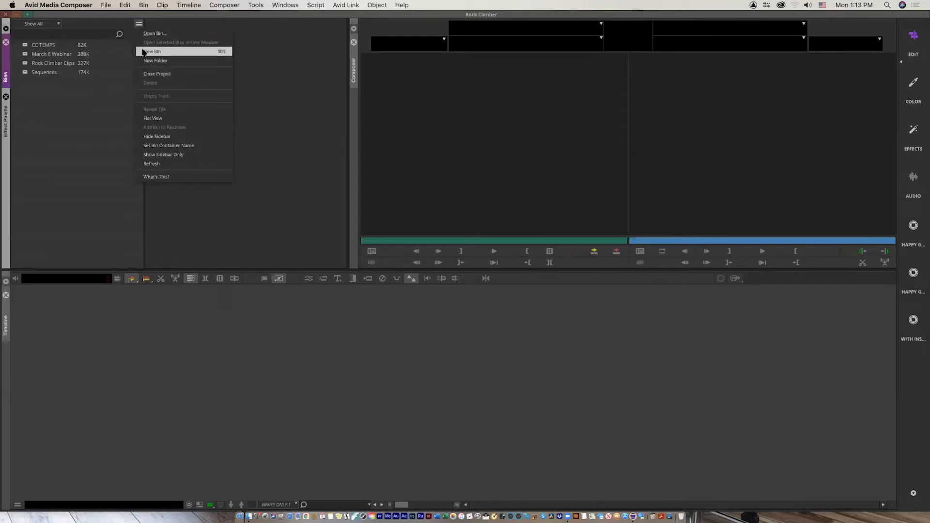
click(101, 149)
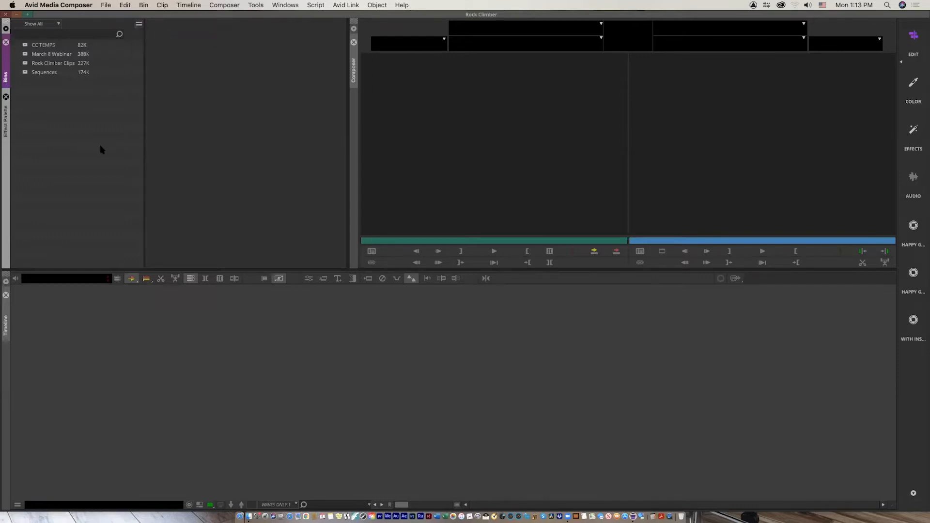
click(104, 5)
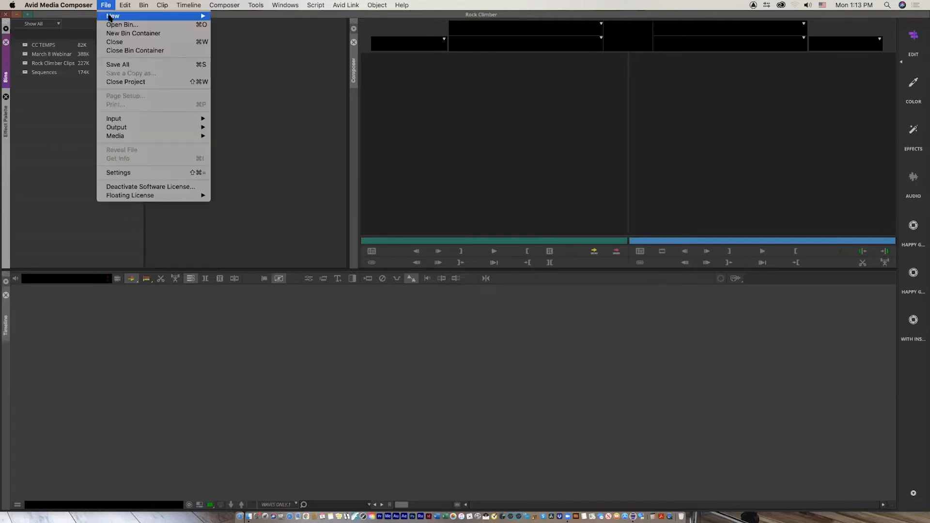
mouse_move(109, 17)
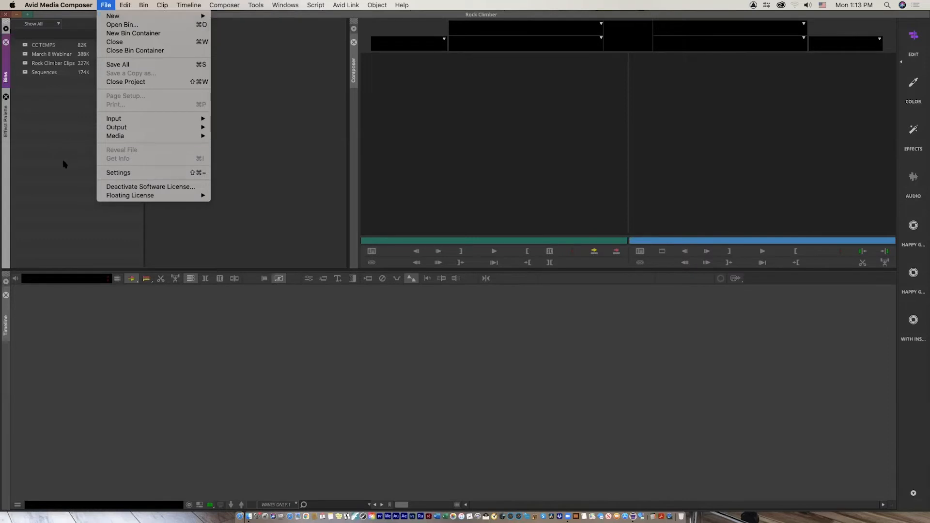
click(103, 185)
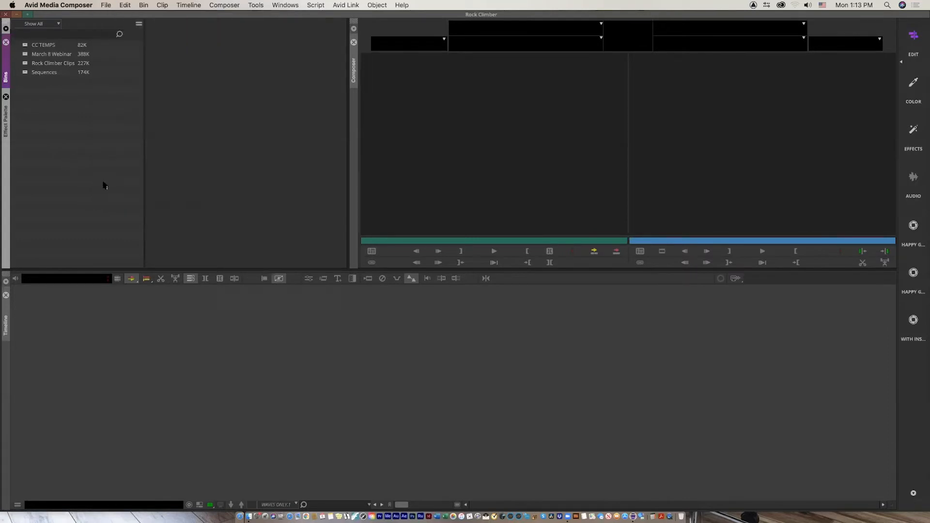
Step: Create a new bin in the Rock Climber project and name it FUN BIN
right_click(76, 119)
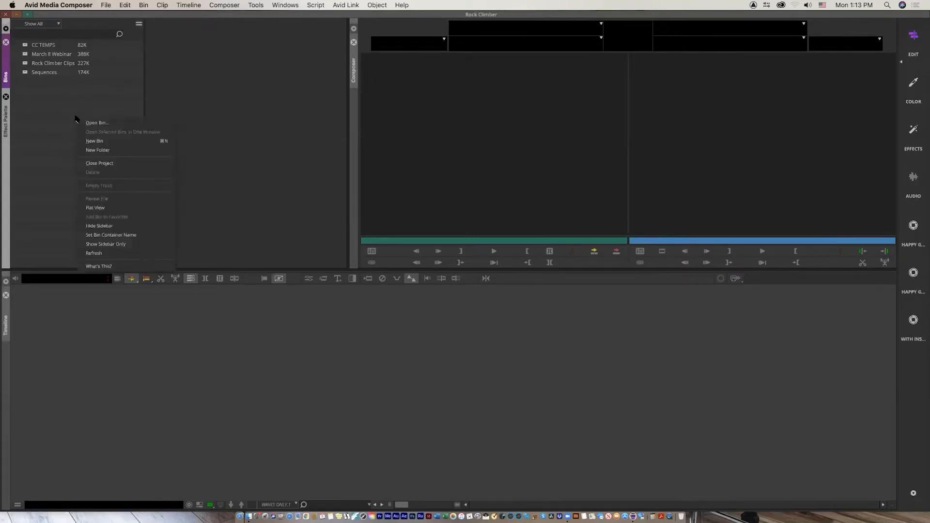
click(124, 140)
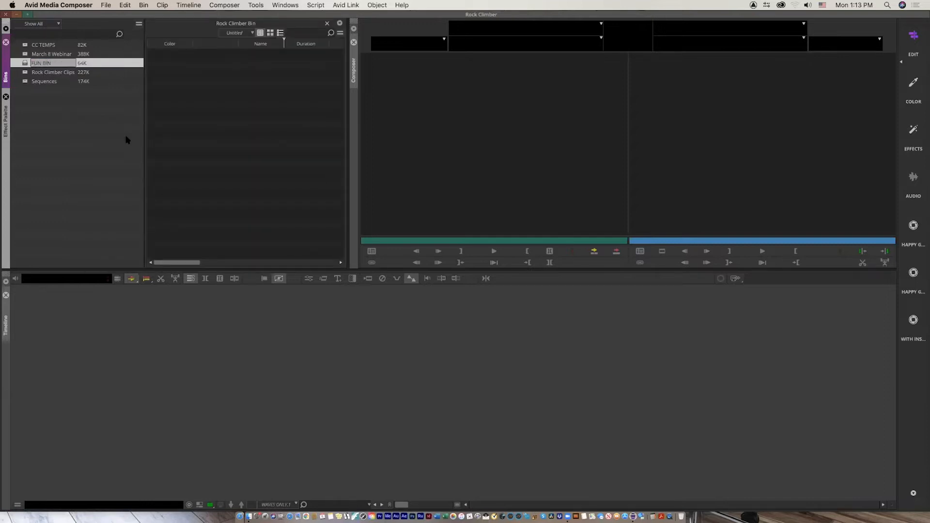
key(Return)
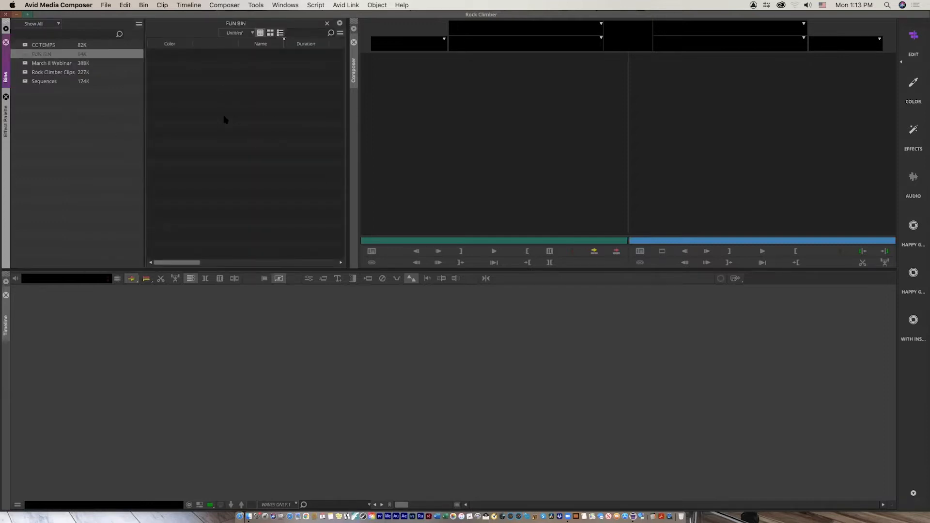
Step: Open the Sequences bin, pull it out into its own floating window and close that window
double_click(24, 82)
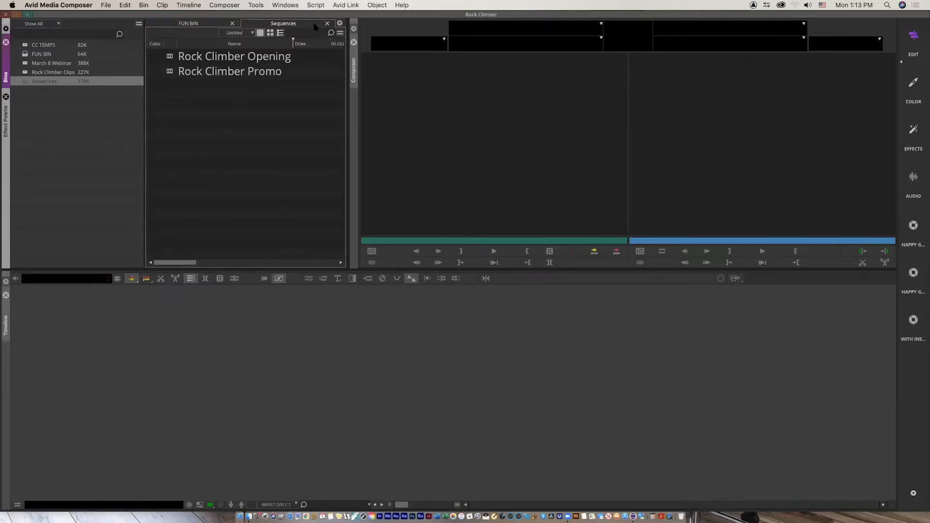
drag(316, 27, 193, 236)
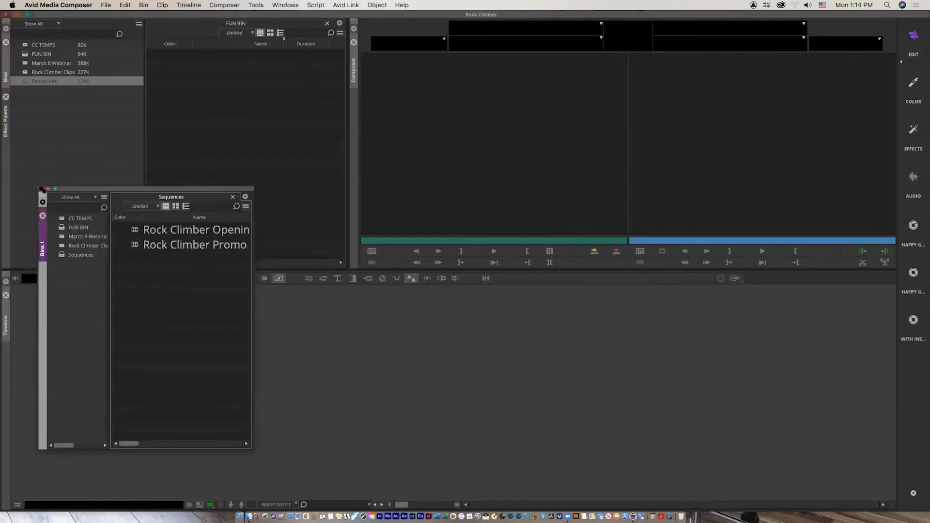
click(41, 189)
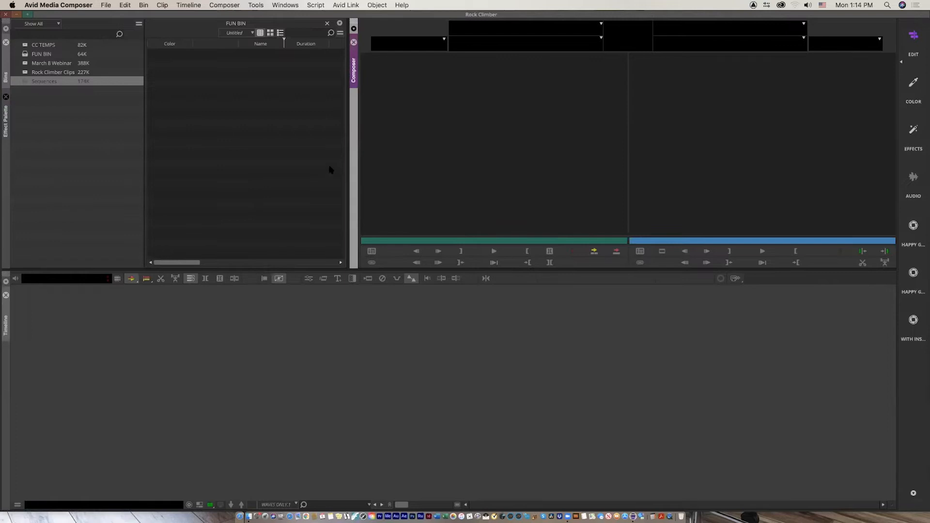
Step: Select all five bins in the bin list, including FUN BIN, and close the selected bins
drag(56, 114, 17, 41)
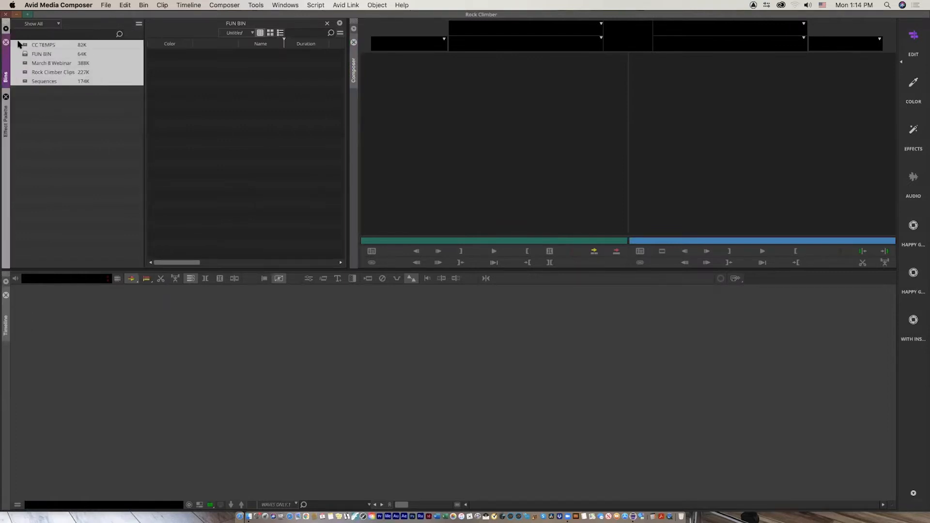
right_click(27, 61)
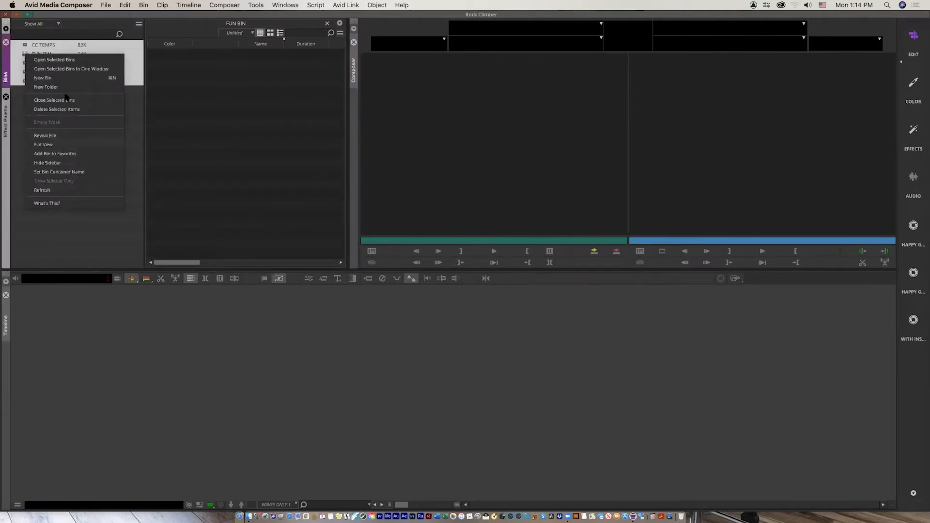
click(69, 100)
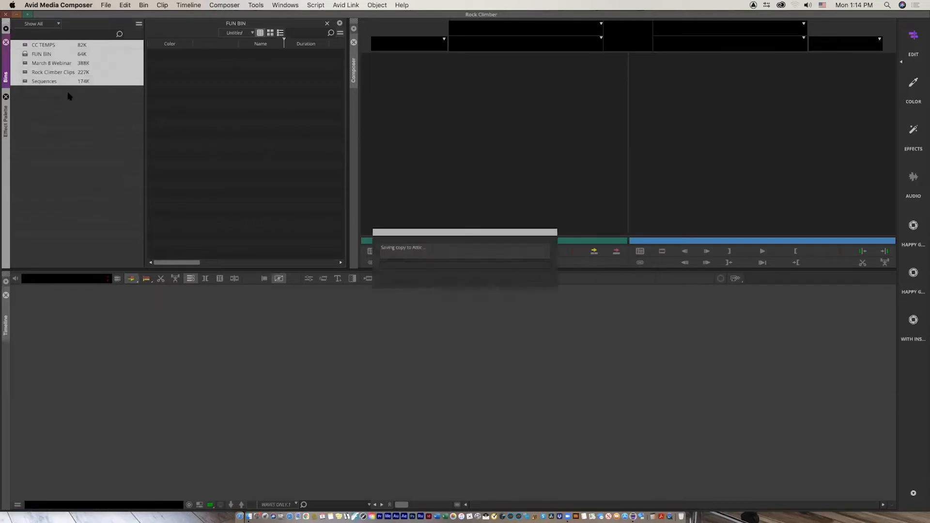
Step: Open the Rock Climber Clips bin and switch it through frame view and script view, ending in text view
click(89, 129)
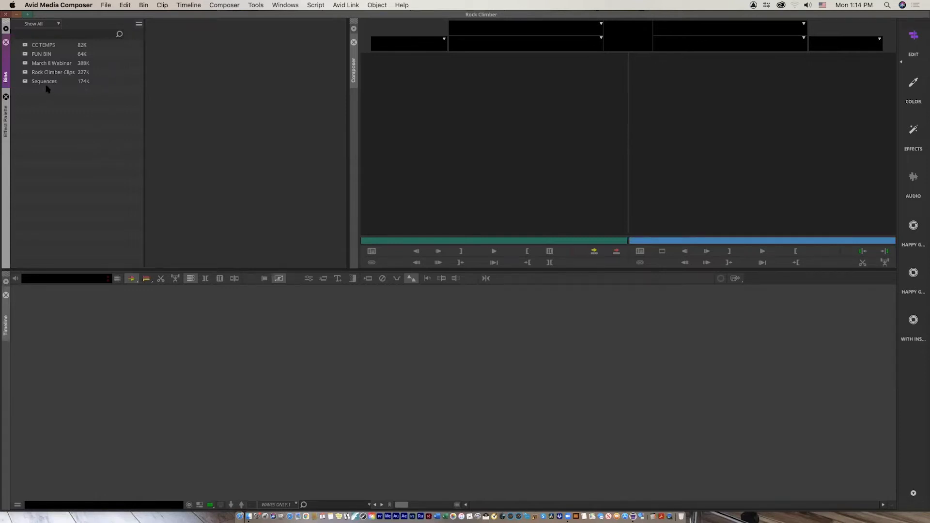
double_click(24, 72)
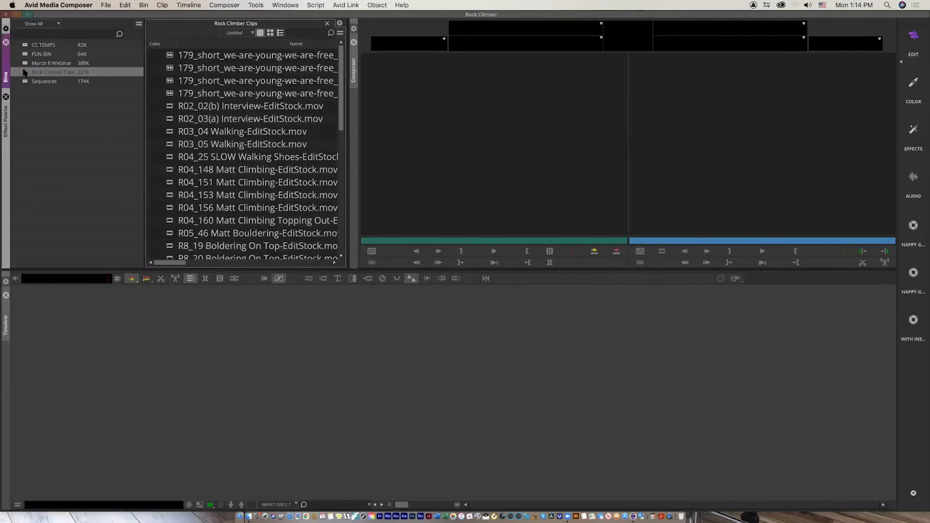
click(270, 32)
click(280, 32)
click(269, 33)
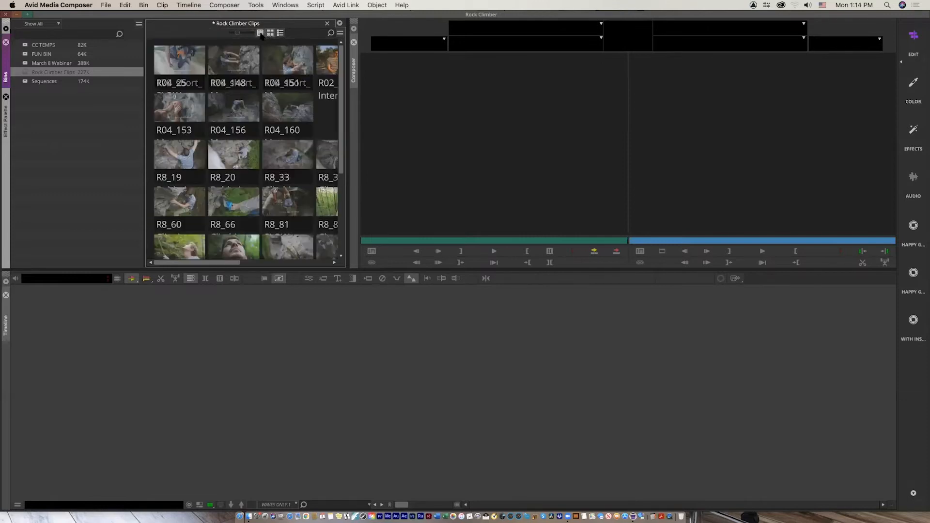
click(260, 33)
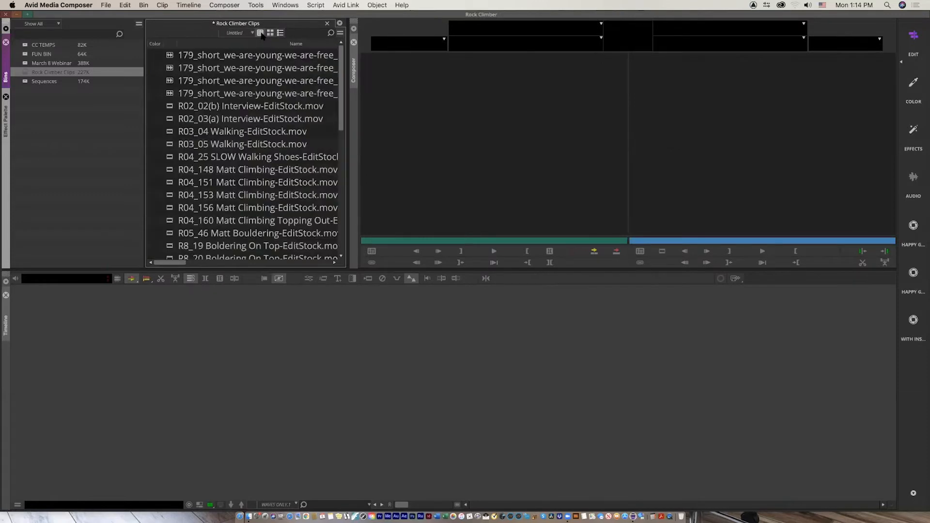
Step: Open the Sequences bin, detach it into a separate floating window and close that window
double_click(26, 82)
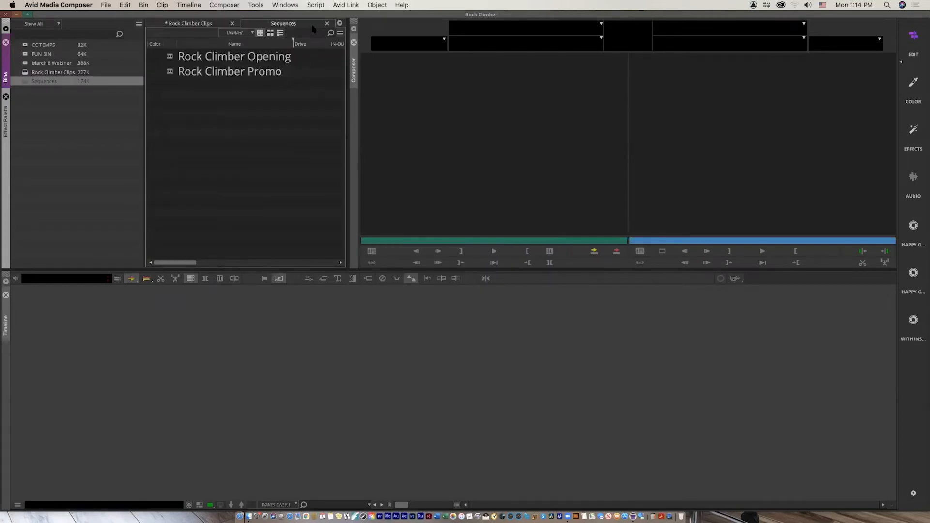
drag(314, 25, 98, 178)
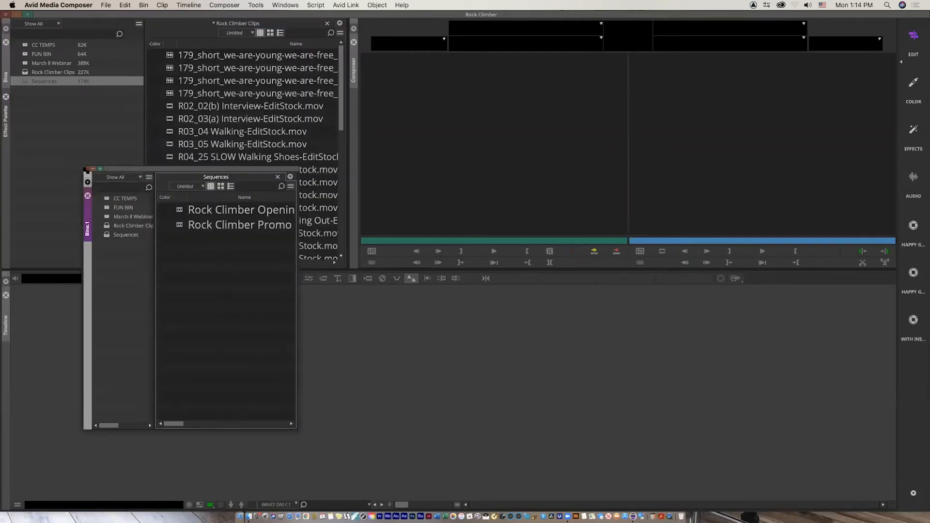
click(86, 169)
Step: Reopen the Sequences bin and dock it side by side with the Rock Climber Clips bin, on its left
click(27, 82)
double_click(26, 81)
drag(307, 28, 157, 119)
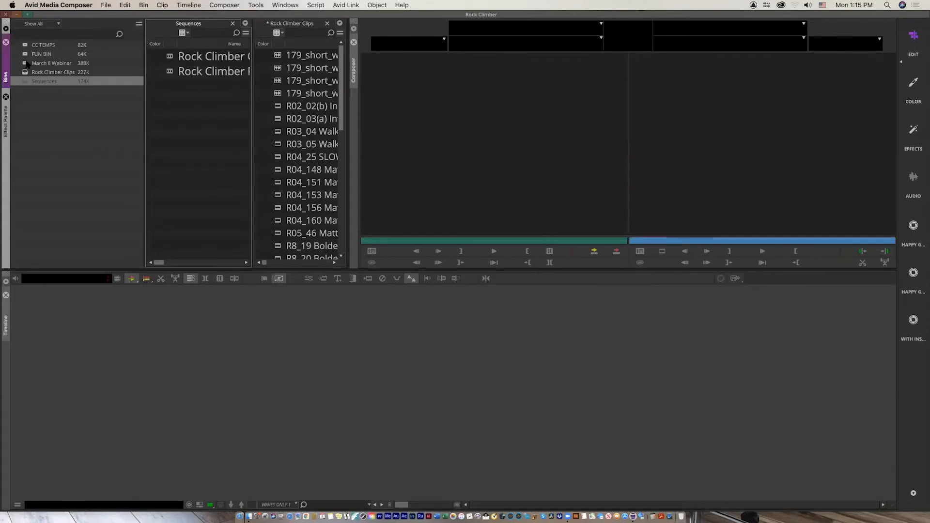
Step: Open the March 8 Webinar bin, dock it below the Sequences bin and give both about equal height
double_click(27, 65)
drag(224, 27, 184, 251)
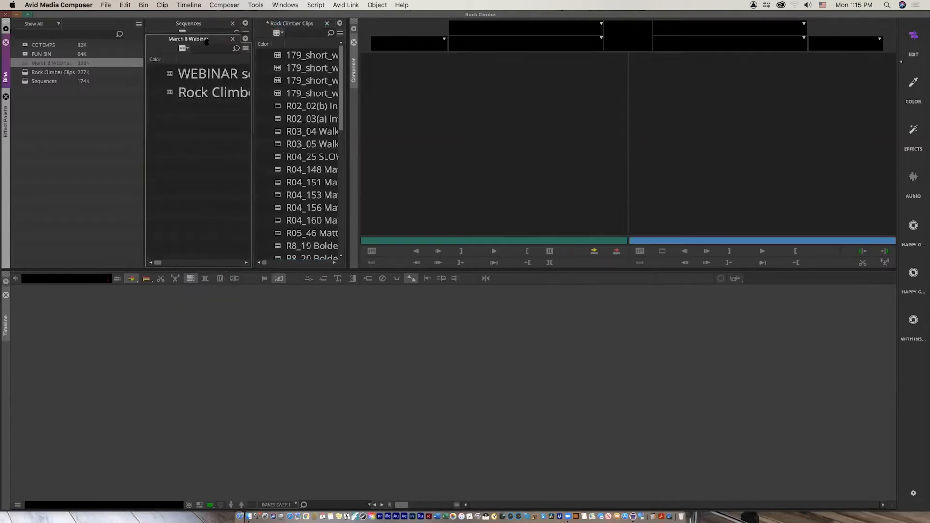
drag(206, 37, 213, 140)
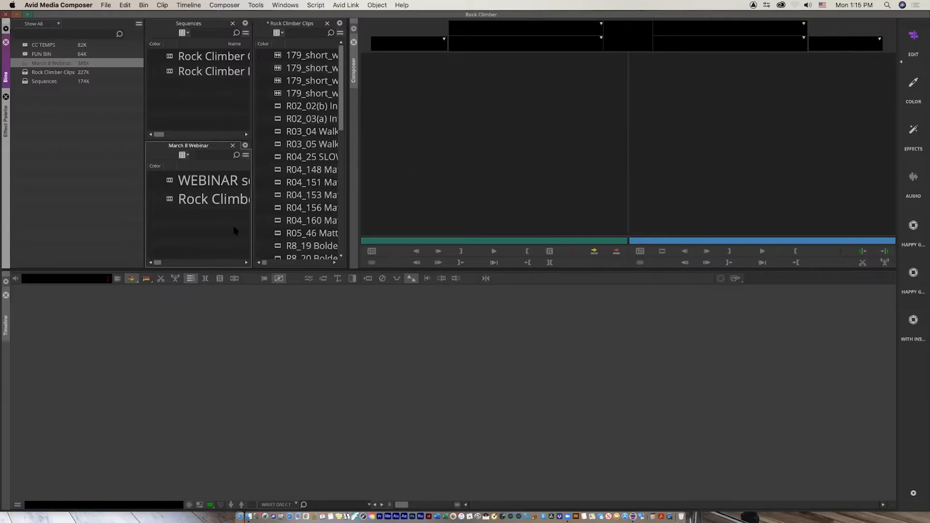
Step: Show March 8 Webinar in frame view, Sequences in script view and a widened Rock Climber Clips bin in frame view
click(187, 155)
click(200, 169)
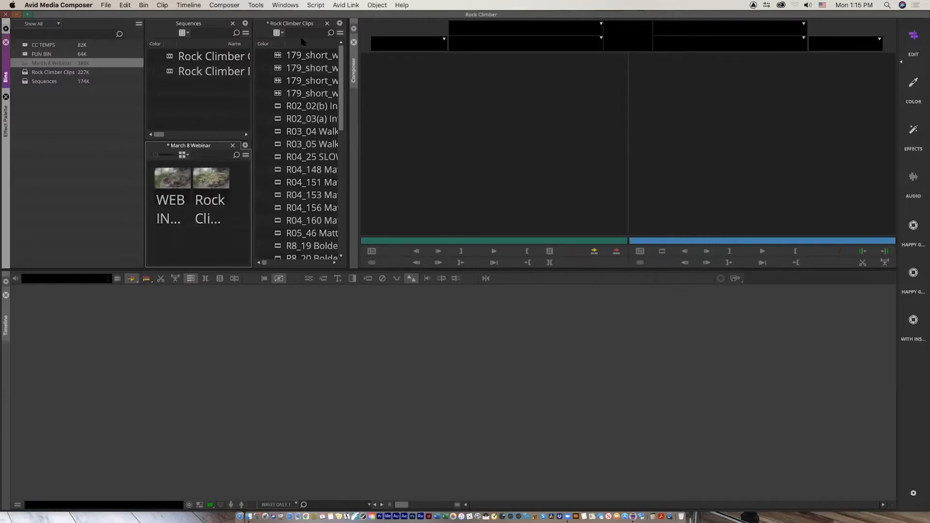
click(186, 33)
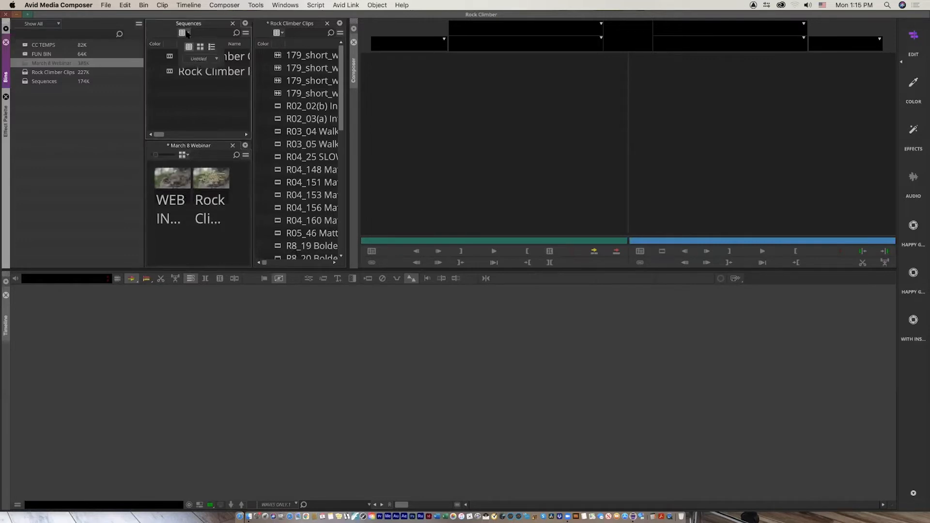
click(212, 48)
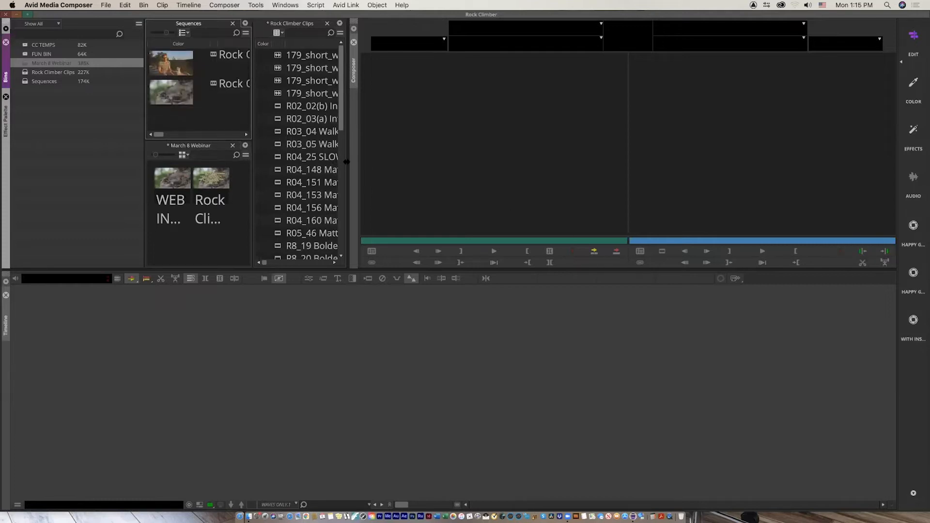
drag(346, 162, 457, 162)
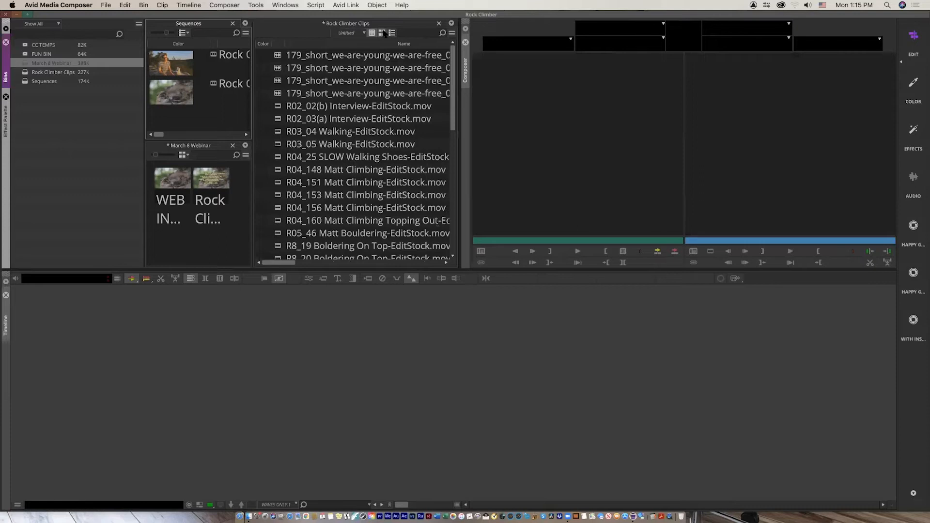
click(382, 33)
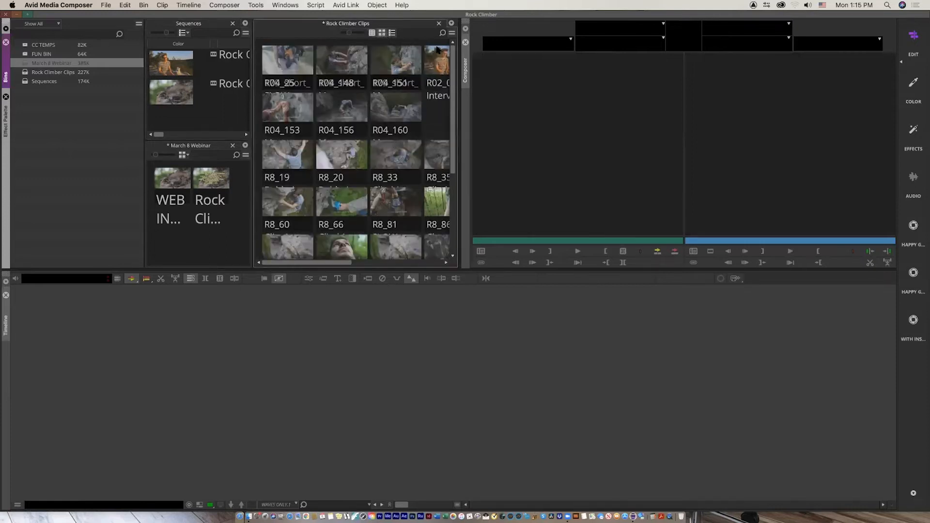
Step: Pull the Rock Climber Clips bin out into an enlarged floating window and arrange its clip frames with Fill Window
drag(339, 24, 173, 170)
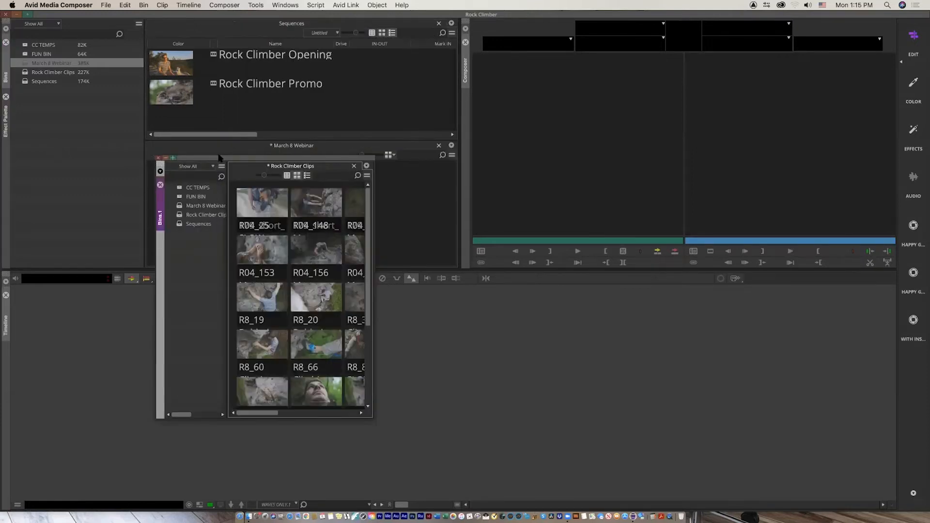
drag(233, 159, 126, 76)
drag(263, 335, 770, 472)
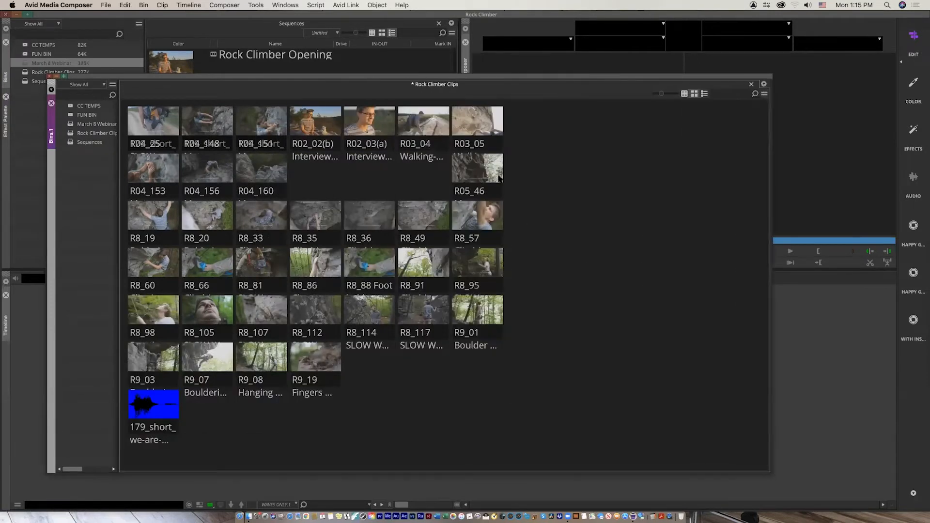
right_click(557, 175)
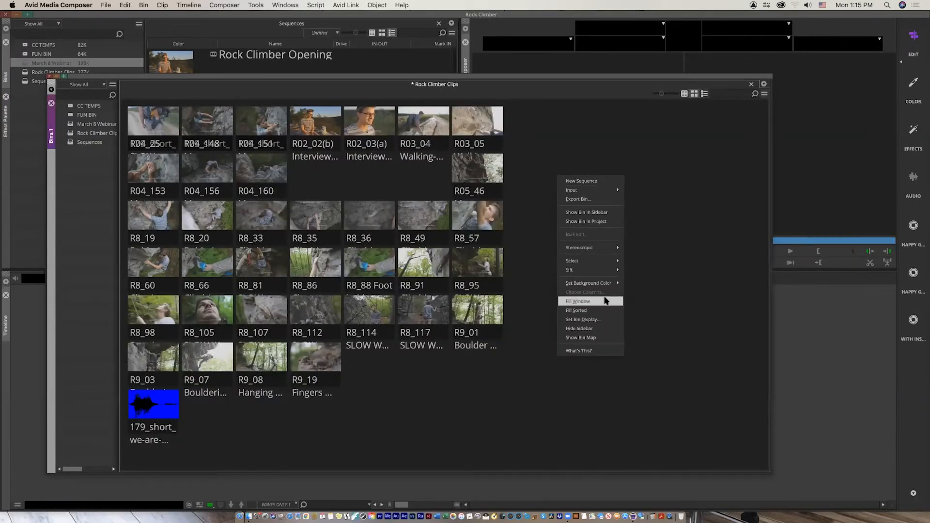
click(605, 301)
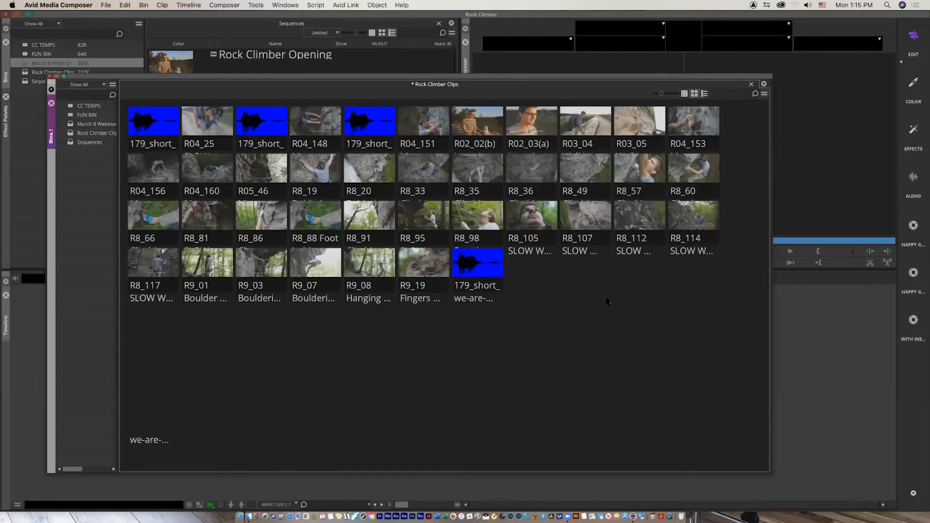
Step: Scatter groups of clip frames freely around the Rock Climber Clips bin and realign them with Fill Window
drag(544, 356, 490, 280)
drag(430, 425, 310, 275)
drag(750, 472, 358, 185)
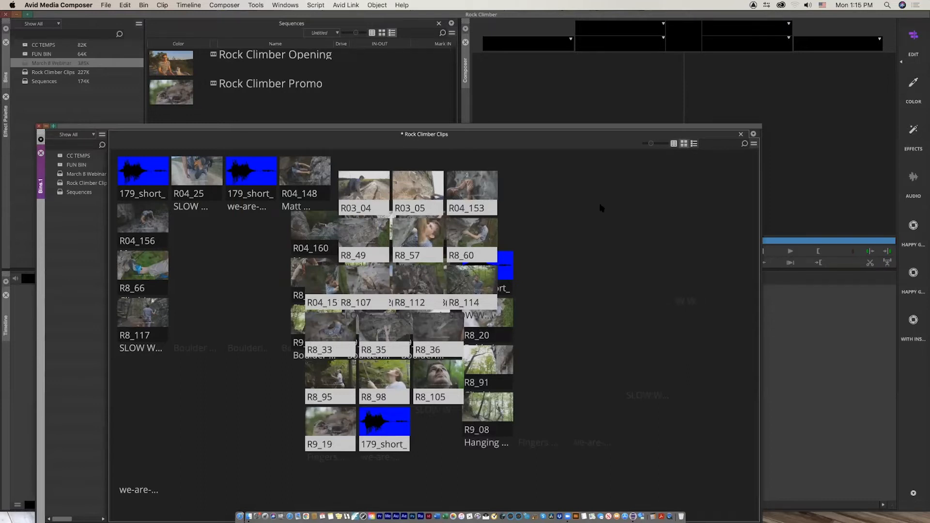
right_click(569, 208)
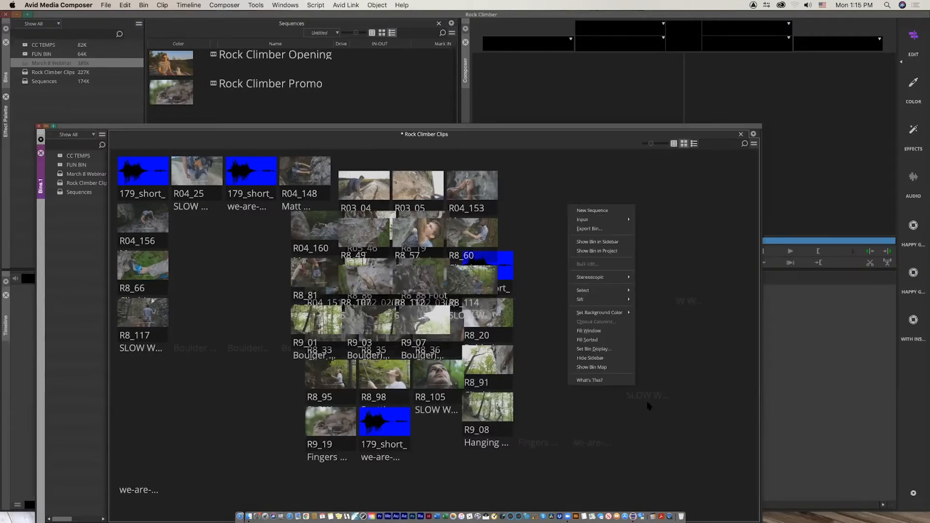
click(590, 330)
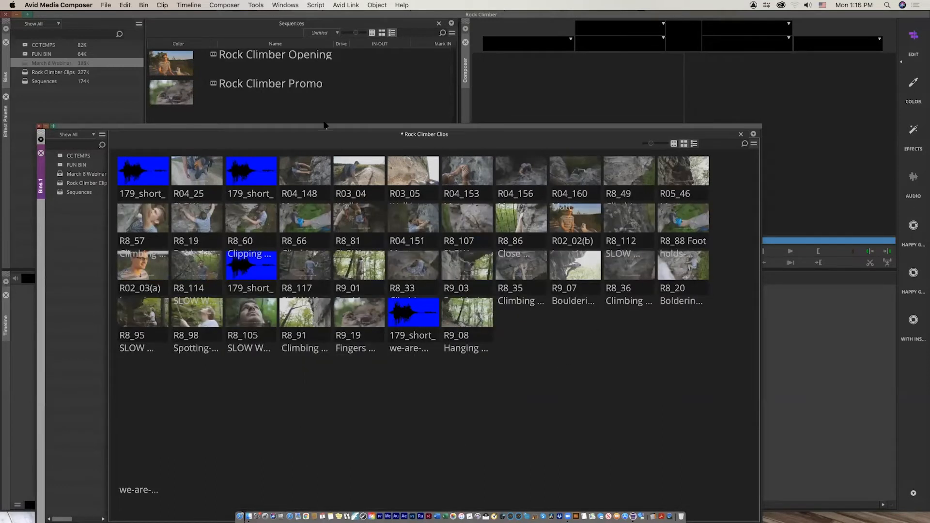
Step: Move the floating Rock Climber Clips window up and enlarge its clip frames by several sizes
drag(326, 130, 320, 52)
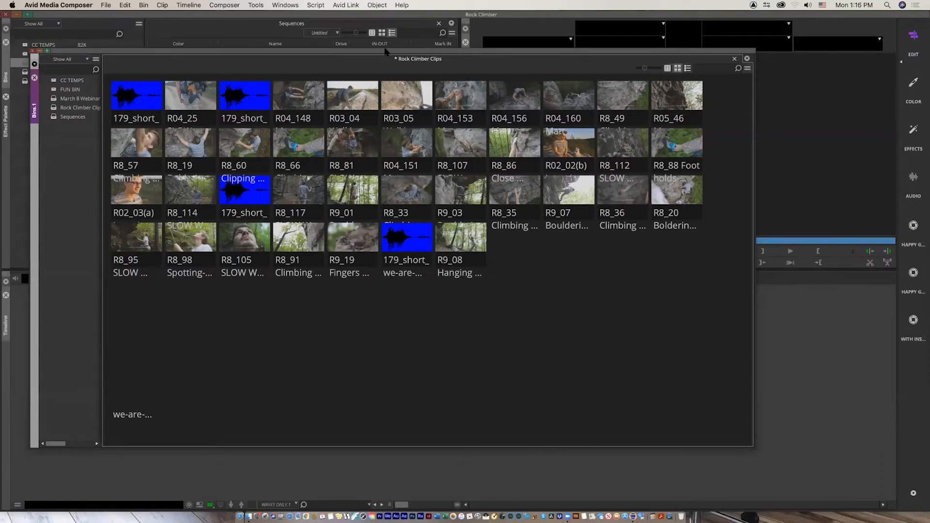
drag(380, 51, 383, 49)
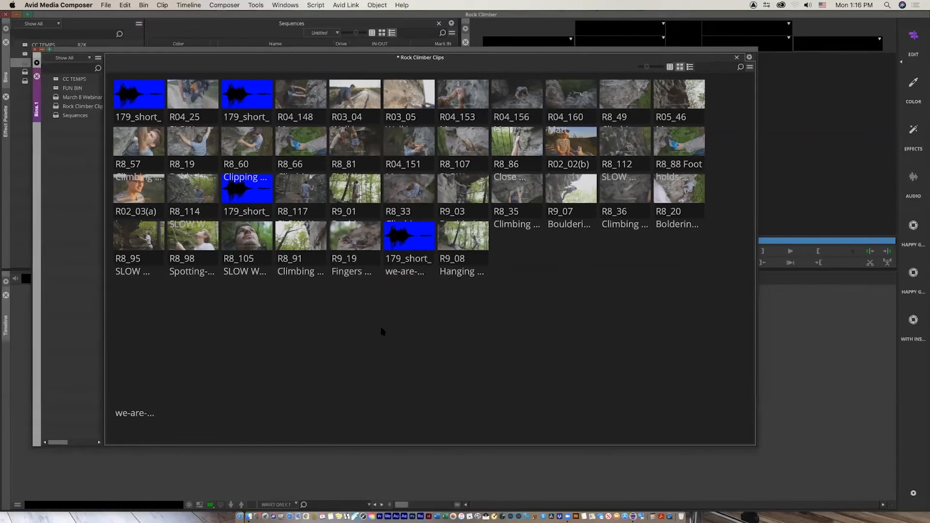
key(super+l)
key(super+l)
key(super+l)
key(super+l)
key(super+l)
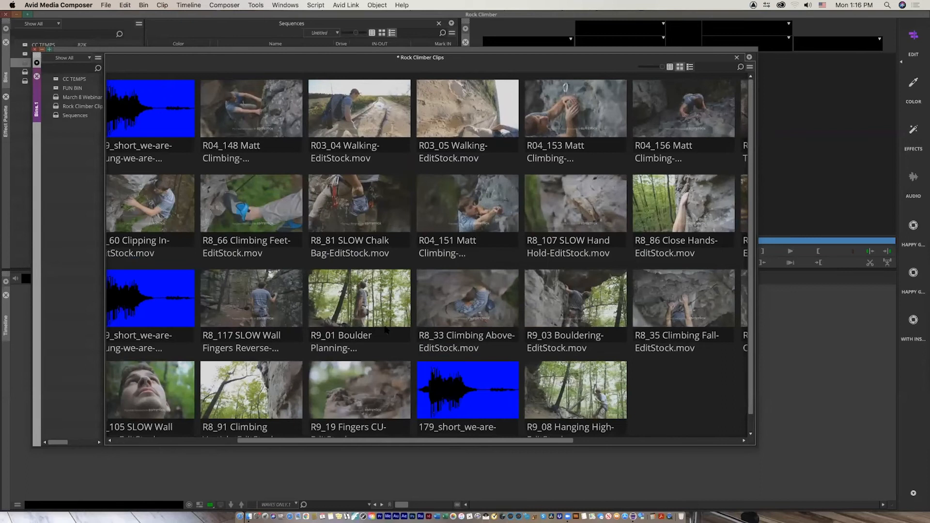
Step: Reduce the clip frames in the Rock Climber Clips bin and enlarge them again to the previous size
key(super+k)
key(super+k)
key(super+k)
key(super+k)
key(super+k)
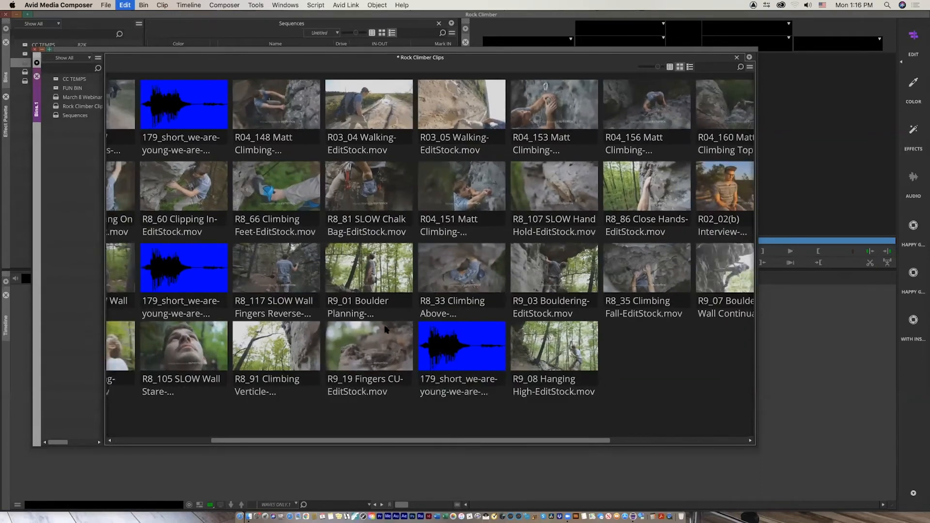
key(super+l)
key(super+l)
key(super+l)
key(super+l)
key(super+l)
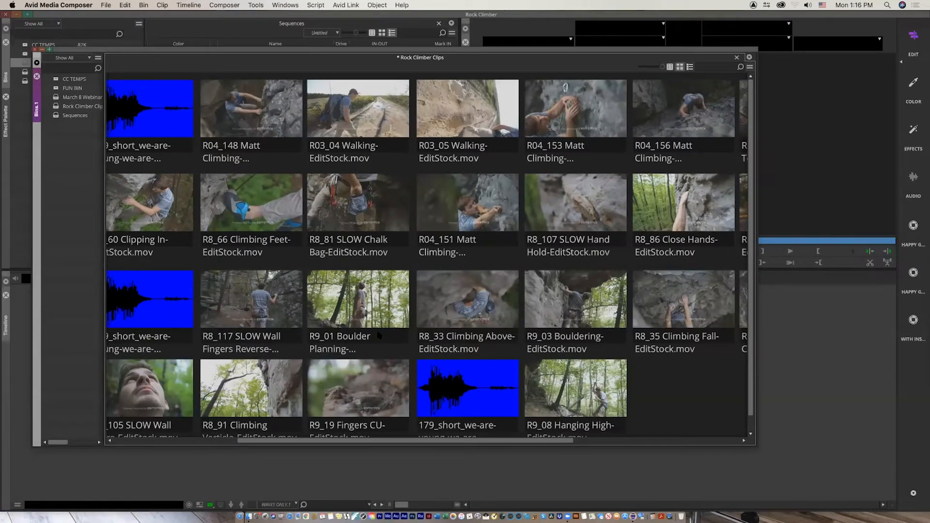
Step: Show the bin map in the Rock Climber Clips bin and hide it again
drag(356, 47, 363, 25)
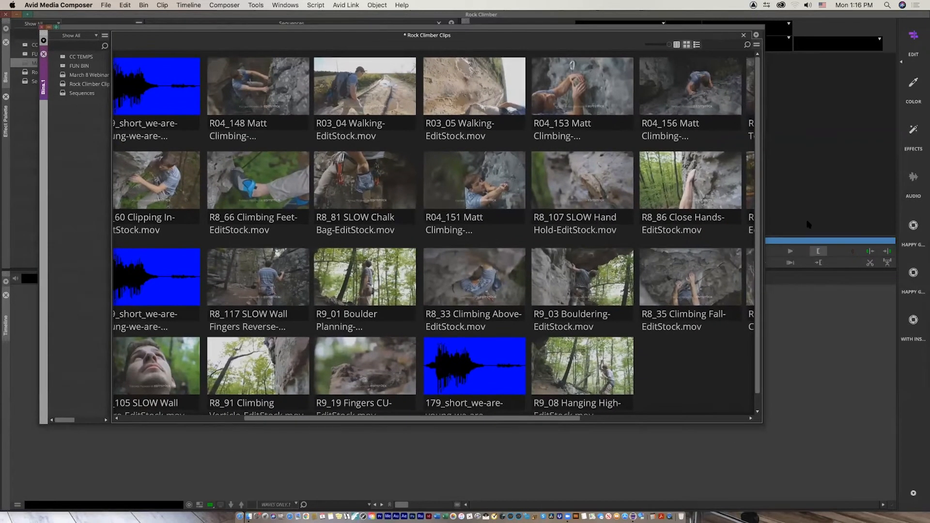
click(857, 57)
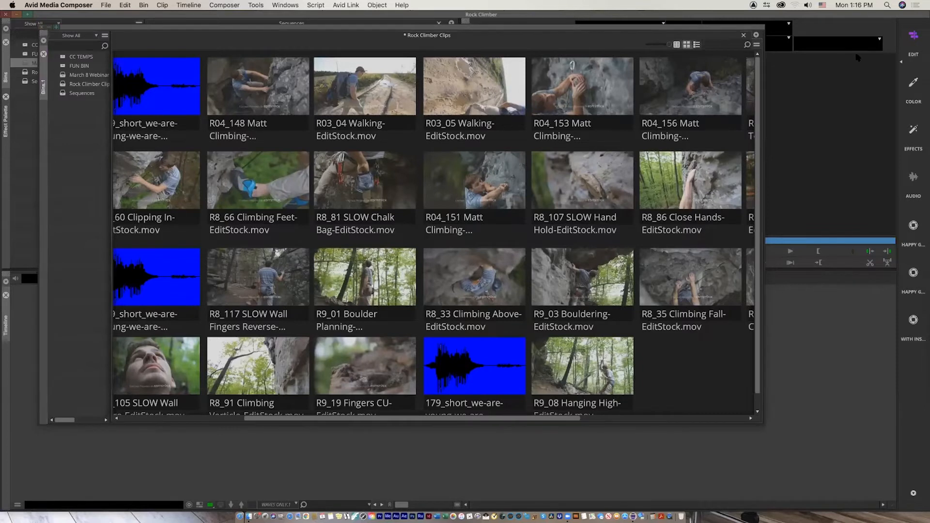
click(756, 45)
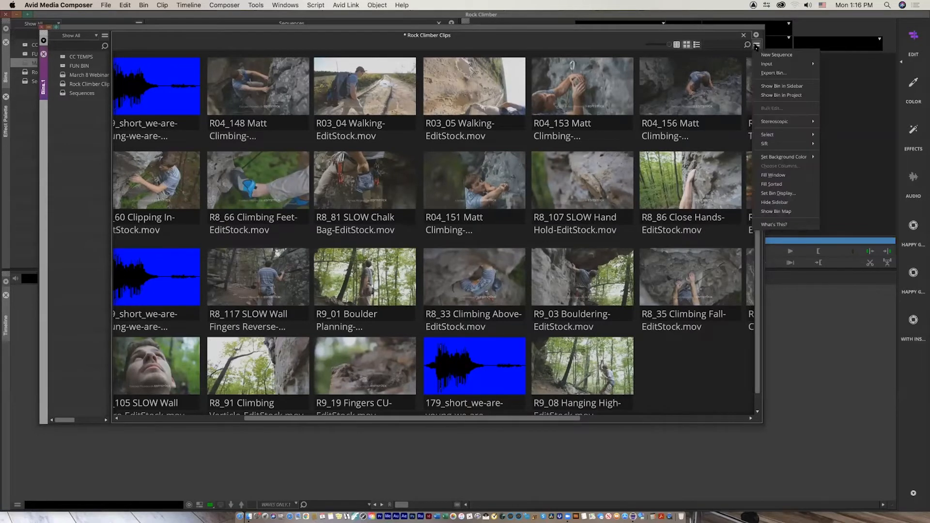
click(802, 212)
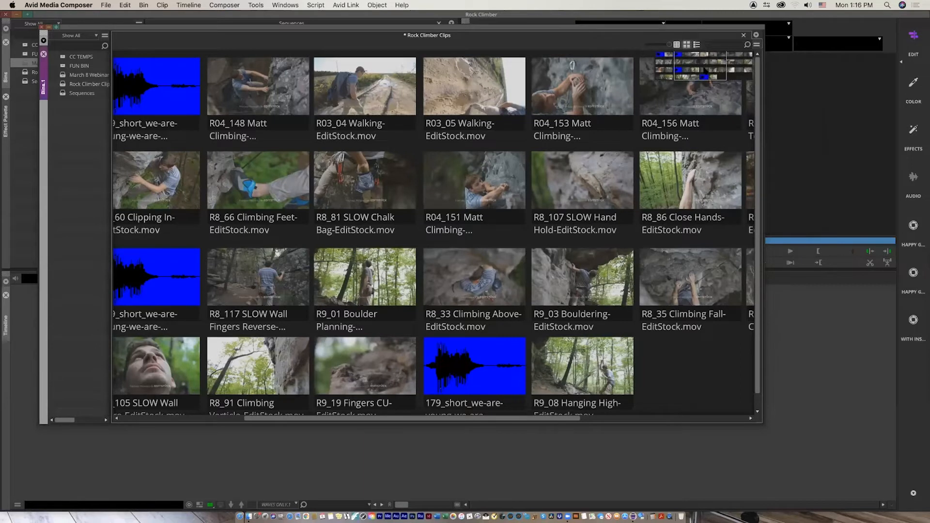
click(756, 45)
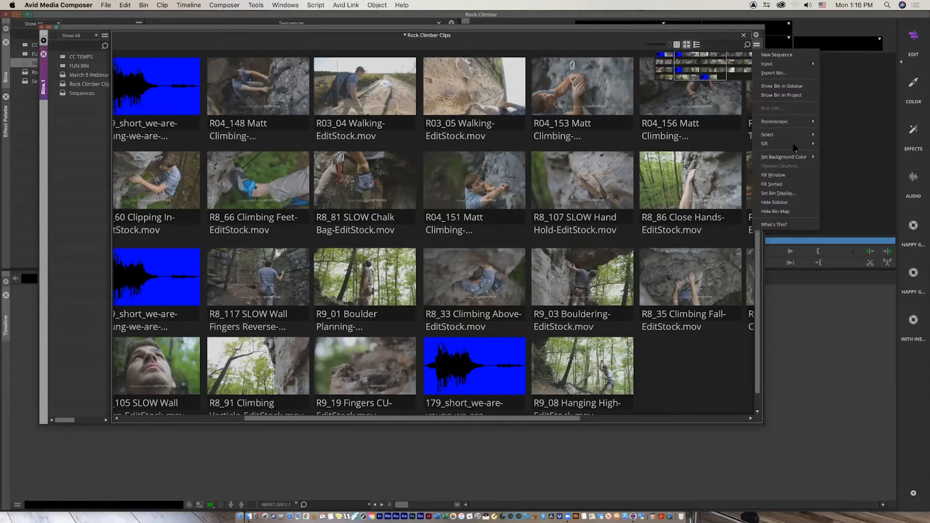
click(795, 211)
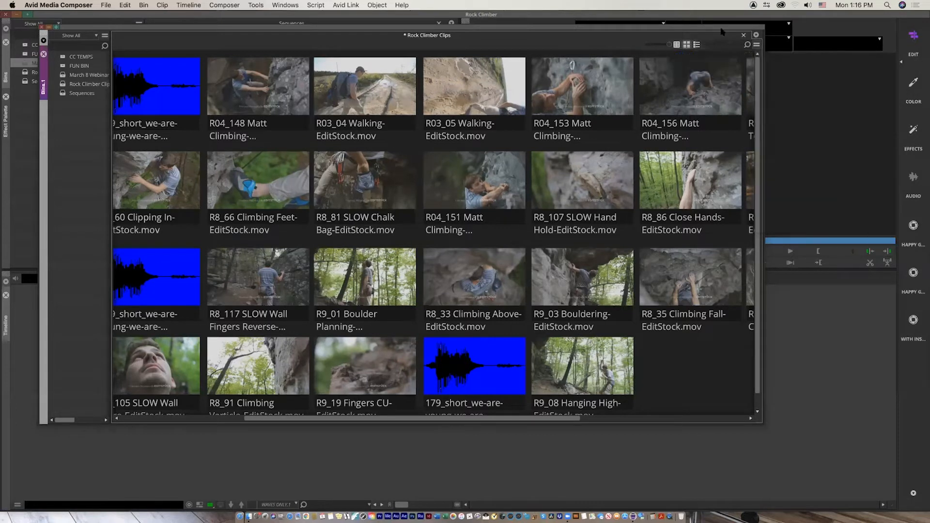
Step: Reduce the clip frames in the Rock Climber Clips bin and rearrange them with Fill Window
mouse_move(756, 291)
mouse_down()
mouse_move(765, 381)
mouse_move(757, 287)
mouse_up()
drag(566, 418, 101, 374)
key(super+k)
key(super+k)
key(super+k)
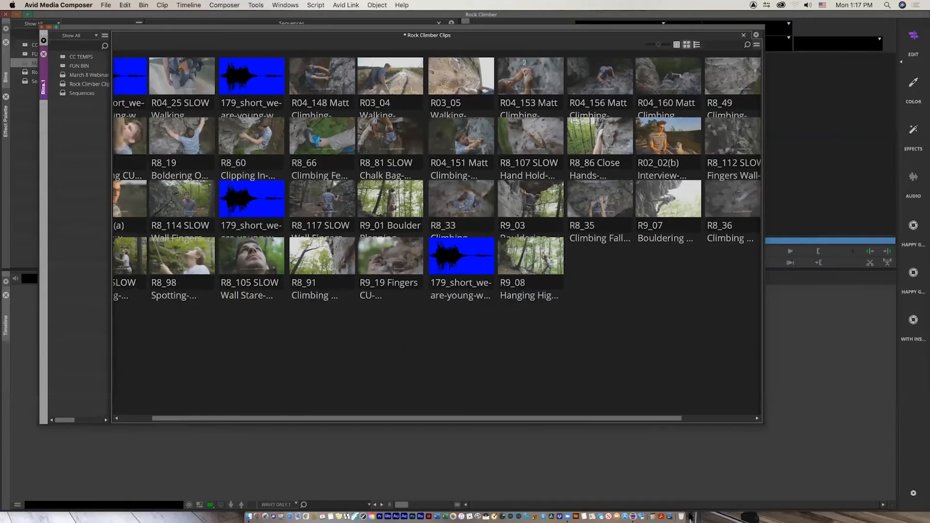
right_click(353, 342)
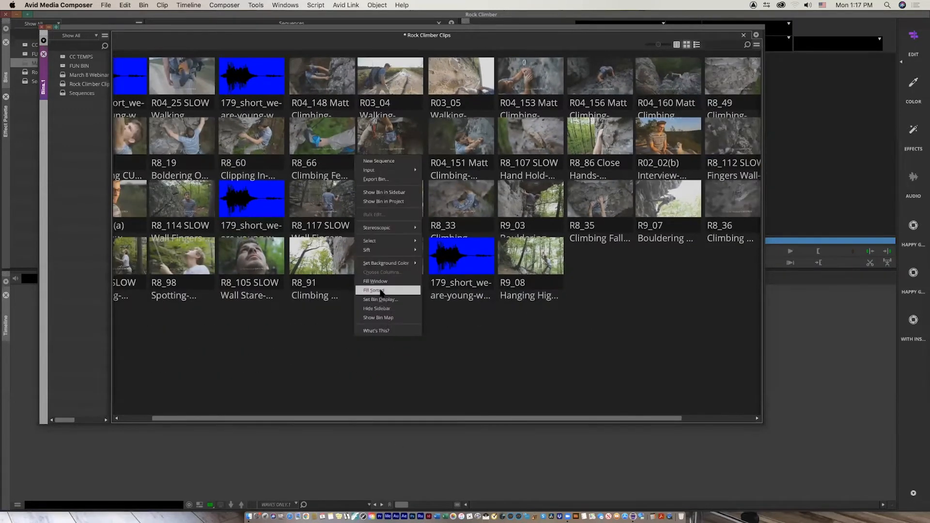
click(418, 281)
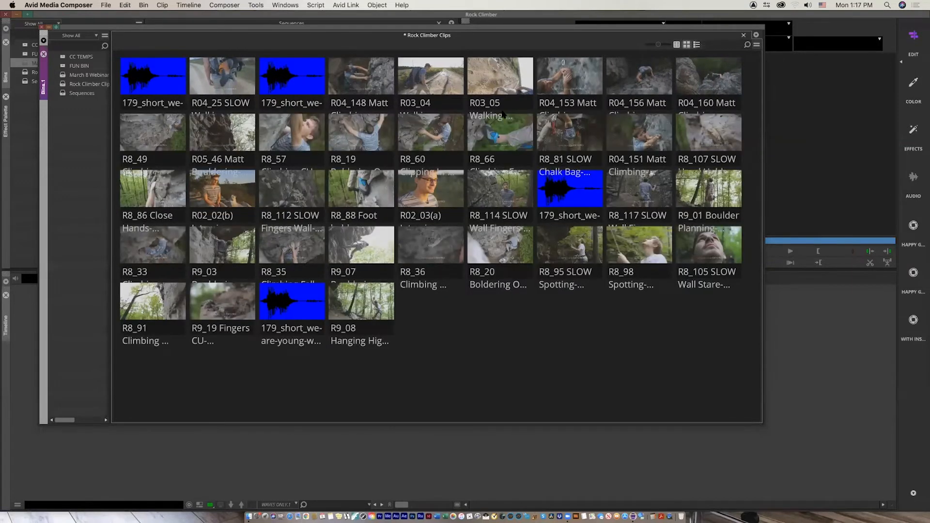
Step: Show the bin map in the Rock Climber Clips bin and enlarge the clip frames by five sizes
click(757, 44)
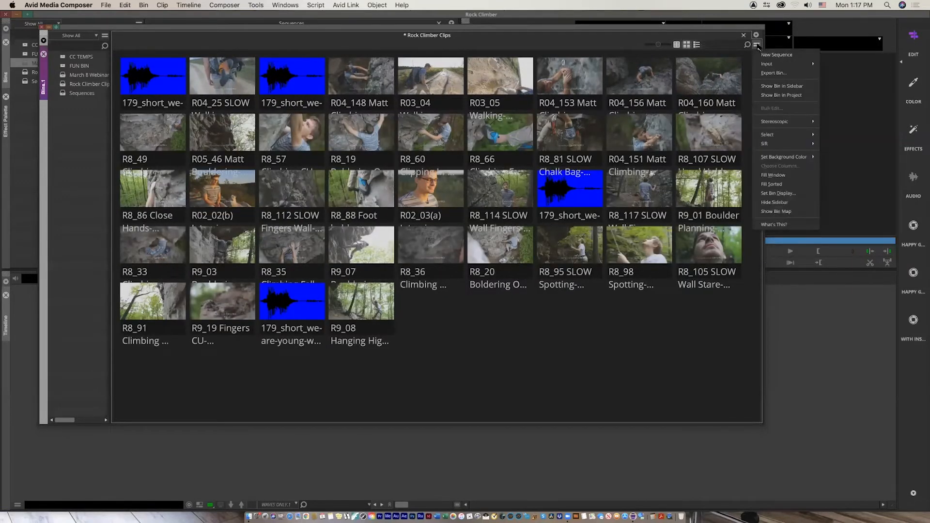
click(790, 213)
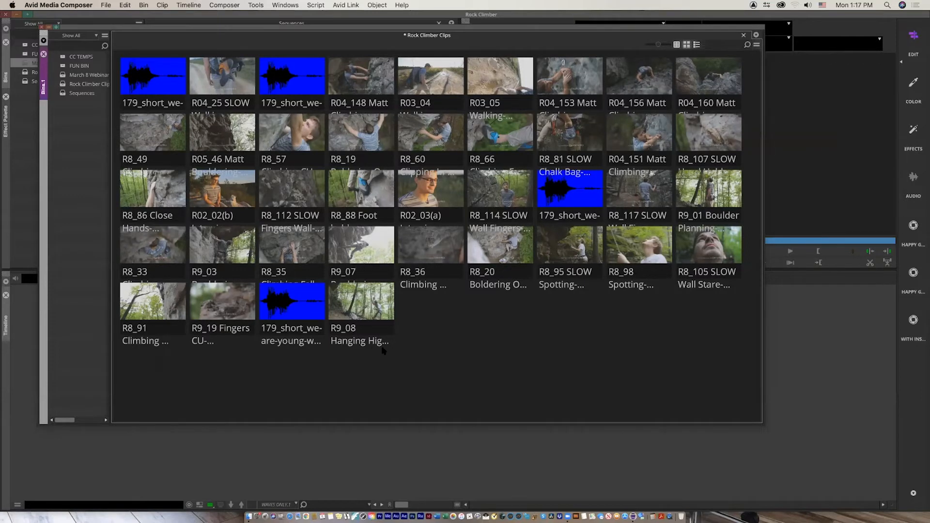
key(super+l)
key(super+l)
key(super+l)
key(super+l)
key(super+l)
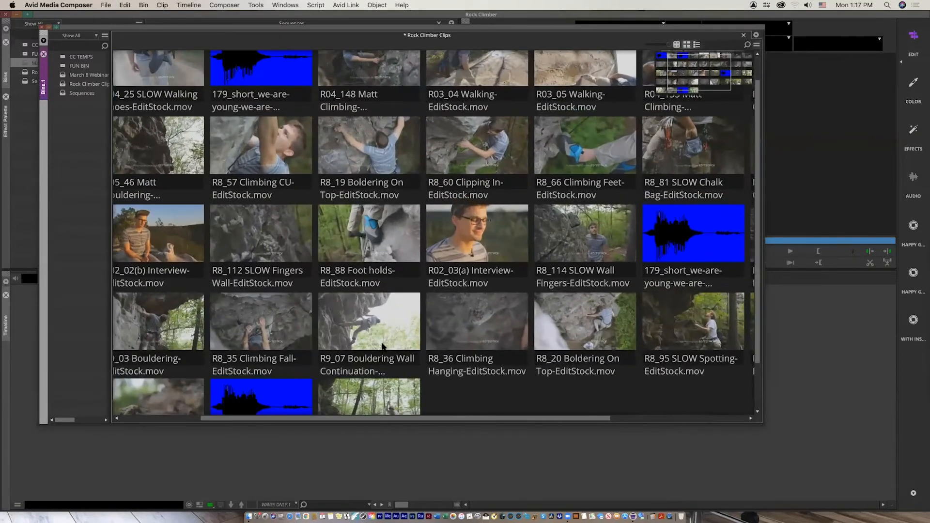
Step: Move the visible area to the bin's first clips using the bin map, and hide the bin map
drag(694, 83, 674, 64)
drag(714, 24, 691, 30)
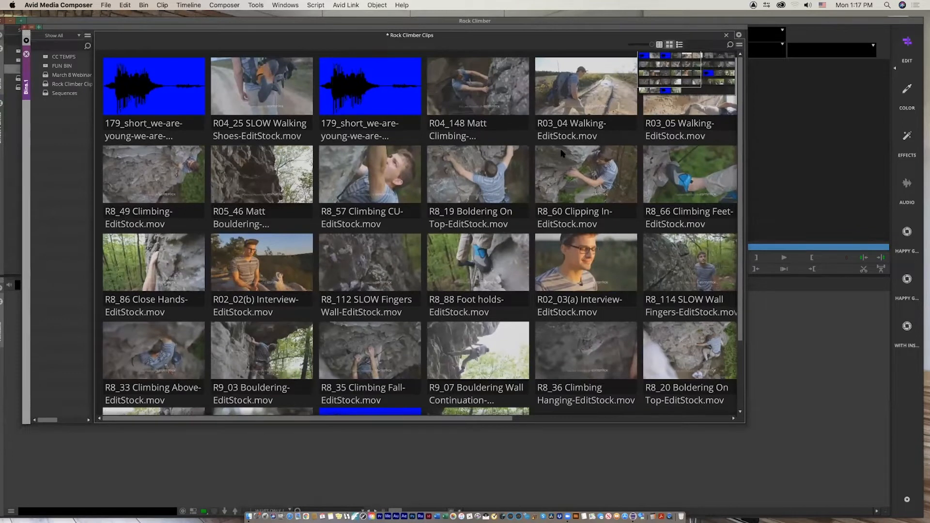
click(740, 45)
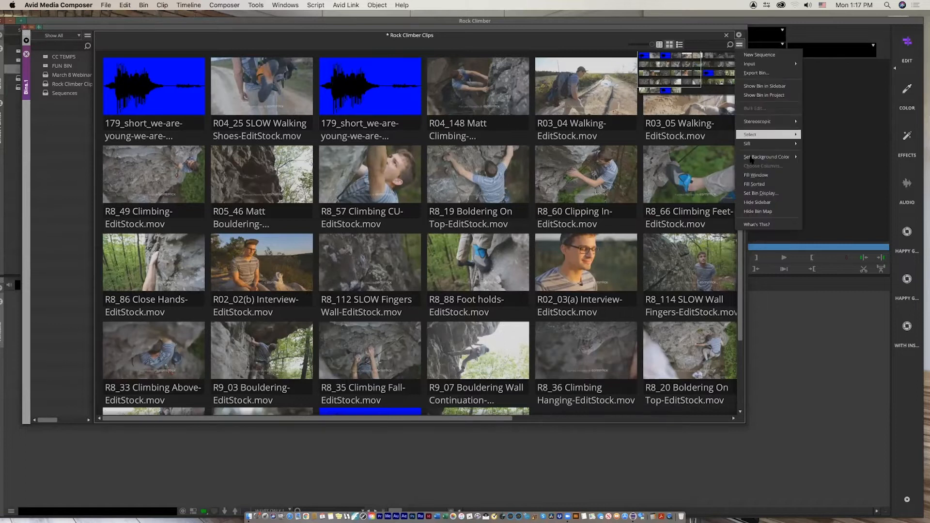
click(767, 212)
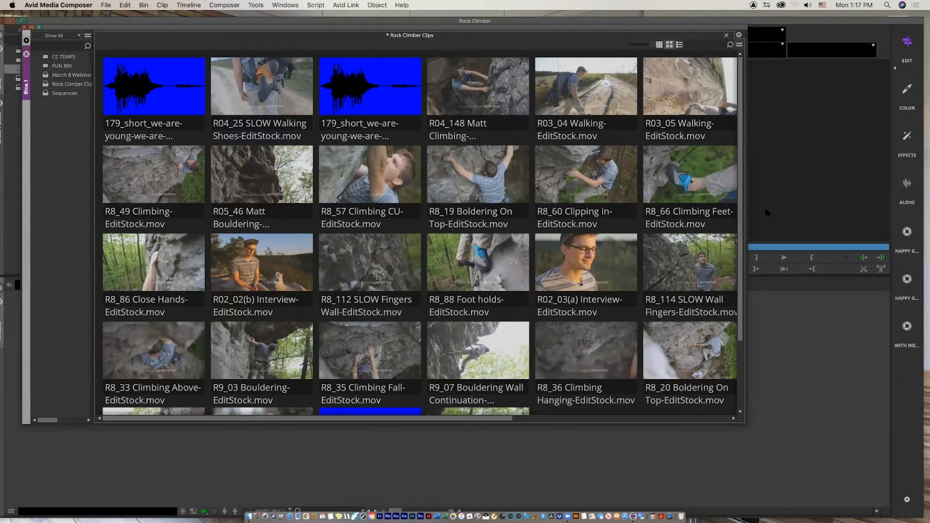
Step: Reduce the Rock Climber Clips frames by four sizes and rearrange them with Fill Window
drag(742, 291, 745, 344)
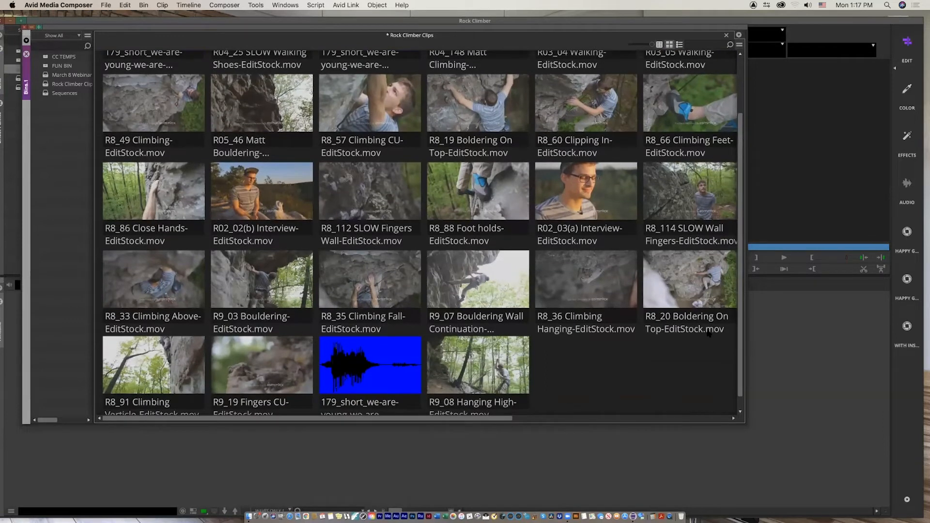
key(super+k)
key(super+k)
key(super+k)
key(super+k)
right_click(584, 336)
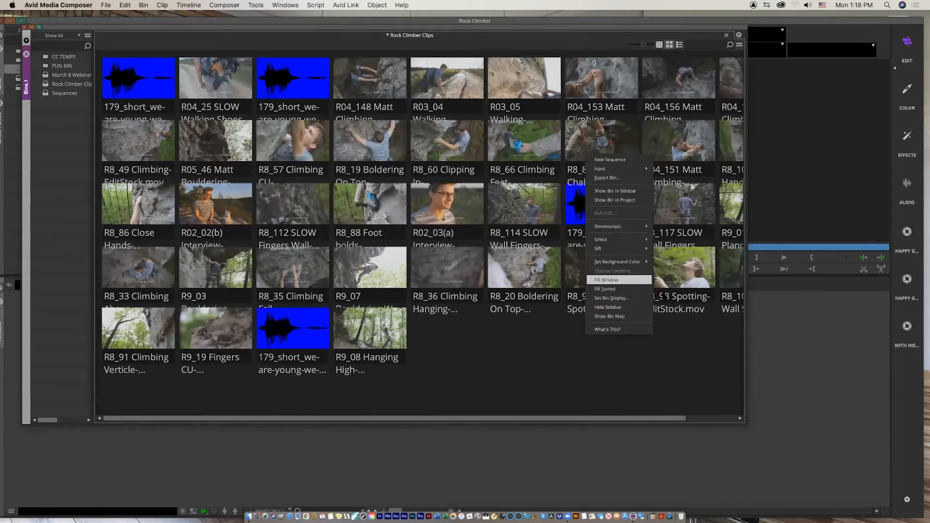
click(609, 280)
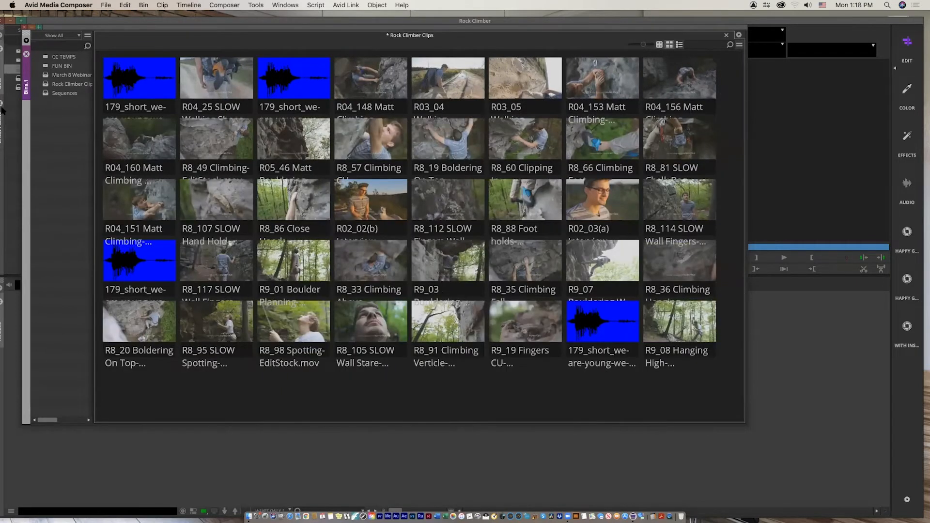
Step: Close the floating Rock Climber Clips window and reopen the bin as a tab beside March 8 Webinar
drag(186, 31, 305, 45)
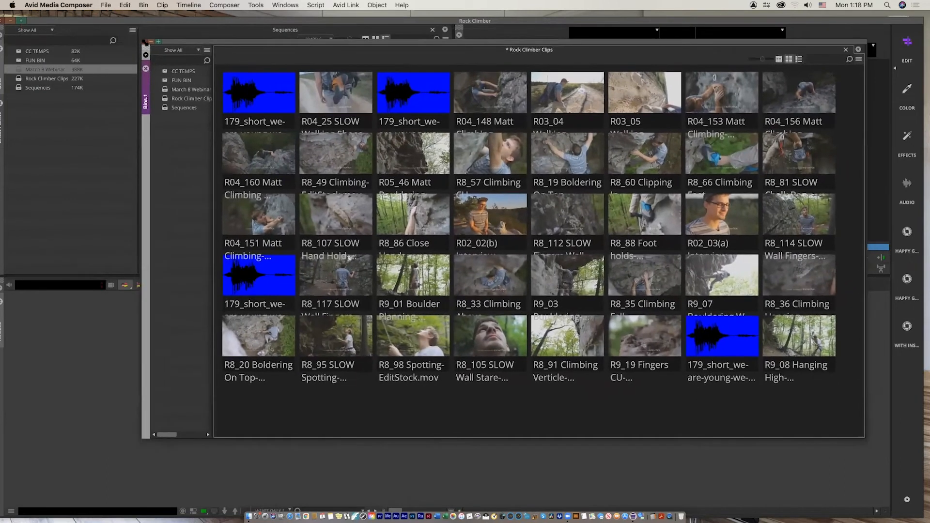
click(144, 41)
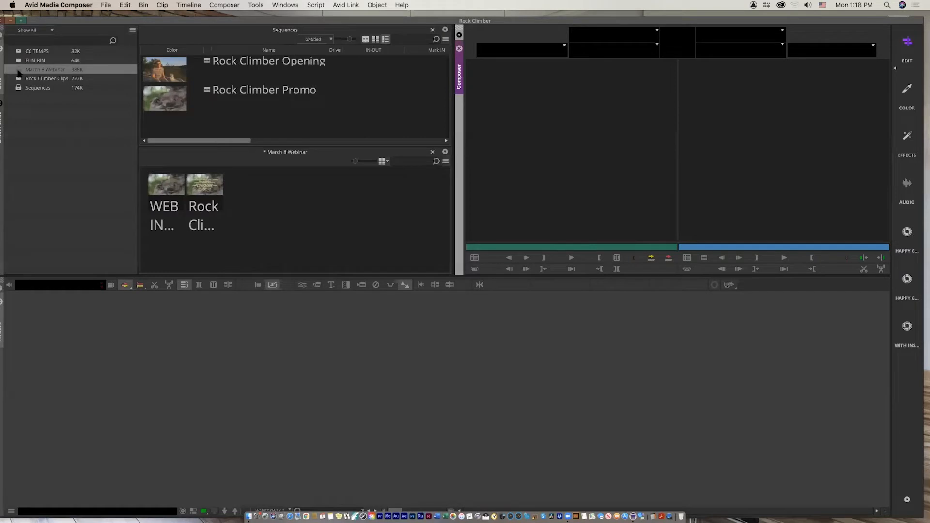
double_click(20, 80)
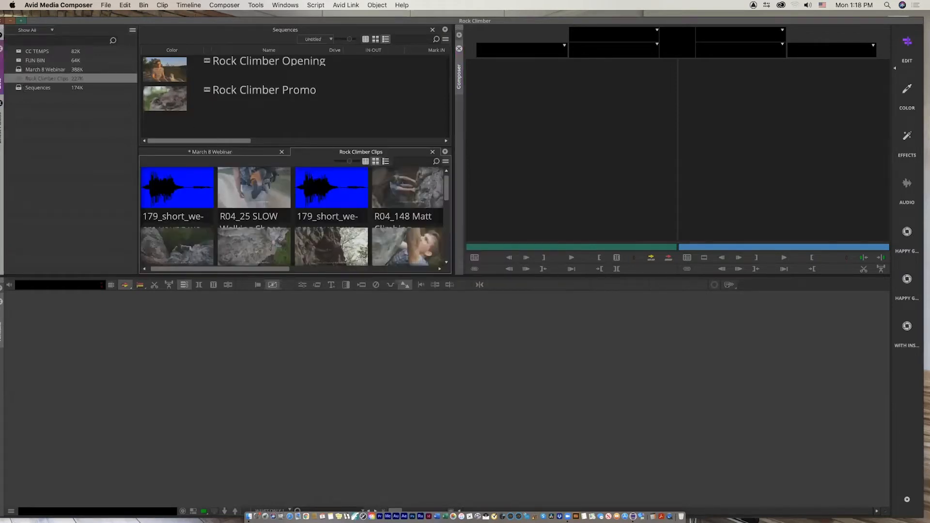
Step: Set the Sequences bin's background color to Lemon and switch the bin to Text view
click(327, 117)
right_click(348, 99)
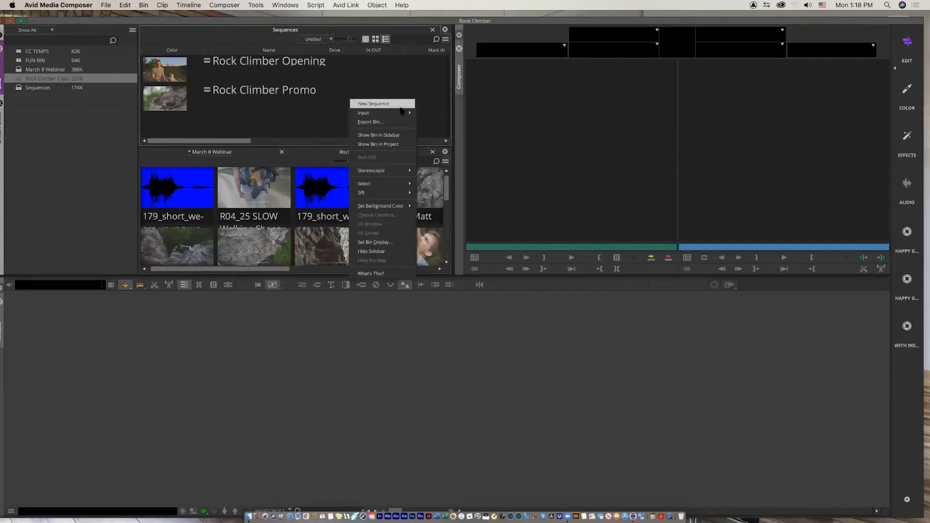
right_click(399, 98)
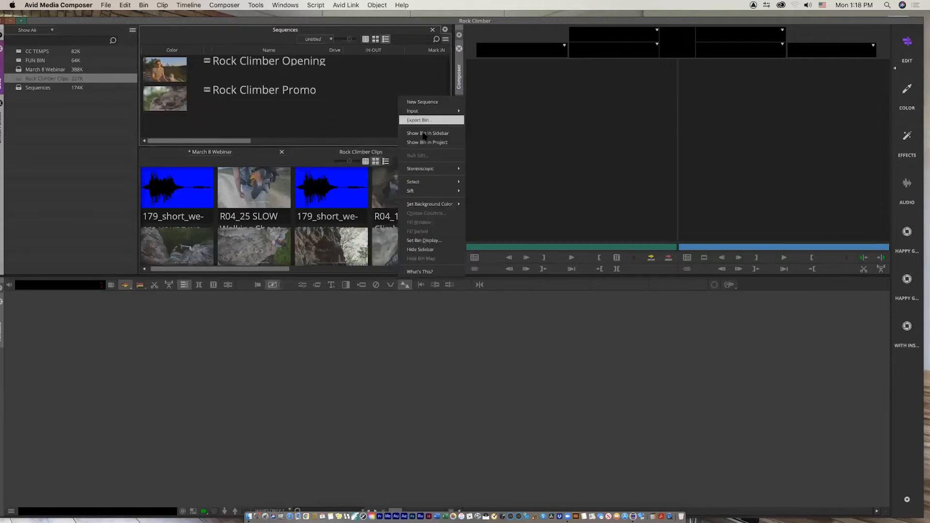
mouse_move(440, 207)
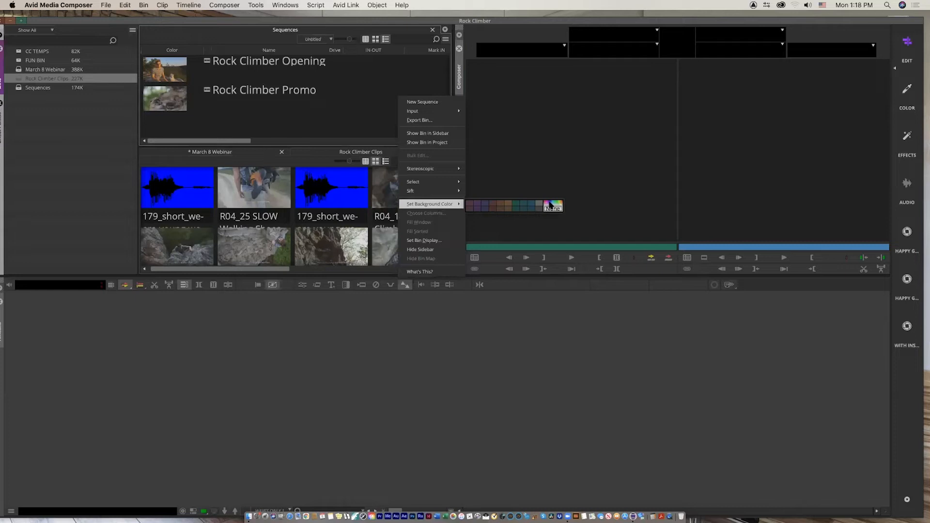
click(553, 204)
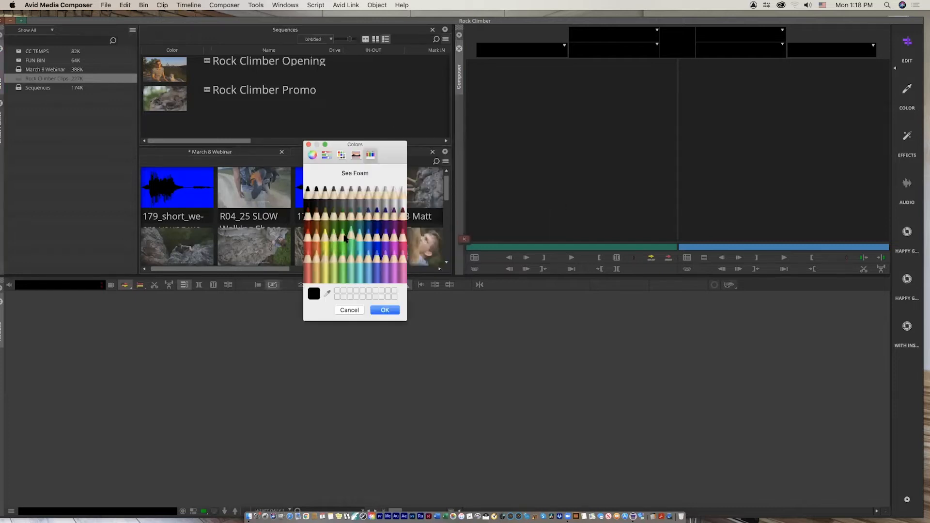
click(325, 237)
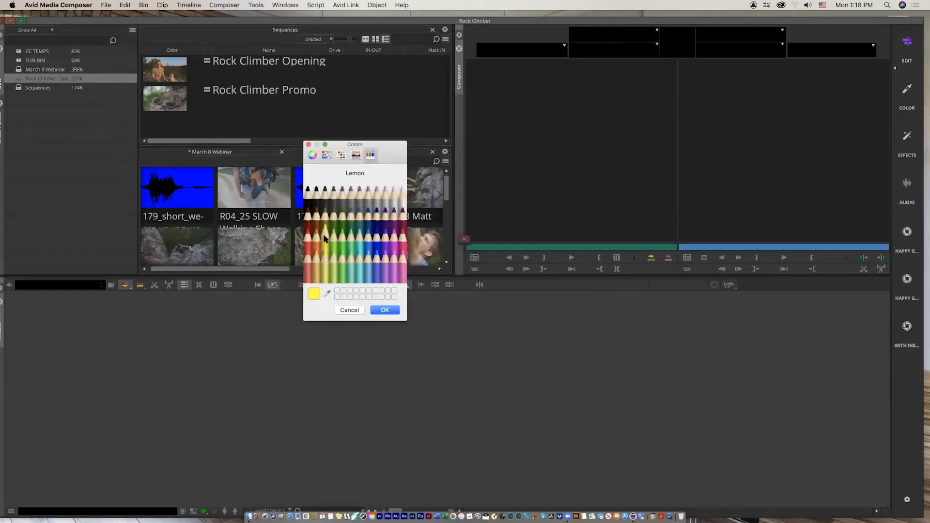
click(384, 311)
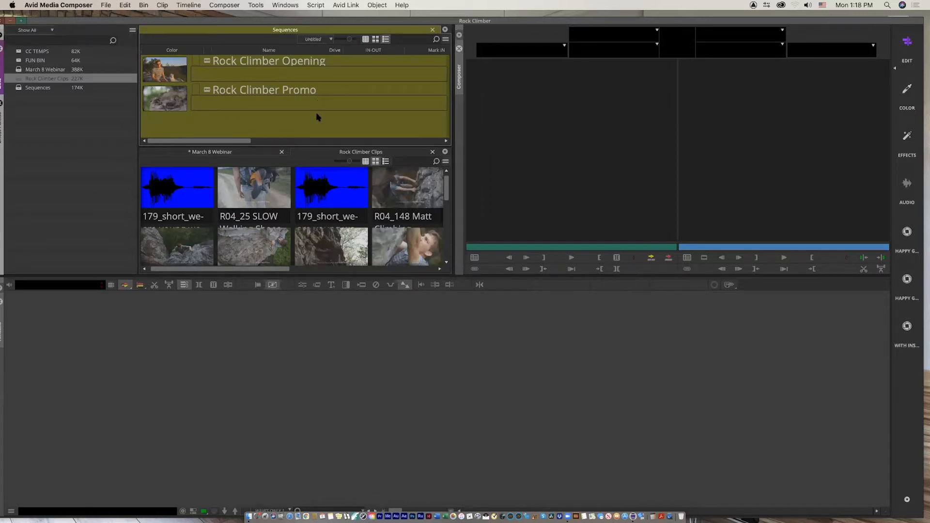
click(366, 39)
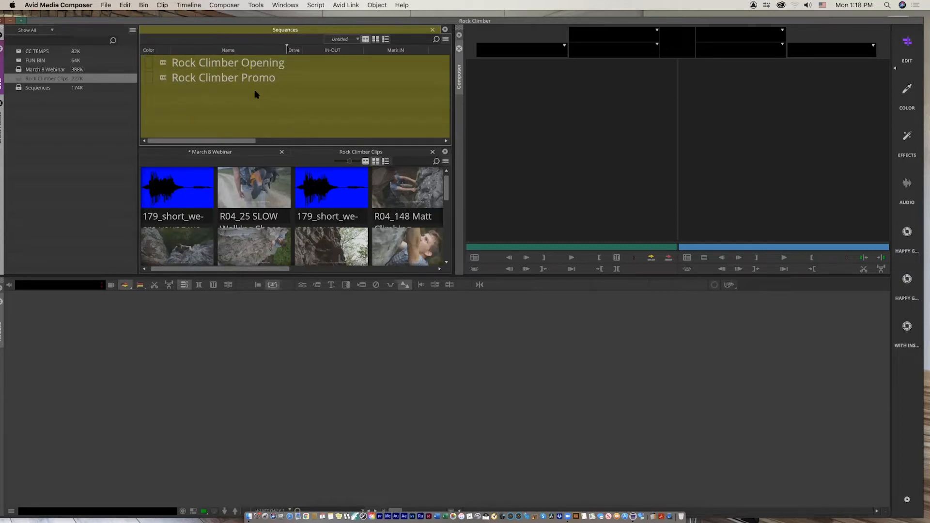
Step: Bring the March 8 Webinar bin forward, look through the color picker modes and set its background to an orange pencil color
click(264, 161)
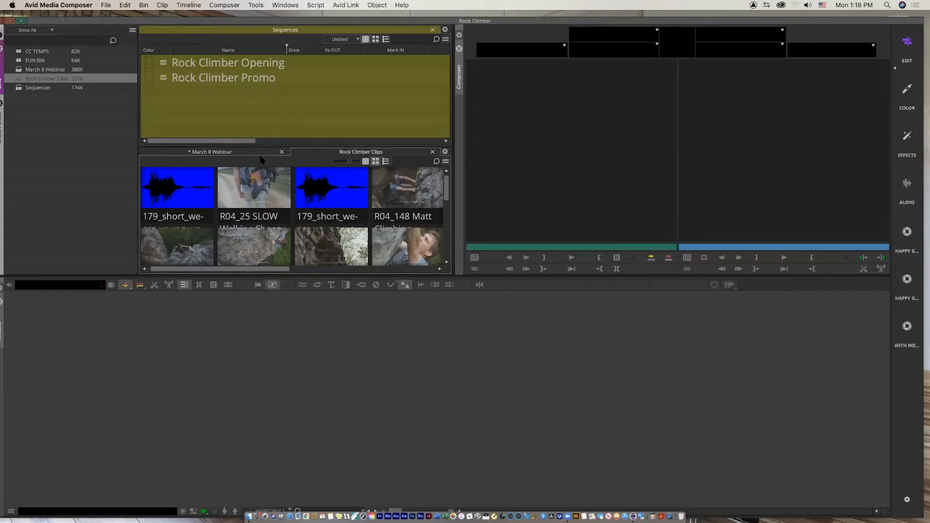
click(252, 152)
right_click(319, 215)
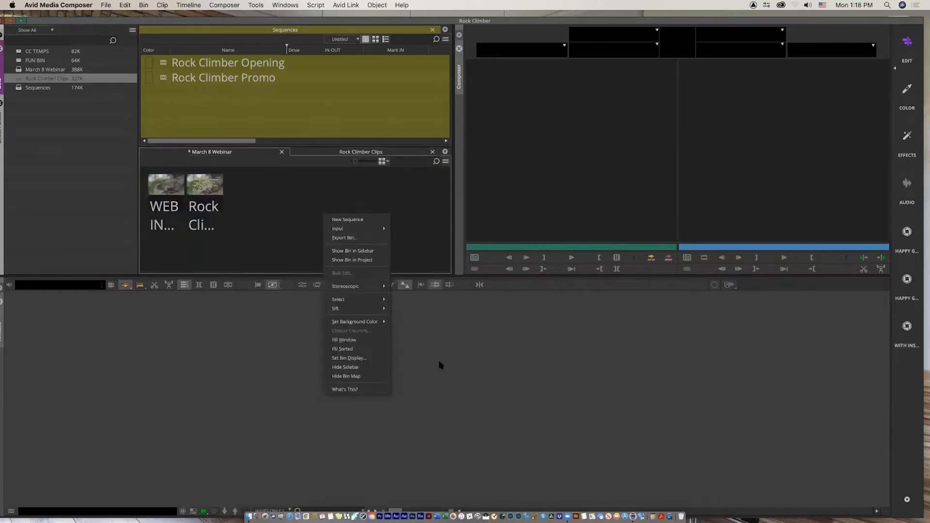
mouse_move(379, 325)
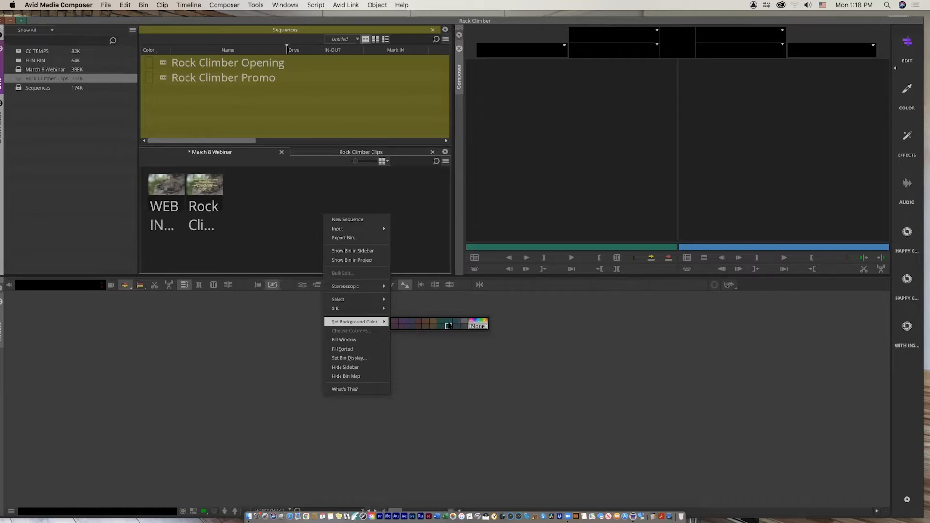
click(479, 321)
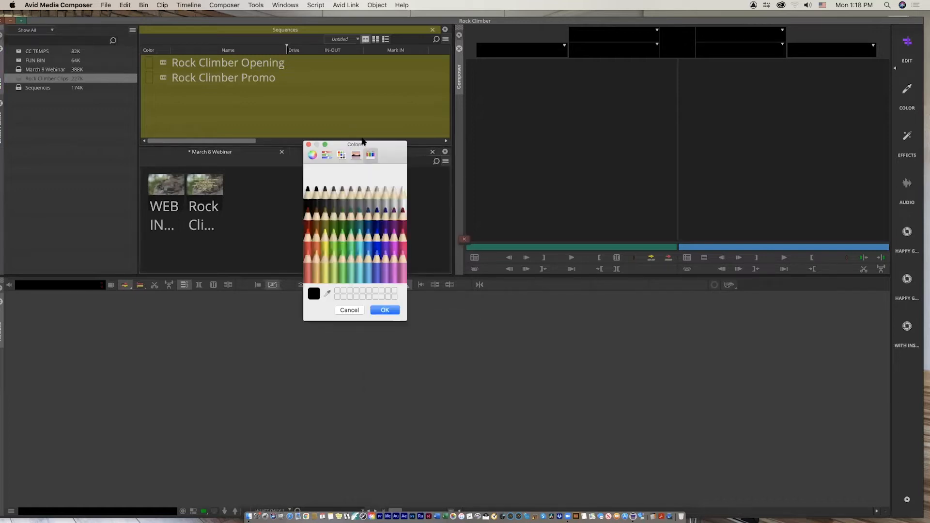
click(313, 155)
click(327, 155)
click(342, 154)
click(356, 155)
click(370, 154)
click(316, 237)
click(391, 316)
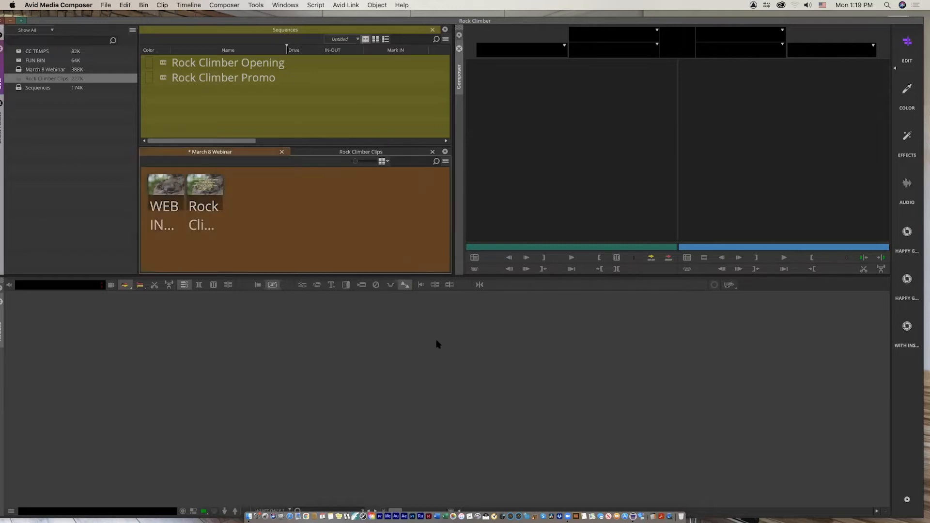
Step: Create a new bin named IMPORTY in the project and bring it to the front
click(88, 140)
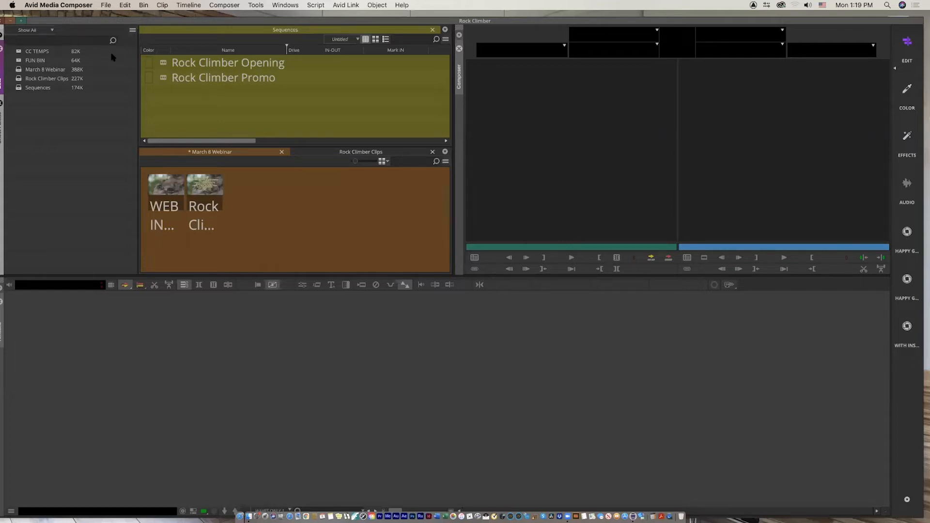
right_click(62, 123)
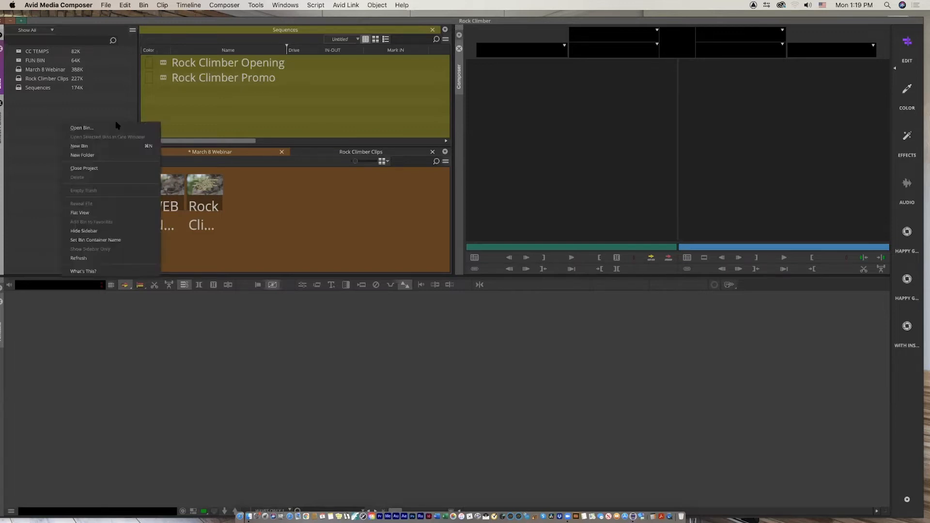
click(99, 148)
text(IMPORTY)
key(Return)
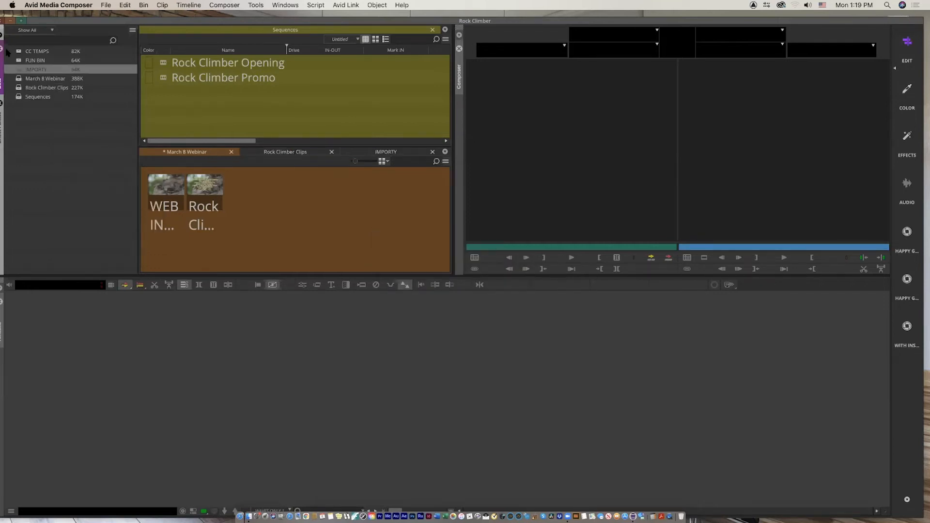
click(76, 138)
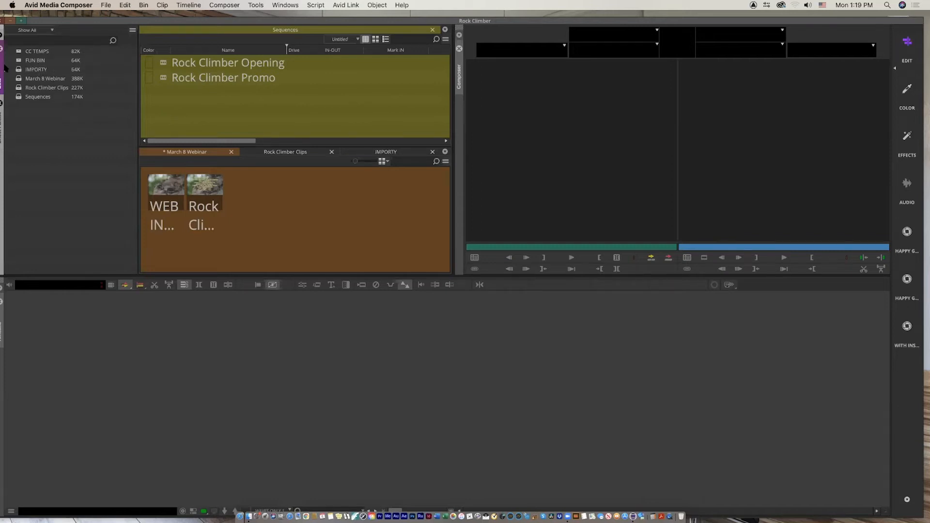
double_click(21, 70)
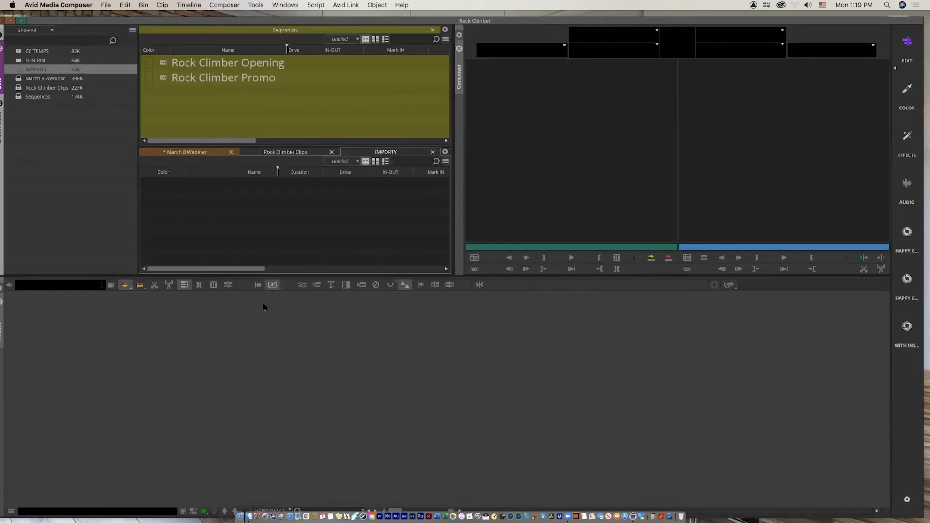
right_click(253, 224)
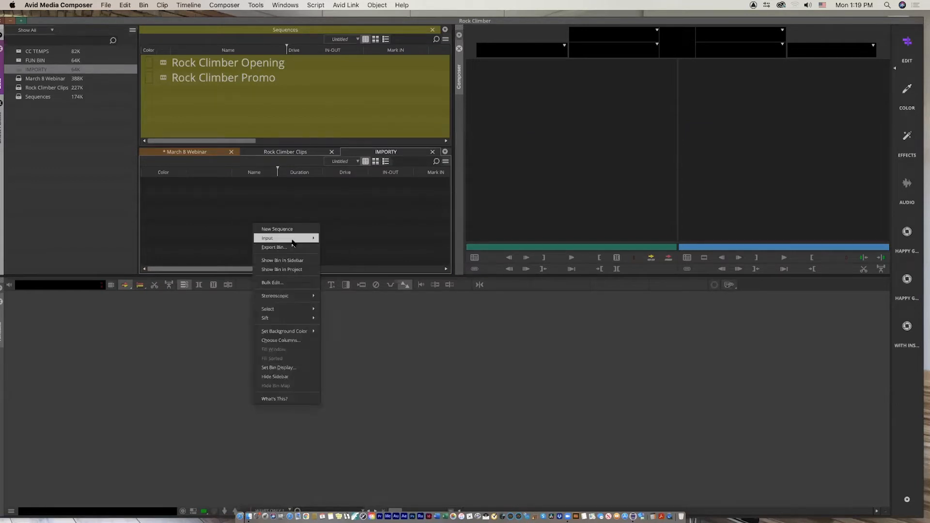
mouse_move(292, 240)
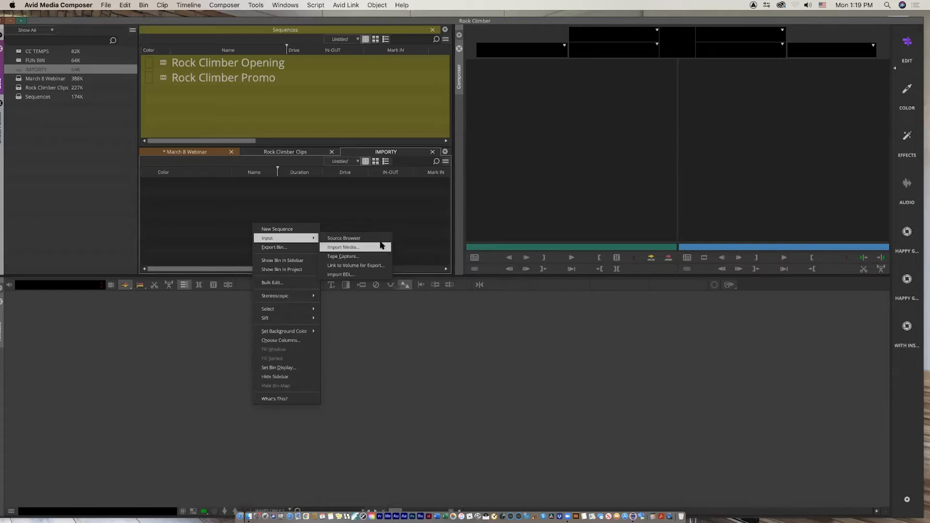
click(289, 203)
Step: Start Import Media for the IMPORTY bin, and make the file selection window smaller and reposition it
right_click(280, 206)
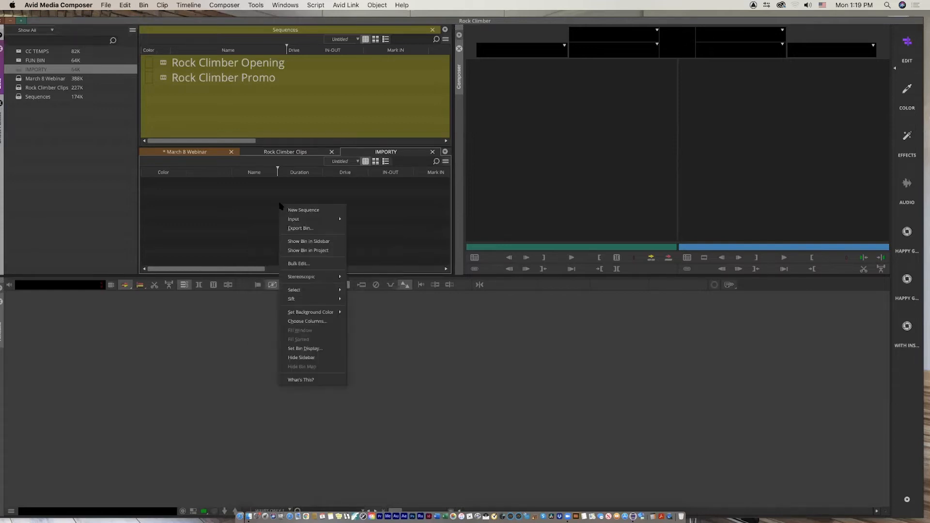
mouse_move(296, 219)
click(358, 228)
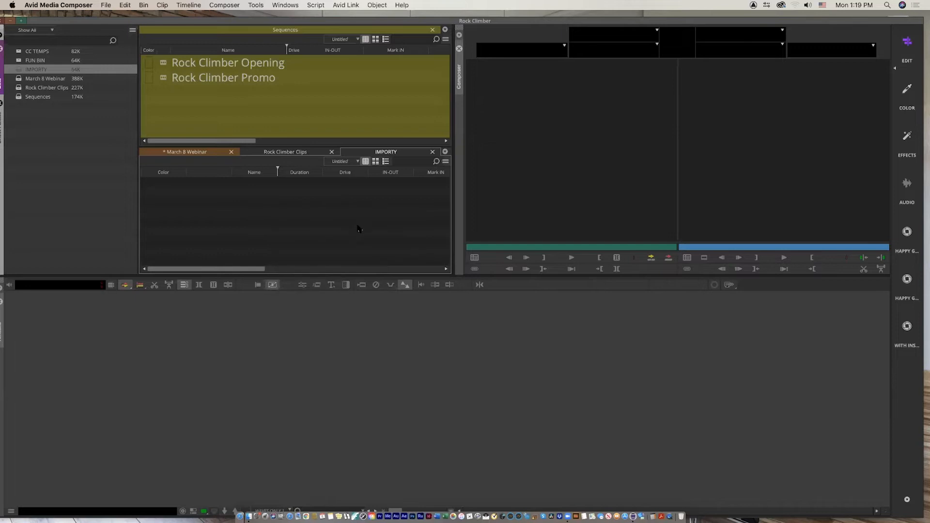
drag(362, 52, 355, 74)
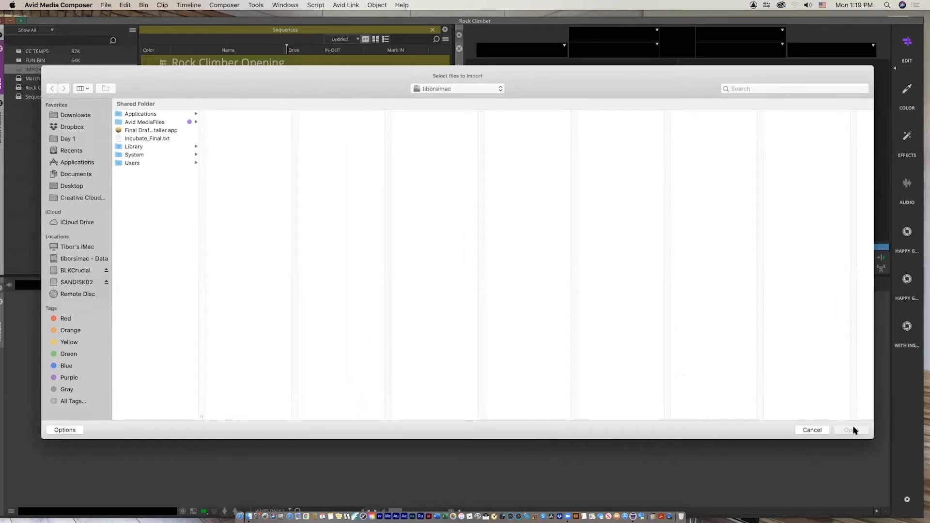
drag(874, 439, 703, 432)
drag(297, 76, 400, 87)
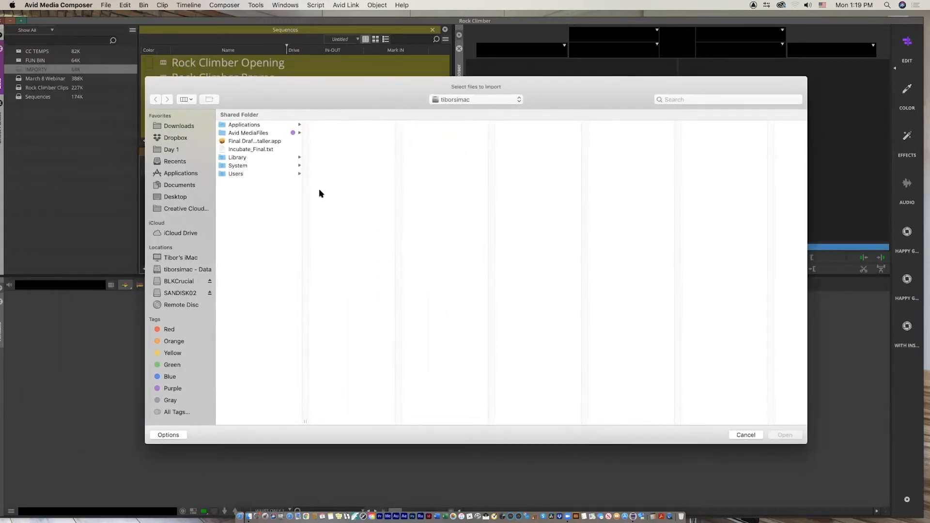
Step: Browse the BLKCrucial drive through MC101 v2019-2 and the course materials folder to Jacuzzi QT's 007 folder, moving the file selection window aside
click(179, 282)
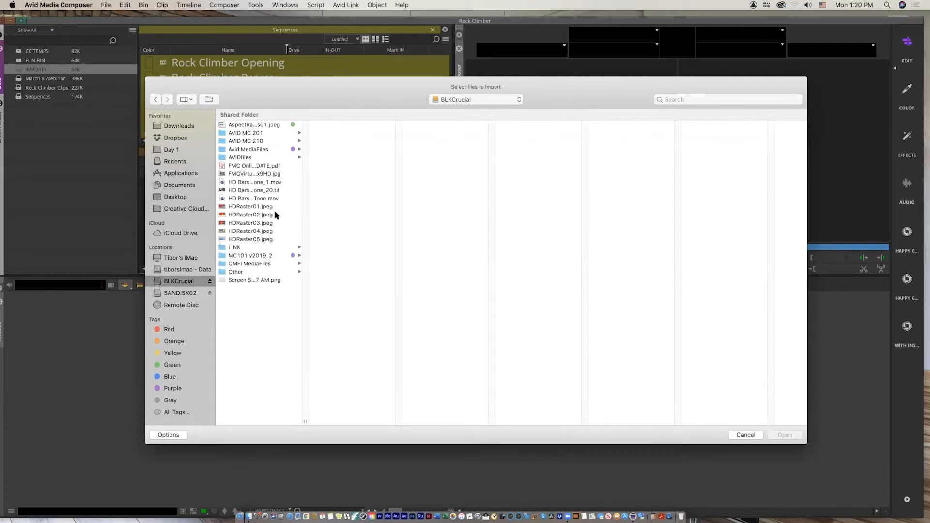
click(265, 256)
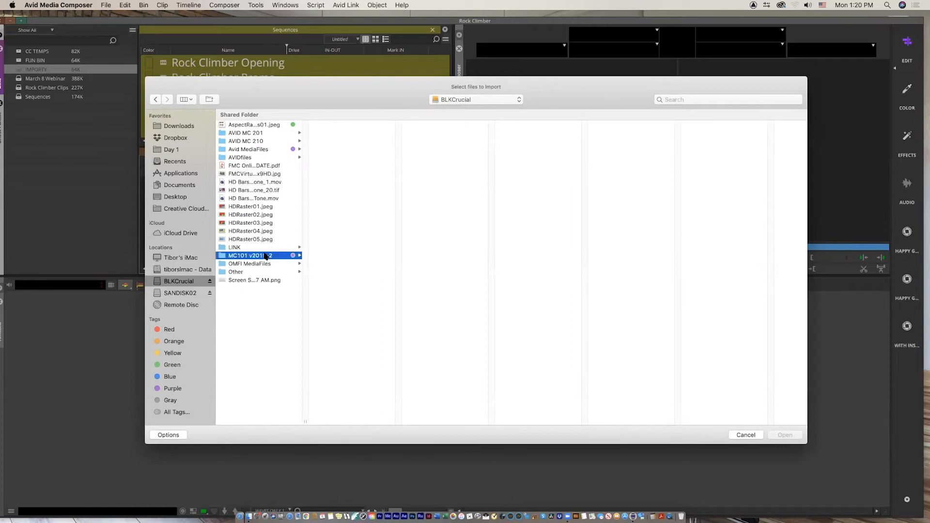
click(340, 125)
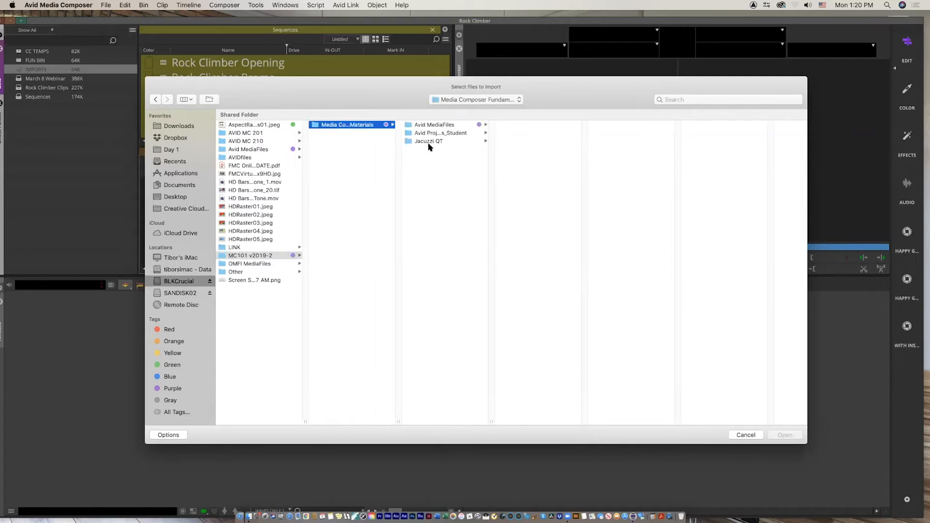
click(451, 141)
drag(561, 88, 501, 71)
click(454, 117)
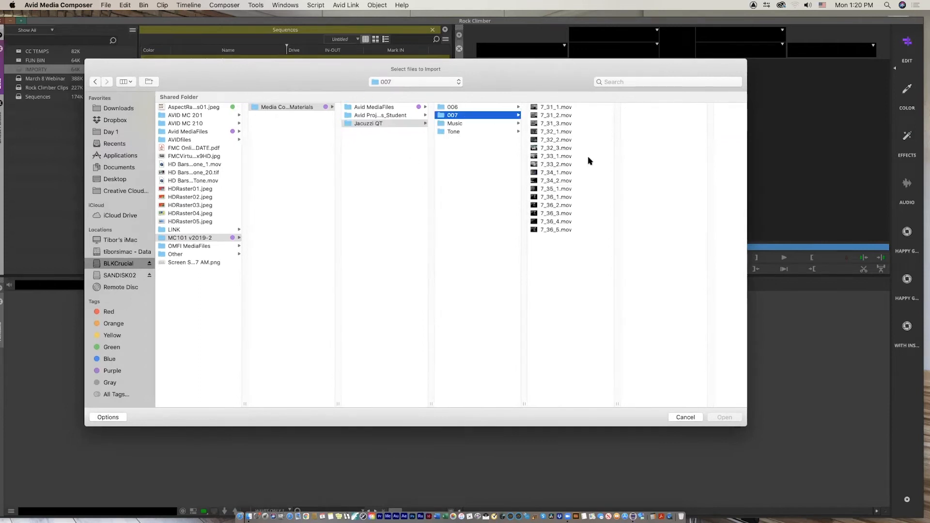
Step: Select all the clips in folder 007, from 7_31_1.mov to 7_36_5.mov, for import
click(572, 230)
shift+click(577, 108)
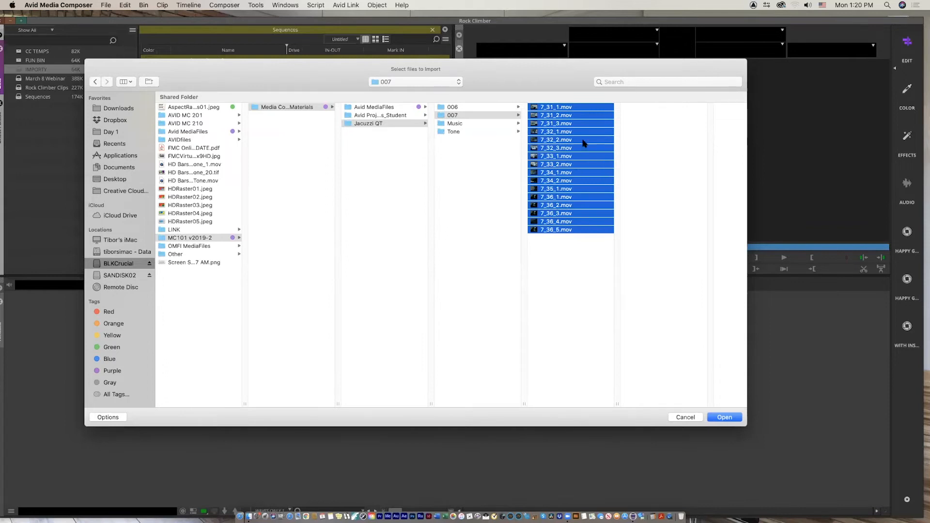
click(536, 109)
click(535, 117)
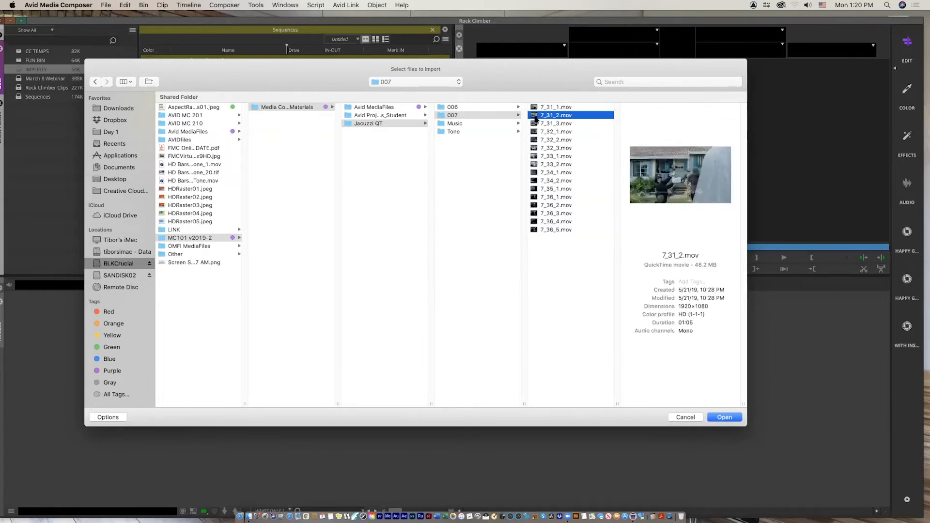
key(super+a)
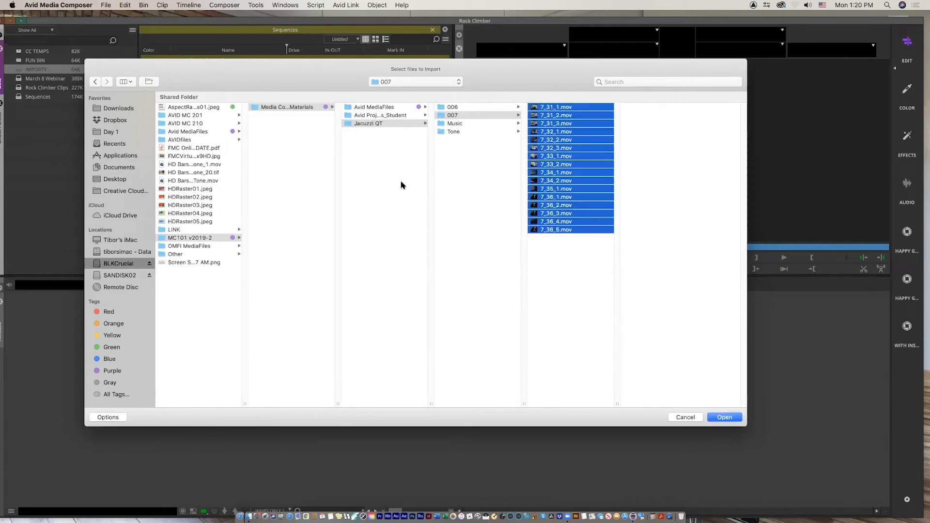
Step: Expand the import options and examine the available resolutions and target drives
click(108, 418)
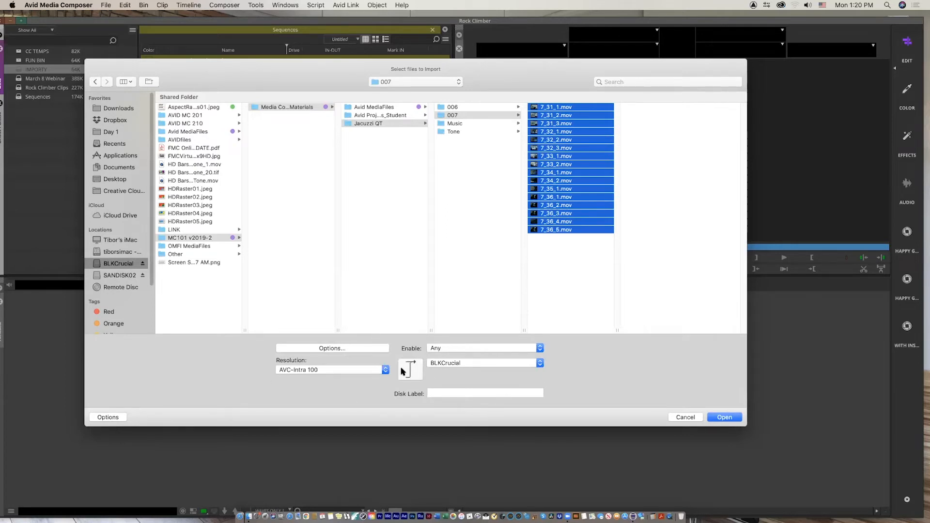
click(386, 370)
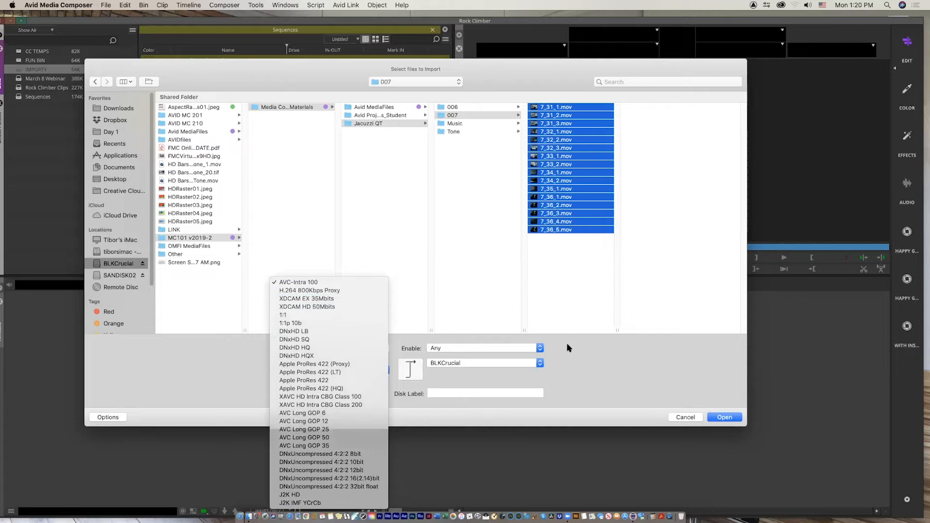
click(541, 368)
click(540, 364)
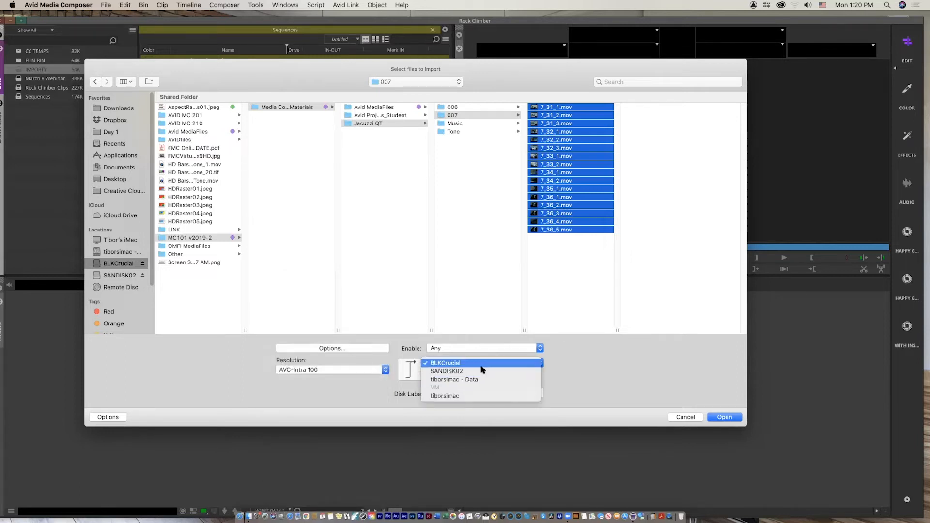
click(625, 386)
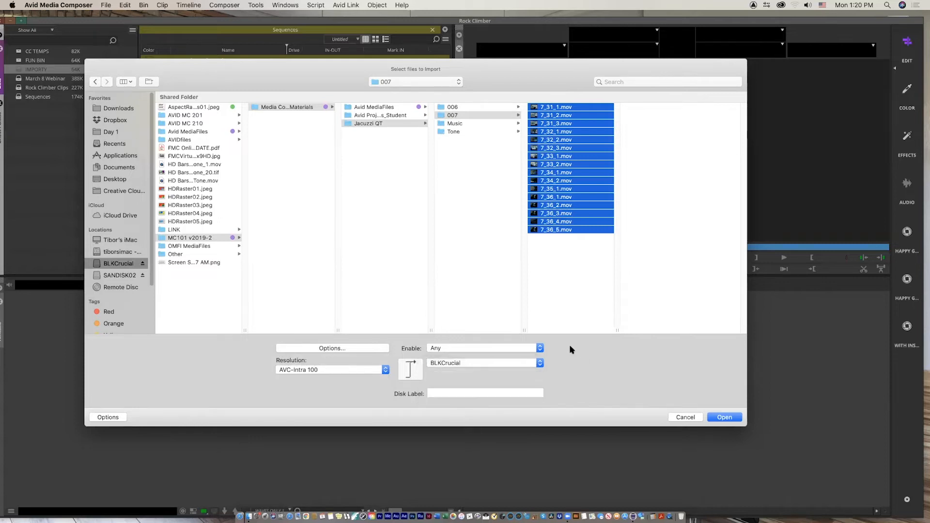
Step: Try the Image Size Adjustment choices up to Resize image to fit format raster, and cancel both the import settings and the import
click(376, 347)
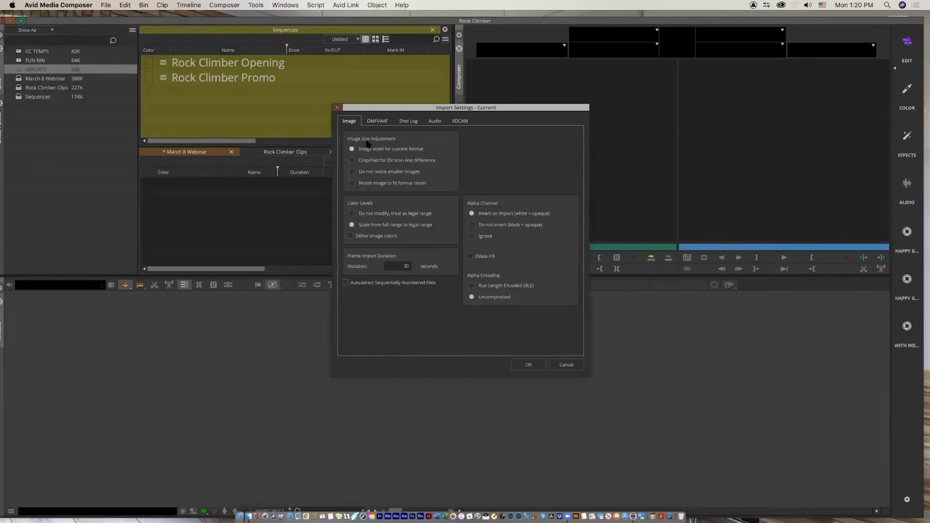
click(353, 162)
click(353, 172)
click(353, 184)
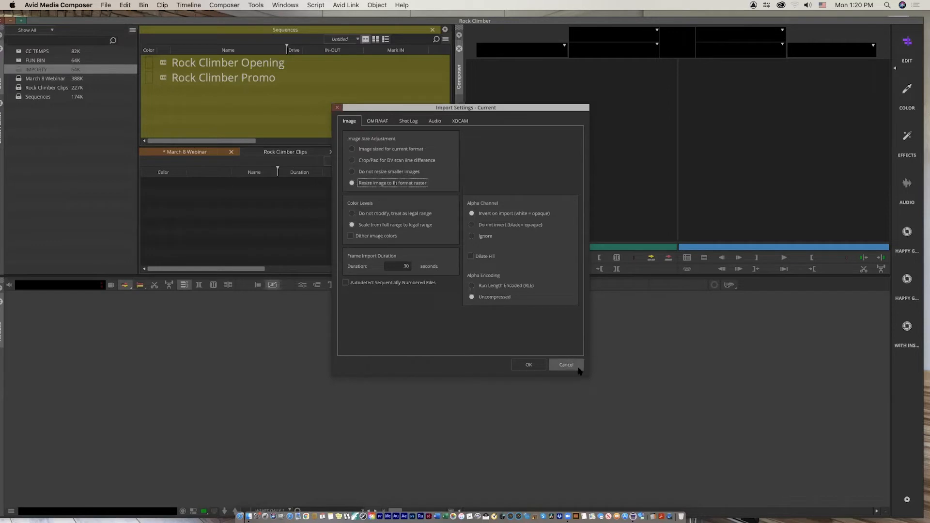
click(577, 368)
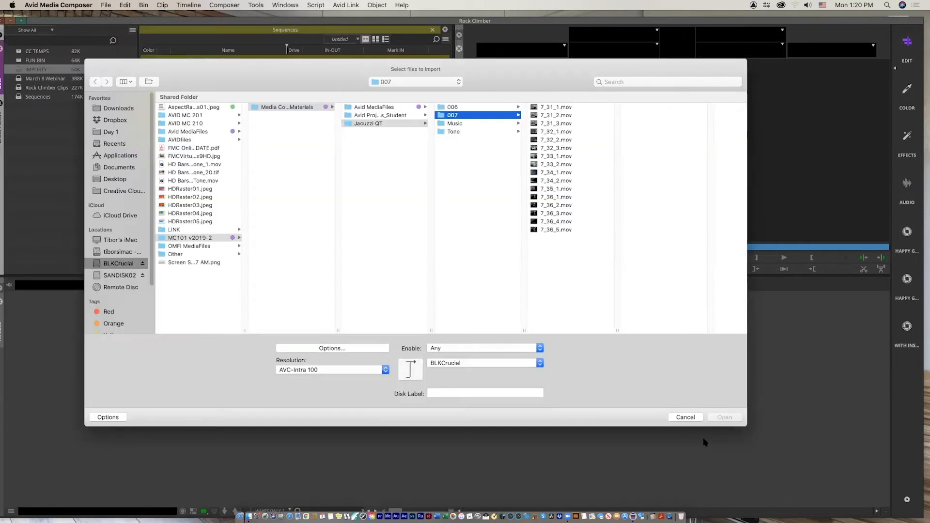
click(692, 420)
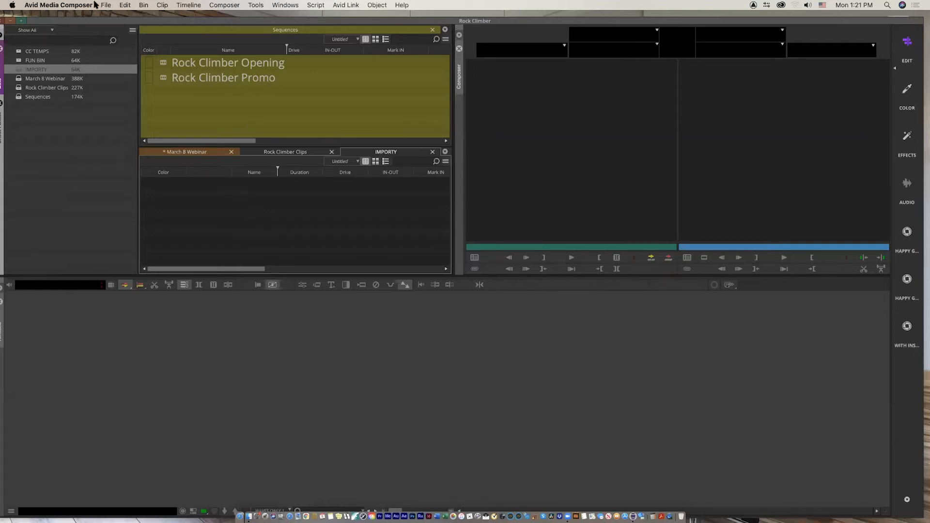
Step: View the project's format settings in the preferences, and close the Settings window
click(58, 5)
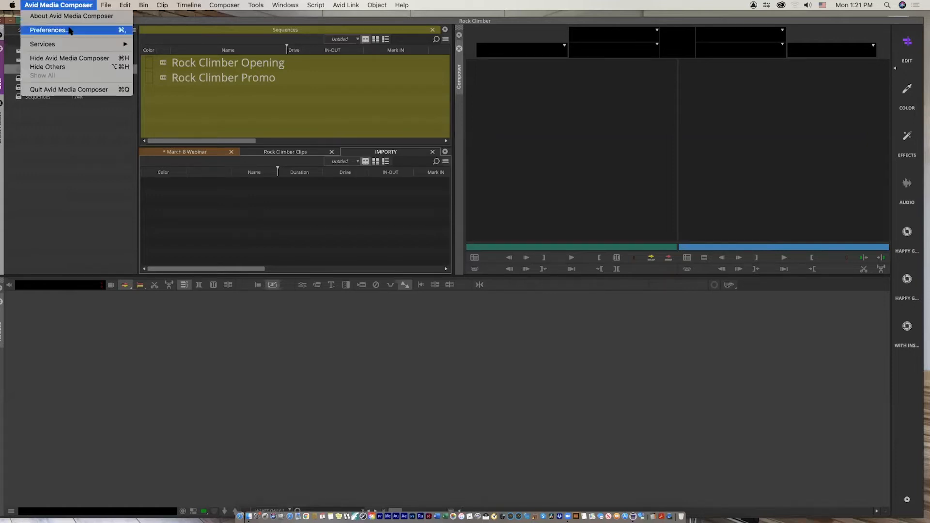
click(49, 30)
drag(483, 120, 477, 170)
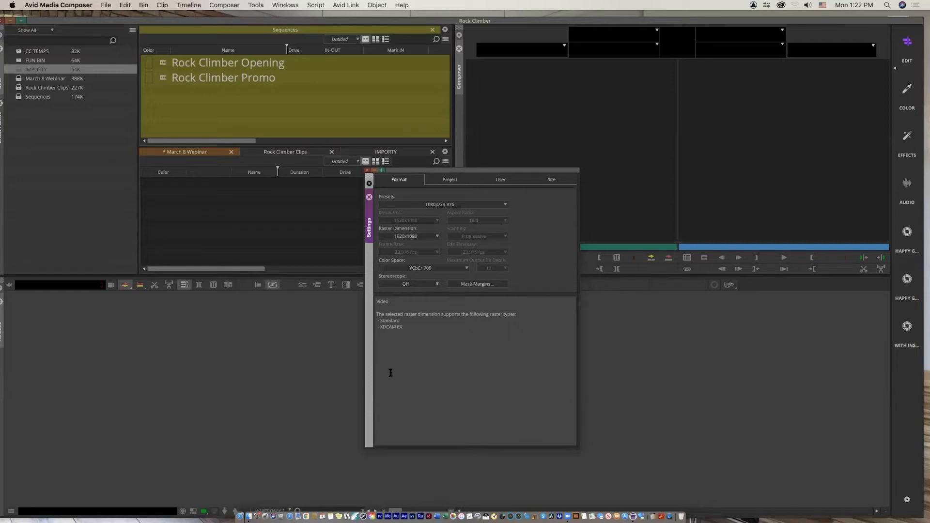
click(366, 170)
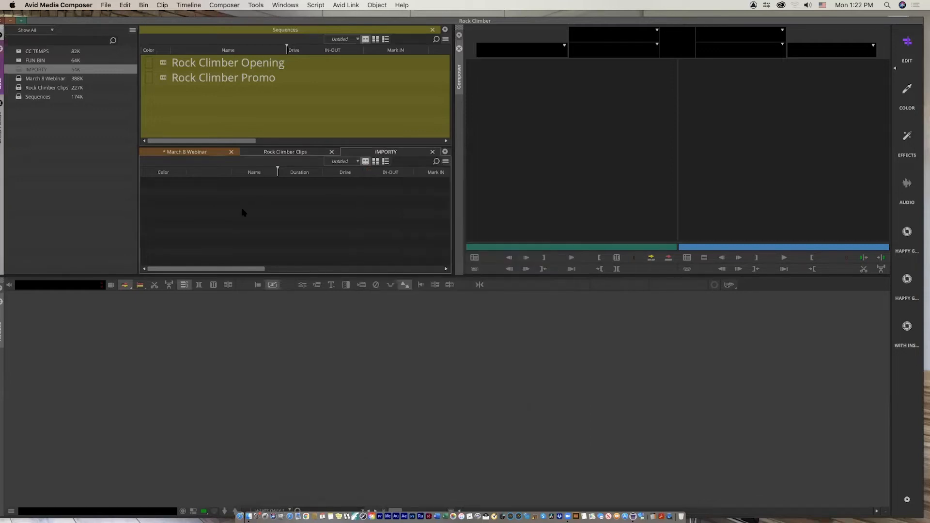
Step: Start Import Media for the IMPORTY bin again, review its resolution and target drive options, and cancel the import
right_click(252, 208)
mouse_move(272, 221)
click(341, 228)
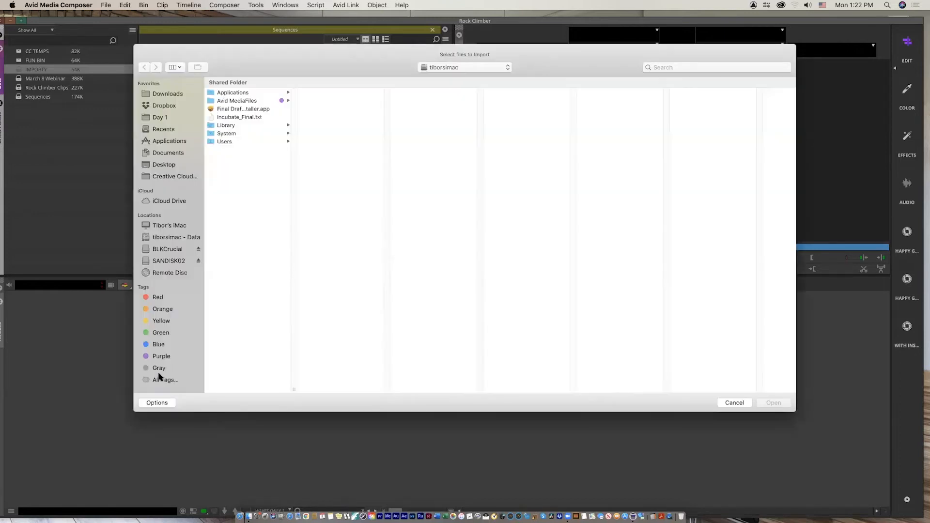
click(168, 403)
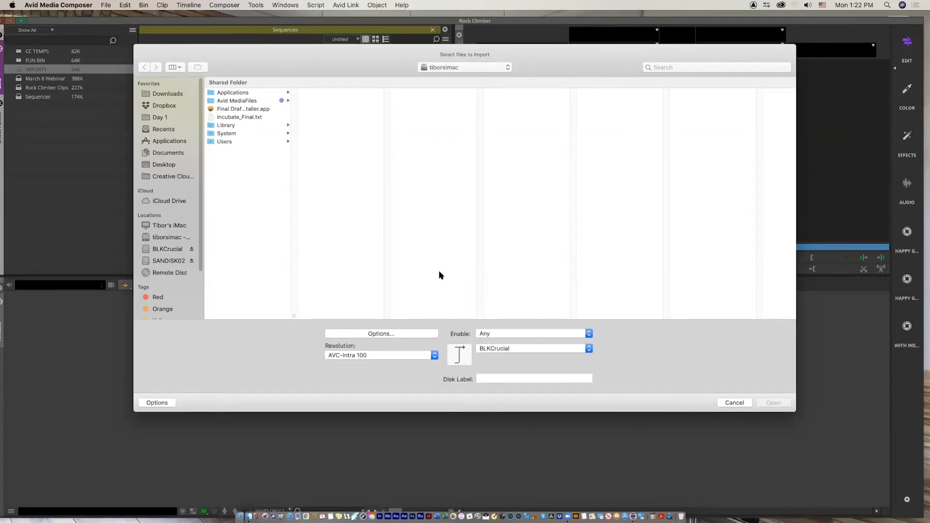
click(734, 403)
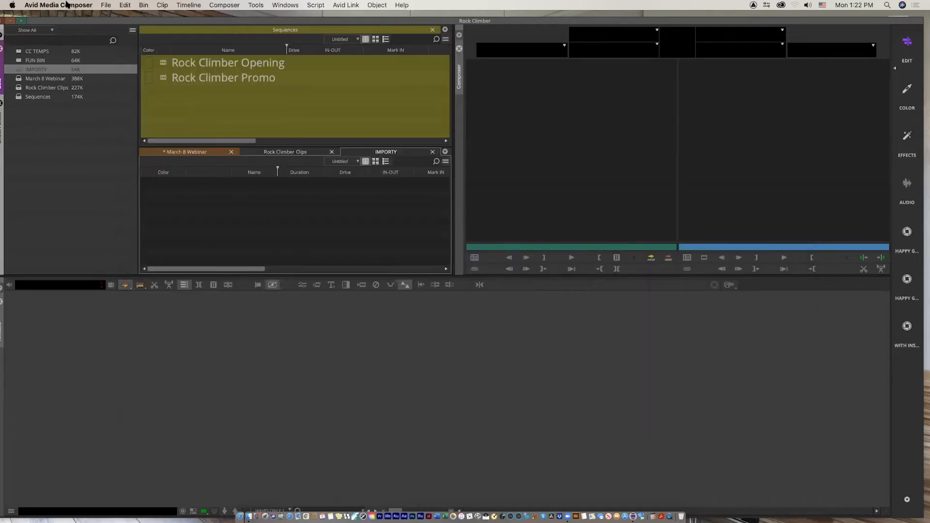
Step: In the project's Media Creation settings for import, set the video resolution to Apple ProRes 422 and the video drive to BLKCrucial
click(79, 7)
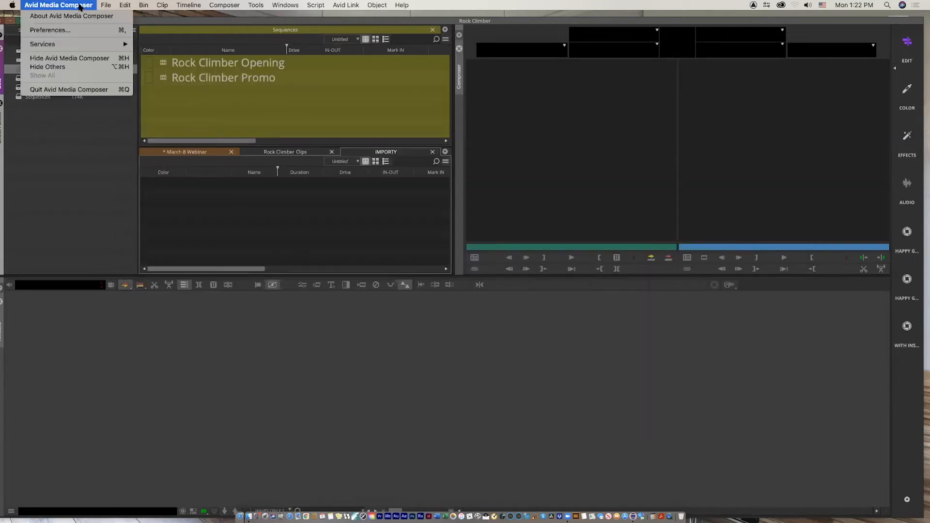
click(74, 30)
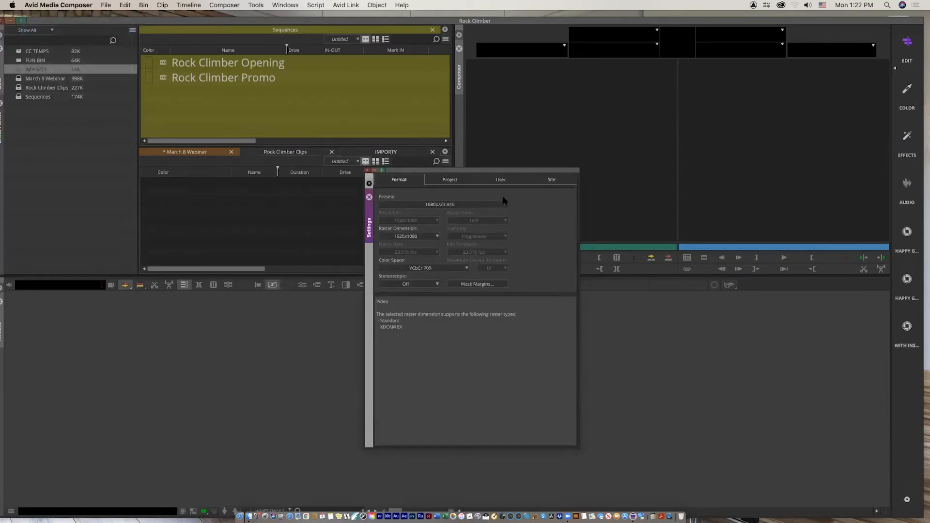
click(459, 181)
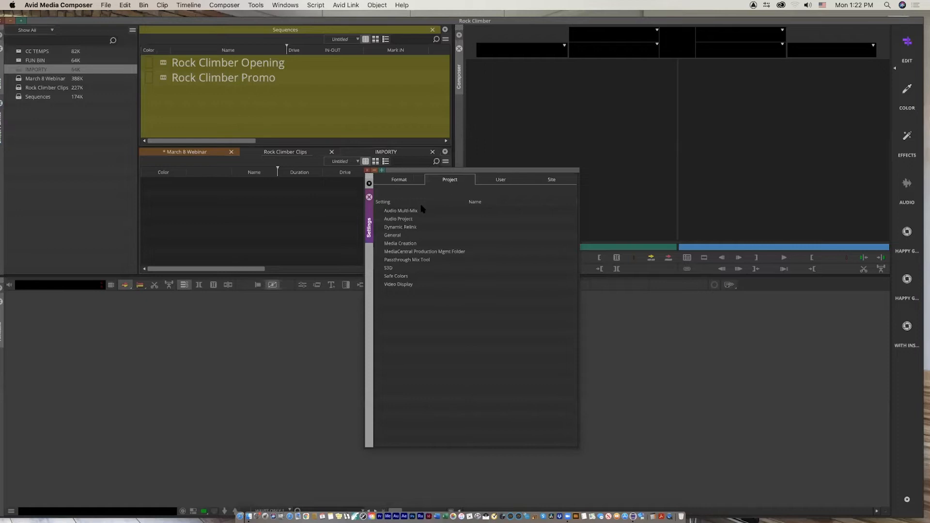
double_click(403, 244)
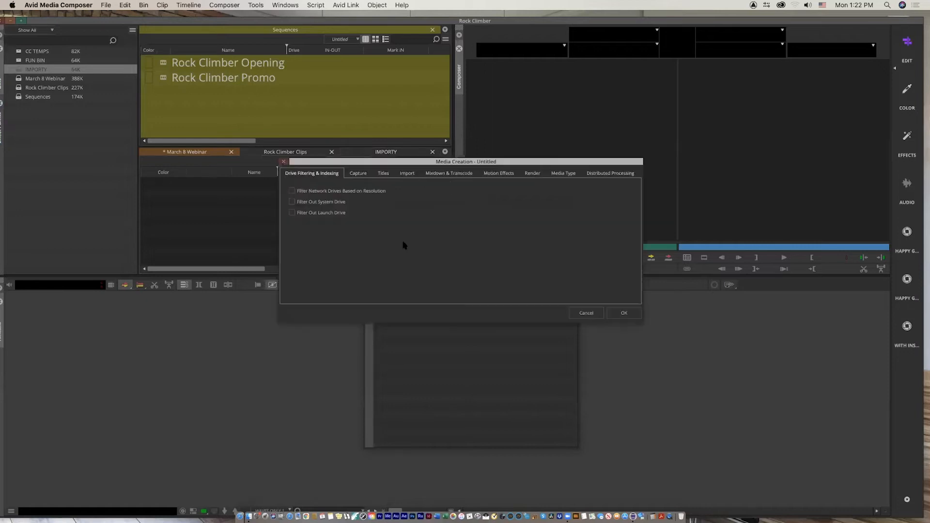
click(412, 178)
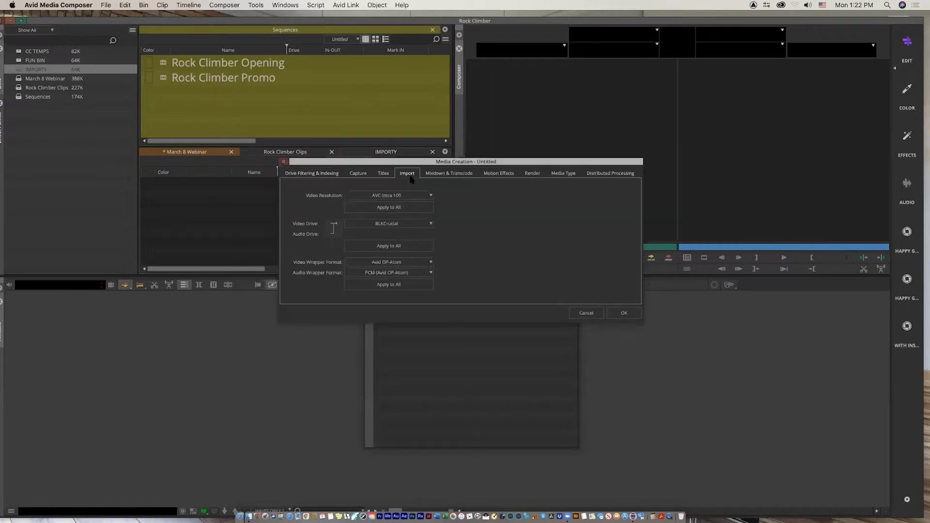
click(424, 195)
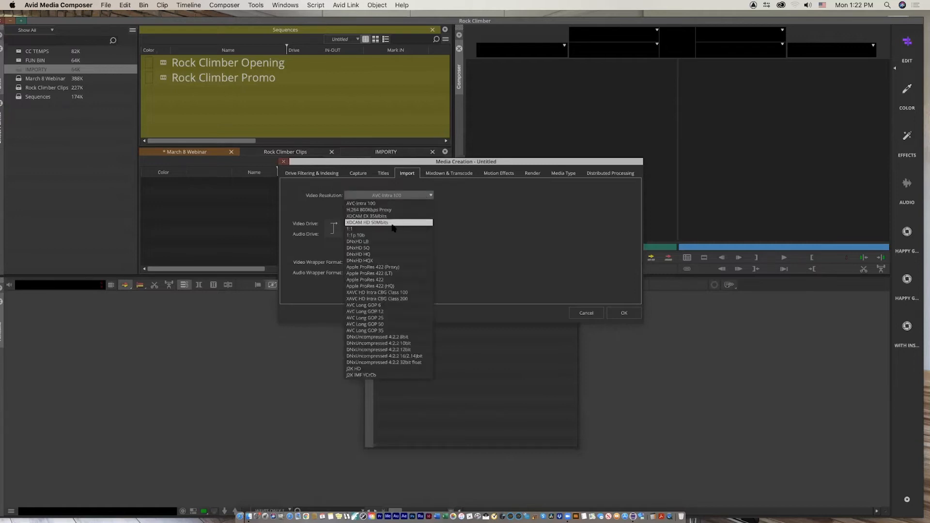
click(411, 280)
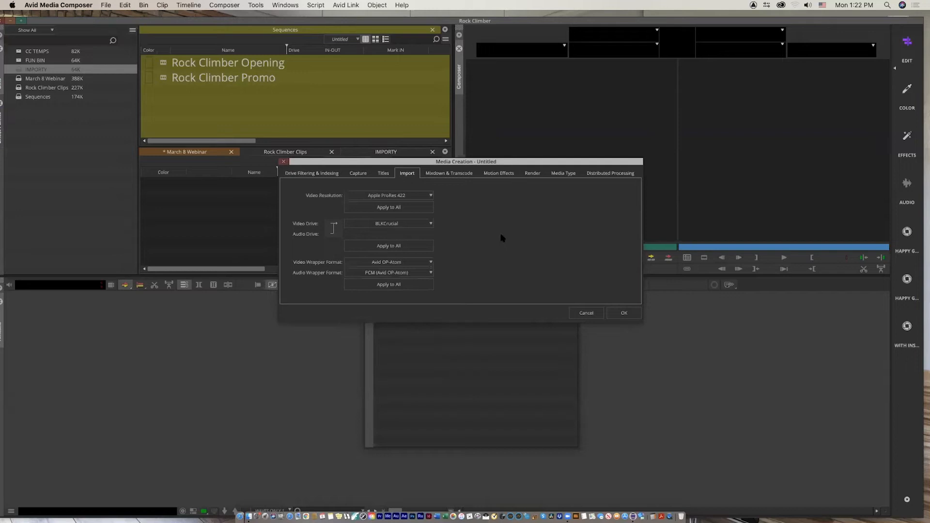
click(383, 224)
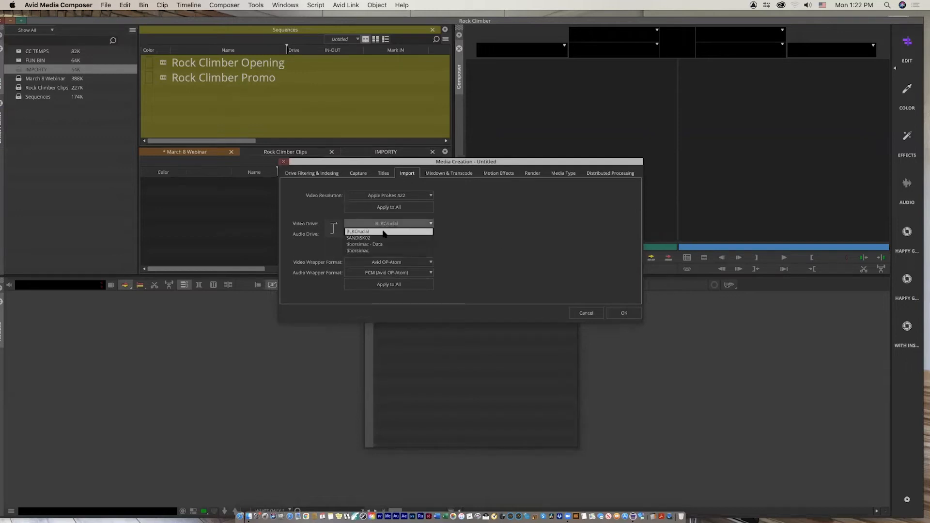
click(384, 235)
click(623, 316)
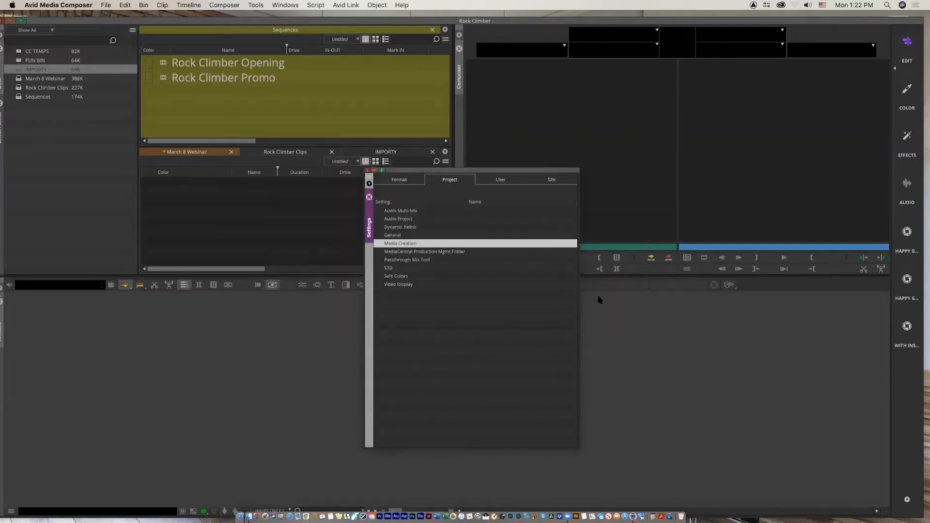
click(366, 170)
right_click(308, 205)
mouse_move(325, 222)
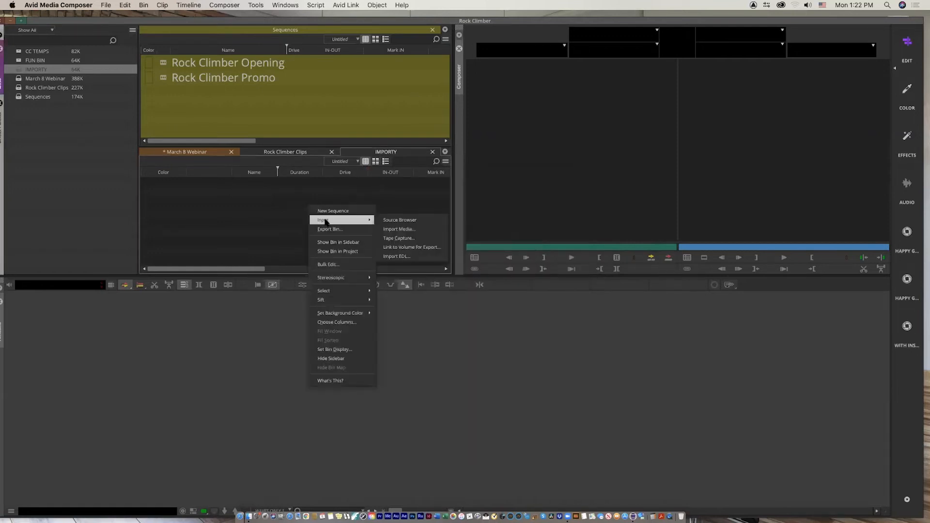
click(261, 224)
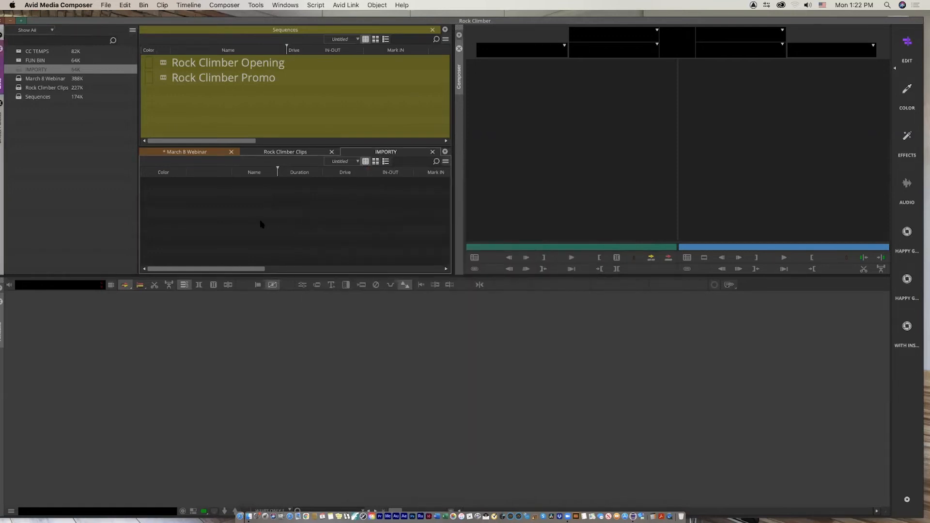
Step: Shrink the Media Composer window to expose the desktop, open the BLKCrucial drive in Finder and place its window clear of the bins
click(918, 517)
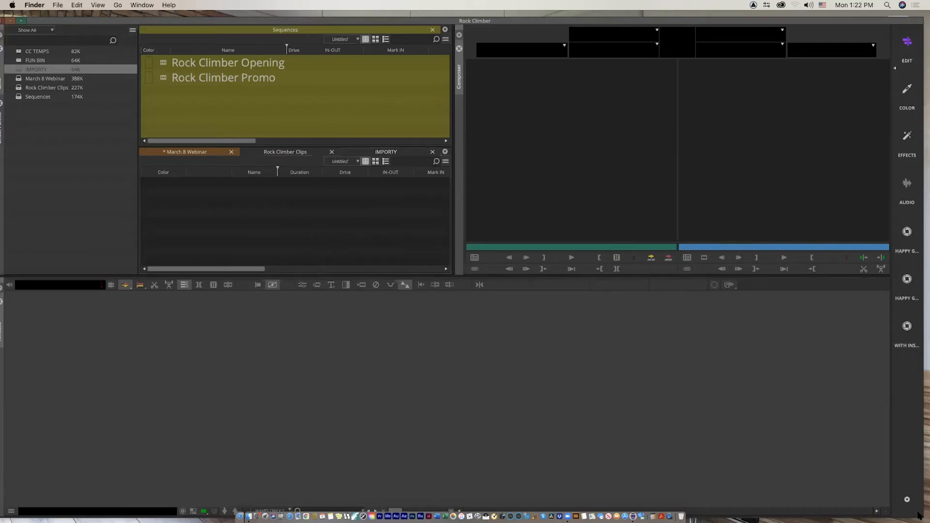
drag(918, 517, 729, 475)
double_click(896, 129)
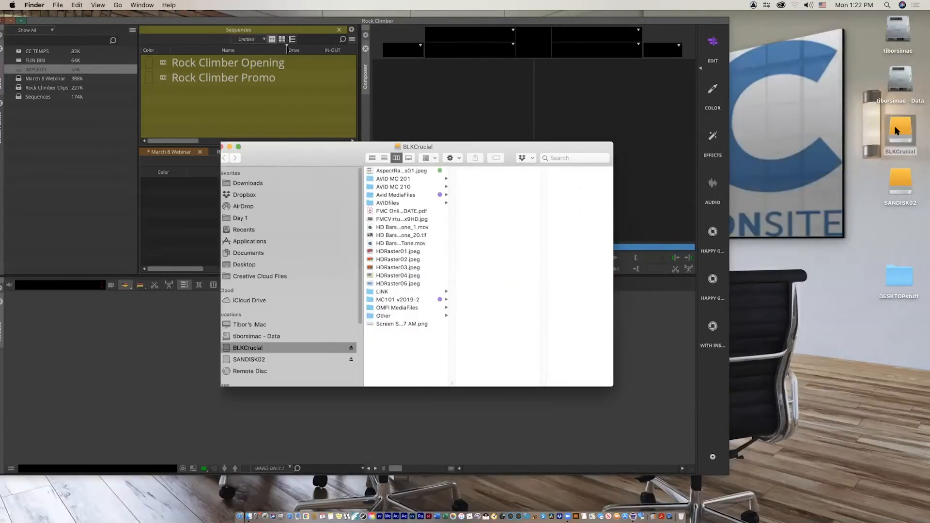
drag(443, 151, 736, 205)
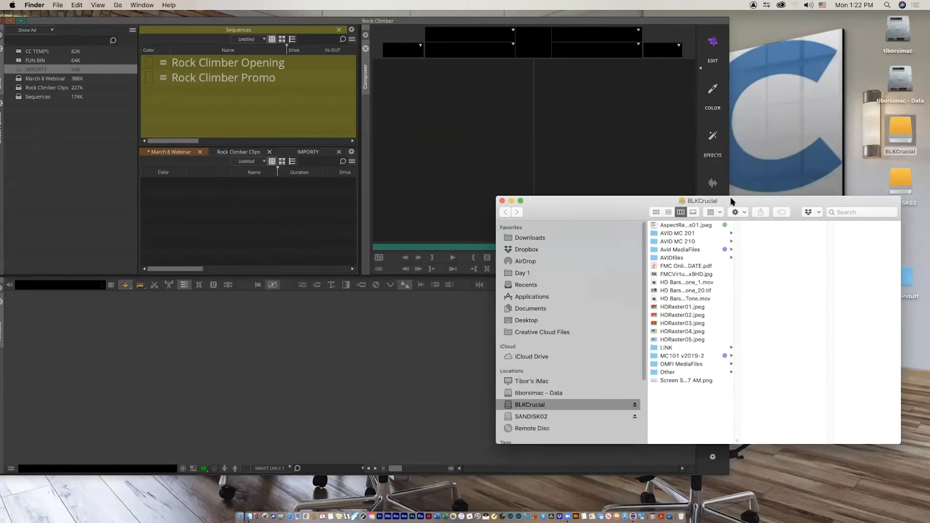
Step: Browse the BLKCrucial drive to MC101 v2019-2, the Media Composer Fundamentals I Course Materials, Jacuzzi QT and its 007 folder
click(676, 357)
click(765, 226)
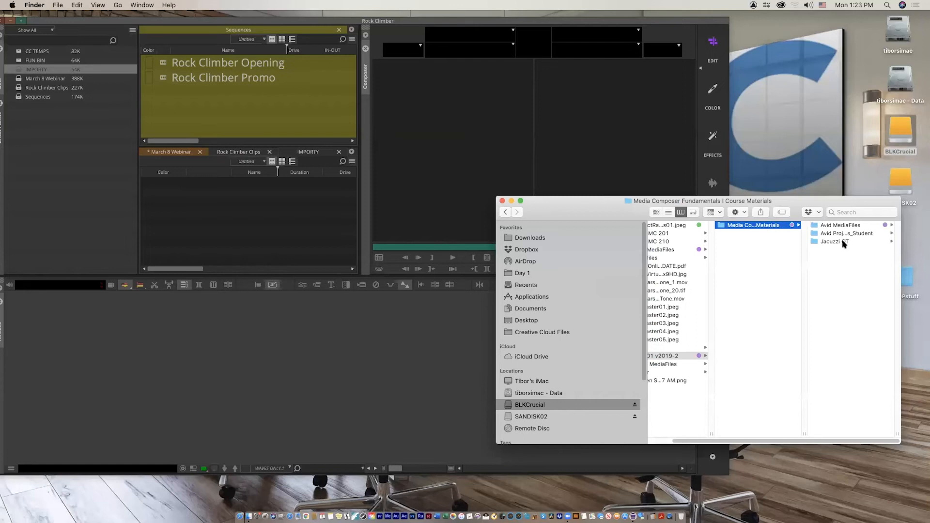
click(843, 242)
drag(840, 200, 754, 211)
click(759, 222)
click(746, 212)
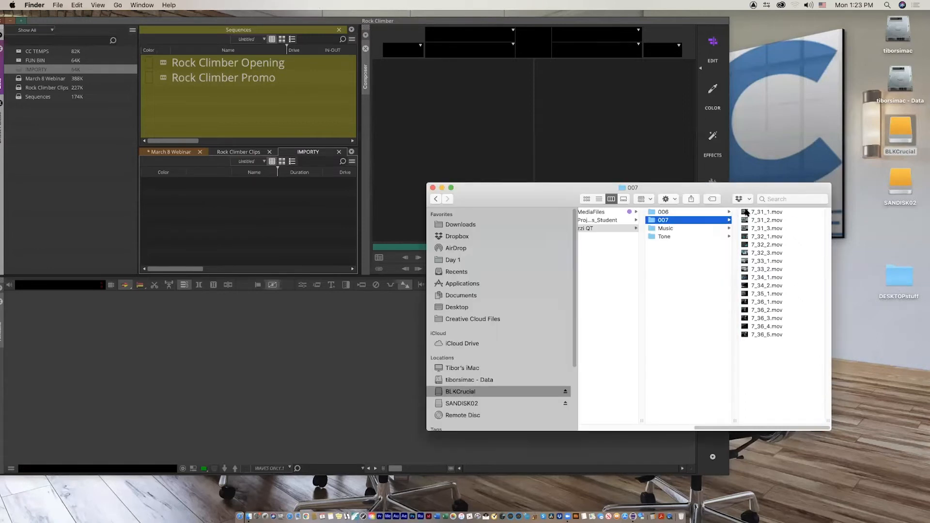
Step: Examine the file details of 7_31_1.mov and 7_31_2.mov, including dimensions, duration and audio channels
click(746, 212)
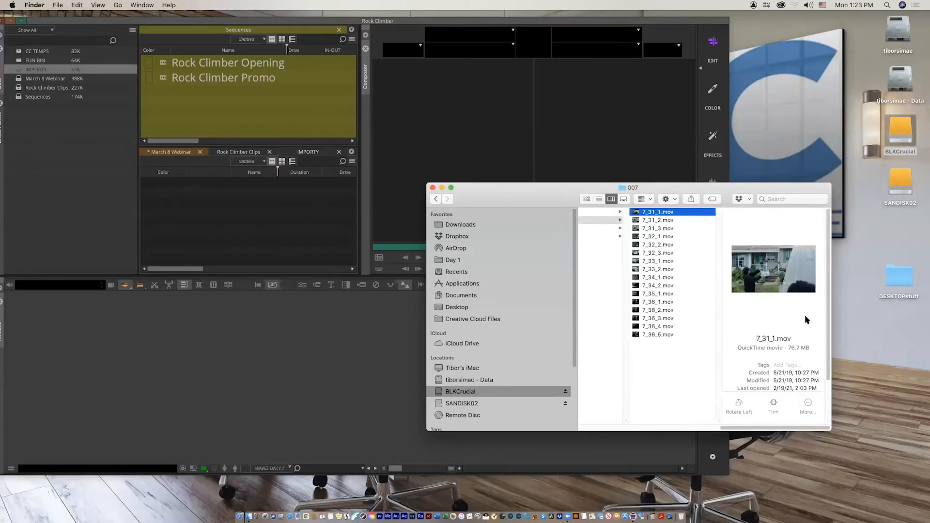
scroll(806, 317, down, 2)
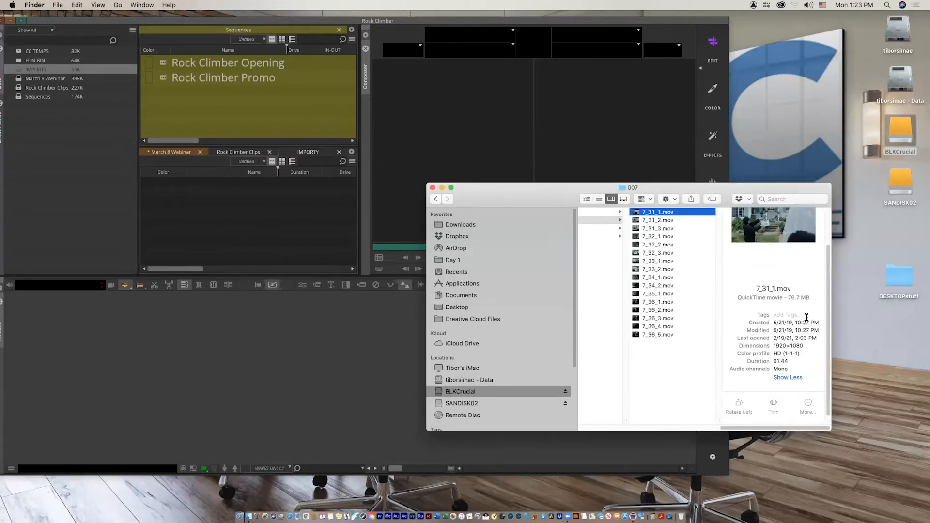
click(667, 221)
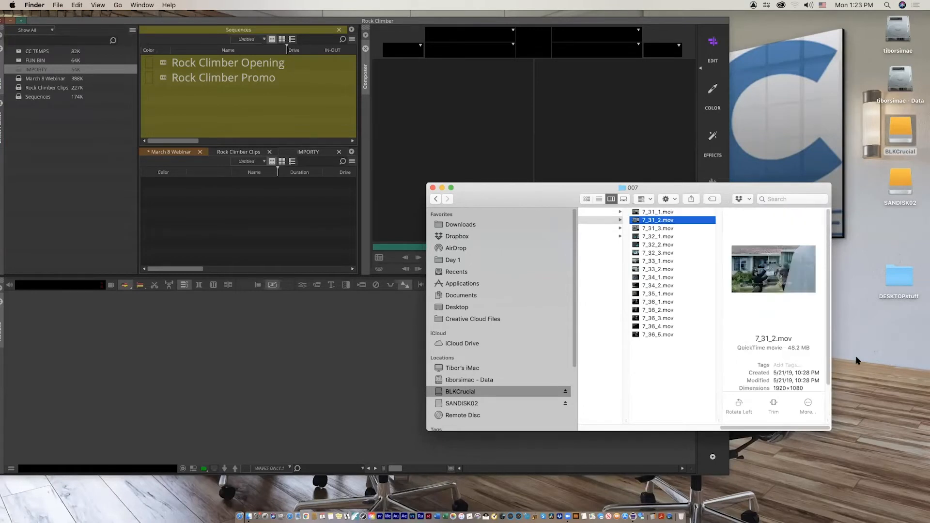
scroll(811, 339, down, 2)
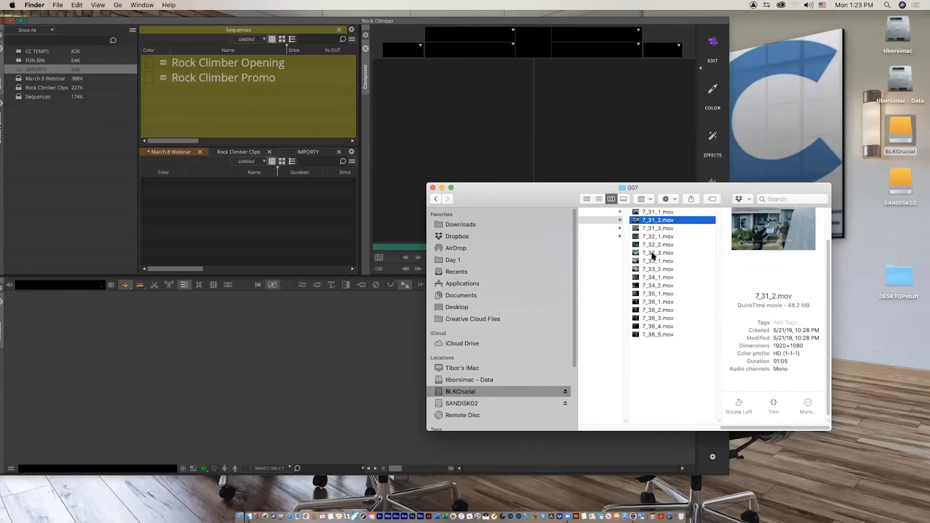
Step: Check the details of 7_33_2.mov and import the file into the IMPORTY bin in Avid Media Composer
click(636, 270)
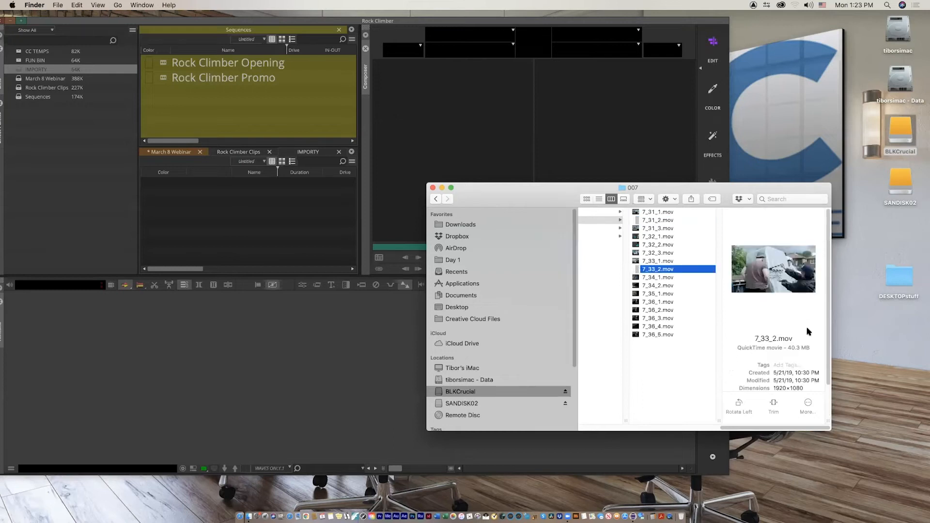
scroll(806, 328, down, 2)
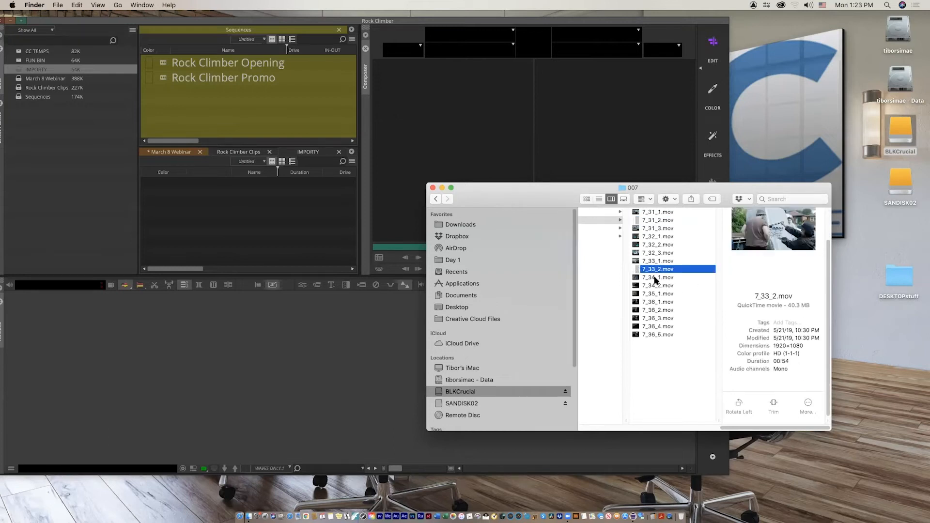
drag(636, 269, 240, 229)
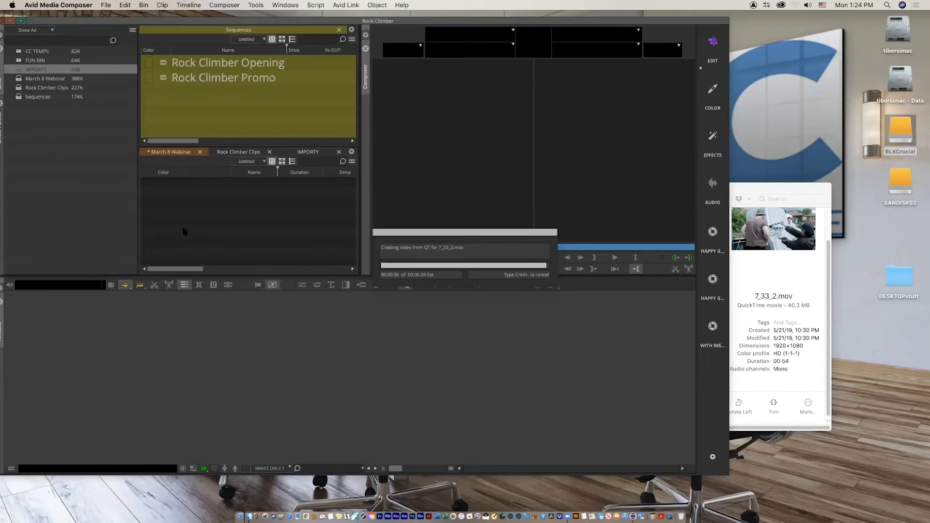
Step: Load the imported 7_33_2.mov clip into the source monitor and play through part of it
double_click(163, 182)
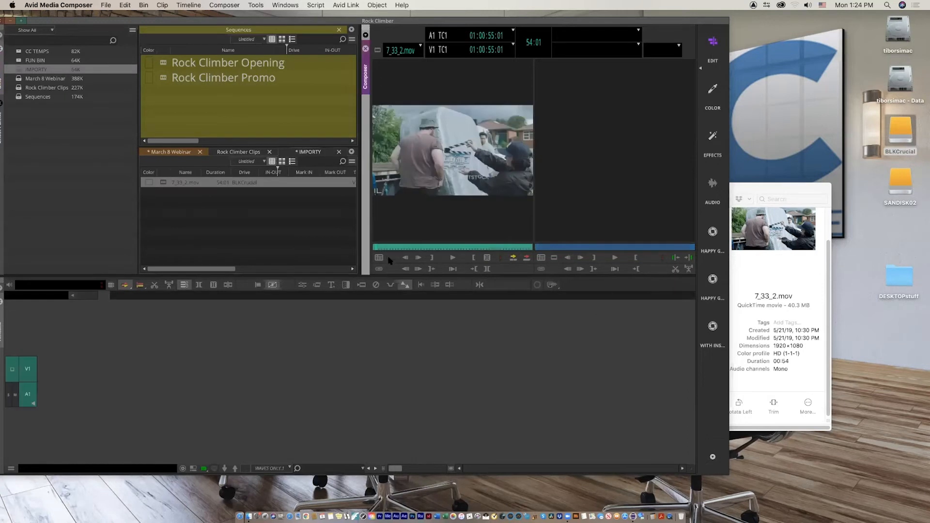
key(space)
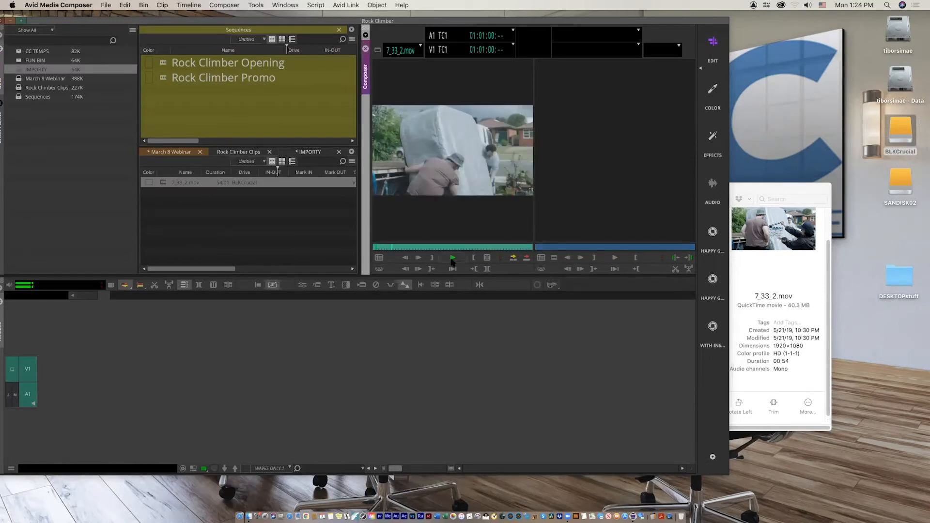
drag(430, 256, 430, 255)
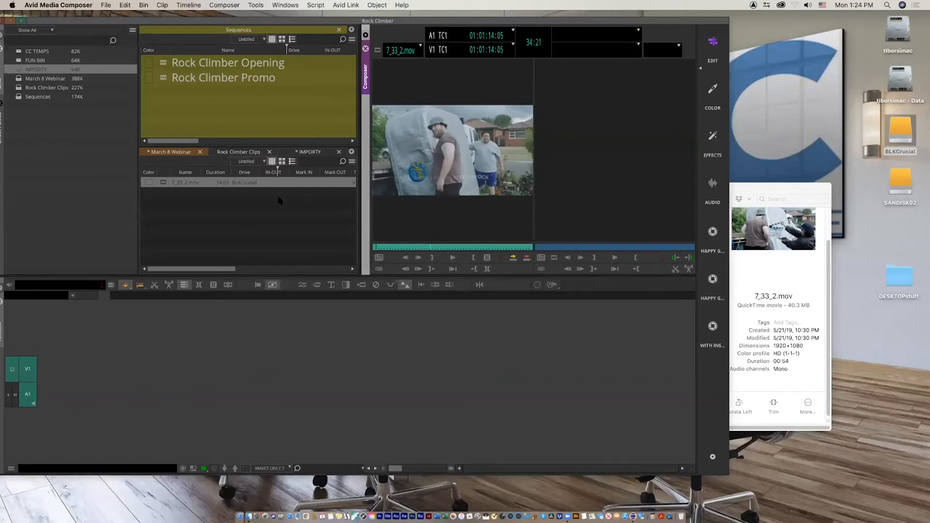
Step: Open the Source Browser from the IMPORTY bin, move it aside and enlarge it to show more file columns
click(257, 215)
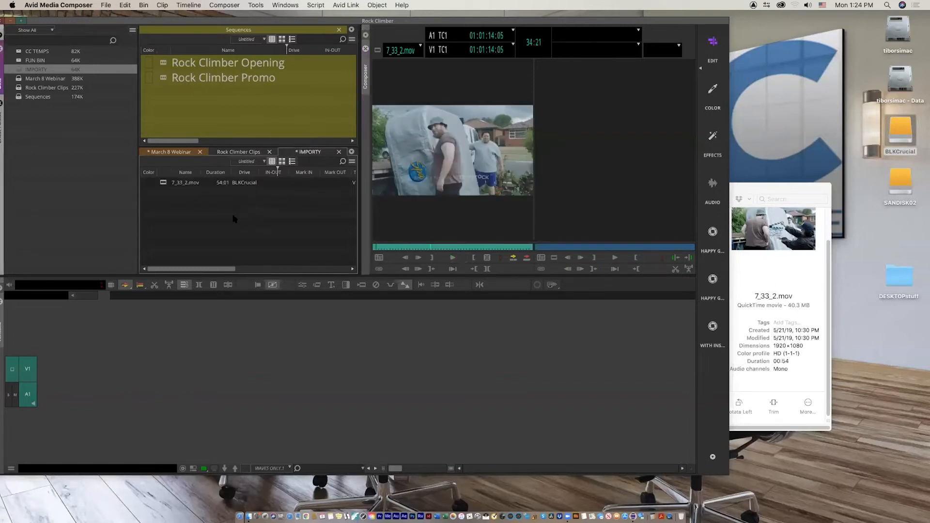
right_click(231, 212)
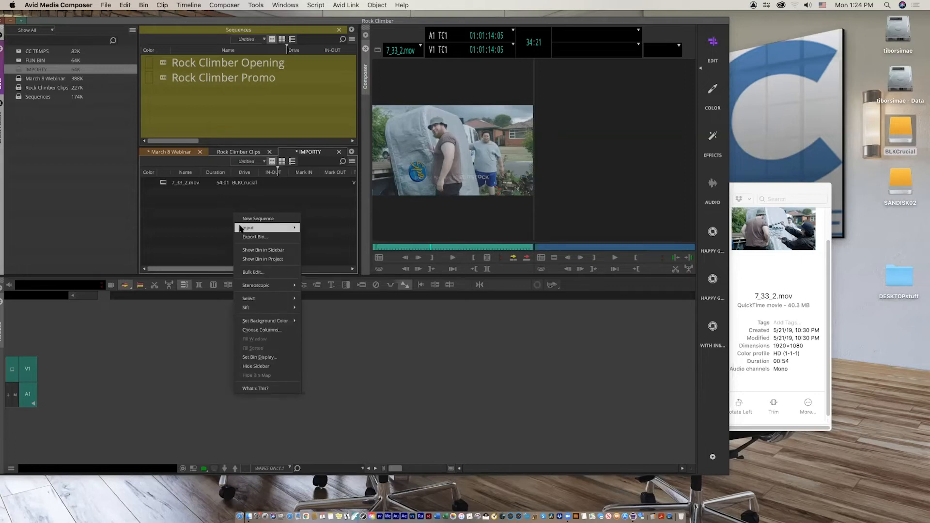
mouse_move(241, 228)
click(320, 228)
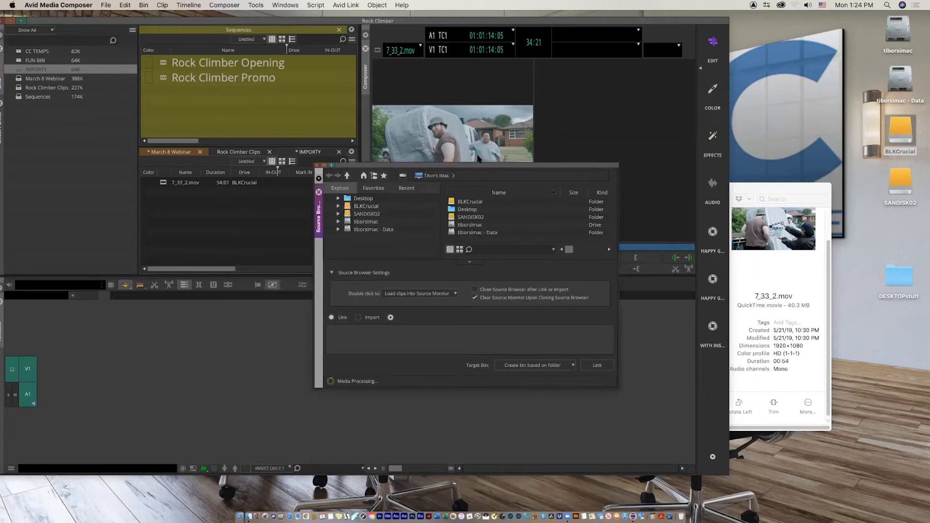
drag(416, 165, 344, 133)
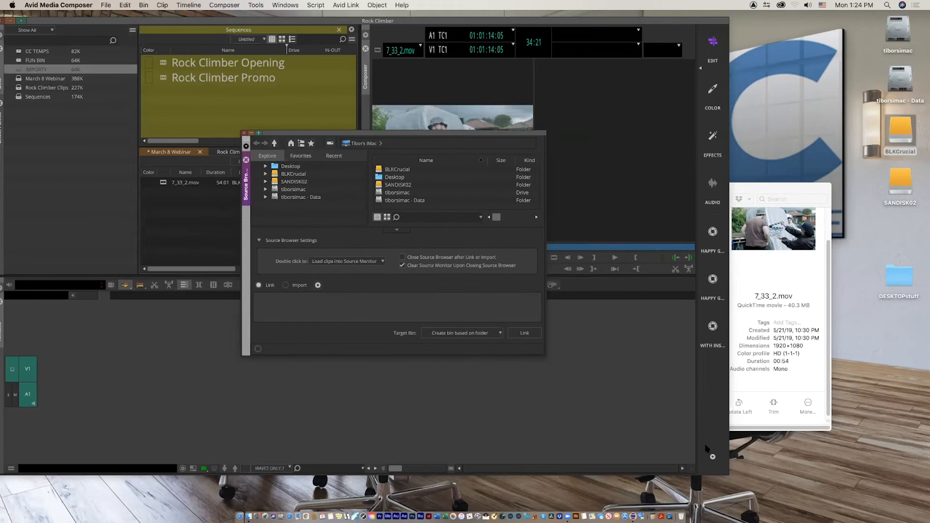
drag(544, 354, 787, 449)
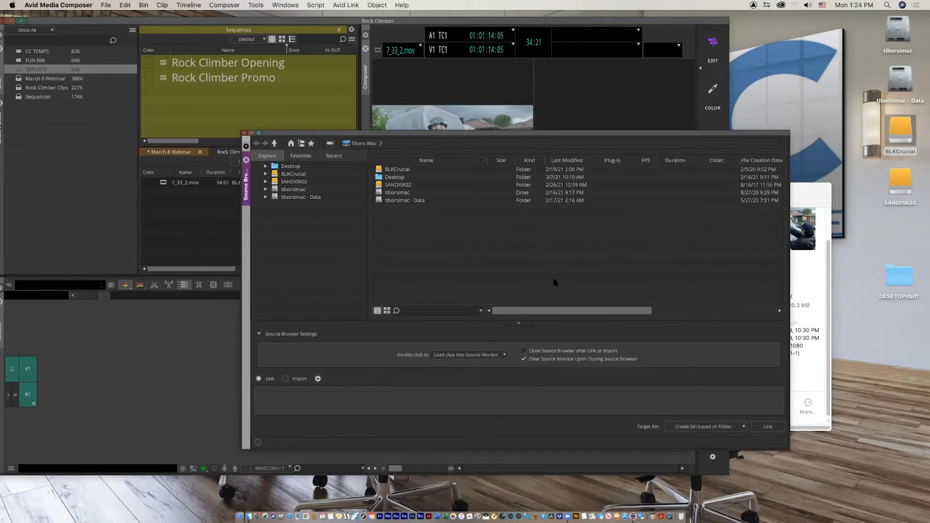
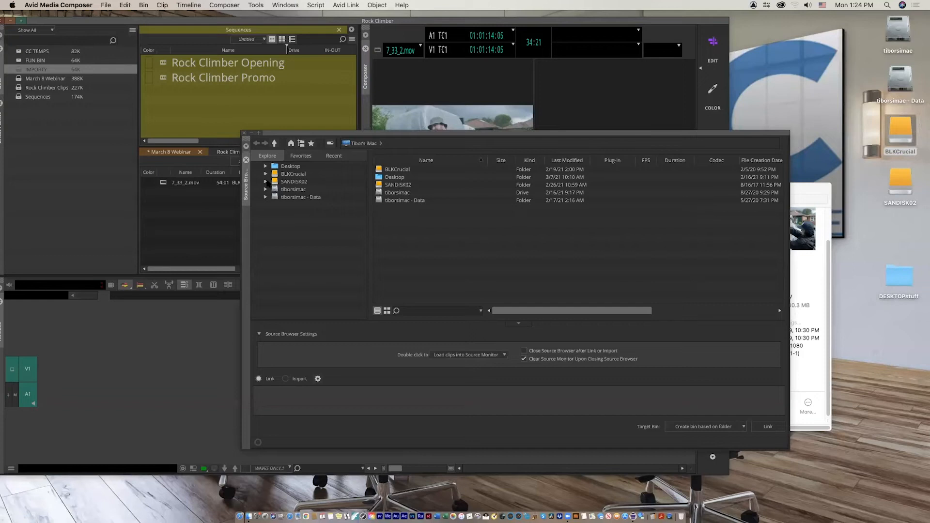
Step: Browse to the 007 folder under Jacuzzi QT on BLKCrucial and show its clips as enlarged thumbnails
click(265, 175)
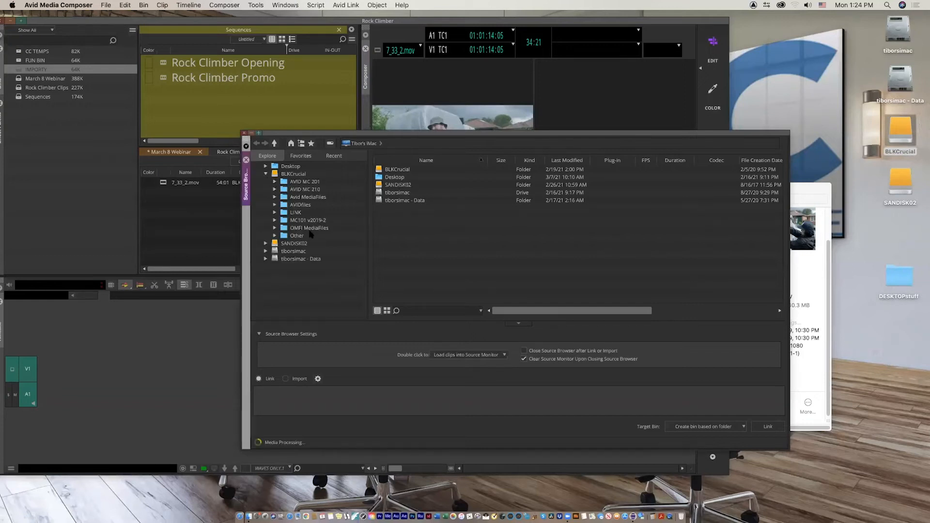
click(275, 220)
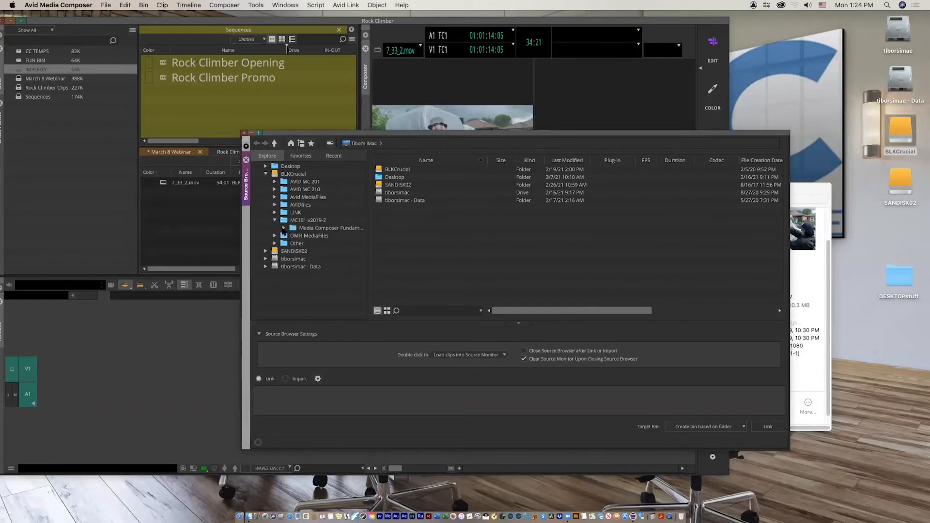
click(284, 228)
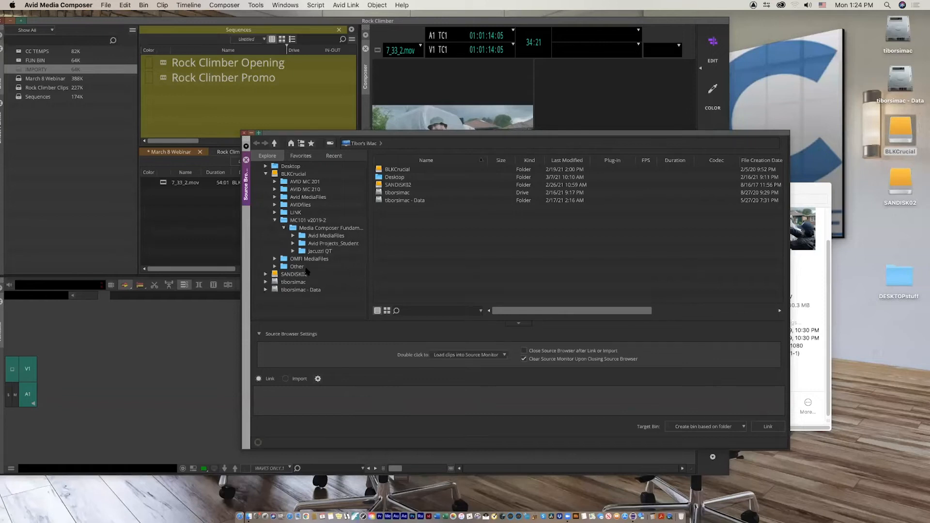
click(293, 252)
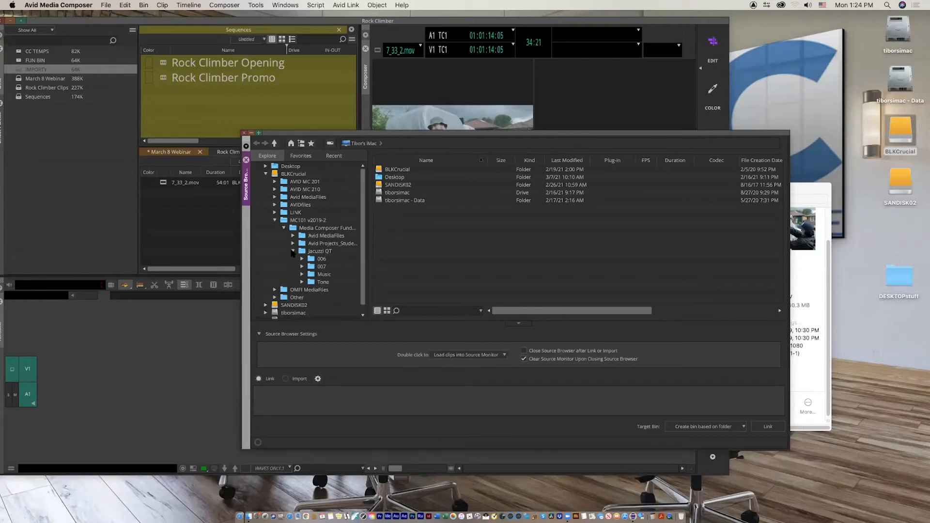
click(312, 268)
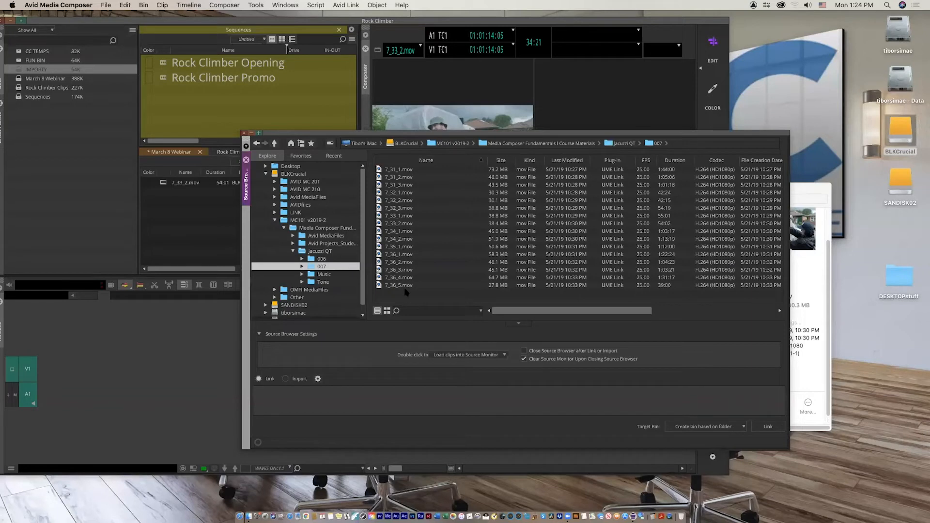
click(386, 310)
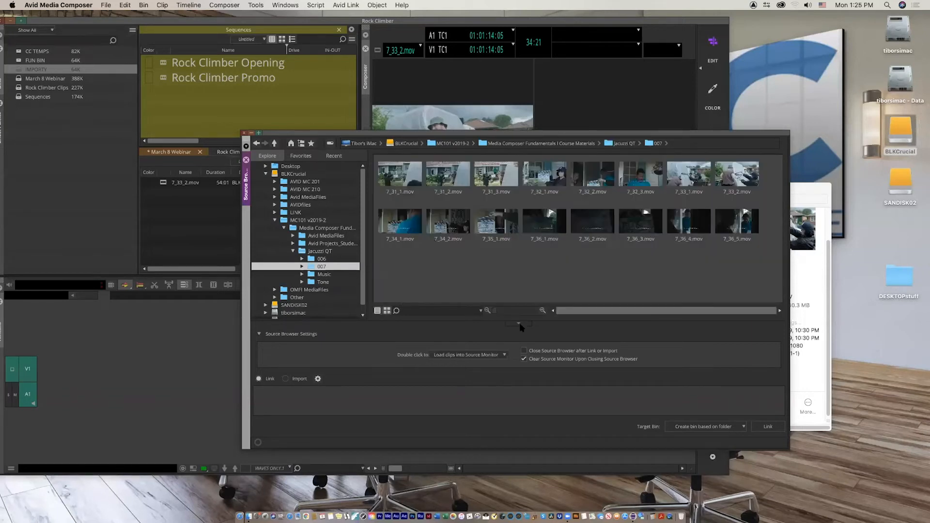
mouse_move(495, 312)
mouse_down()
mouse_move(521, 315)
mouse_move(497, 320)
mouse_up()
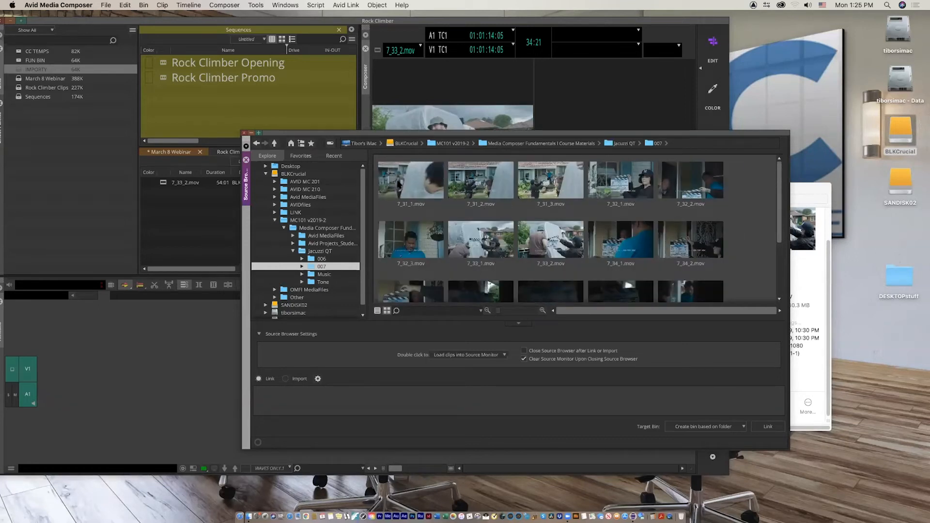
Step: Link the clips 7_31_1.mov, 7_31_2.mov and 7_31_3.mov into a bin created from the folder
click(397, 182)
shift+click(478, 194)
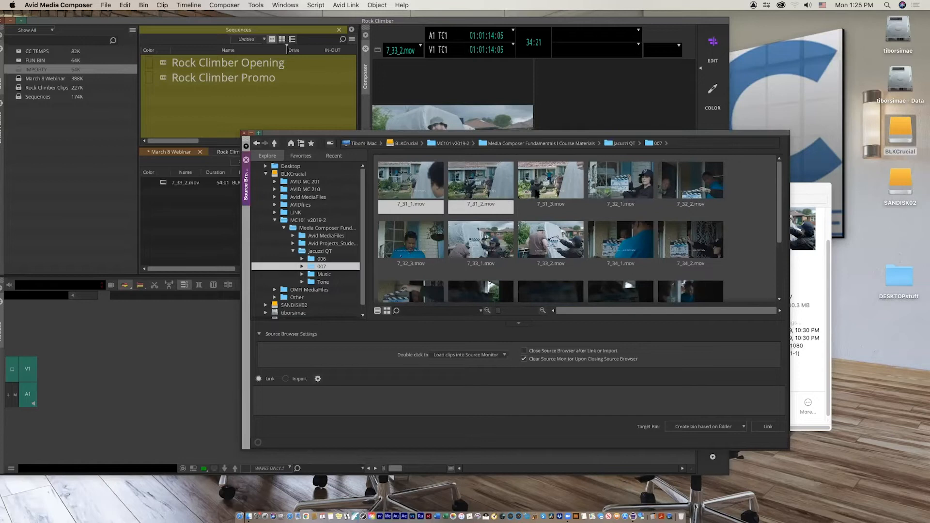
shift+click(567, 194)
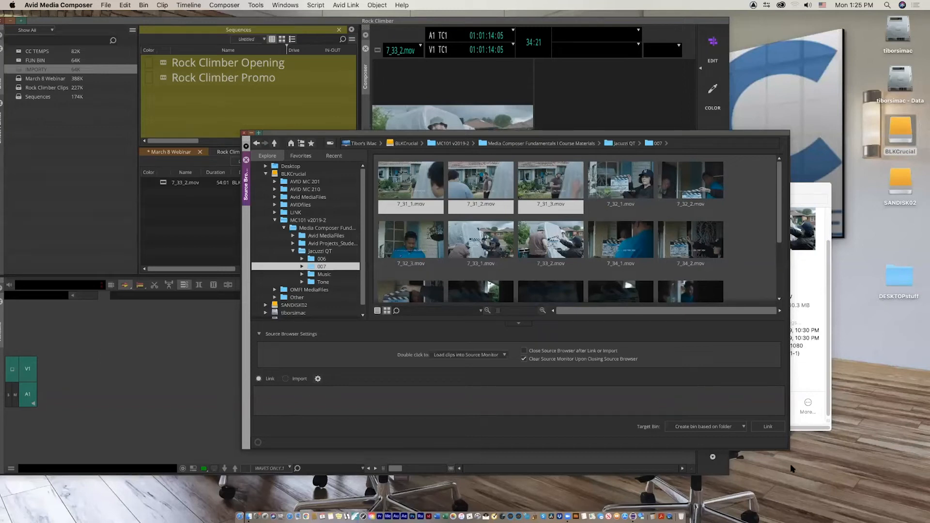
click(769, 427)
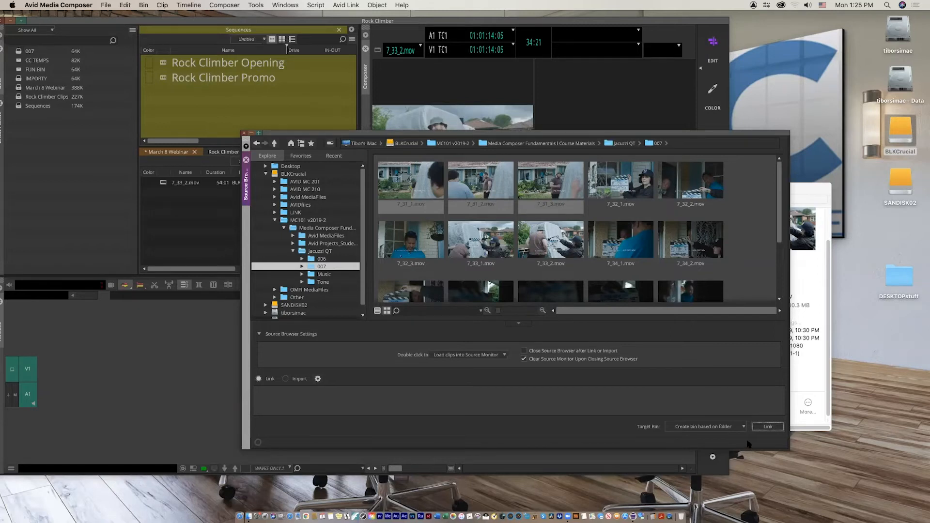
Step: Review the target bin choices, create a new project bin named LINK and open it
click(741, 426)
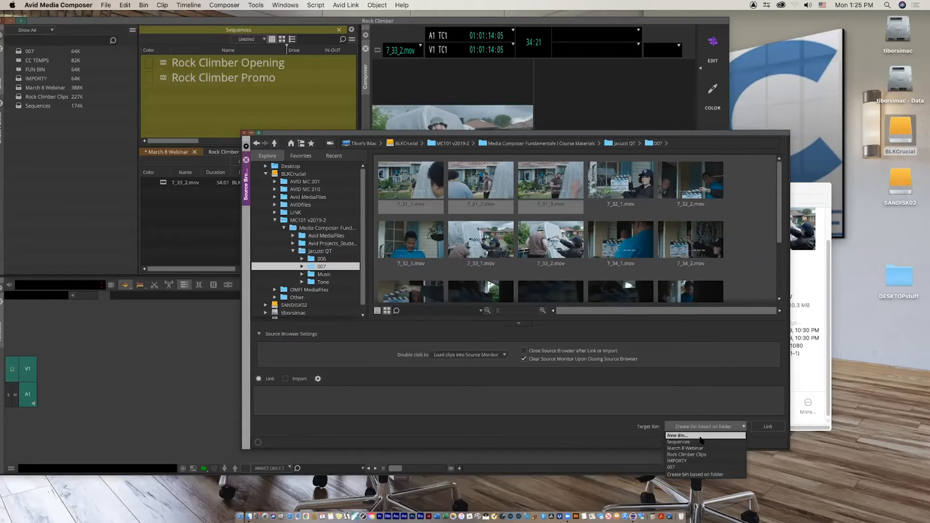
right_click(78, 163)
click(102, 187)
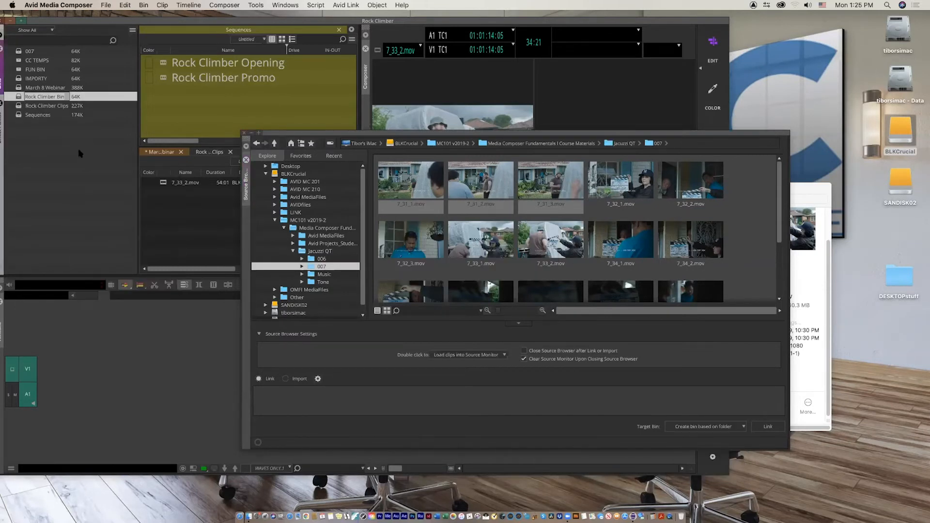
key(BackSpace)
key(Return)
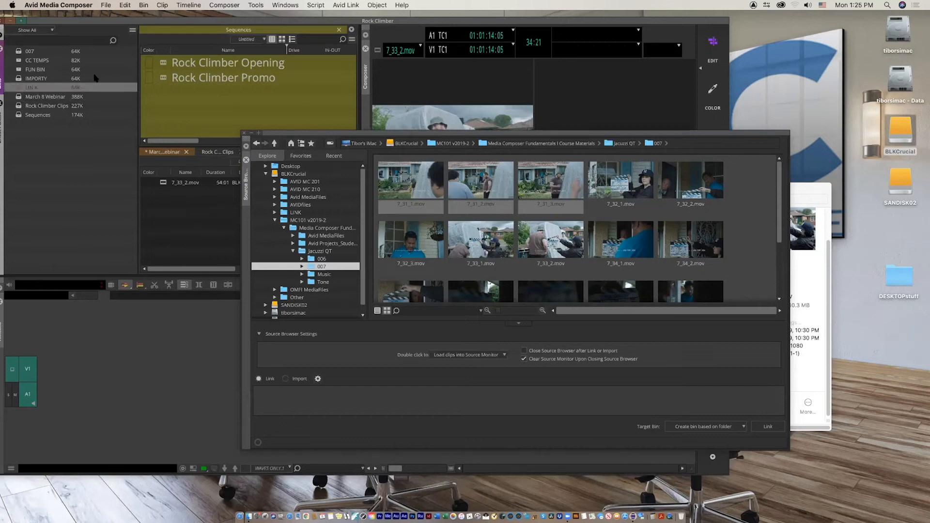
double_click(20, 86)
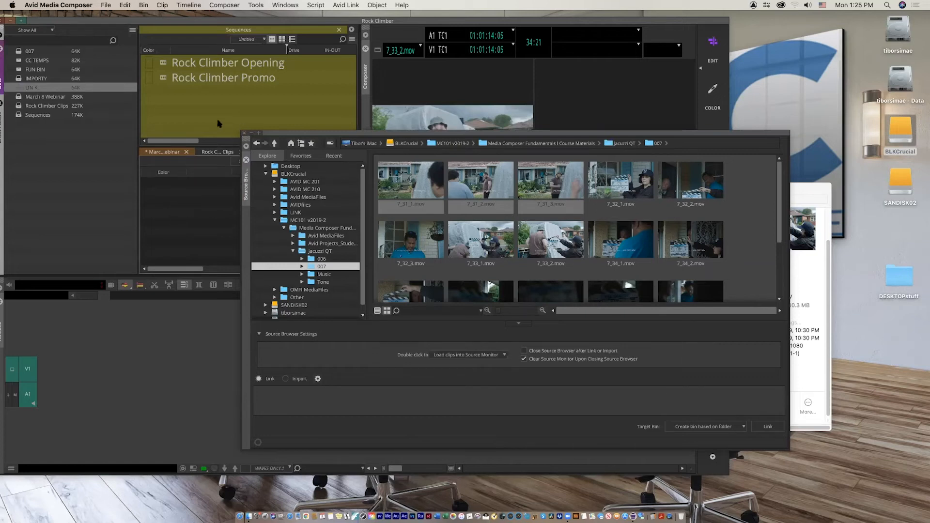
Step: Close the Source Browser and reopen it from the empty LINK bin
click(243, 132)
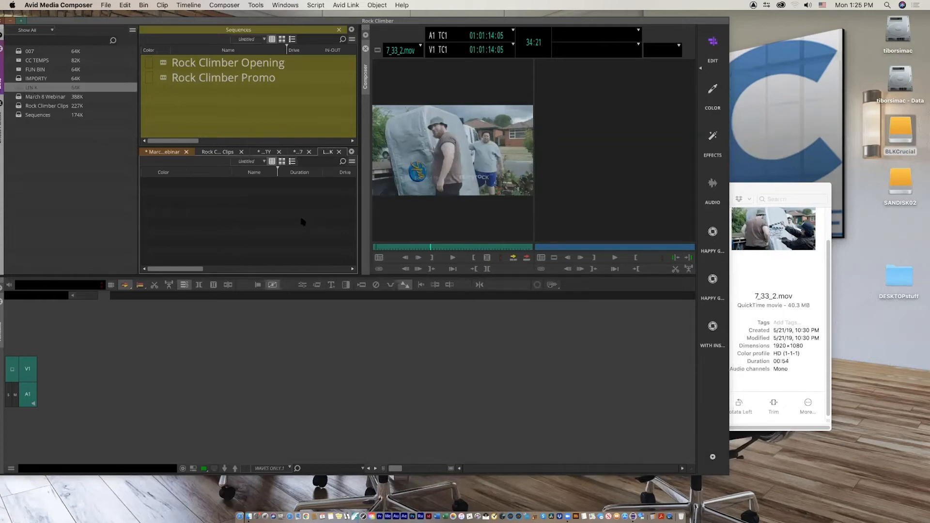
right_click(273, 219)
mouse_move(291, 231)
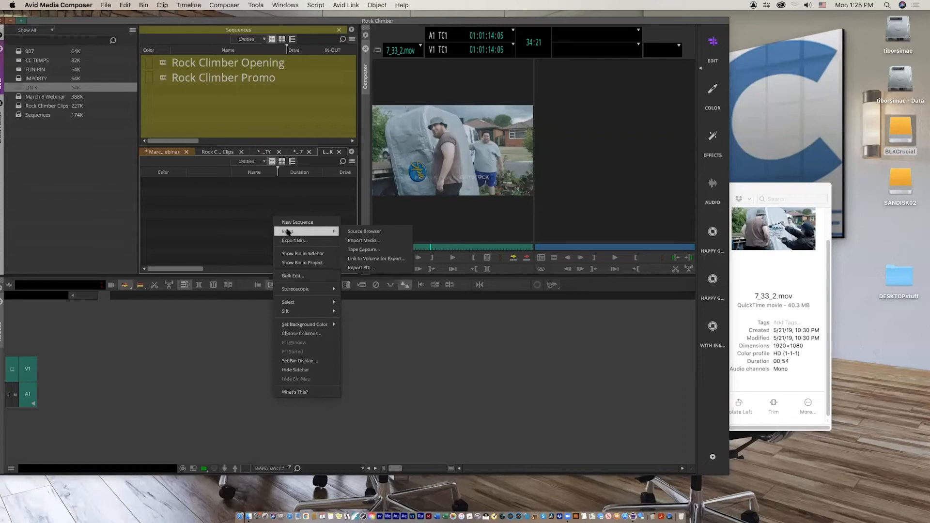
click(352, 235)
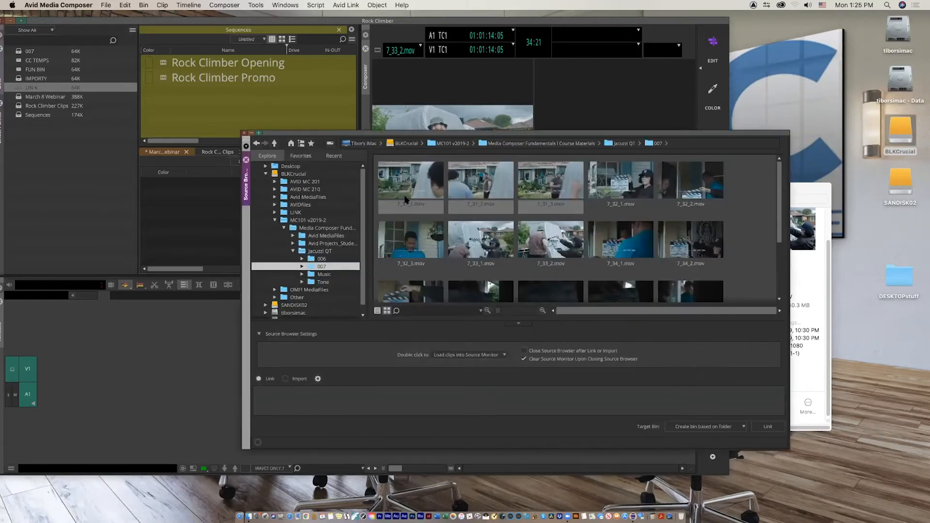
Step: Link 7_31_1.mov, 7_31_2.mov and 7_31_3.mov into the LIN K target bin, close the Source Browser and select the linked clips
click(405, 194)
super+click(471, 191)
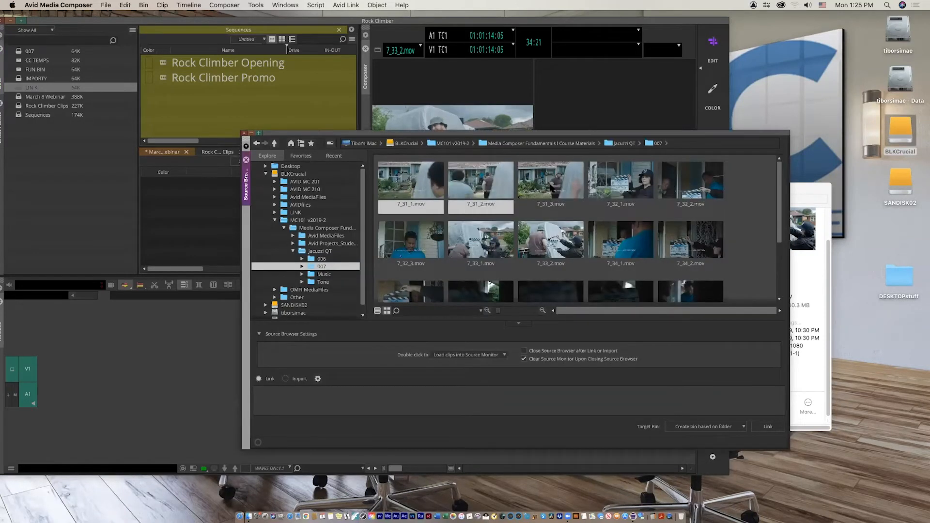
super+click(552, 190)
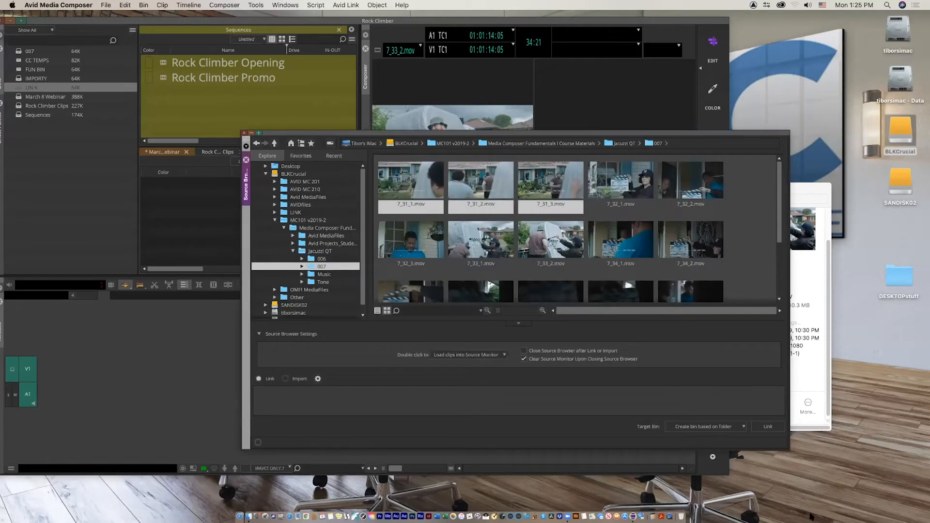
click(744, 427)
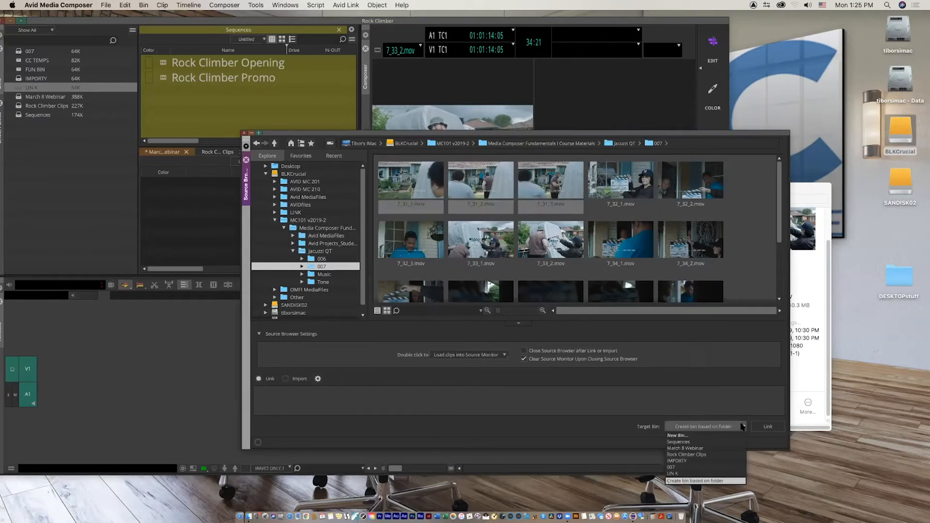
click(719, 474)
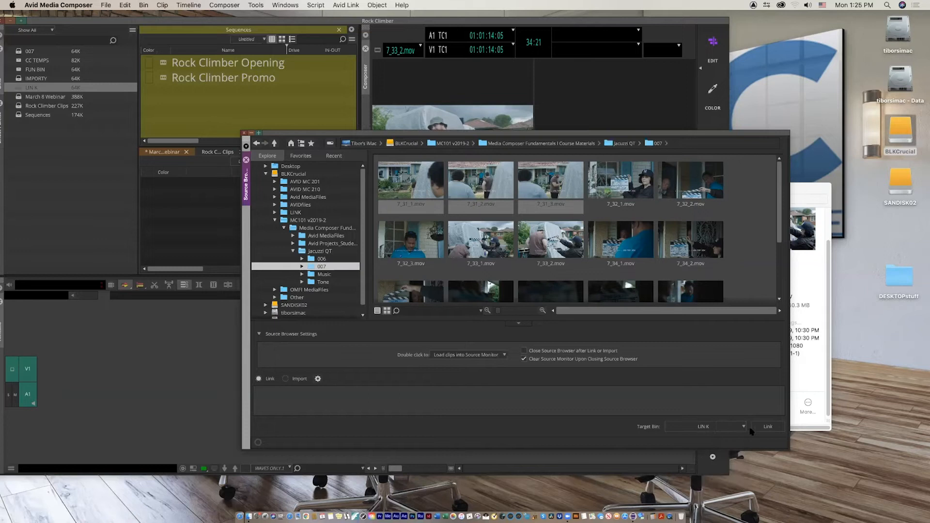
click(768, 427)
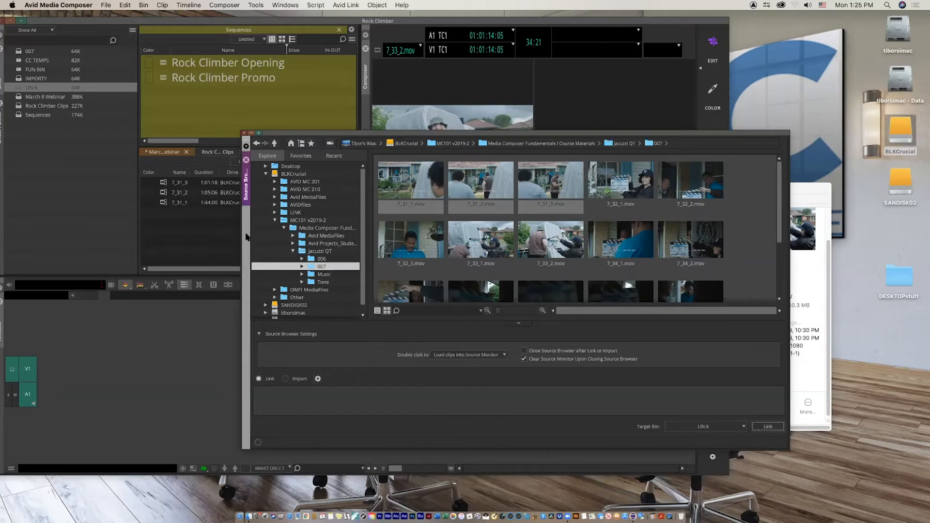
click(229, 236)
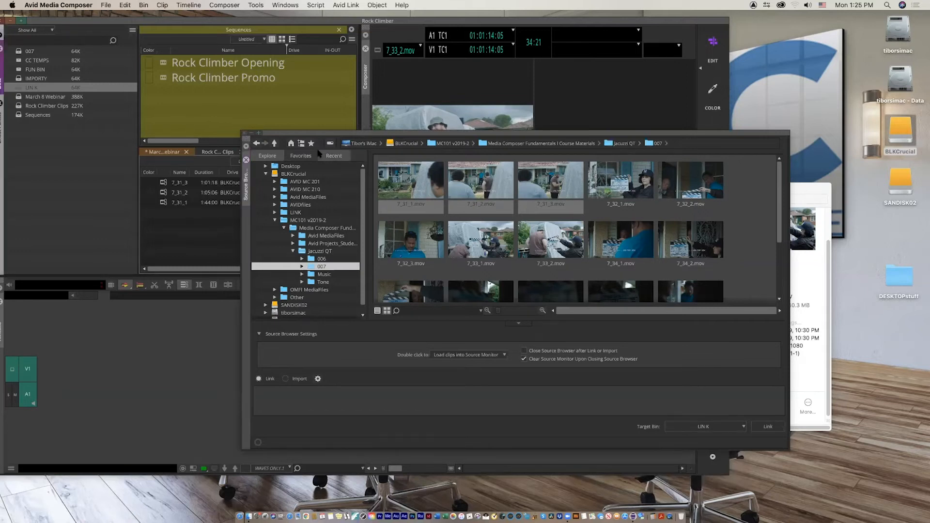
click(244, 132)
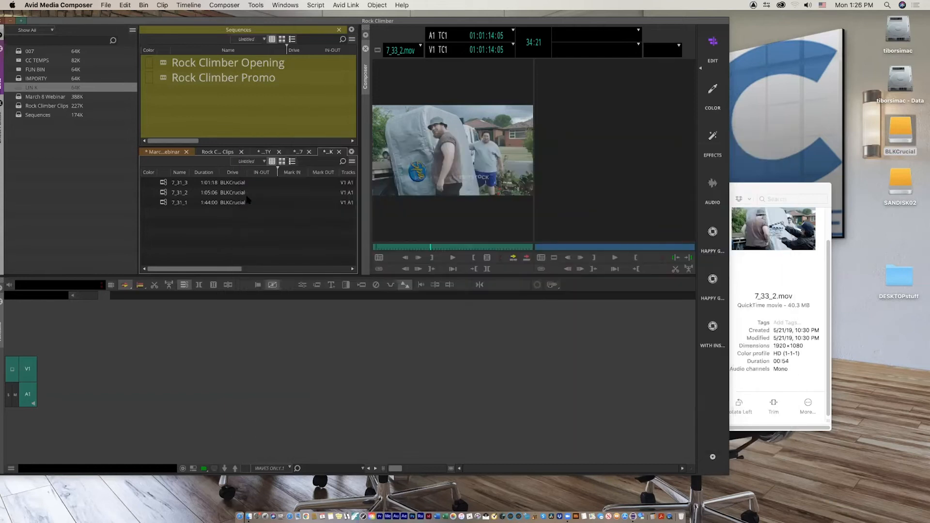
drag(224, 240, 155, 183)
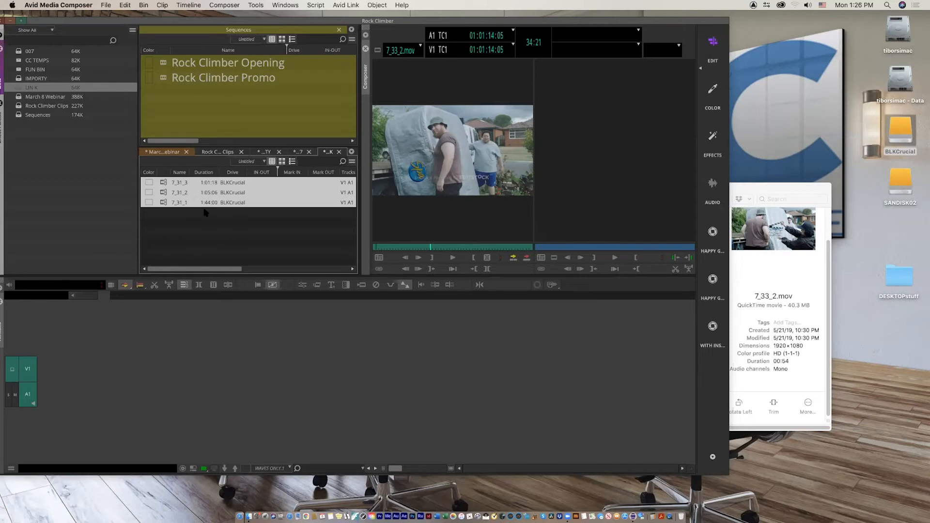
Step: Link 7_32_3.mov through 7_36_5.mov into the LIN K bin directly from Finder's 007 folder and close the Finder window
drag(750, 189, 808, 164)
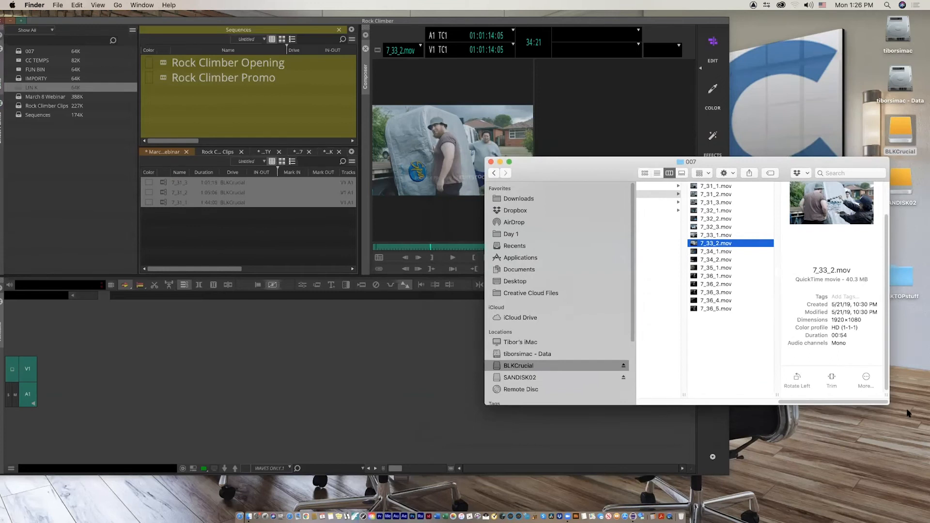
drag(888, 403, 929, 442)
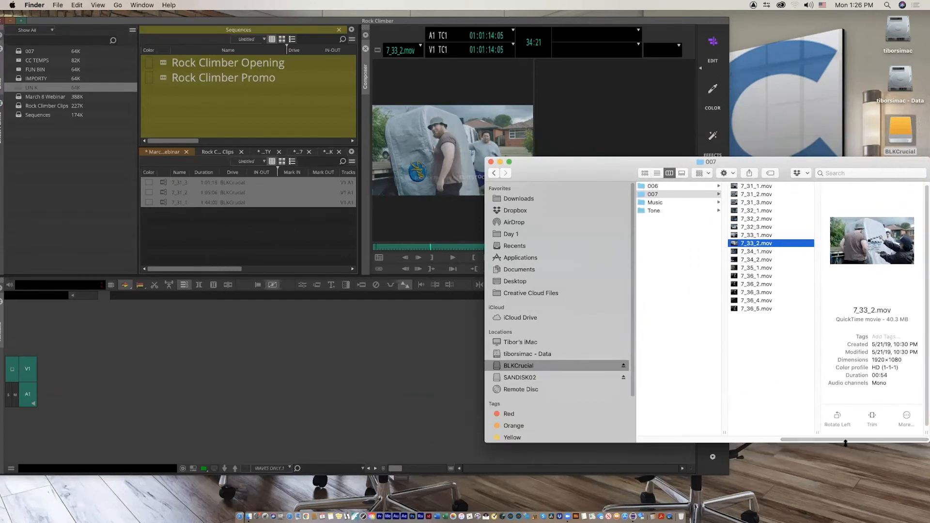
drag(845, 439, 803, 442)
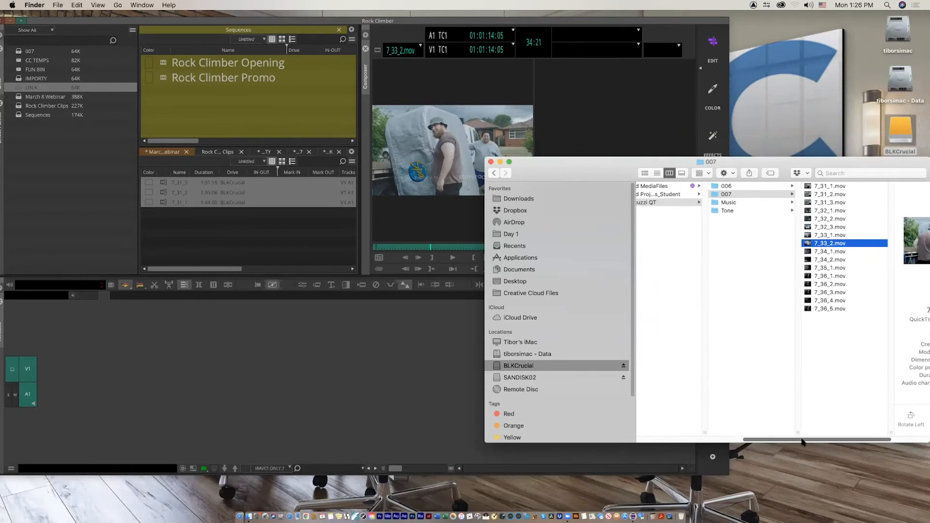
drag(799, 442, 870, 488)
click(737, 204)
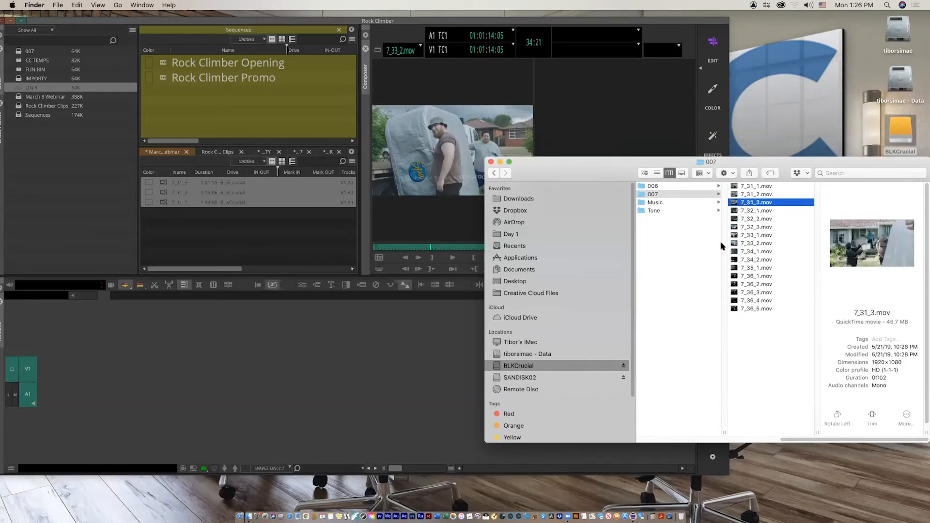
drag(775, 335, 222, 224)
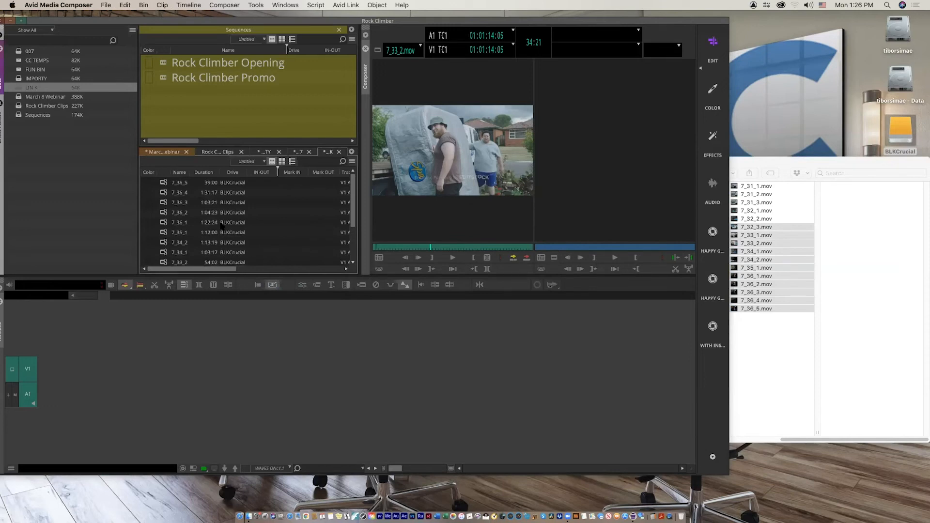
right_click(273, 211)
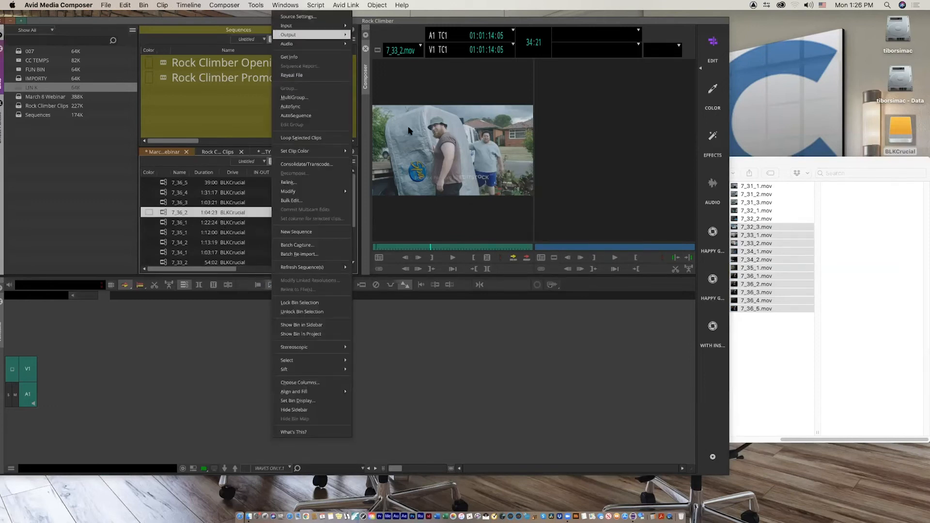
click(817, 371)
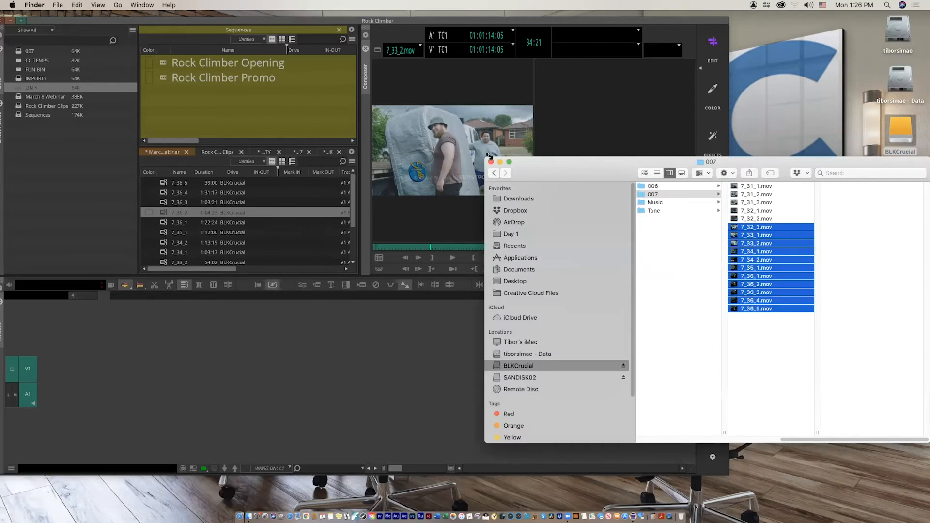
click(489, 159)
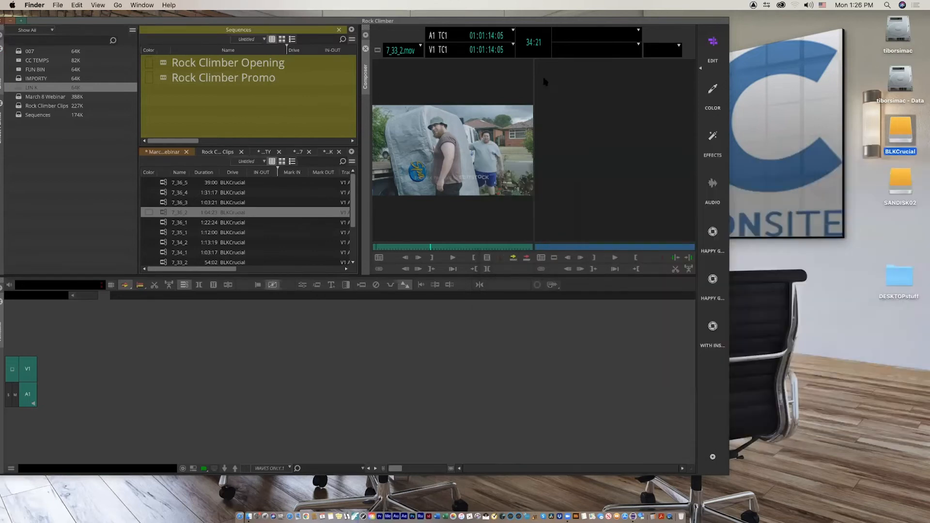
Step: Close all open bins in the project and open the Rock Climber Clips bin in text view
double_click(18, 97)
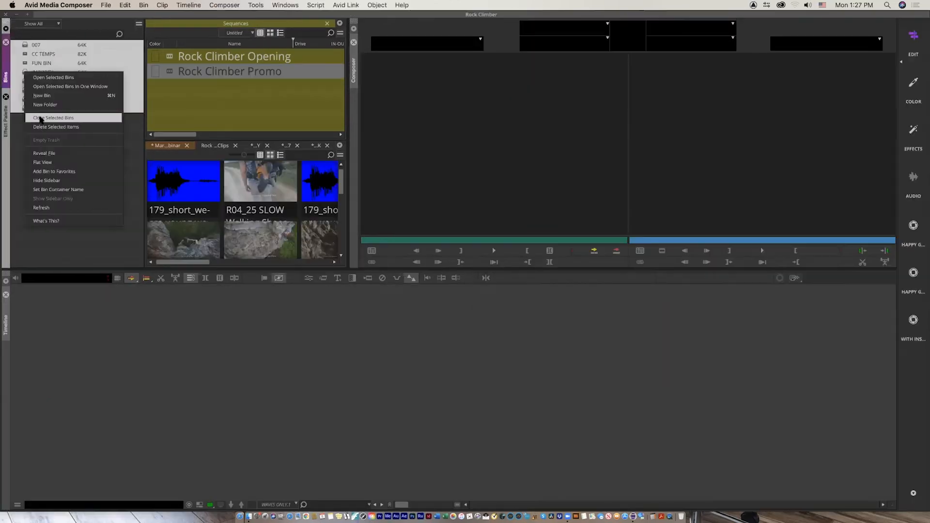
click(40, 119)
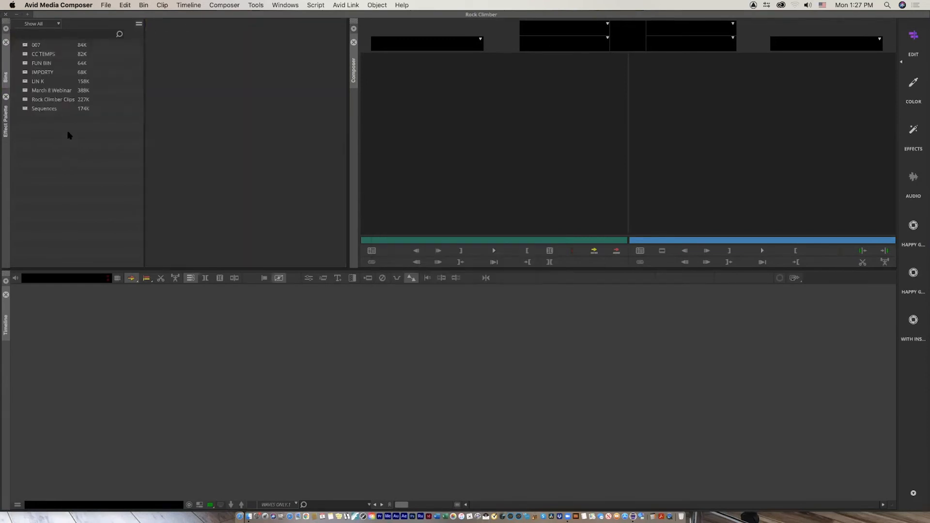
double_click(26, 100)
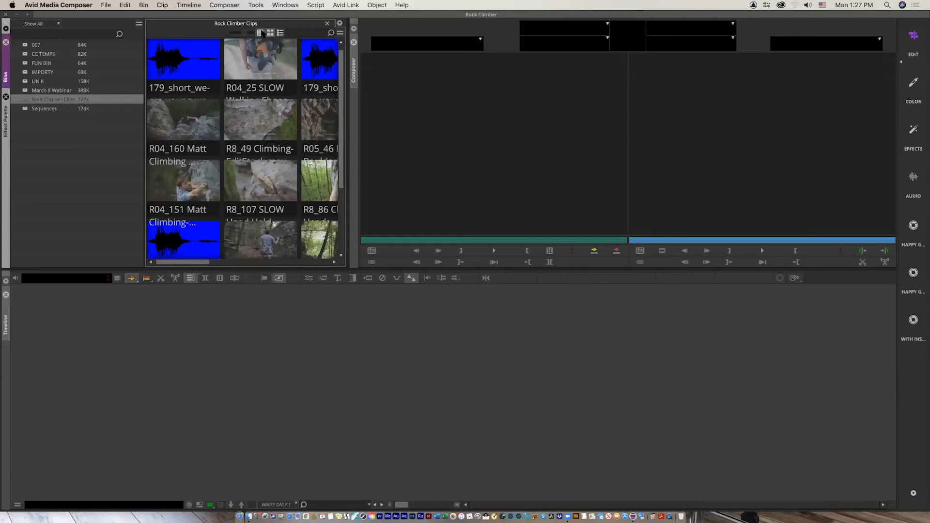
click(260, 33)
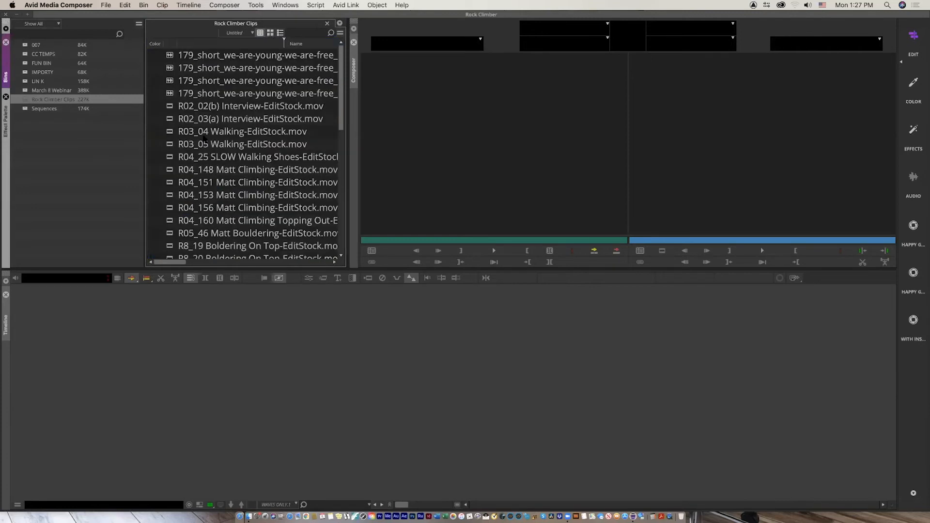
Step: Select the clips from R02_02(b) through R04_160 in the Rock Climber Clips bin
click(168, 108)
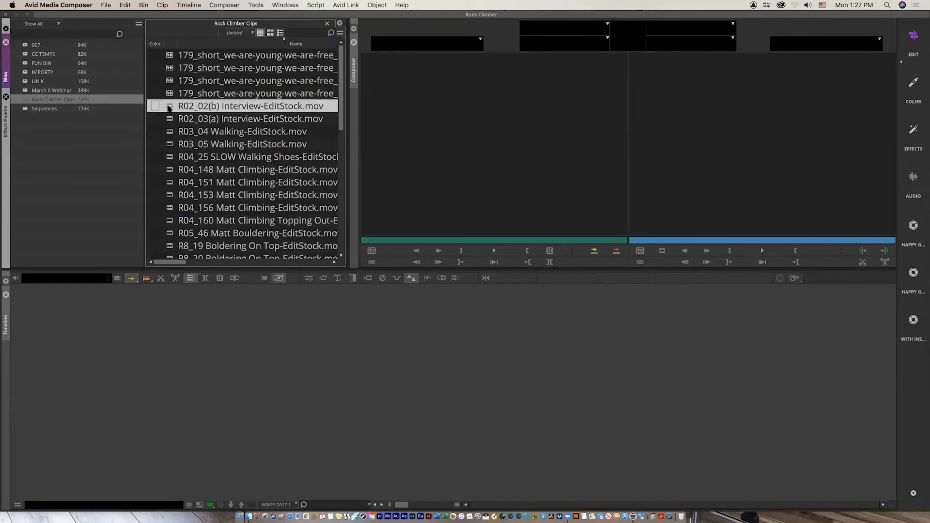
shift+click(172, 222)
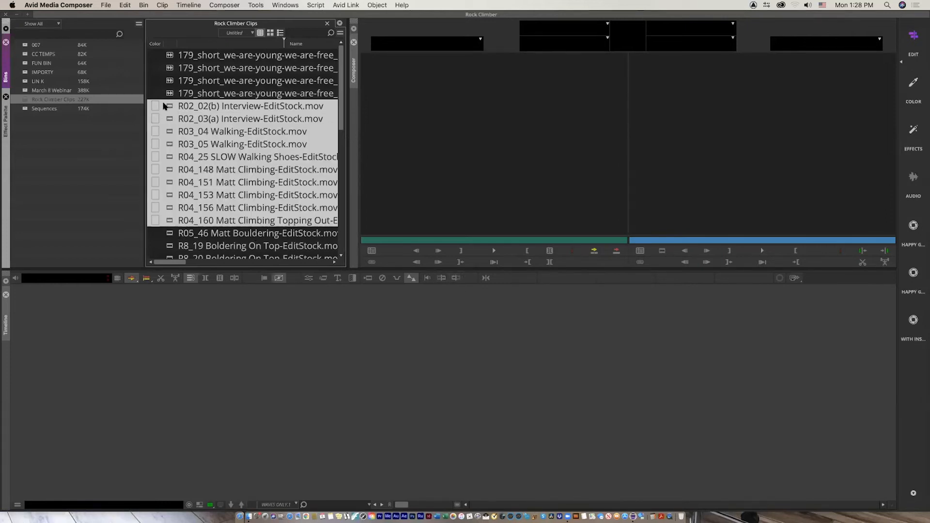
drag(169, 106, 156, 359)
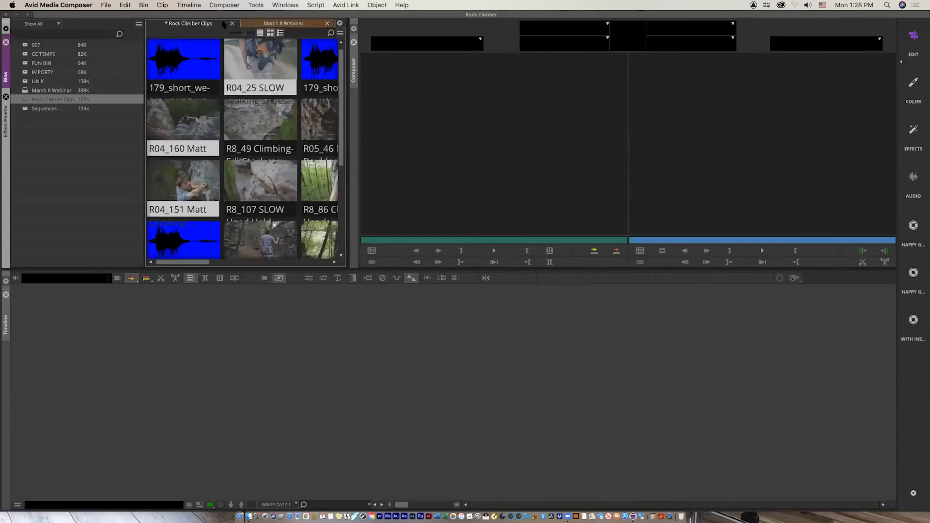
Step: Detach the Rock Climber Clips bin into its own enlarged window and reduce its frame-view thumbnails by several sizes
drag(196, 24, 148, 115)
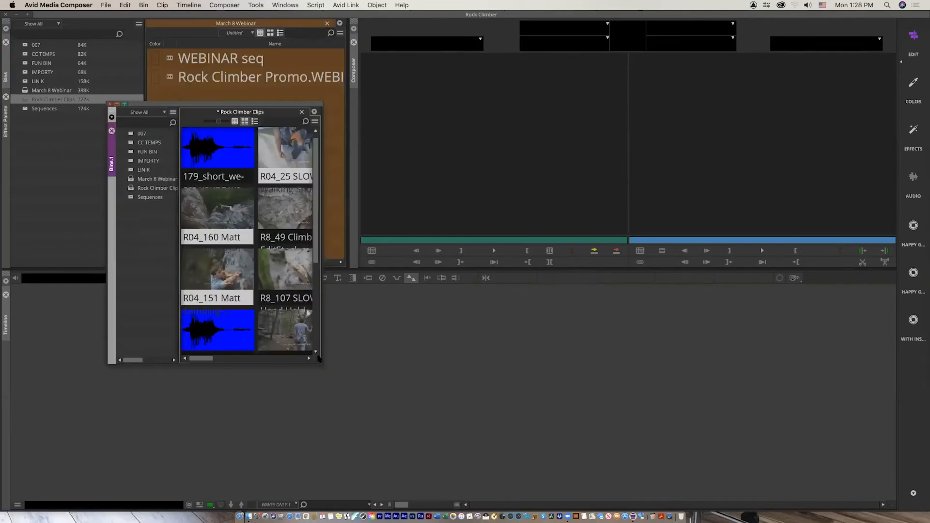
drag(320, 364, 703, 384)
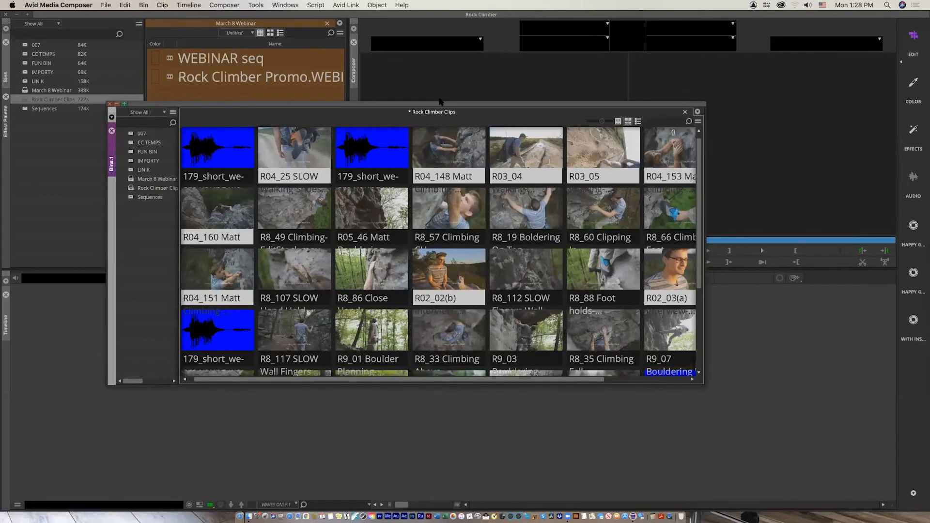
drag(438, 111, 397, 31)
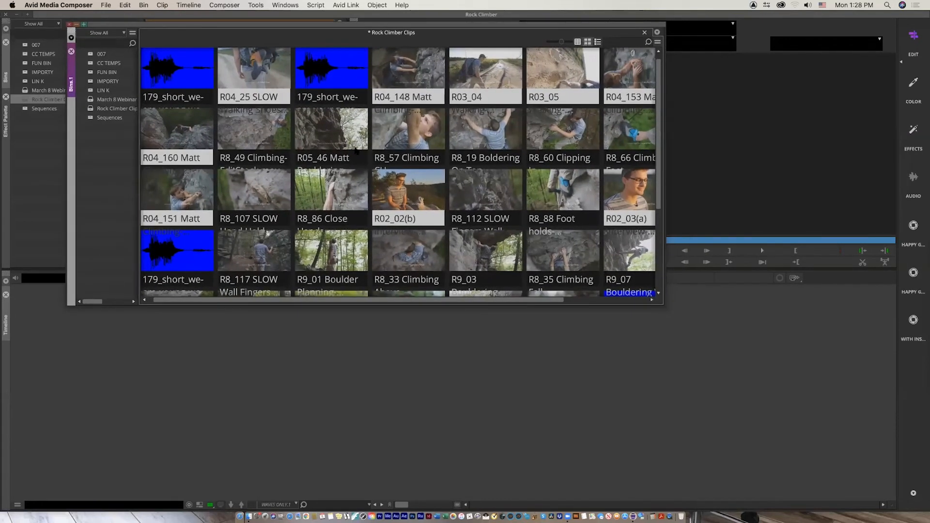
key(super+k)
key(super+k)
key(super+k)
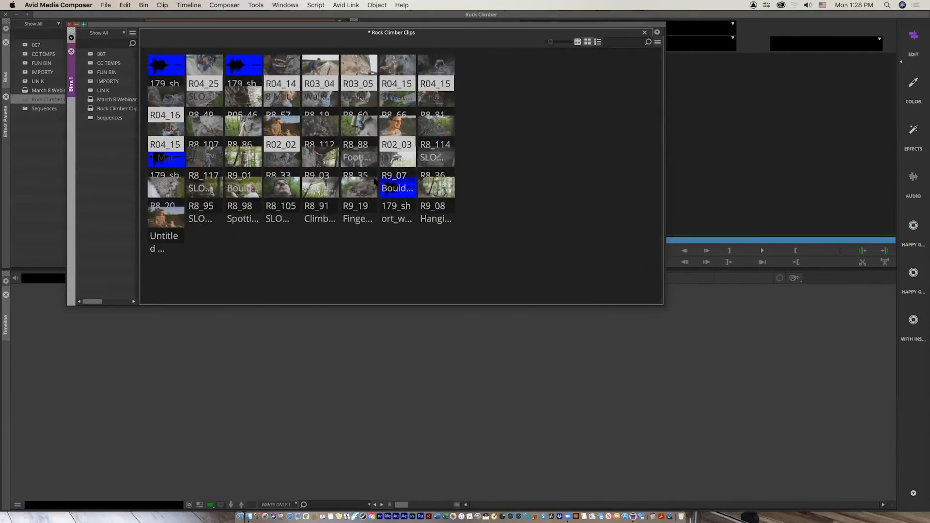
Step: Move most thumbnails away from the first two columns and arrange R04_160, R8_107, R8_117 and R04_151 as a separate staggered group
drag(500, 236, 425, 110)
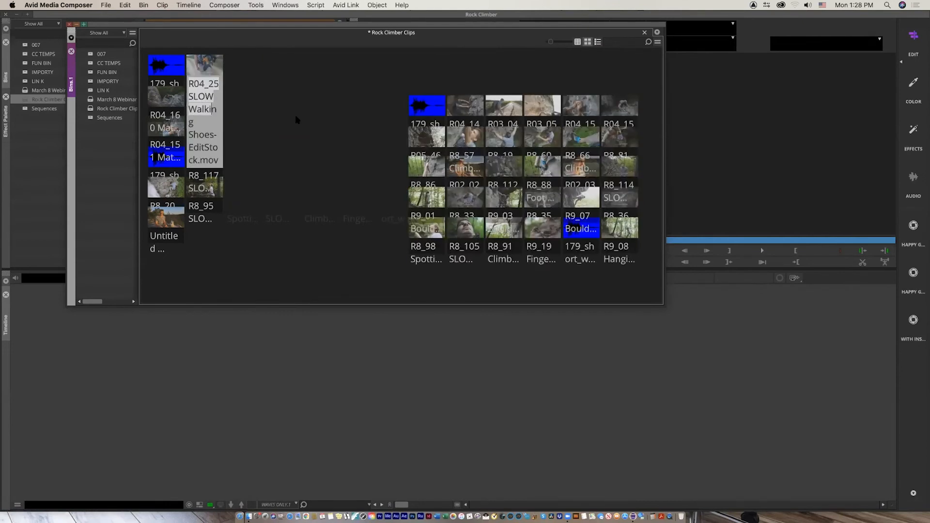
drag(167, 101, 285, 93)
drag(203, 128, 304, 102)
drag(213, 154, 321, 111)
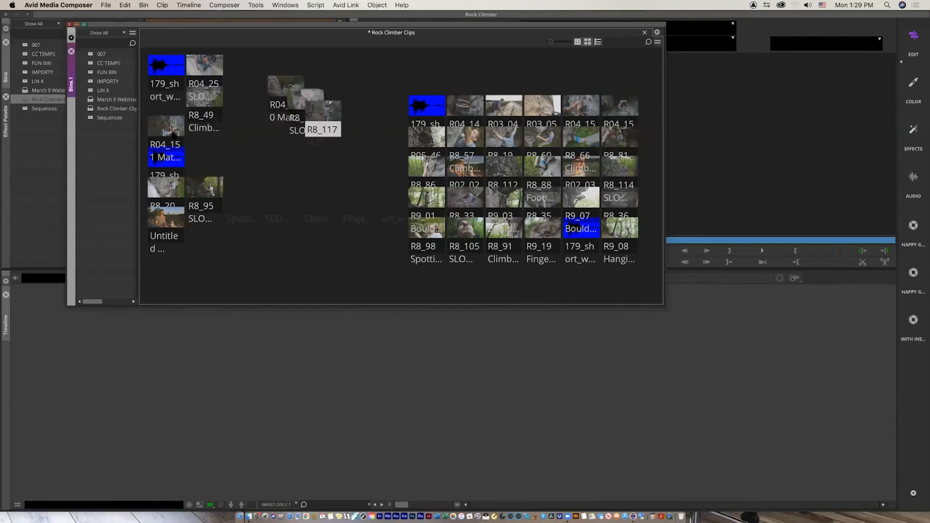
drag(168, 124, 341, 106)
Step: Enlarge the bin's thumbnails by two sizes and select the staggered group of four clips
drag(253, 56, 380, 185)
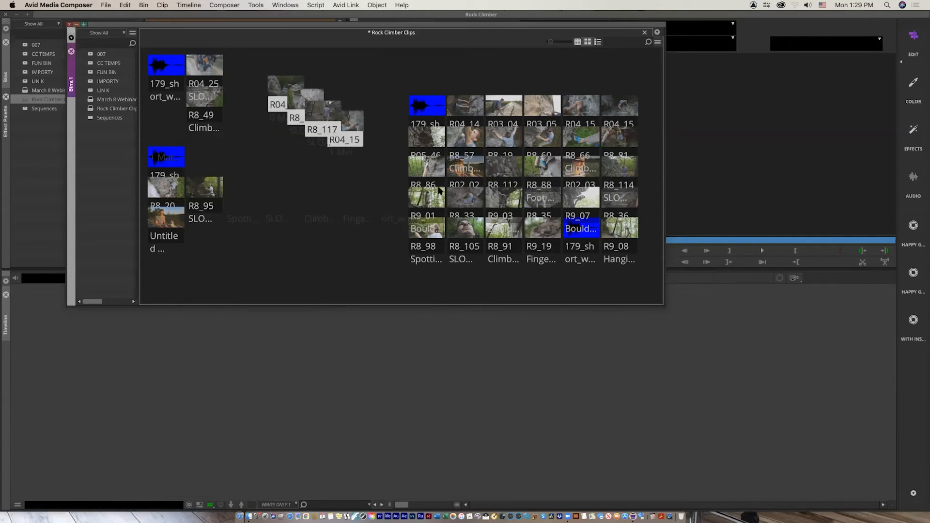
click(358, 193)
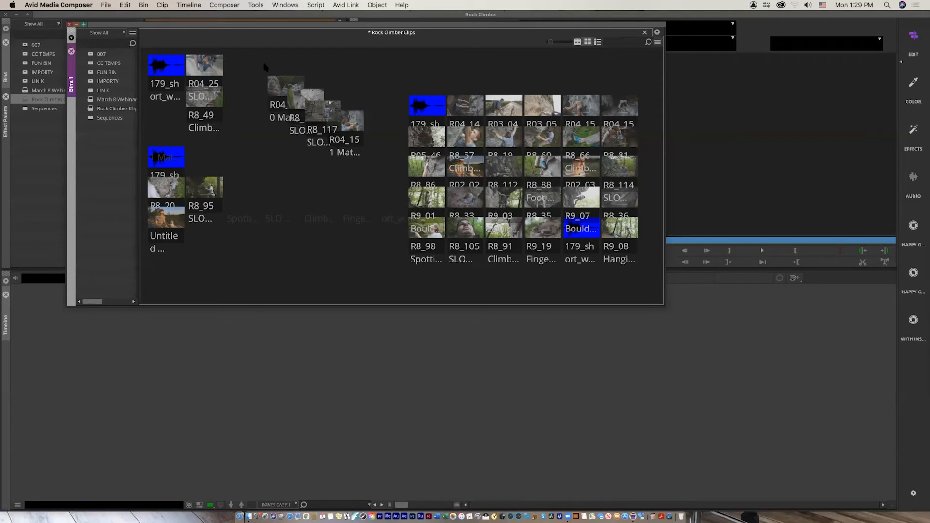
drag(245, 63, 400, 189)
drag(400, 190, 378, 126)
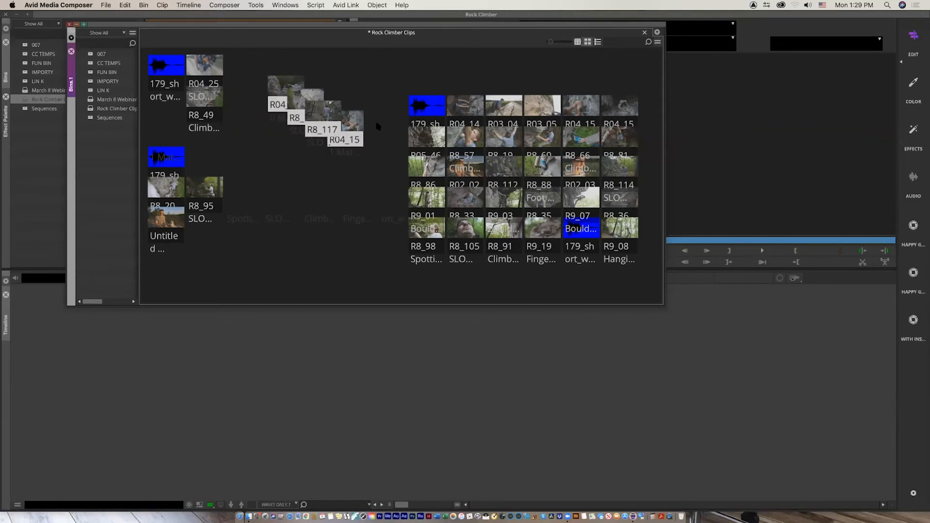
key(super+l)
key(super+l)
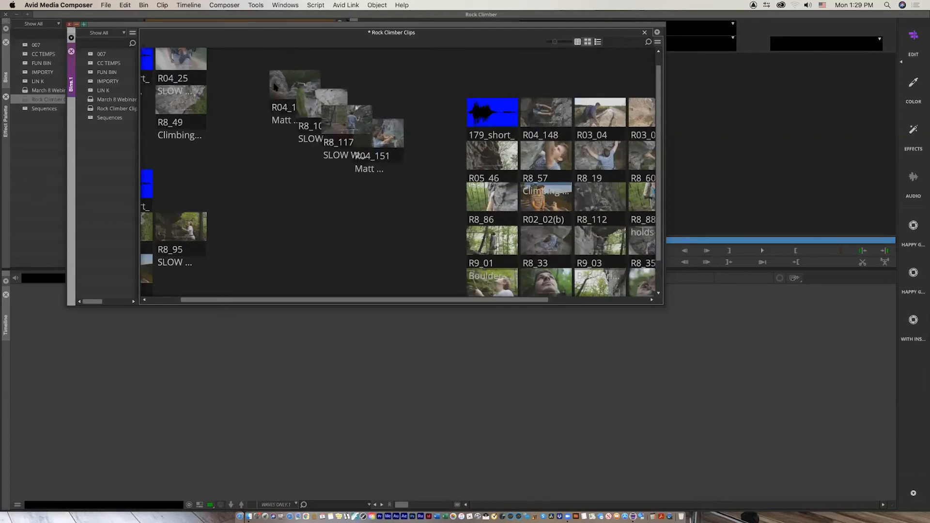
drag(257, 51, 415, 175)
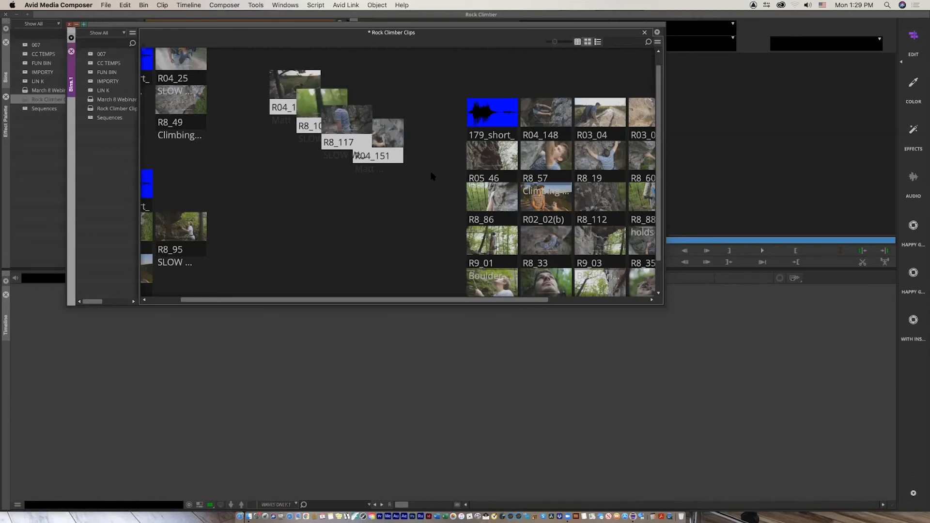
Step: Examine the Default keyboard layout in the user settings, collapsing the Bin View and Export groups to reach it
key(shift+super+equal)
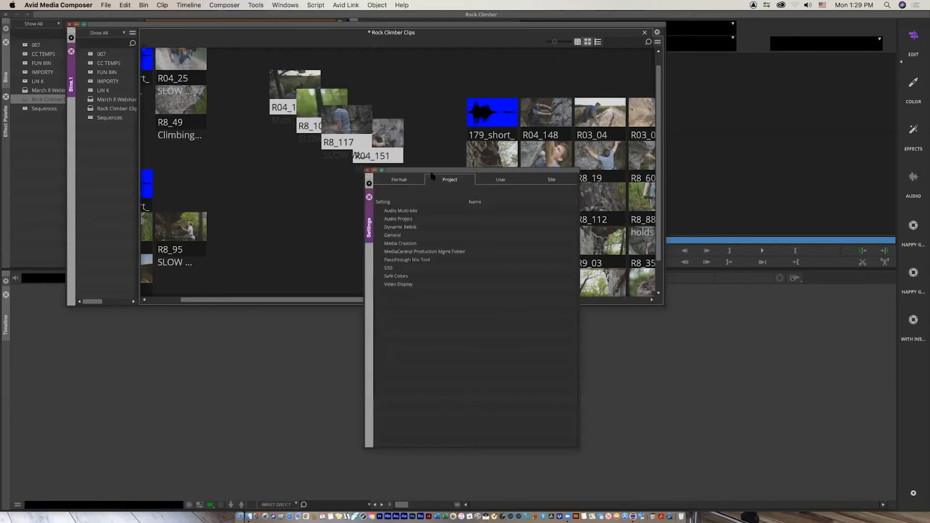
click(502, 180)
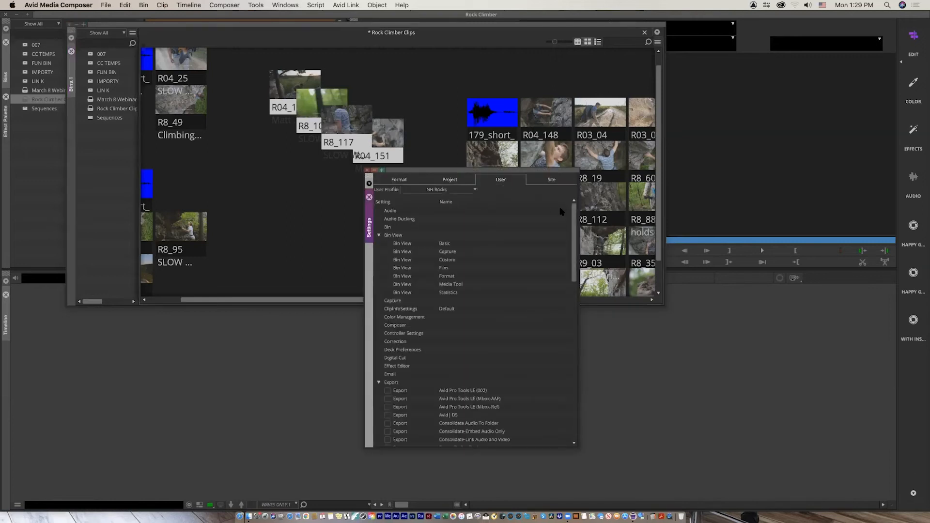
click(379, 236)
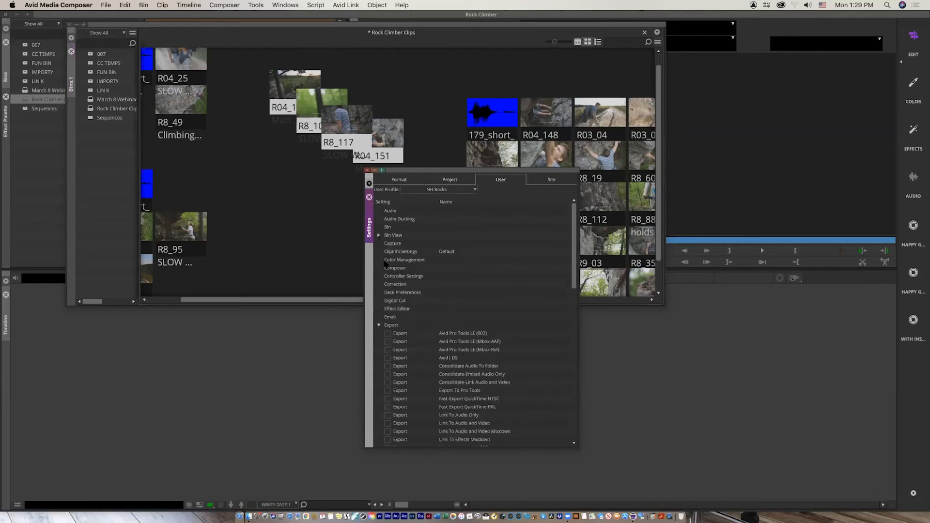
click(379, 325)
double_click(406, 375)
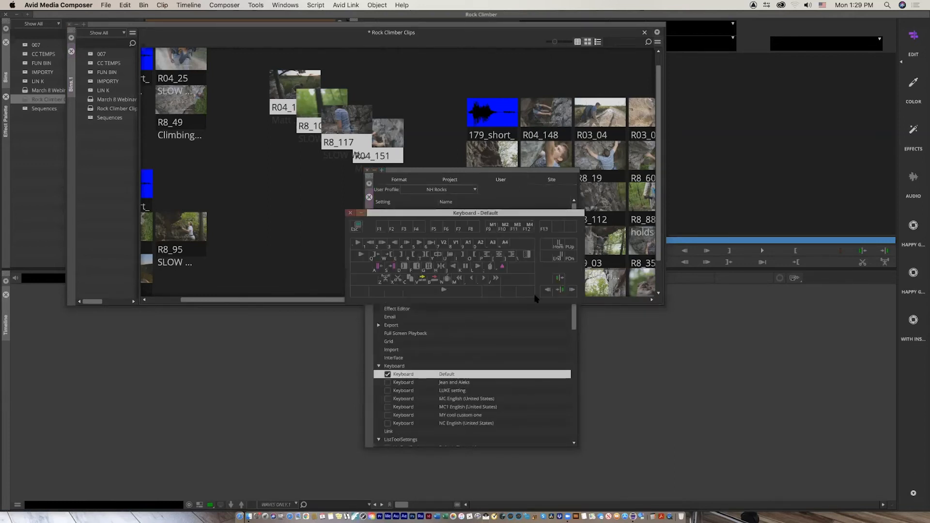
drag(548, 213, 541, 245)
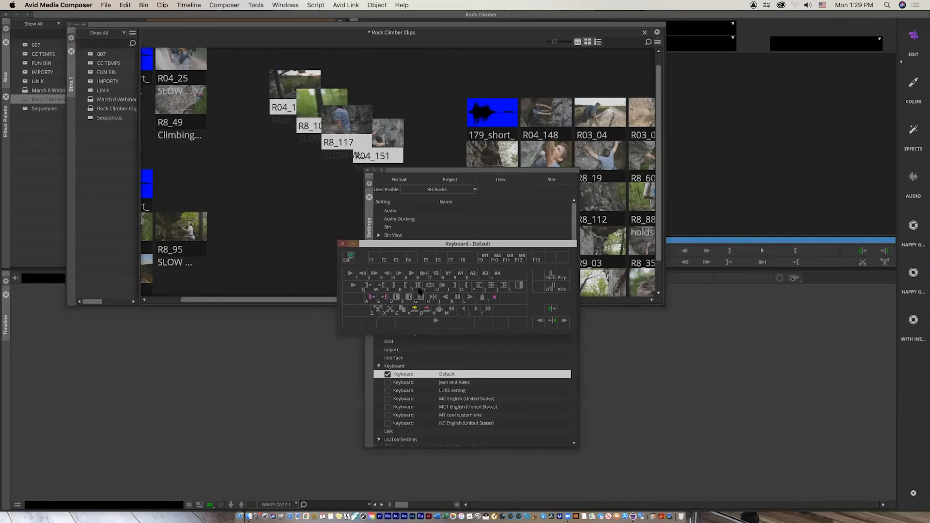
click(342, 244)
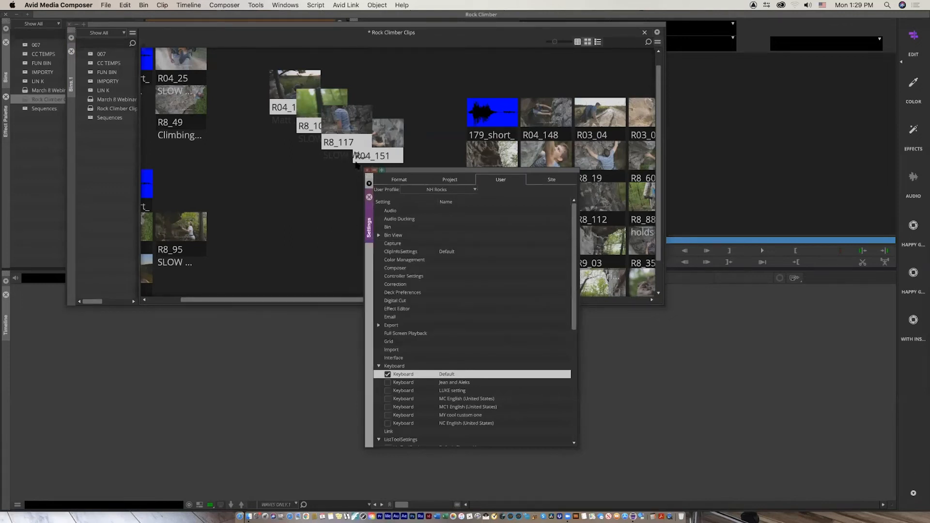
click(366, 170)
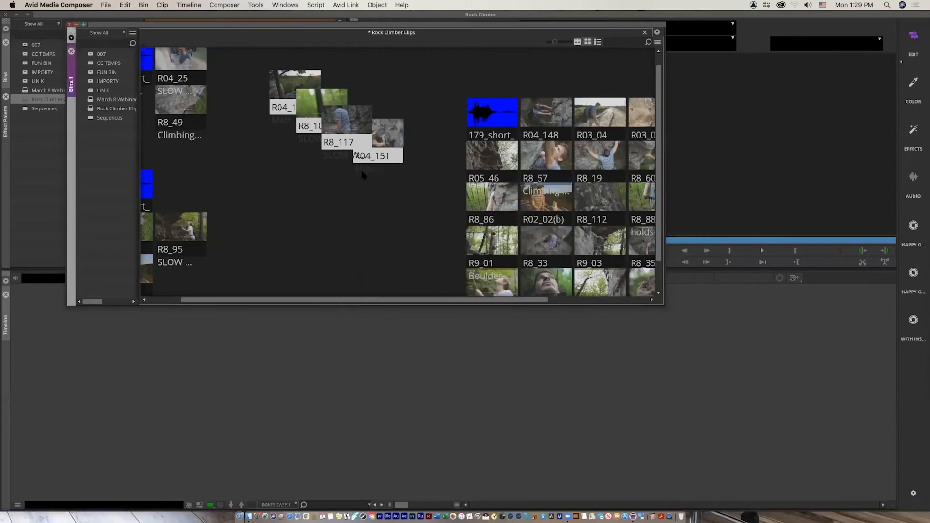
Step: Reopen the settings and compare the site, project and user settings lists
click(63, 5)
click(50, 30)
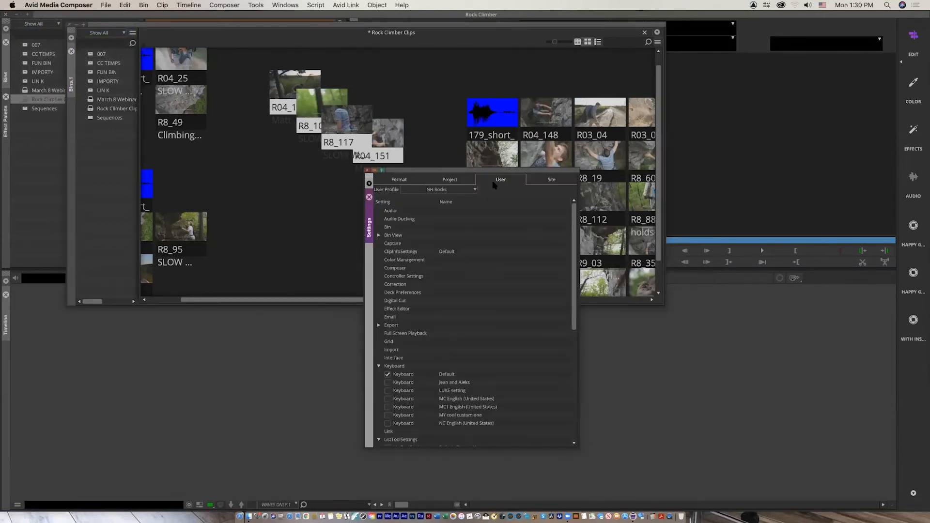
click(555, 180)
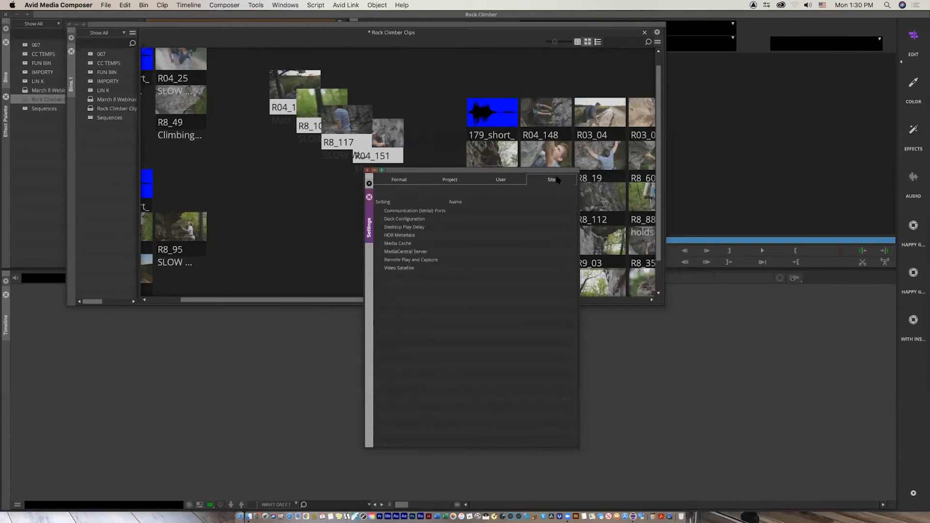
click(444, 182)
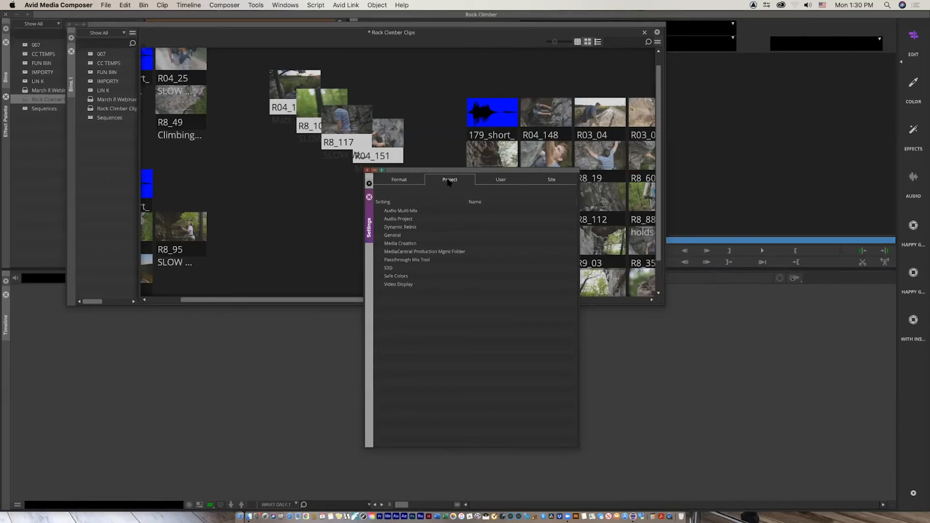
click(492, 184)
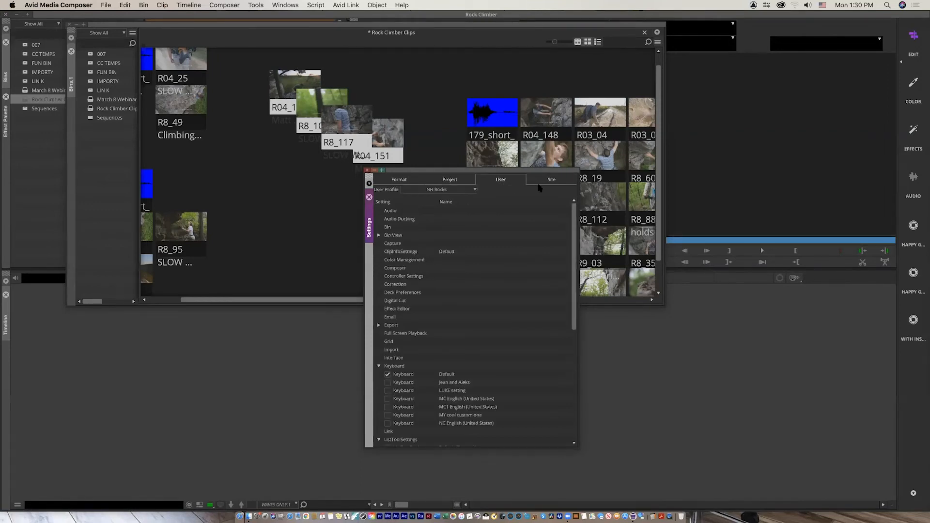
click(551, 183)
click(503, 181)
Step: View the key assignments of the Default keyboard setting again, then close the settings
double_click(402, 376)
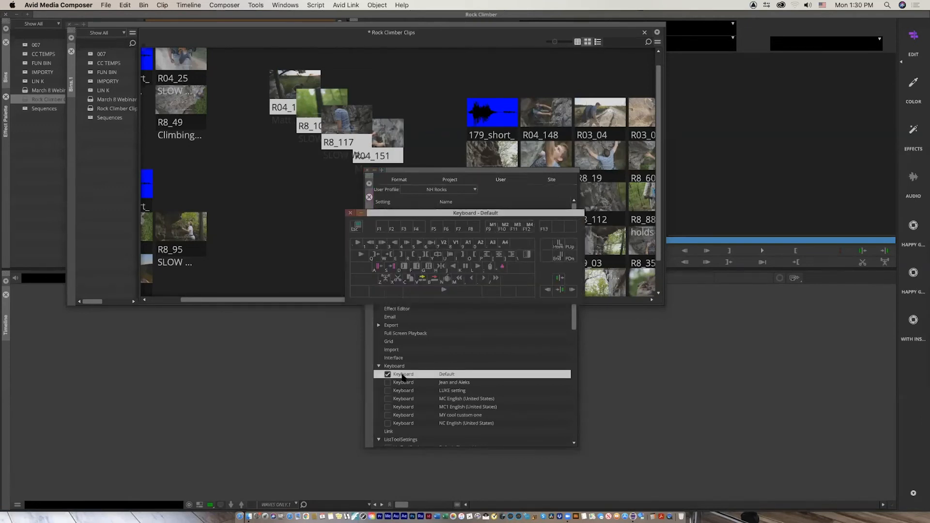
drag(460, 204, 500, 240)
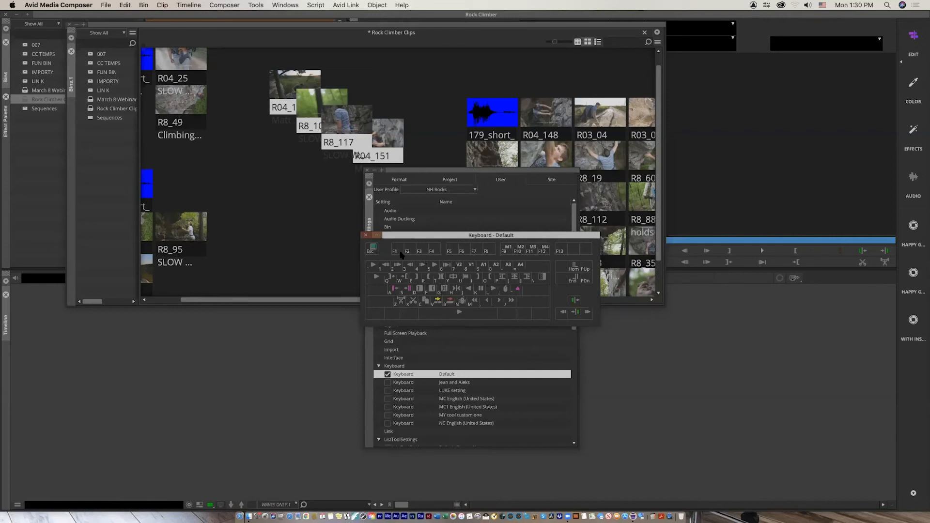
click(365, 236)
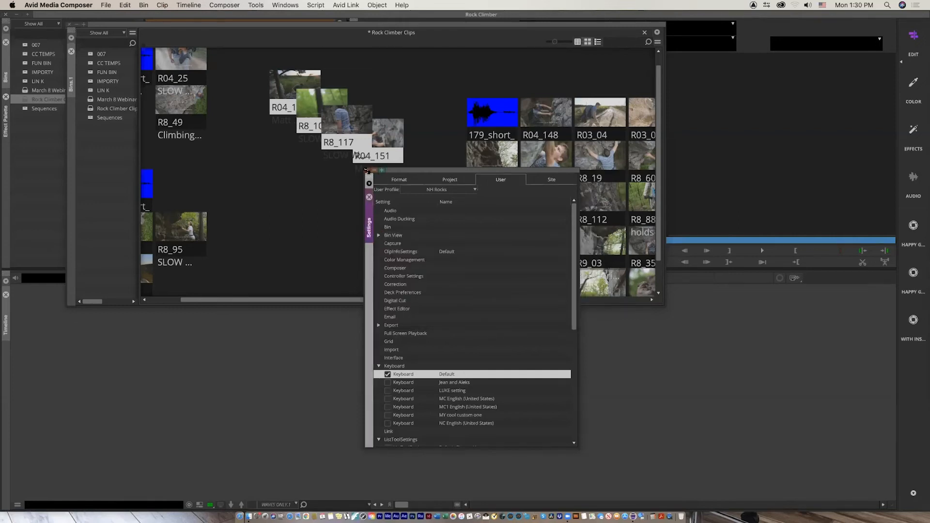
click(365, 170)
Step: Show the last frame on the four staggered clips' thumbnails and edit the clips into a new sequence in the timeline
drag(253, 57, 411, 213)
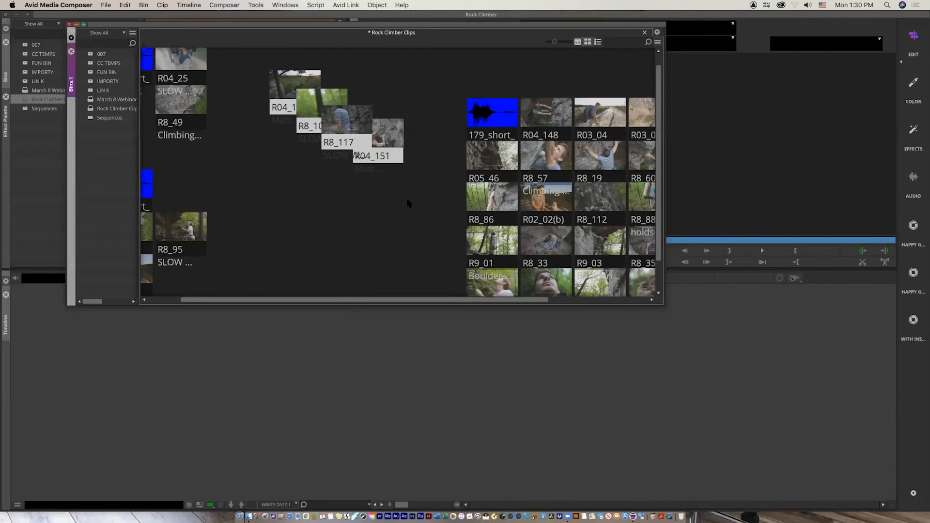
key(End)
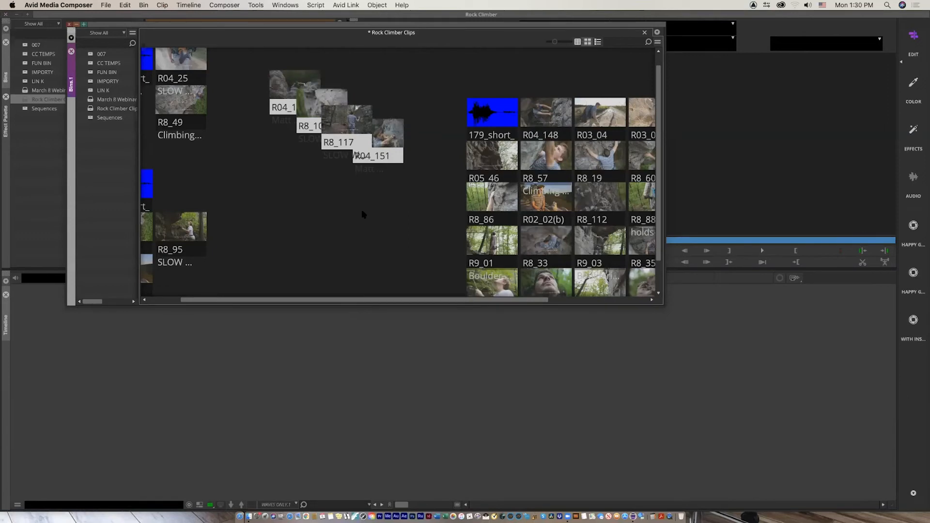
drag(328, 135, 228, 390)
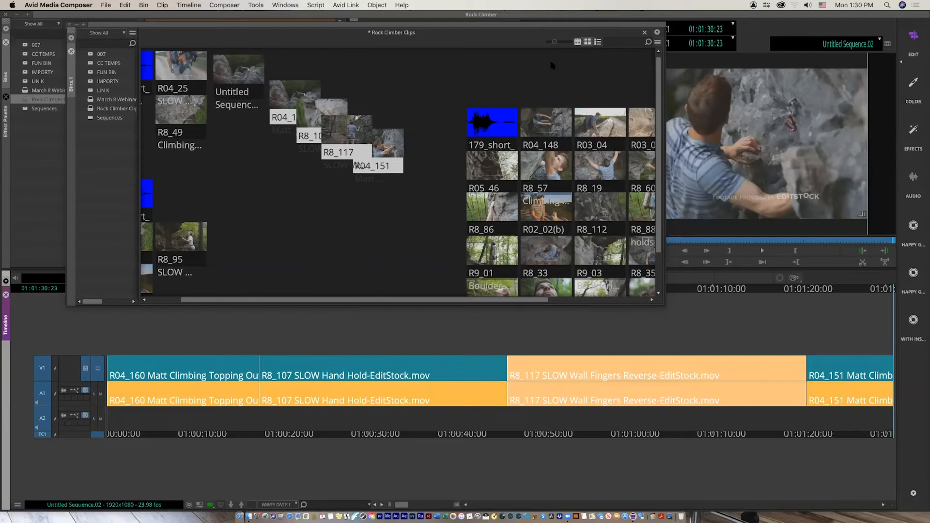
Step: Switch the Rock Climber Clips bin to text view, deselect its clips and bring the color-labelled clips into view
click(578, 43)
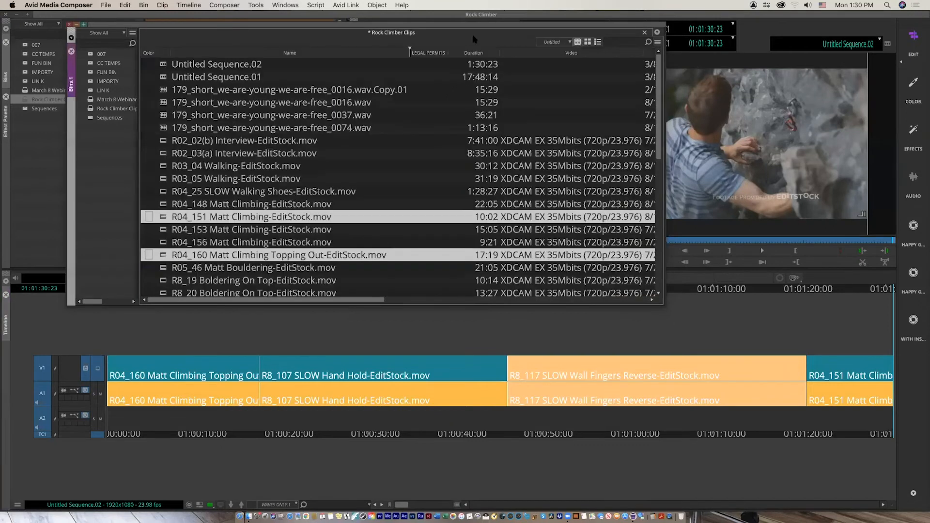
click(153, 128)
scroll(156, 150, down, 4)
scroll(156, 145, up, 4)
scroll(158, 143, down, 5)
scroll(158, 142, down, 3)
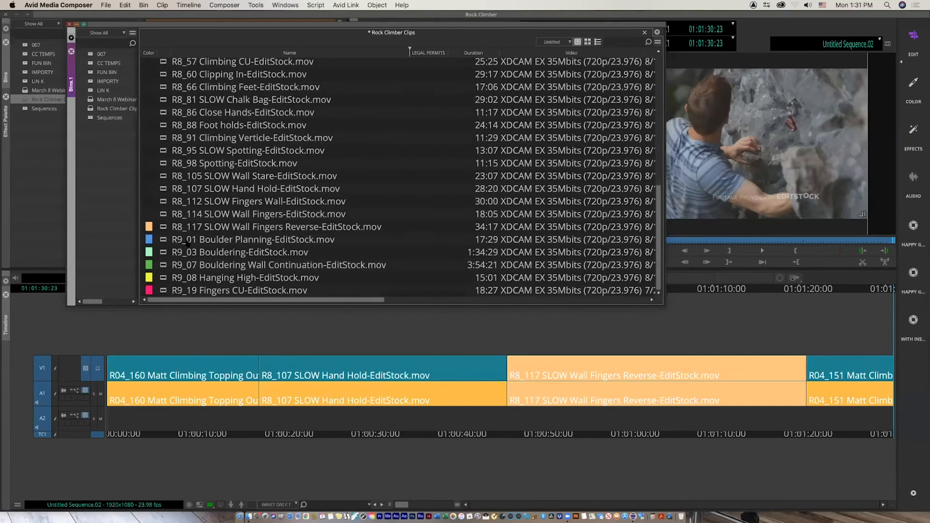
Step: Examine the color swatches and custom color picker for the R8_117 SLOW Wall Fingers Reverse clip without changing its color
click(163, 227)
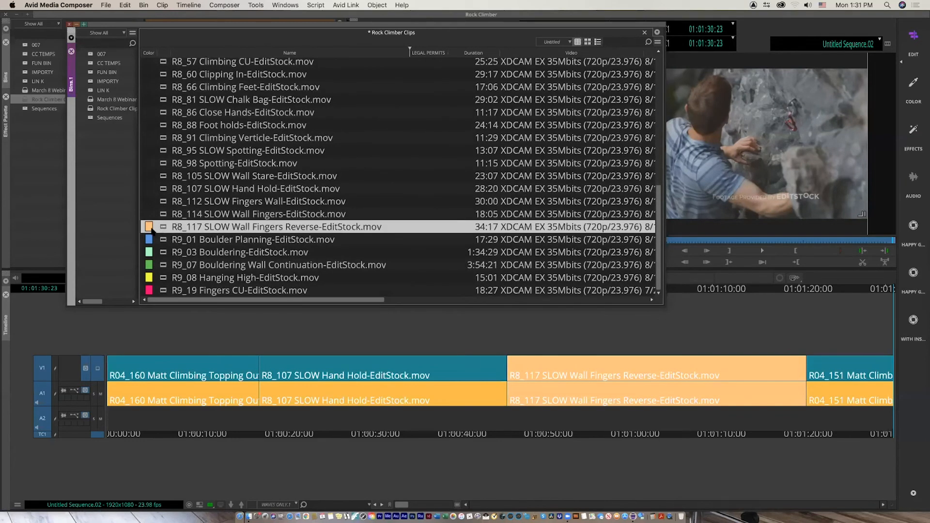
click(148, 229)
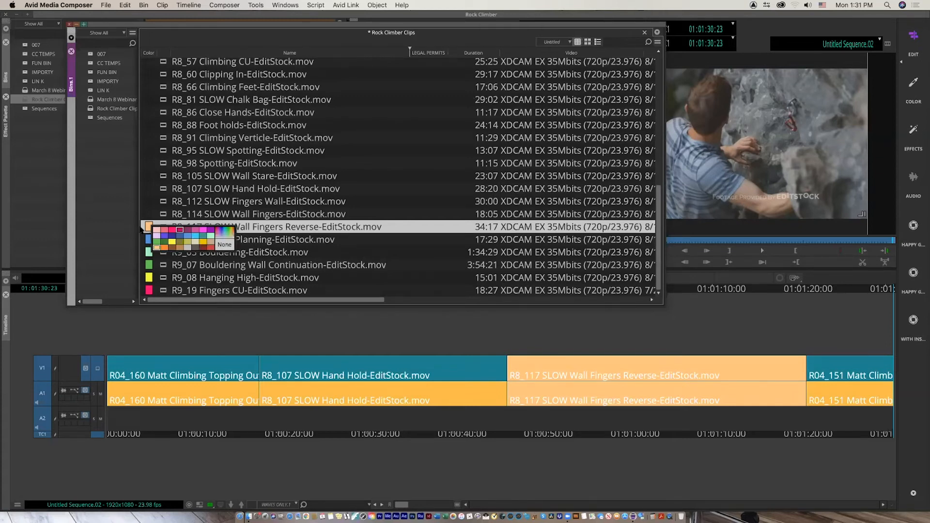
click(226, 235)
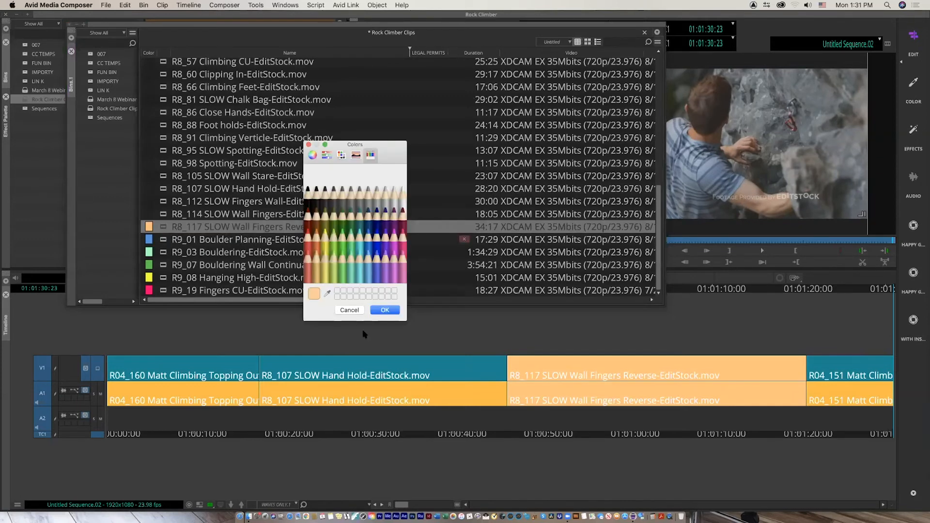
click(352, 312)
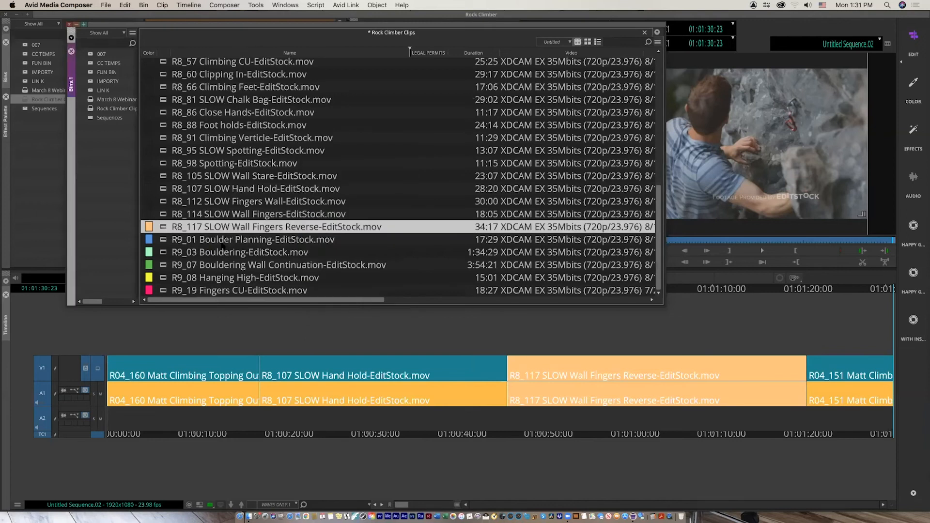
click(163, 240)
click(163, 252)
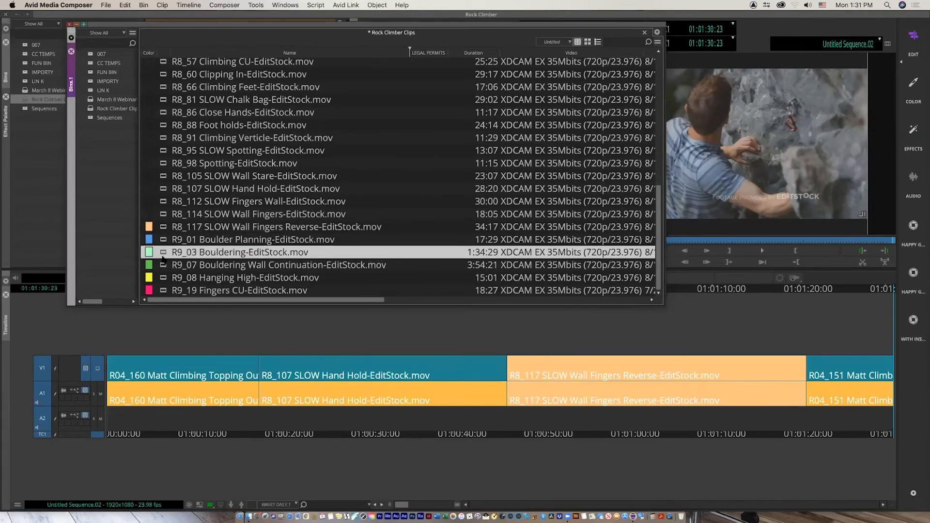
Step: Clear the record monitor and edit the color-labelled clips from R8_117 through R9_19 into a new sequence
click(879, 41)
click(880, 58)
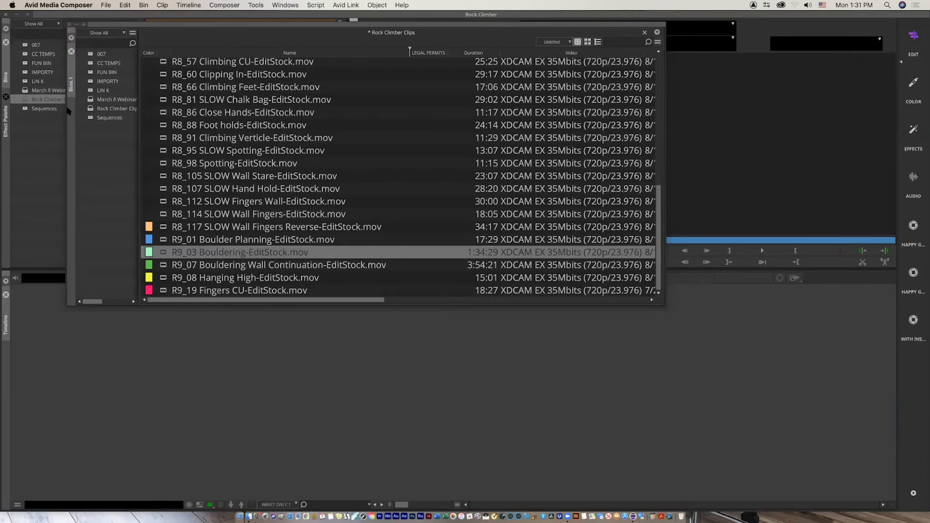
click(163, 226)
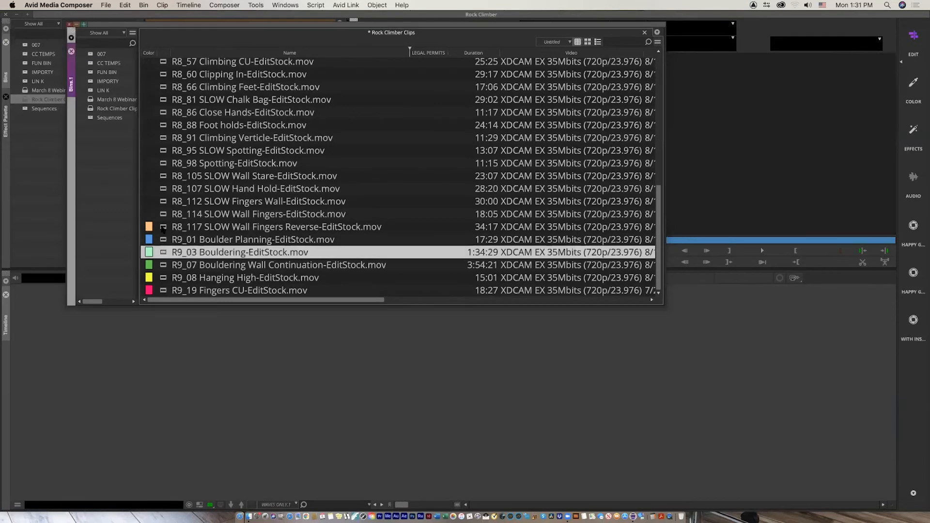
shift+click(163, 291)
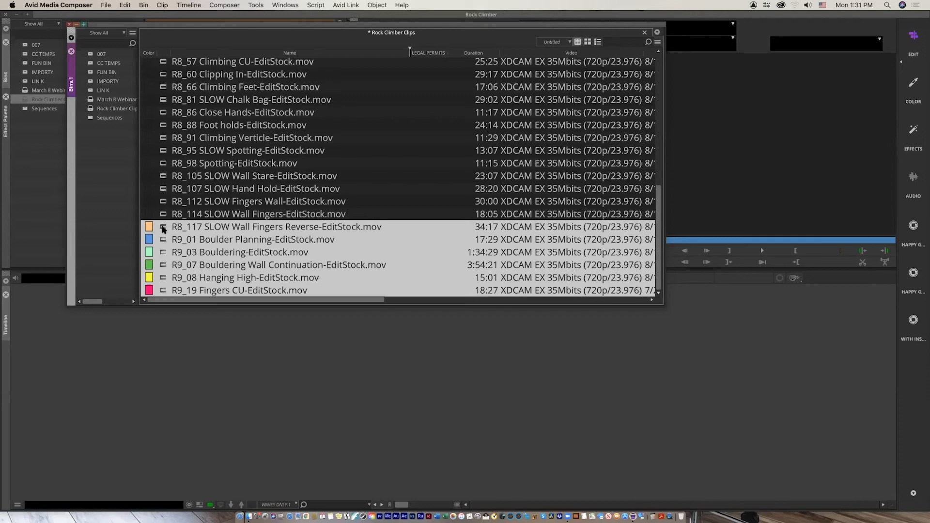
drag(163, 228, 219, 387)
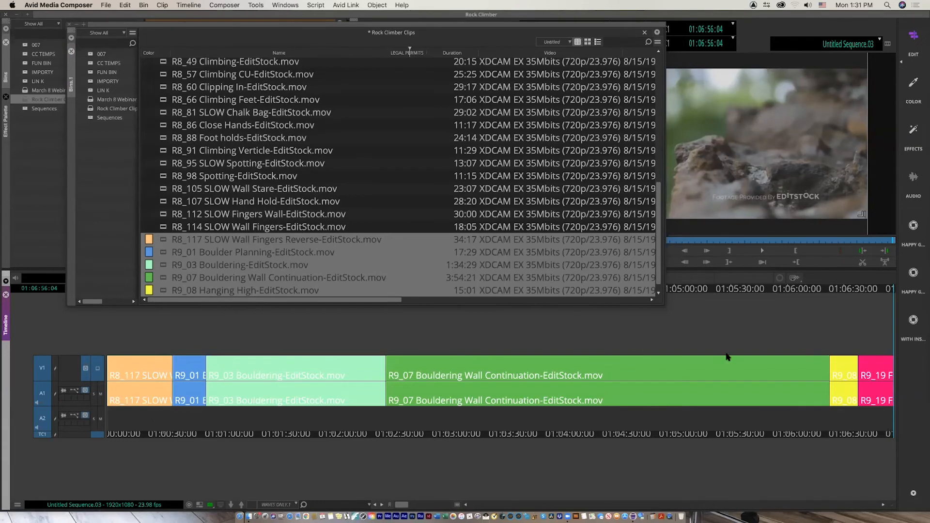
Step: Turn off the display of source clip colors in the timeline
click(17, 505)
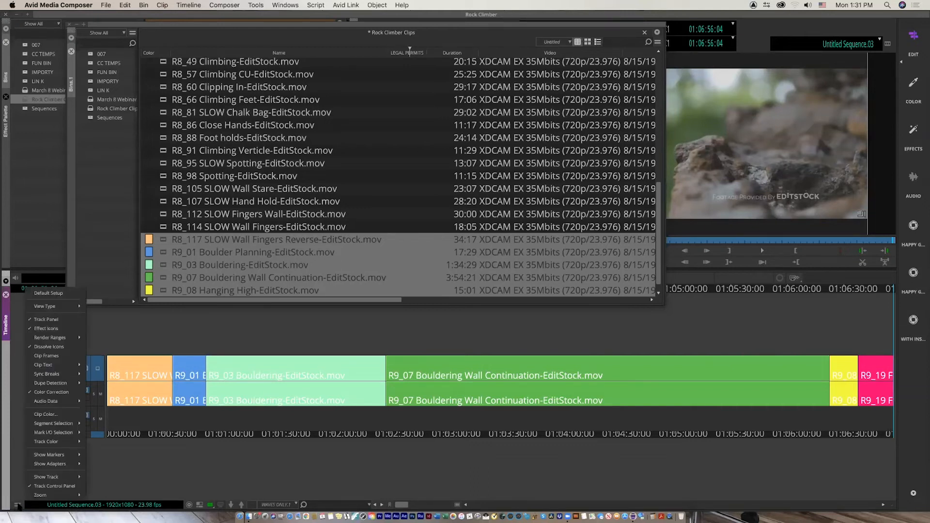
click(34, 415)
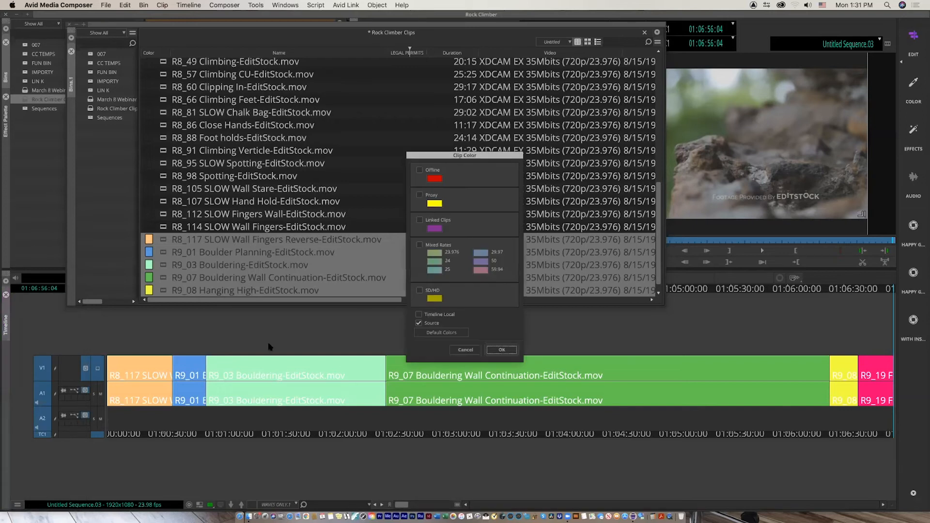
click(419, 323)
click(501, 350)
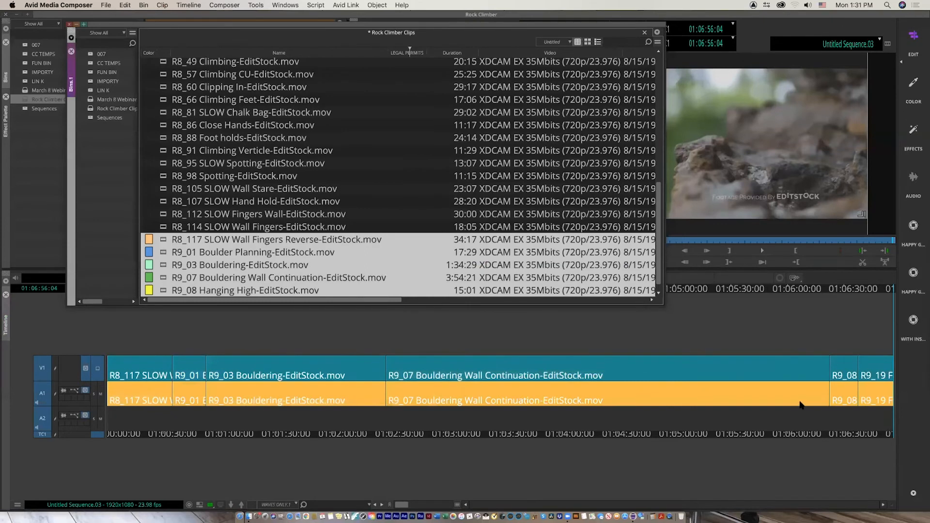
Step: Set the track color of audio track A1 to bright blue (R 31, G 170, B 255)
click(49, 425)
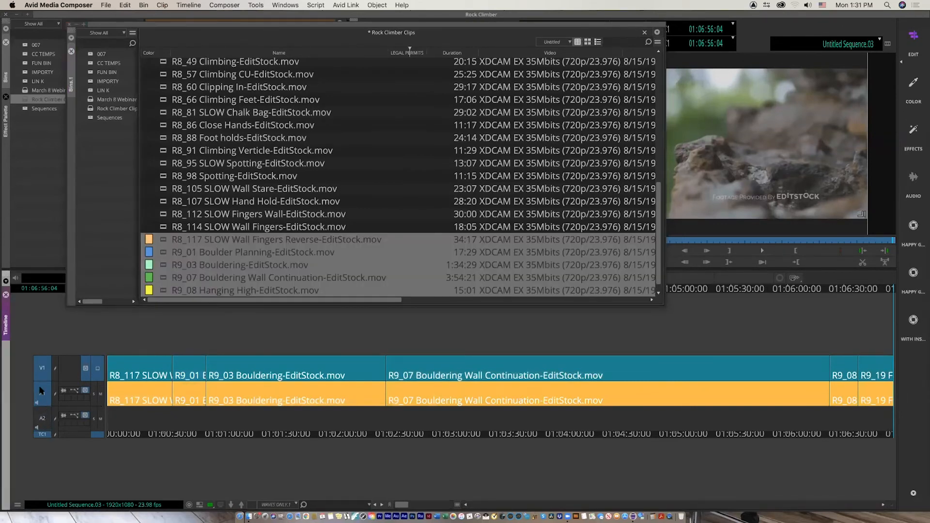
click(41, 376)
click(42, 399)
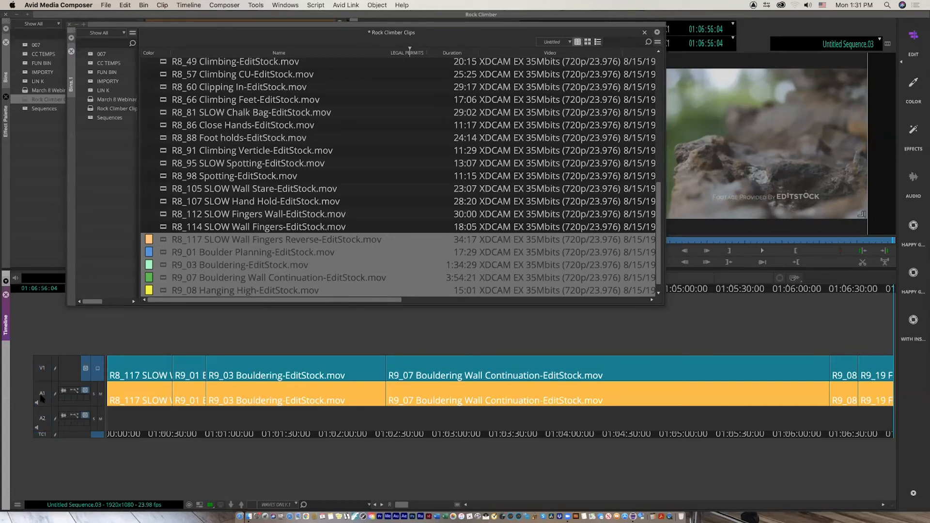
click(42, 398)
right_click(41, 397)
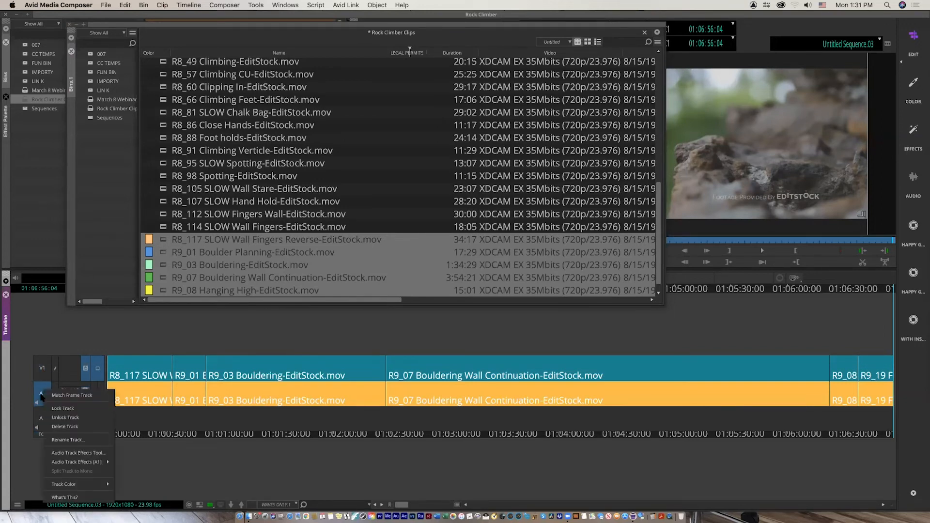
mouse_move(63, 484)
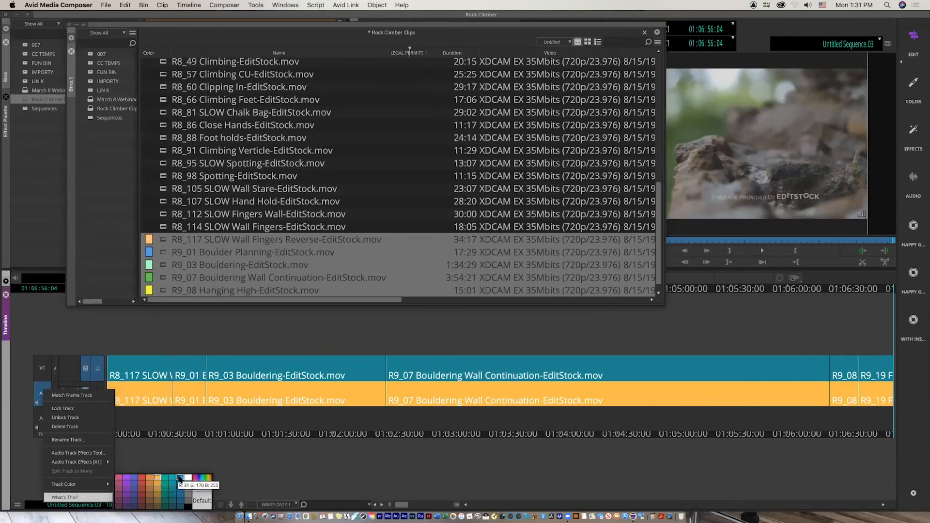
click(180, 478)
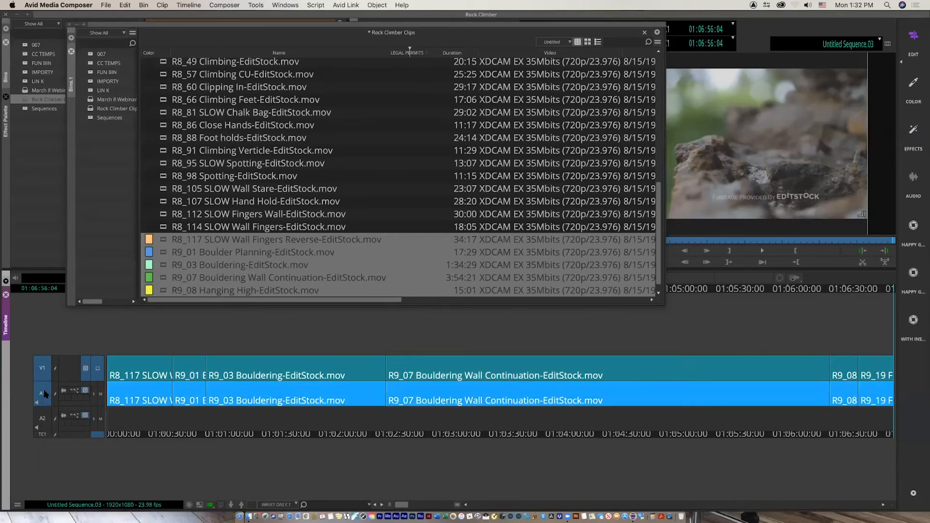
Step: Set the V1 track color to yellow with the custom color picker and turn the display of source clip colors back on
right_click(47, 372)
mouse_move(73, 436)
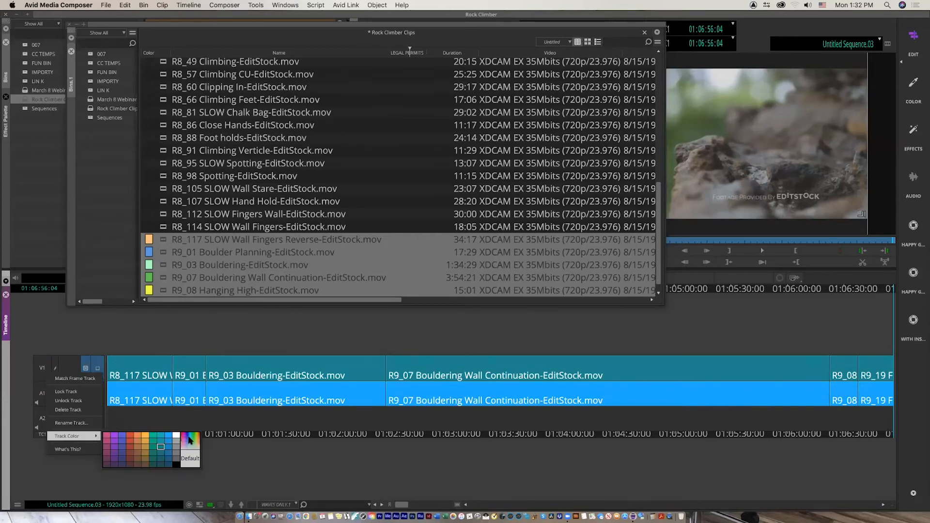
click(183, 439)
click(325, 256)
click(387, 311)
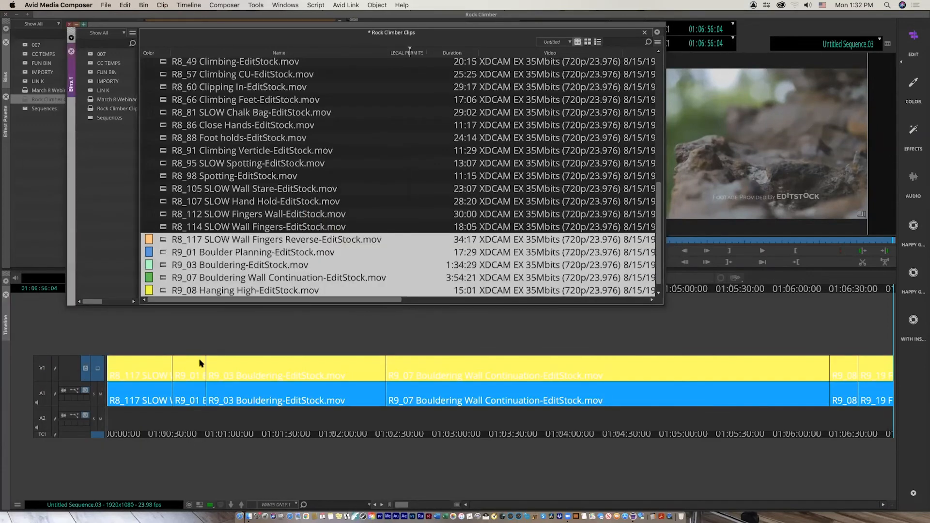
click(409, 335)
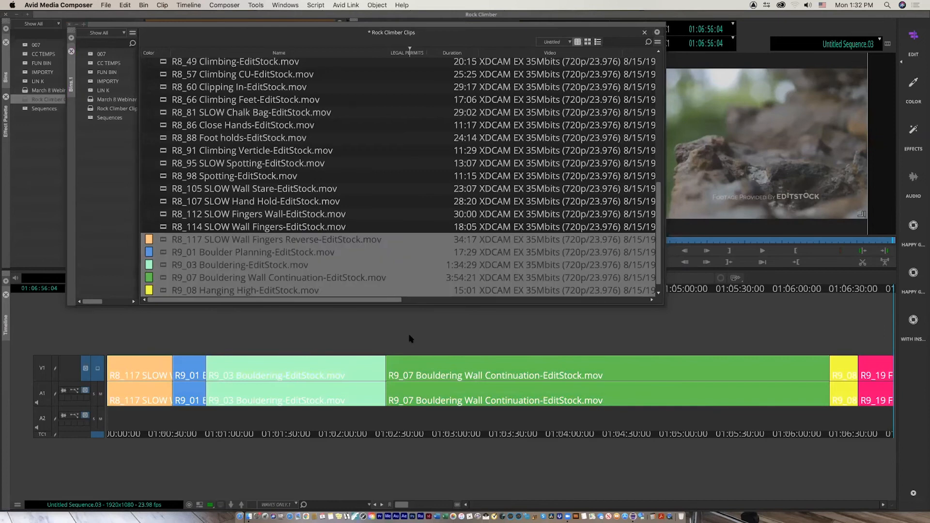
Step: Switch the Rock Climber Clips bin to frame view and enlarge its window for arranging clips
drag(652, 304, 329, 252)
click(164, 101)
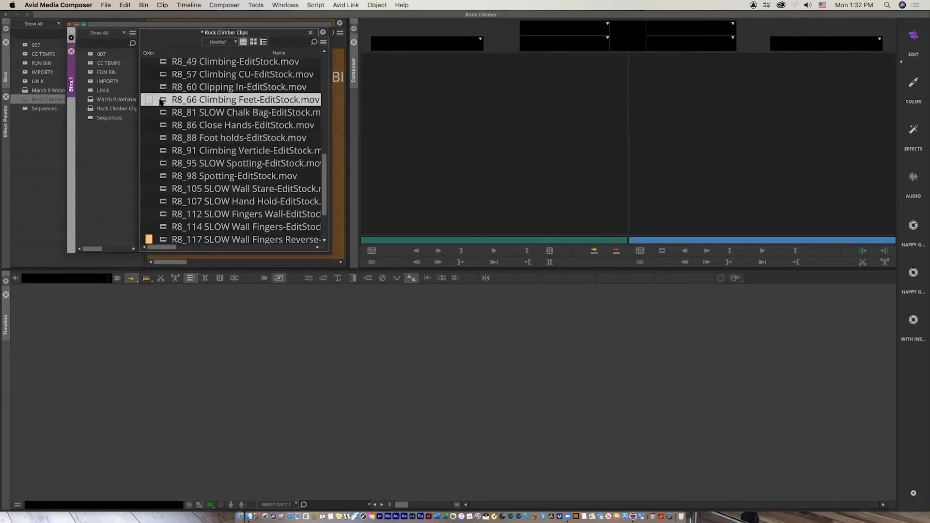
click(253, 42)
drag(333, 255, 770, 364)
Step: Arrange clips R8_57, R8_86, R8_98 and R8_19 as a staggered group in the bin's empty area
drag(539, 181, 256, 221)
drag(485, 199, 254, 214)
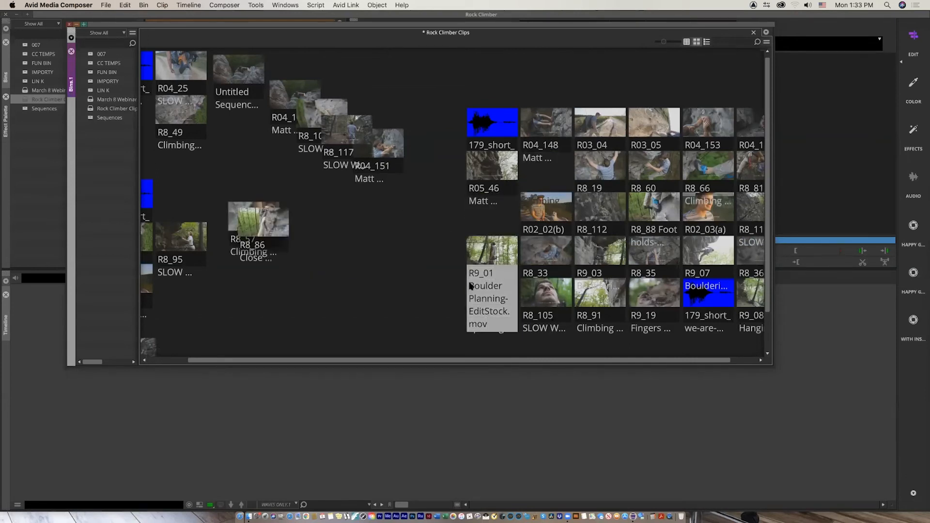
click(459, 294)
drag(494, 300, 282, 233)
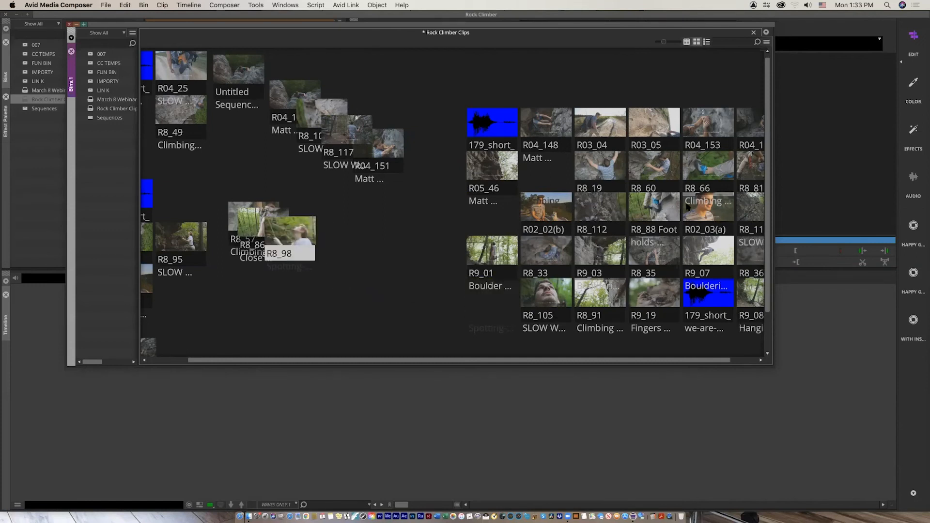
drag(608, 167, 330, 239)
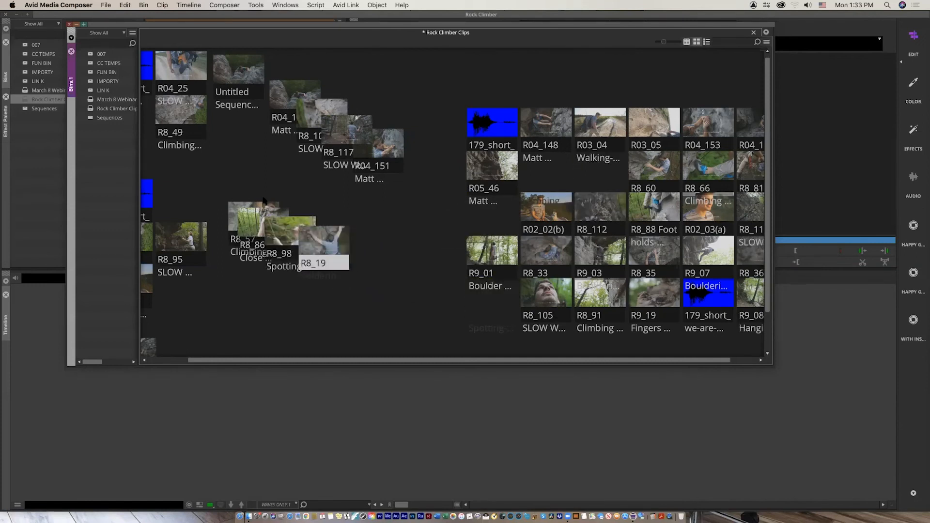
Step: Edit the grouped clips R8_57, R8_86, R8_98 and R8_19 into a new sequence and shrink the bin window
drag(222, 194, 361, 301)
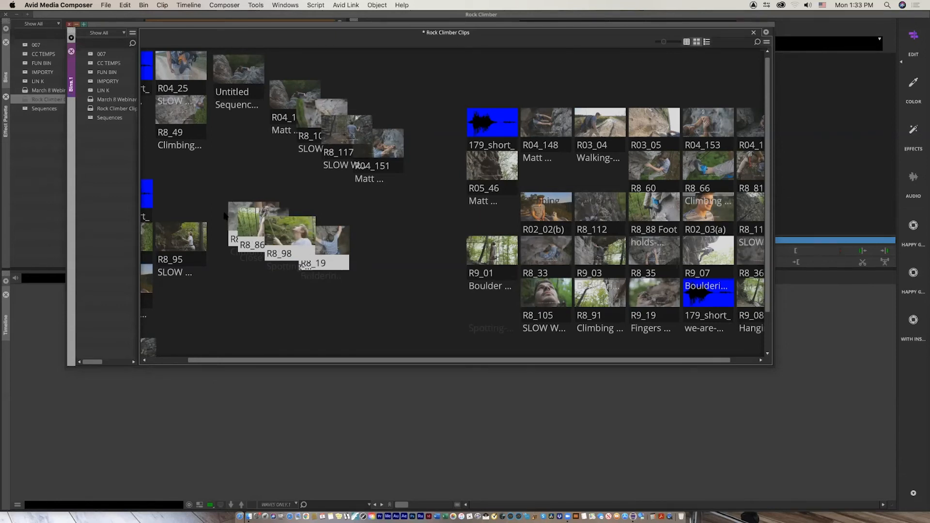
drag(237, 242, 248, 421)
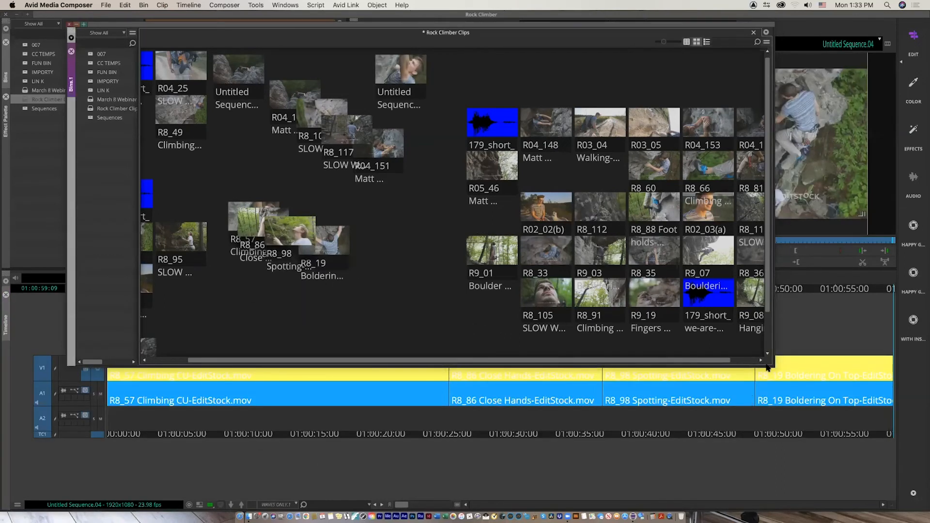
drag(771, 365, 331, 264)
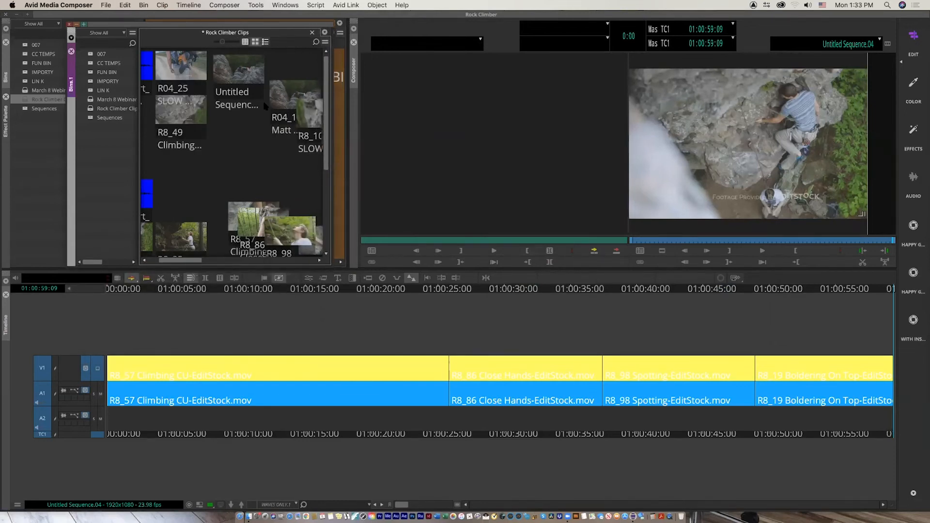
Step: Load R04_160, then R8_95 SLOW Spotting into the source monitor and move R8_95 up in the bin
double_click(294, 103)
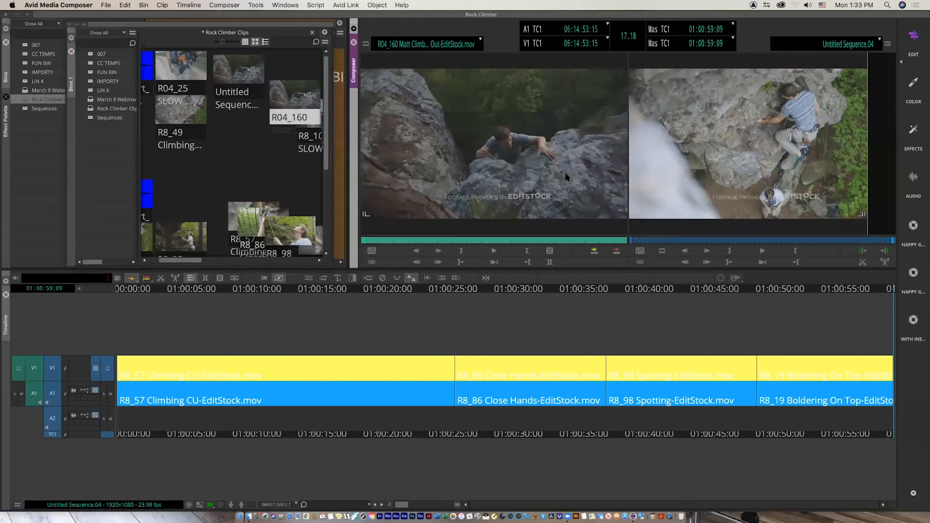
drag(188, 240, 503, 181)
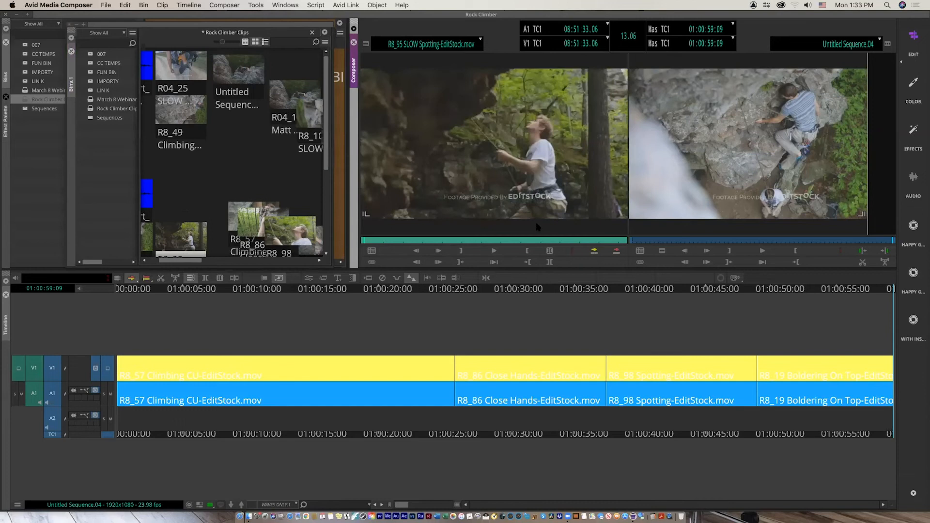
drag(187, 231, 203, 177)
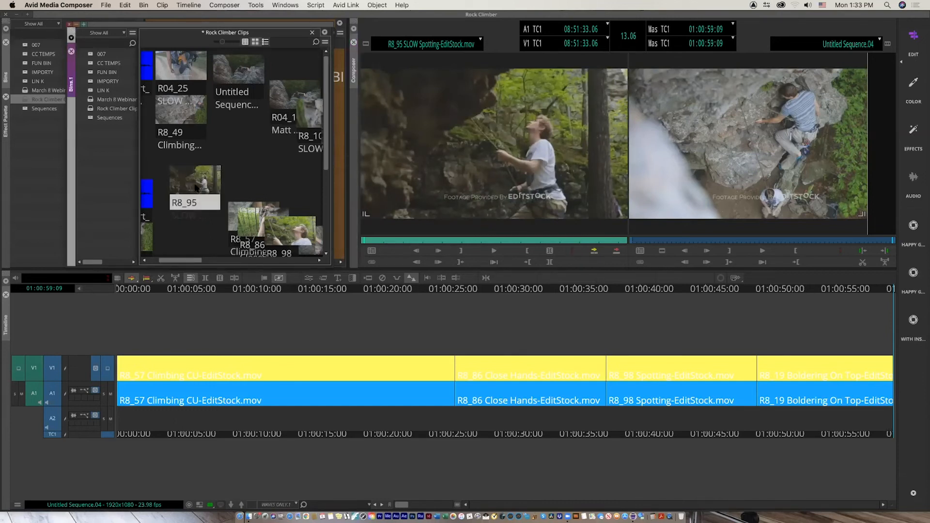
Step: Open the R8_95 SLOW Spotting clip in its own pop-up monitor and place it beside the bin
double_click(198, 186)
drag(220, 119, 129, 107)
click(426, 44)
click(400, 88)
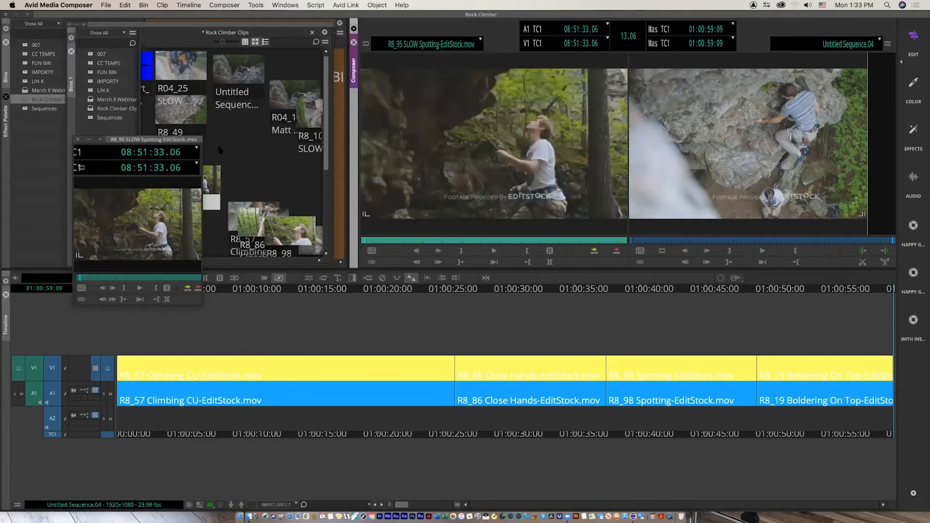
drag(176, 140, 157, 122)
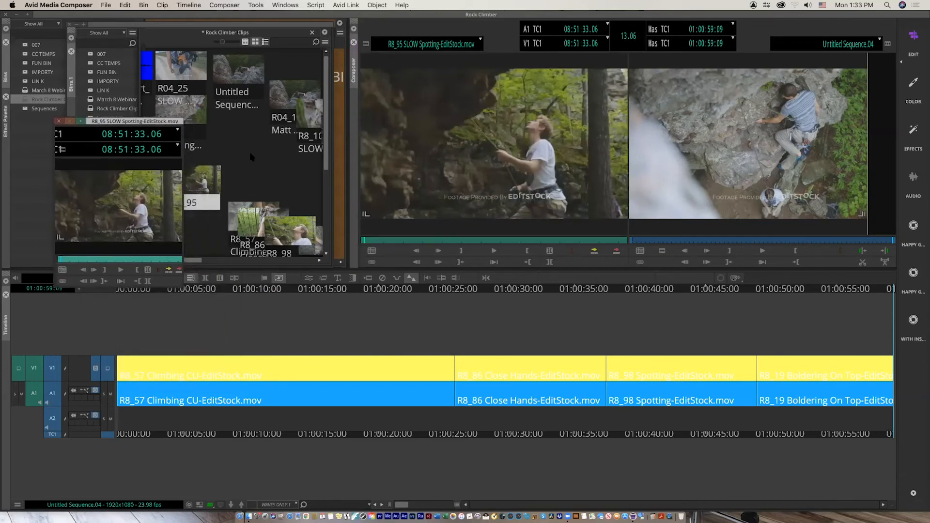
Step: Open R04_25 SLOW Walking Shoes in a second pop-up monitor, place it beside the R8_95 monitor and enlarge it
click(178, 57)
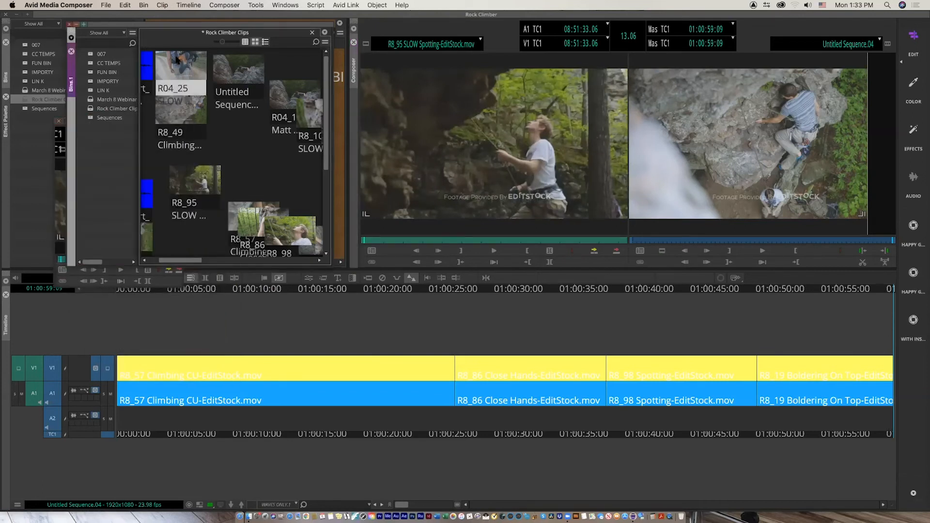
double_click(177, 60)
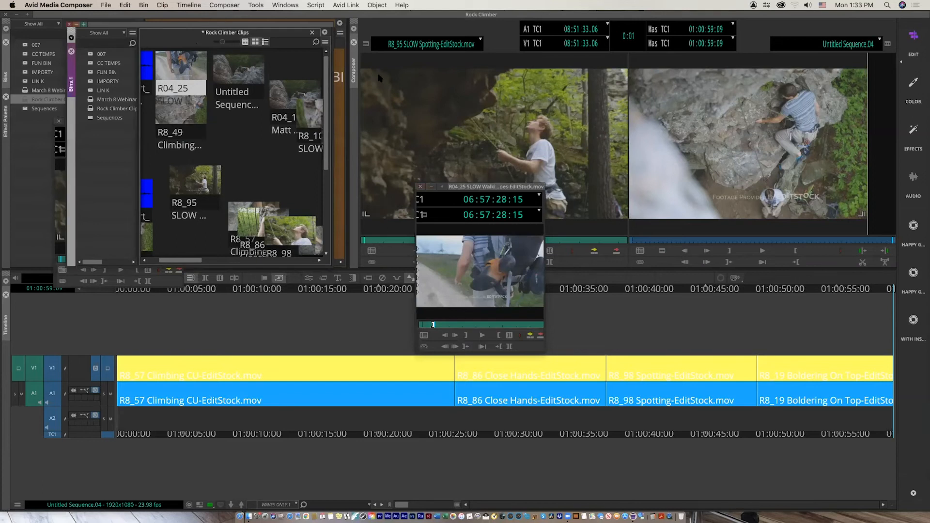
drag(230, 25, 755, 105)
drag(519, 187, 296, 116)
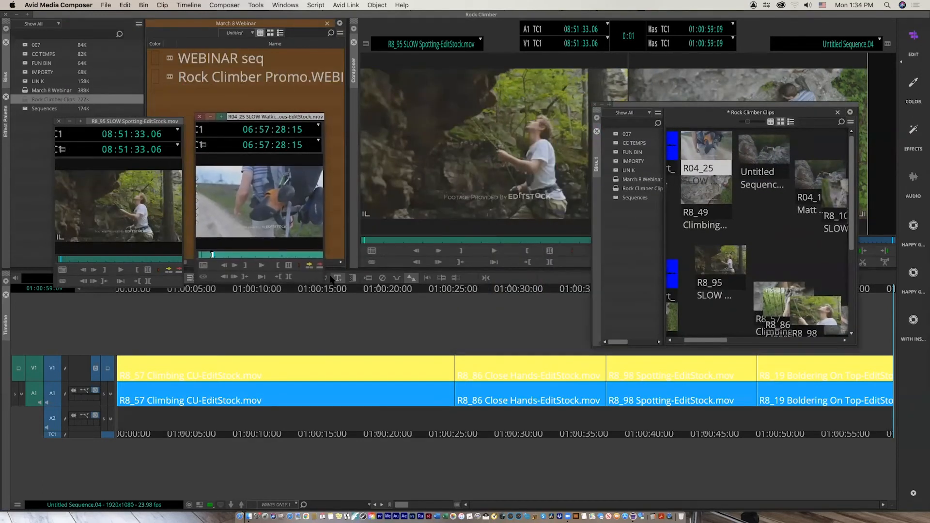
drag(323, 270, 346, 355)
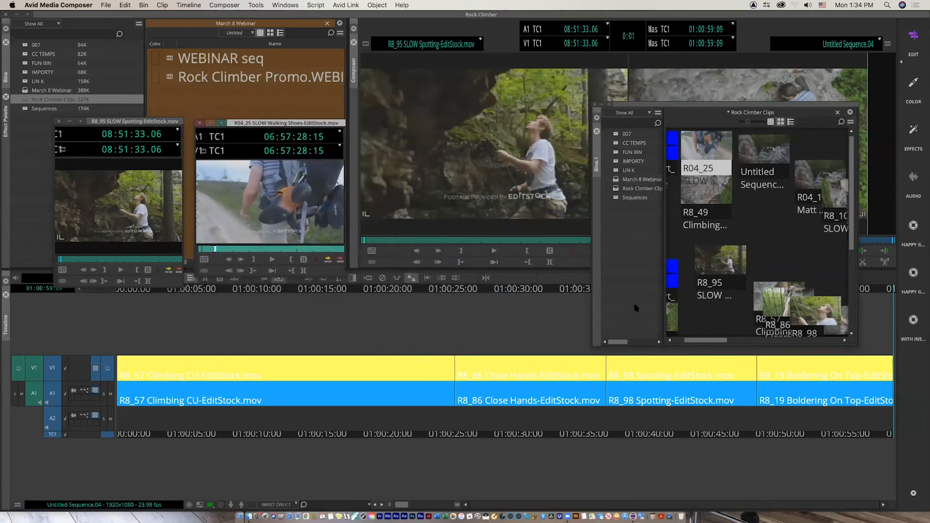
Step: Move the floating Rock Climber Clips bin away from the monitors and close its window
drag(691, 106, 312, 186)
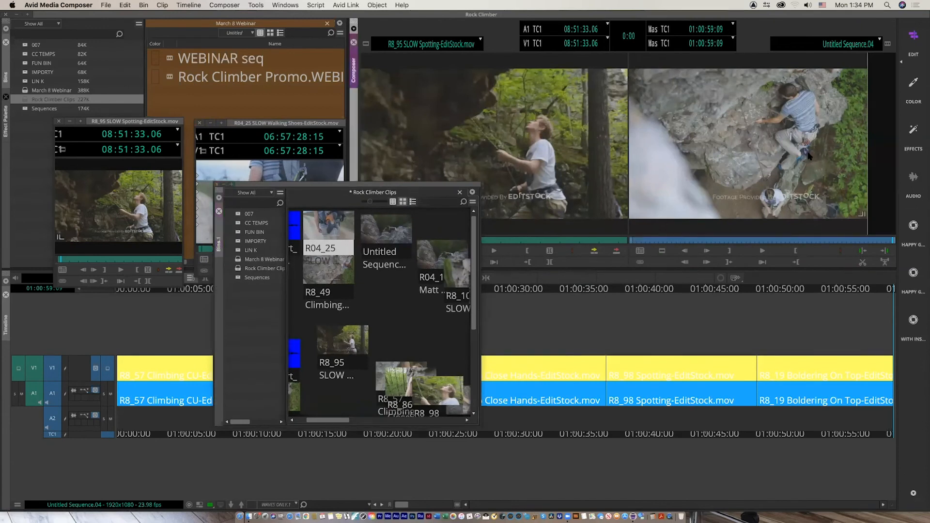
click(542, 121)
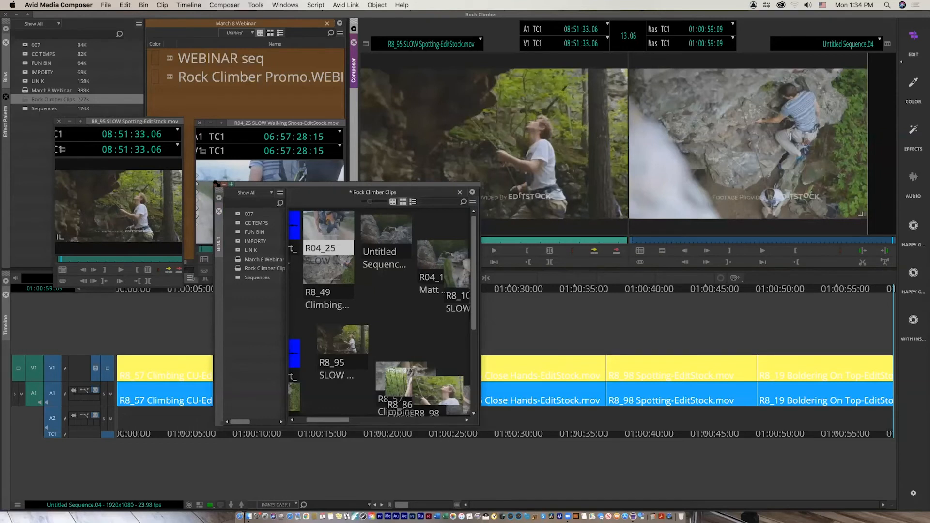
click(217, 184)
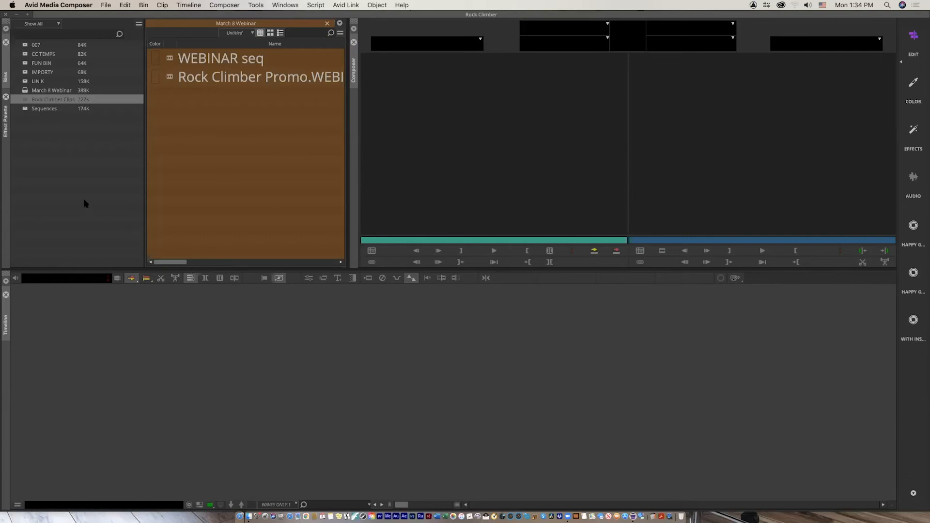
Step: Examine the sample rate conversion options in the audio import settings, then cancel the settings and the import
right_click(203, 147)
mouse_move(244, 162)
click(287, 170)
click(153, 404)
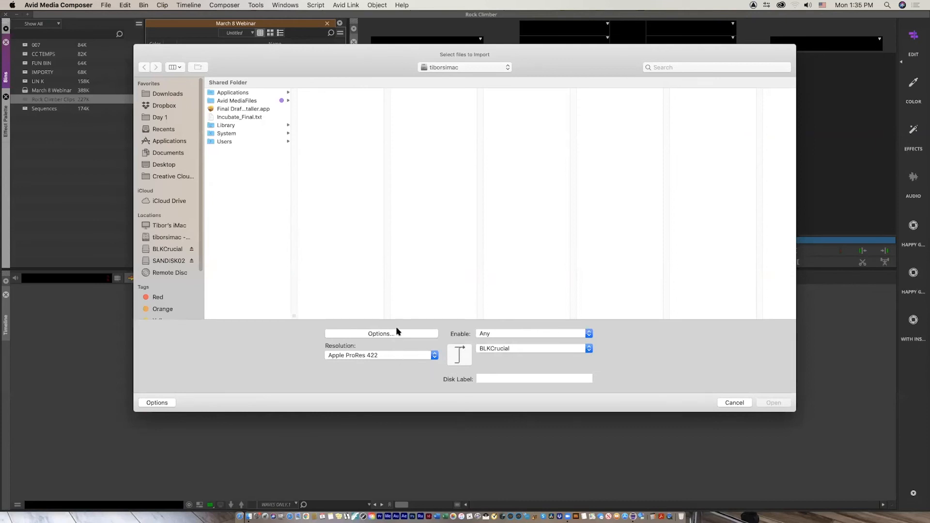
click(397, 333)
click(436, 121)
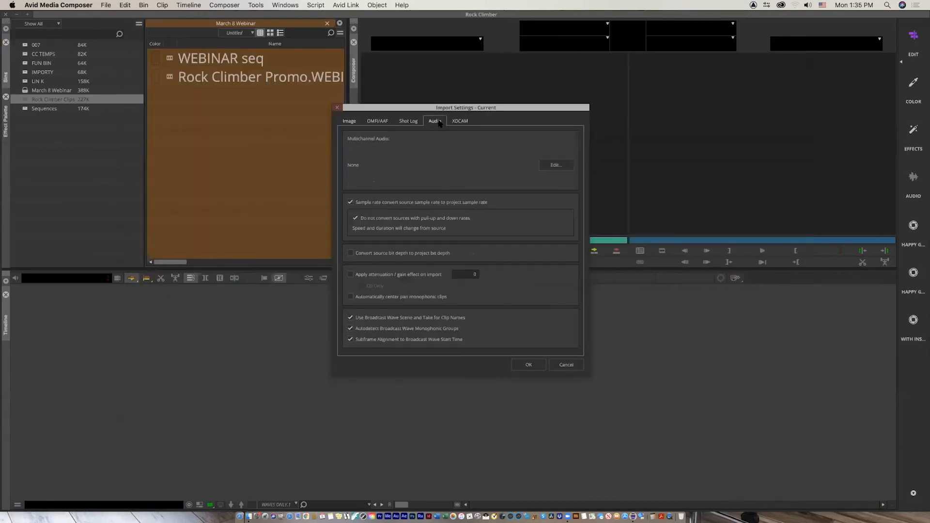
click(355, 218)
click(566, 365)
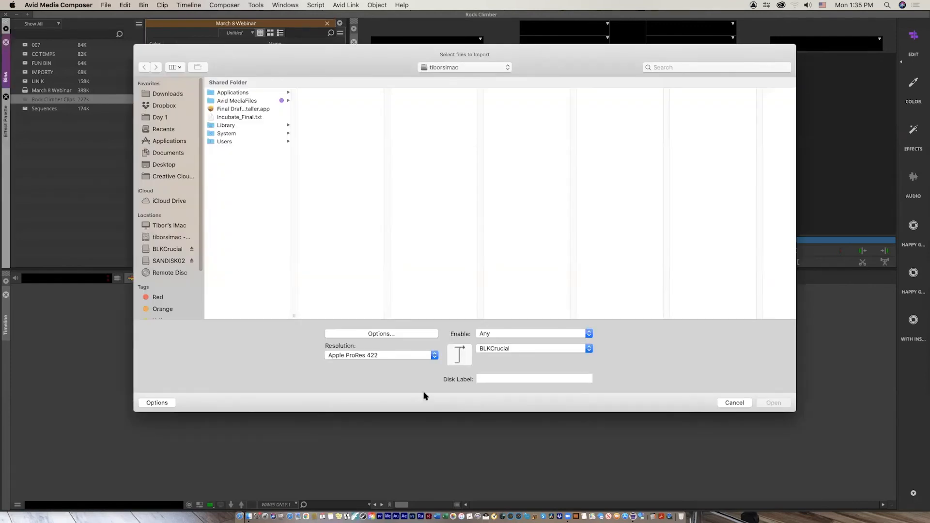
click(732, 404)
Step: Review the project's format settings and the sample rate in the Audio Project settings, then close the settings
key(super+)
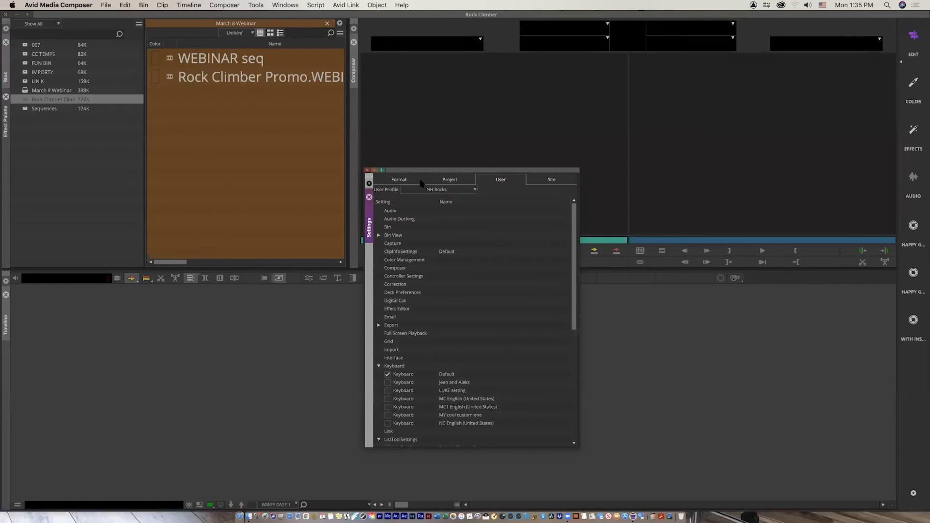
click(399, 179)
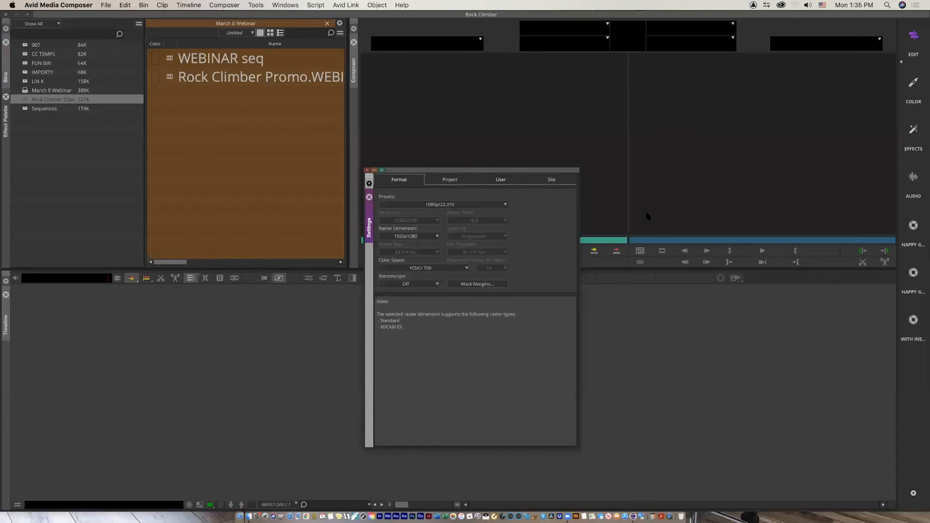
click(451, 179)
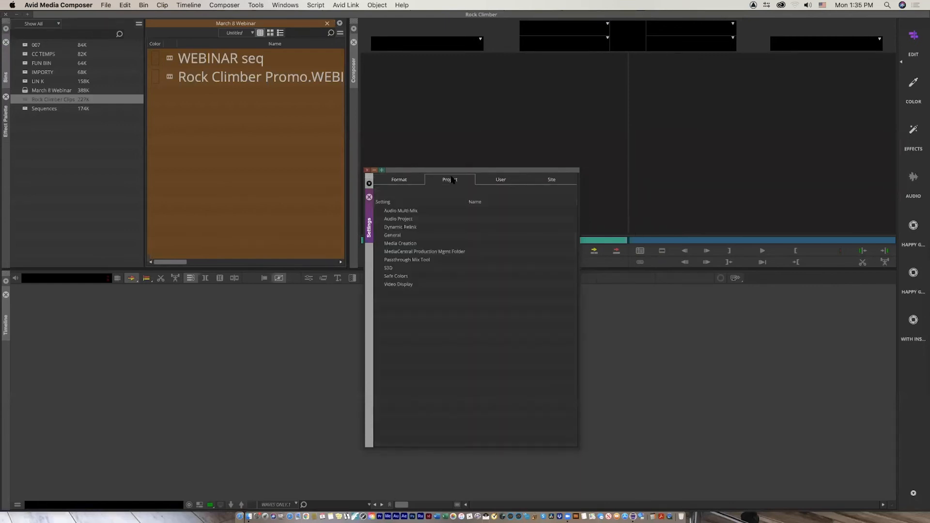
double_click(411, 219)
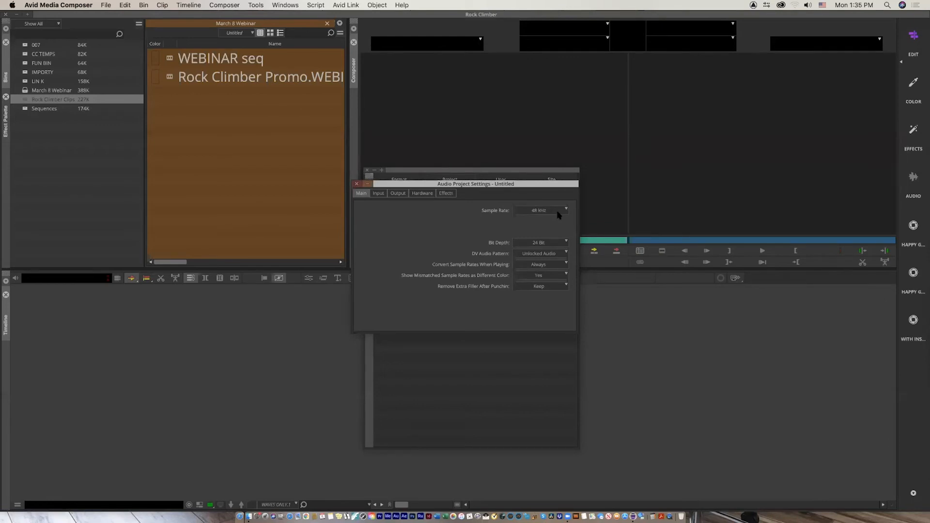
click(357, 184)
click(367, 170)
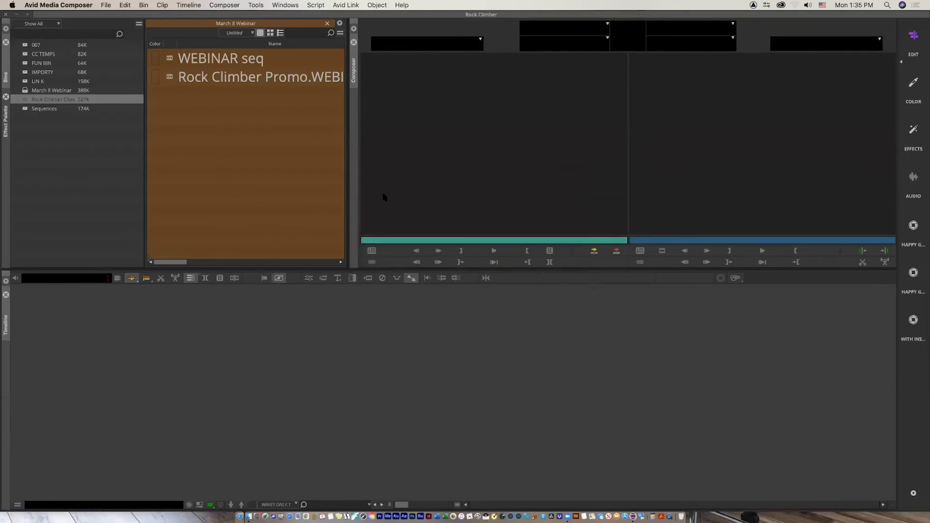
Step: Load WEBINAR seq from the March 8 Webinar bin into the timeline and move the playhead to the R9_07 Bouldering Wall clip
click(179, 87)
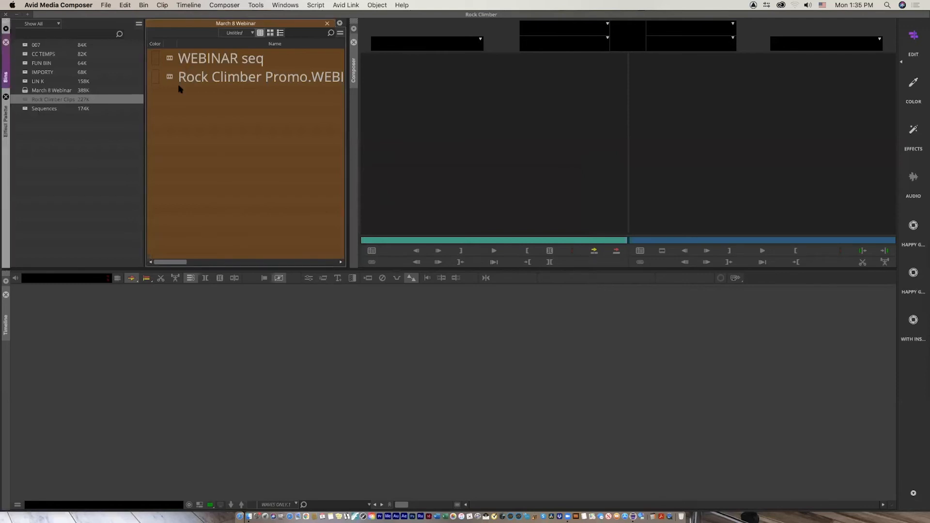
double_click(171, 60)
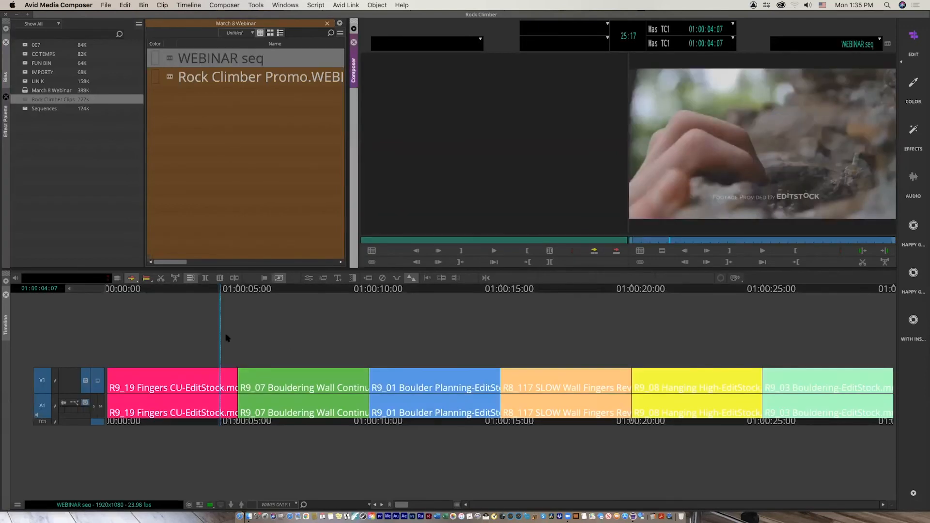
drag(441, 306, 252, 274)
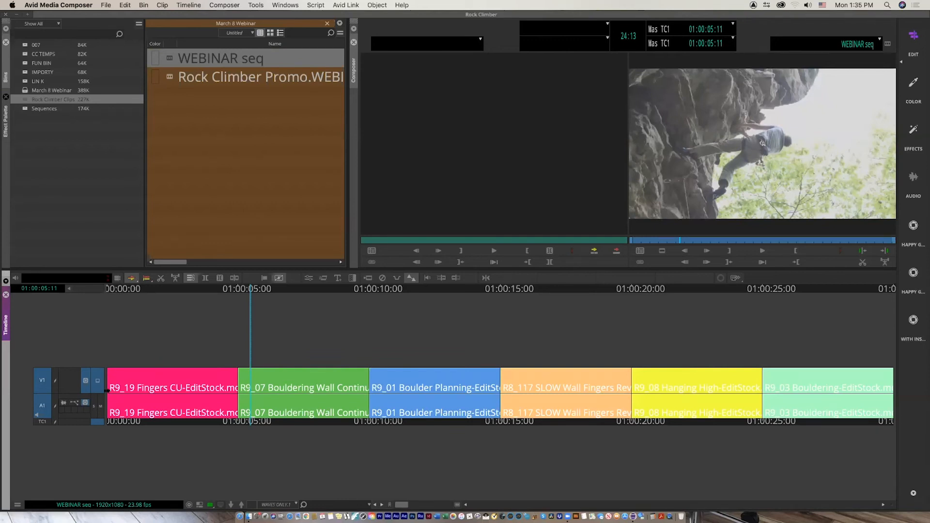
Step: Enlarge the height of the V1 and A1 tracks in the WEBINAR seq timeline
key(super+l)
key(super+l)
key(super+l)
key(super+l)
key(super+l)
key(super+l)
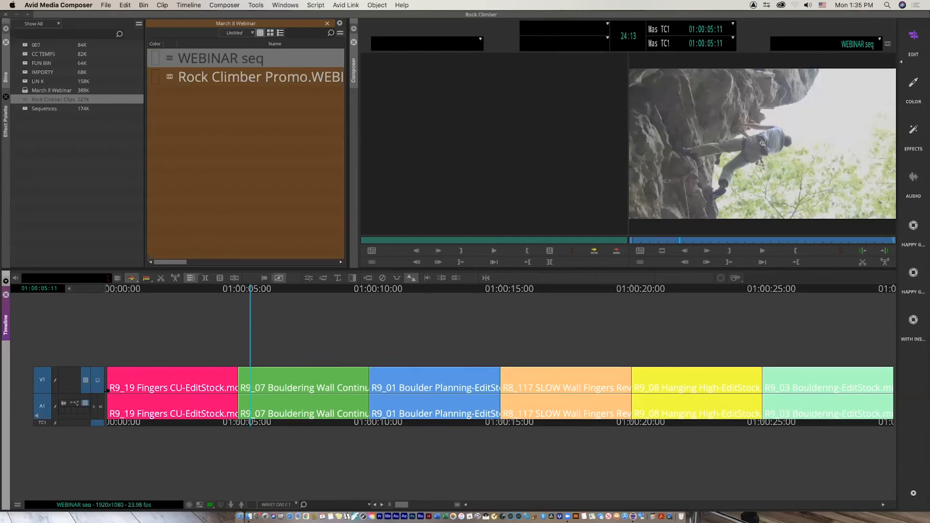
key(super+l)
key(super+l)
key(super+l)
key(super+l)
key(super+l)
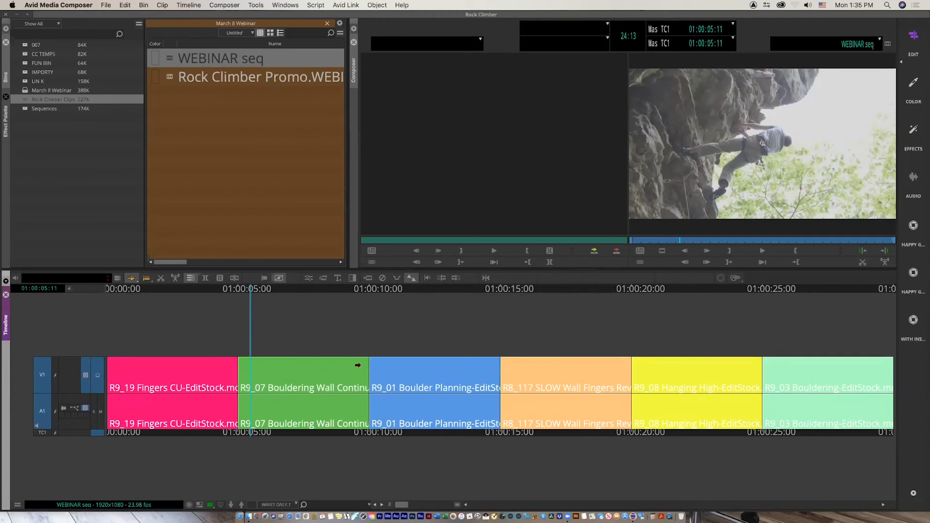
Step: Try moving the R9_07 Bouldering Wall clip in the timeline, including earlier over the R9_19 Fingers CU clip, and undo each move
click(306, 361)
drag(277, 362, 269, 364)
key(ctrl+z)
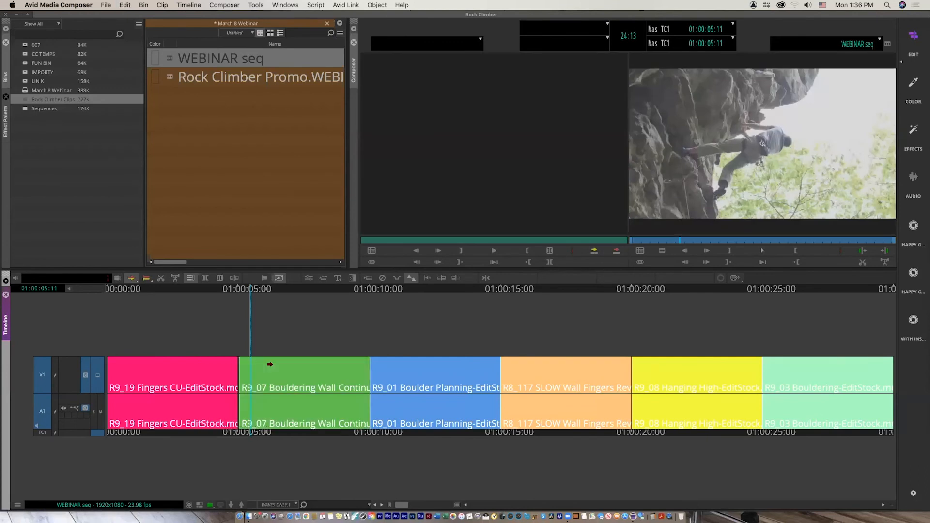
key(ctrl+z)
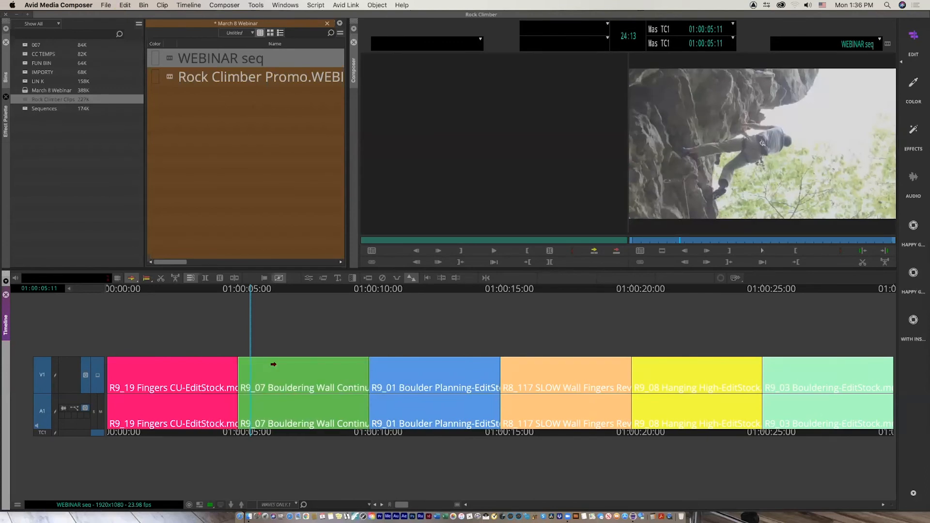
click(278, 378)
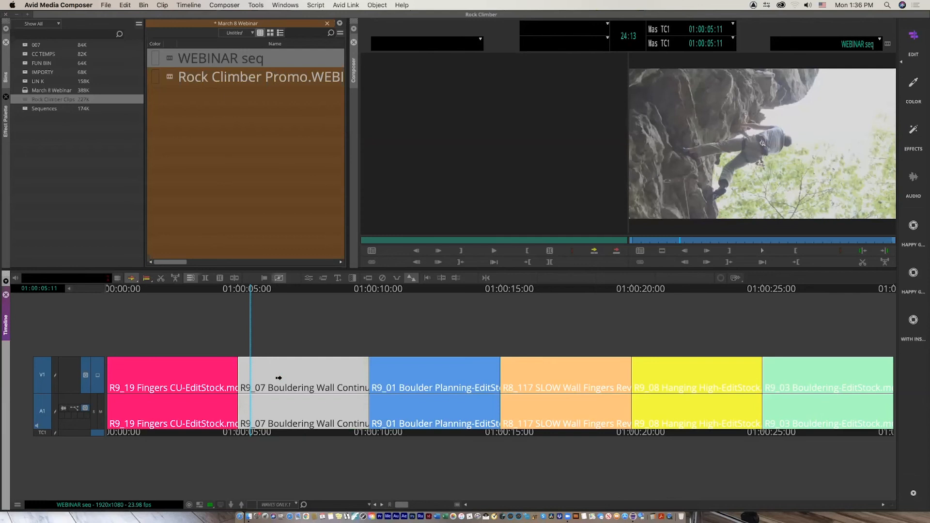
drag(257, 378, 198, 374)
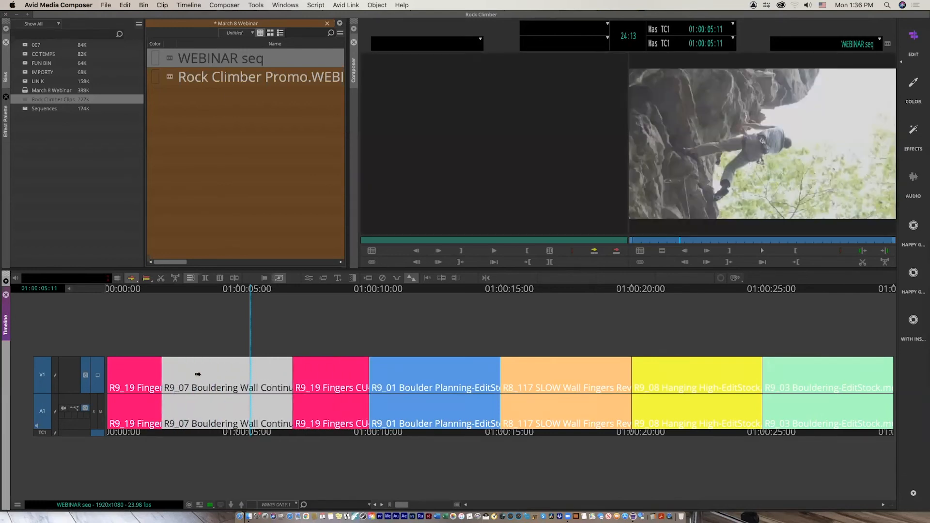
key(ctrl+z)
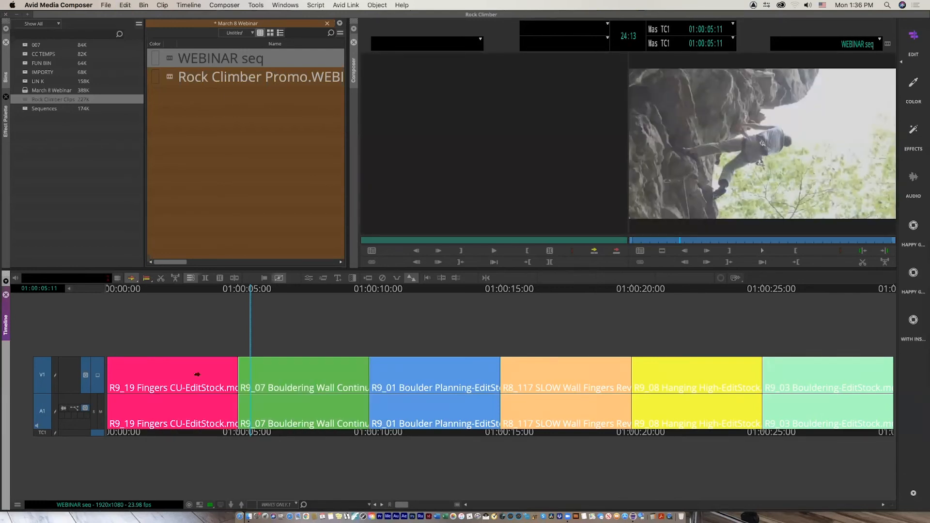
Step: Try an overwrite trim of the R9_07 Bouldering Wall clip's tail back to 01:00:07:16, and undo it
click(364, 359)
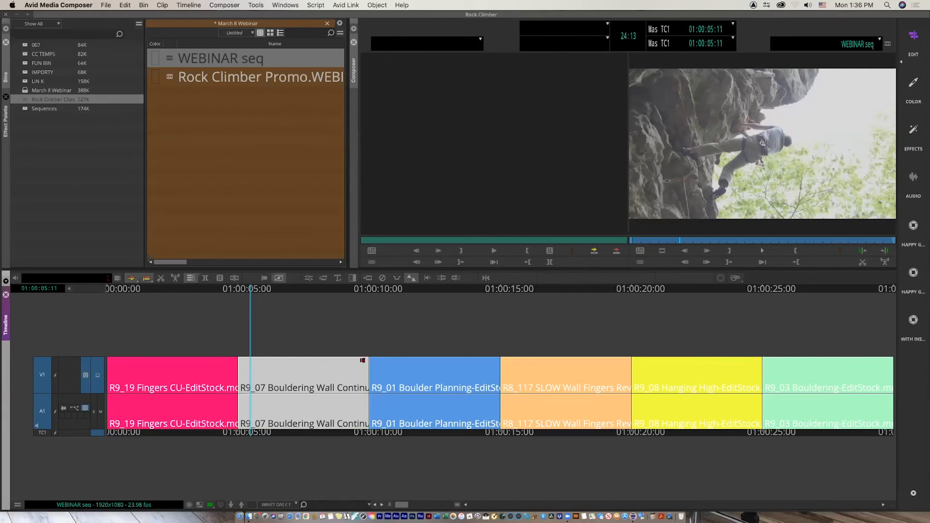
drag(364, 360, 306, 362)
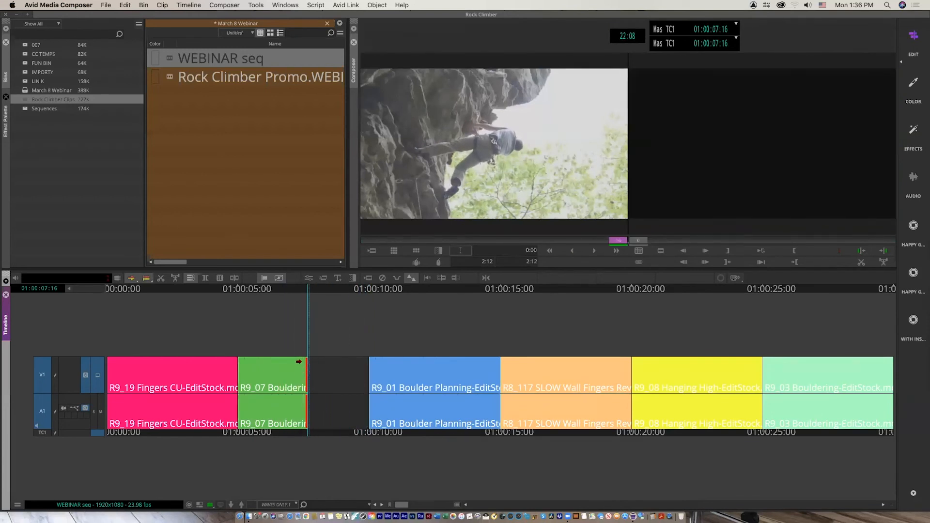
key(super+z)
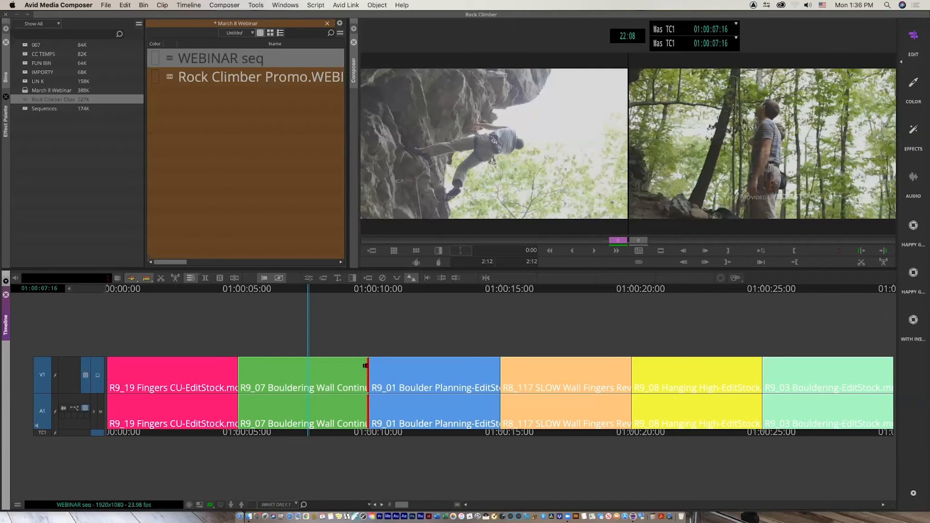
Step: Try a ripple trim of the R9_07 Bouldering Wall clip's tail to 01:00:07:05, undo it and leave trim mode
drag(367, 384, 294, 391)
key(super+slash)
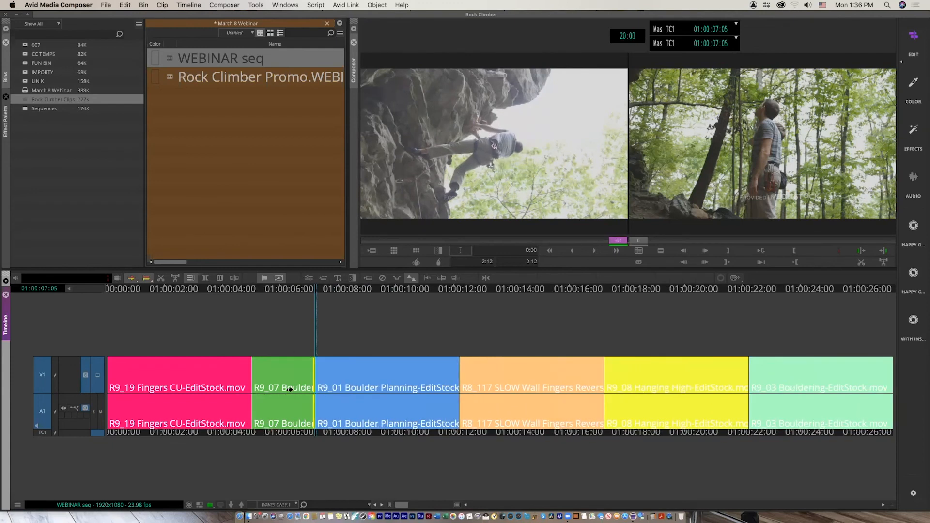
key(super+z)
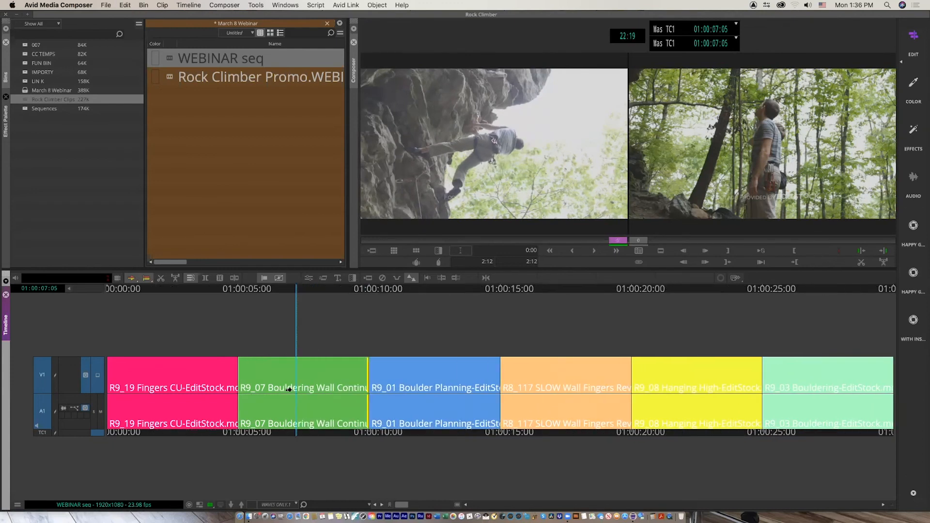
key(u)
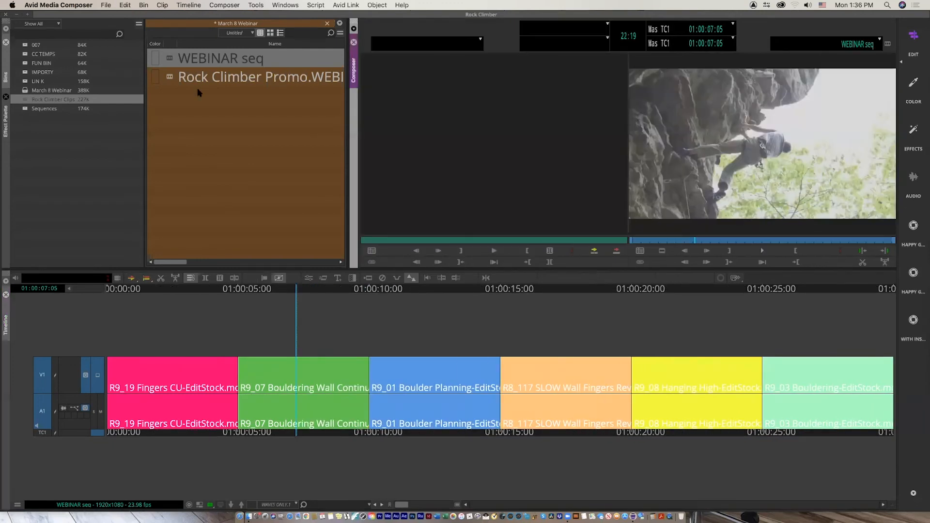
Step: Add a 24-frame Dissolve starting at the cut between the R9_19 Fingers CU and R9_07 Bouldering Wall clips, and play it back
click(220, 291)
drag(221, 291, 238, 311)
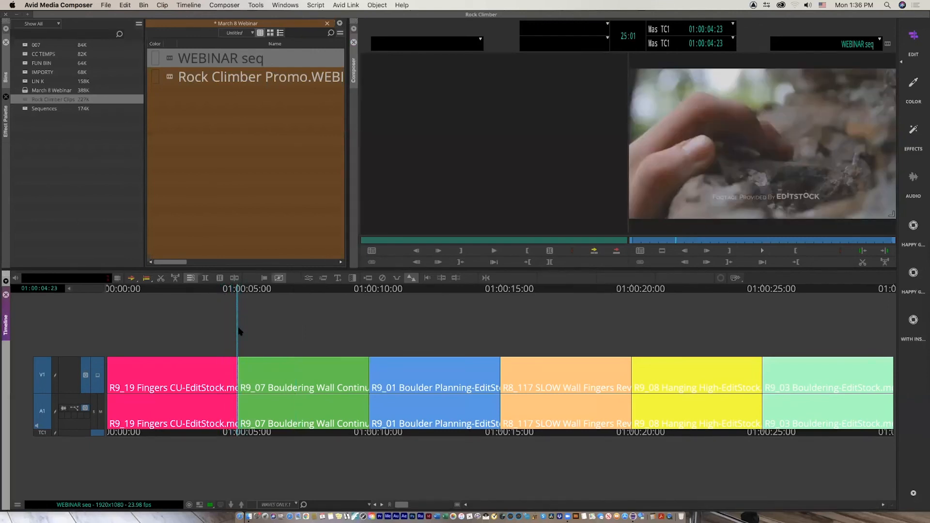
click(352, 279)
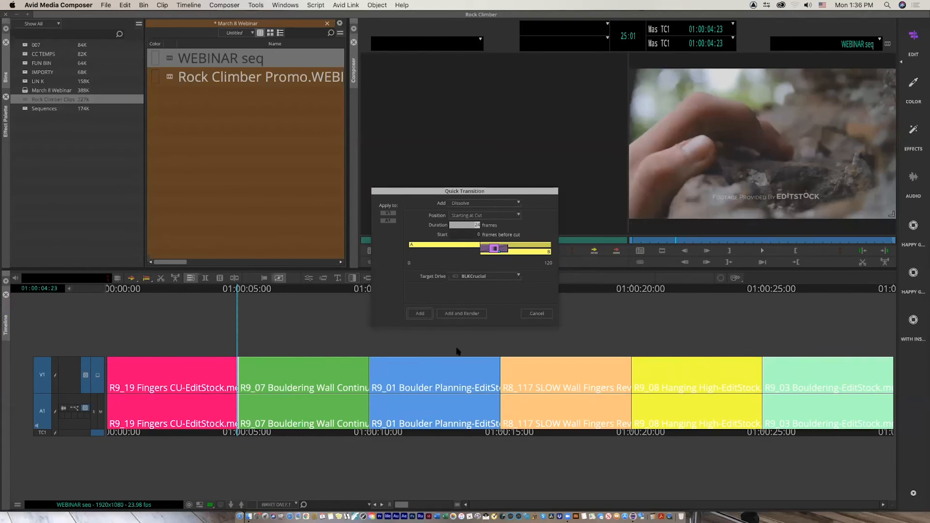
click(421, 316)
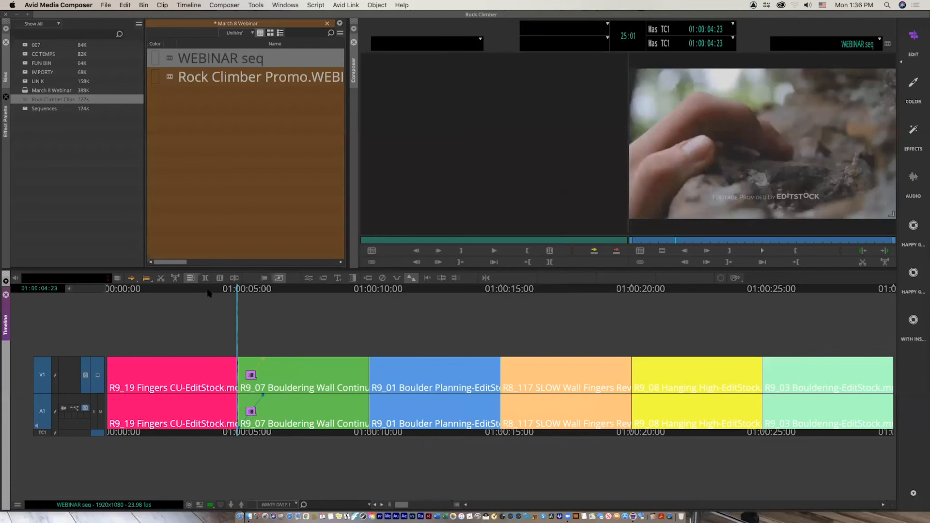
click(208, 293)
key(space)
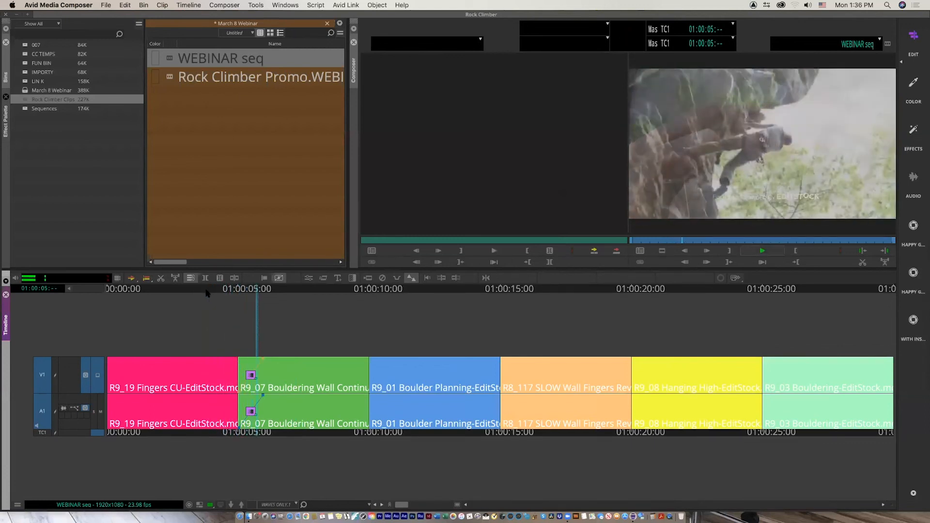
key(space)
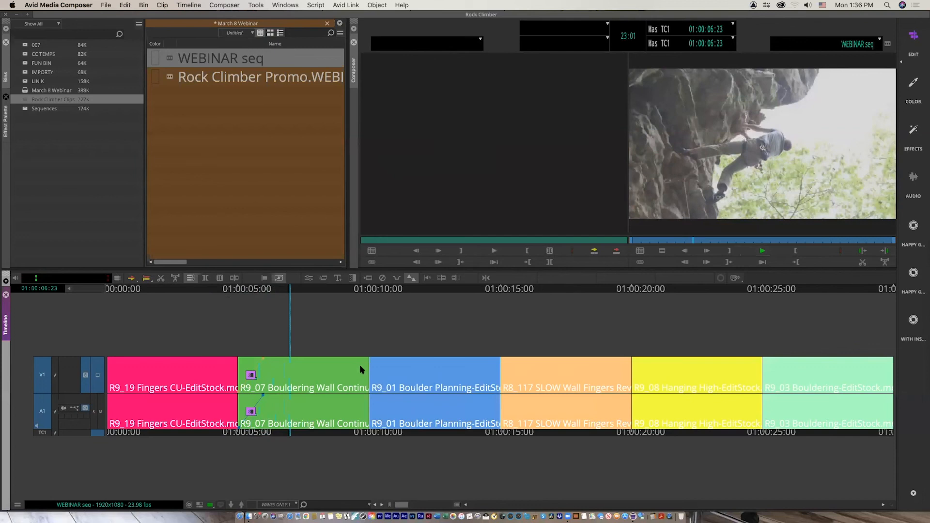
Step: Mark an In point at 01:00:09:05 and an Out point at 01:00:26:02 in the sequence
click(349, 291)
key(i)
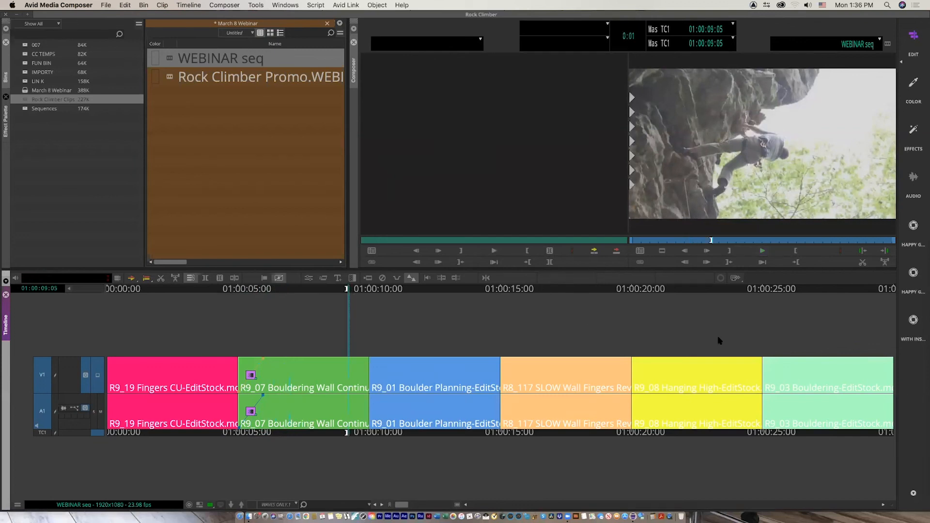
click(792, 290)
key(o)
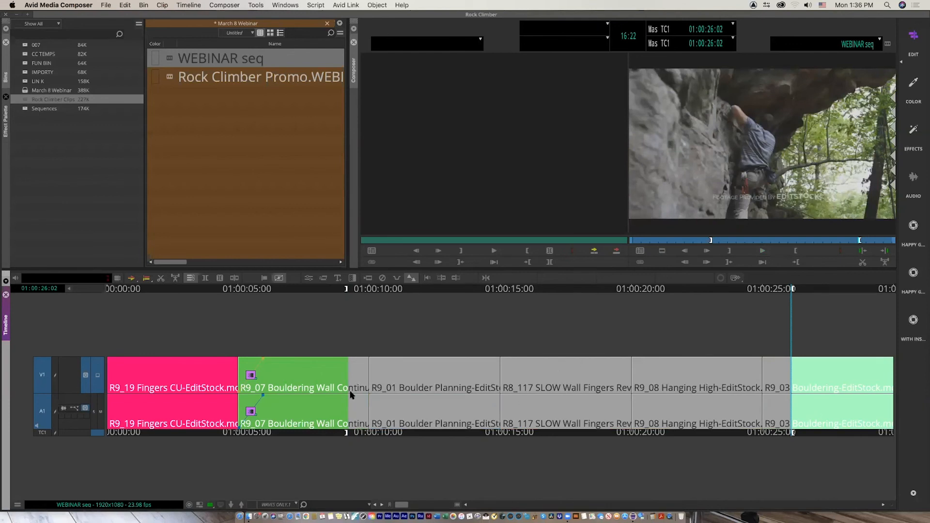
Step: Add 24-frame Dip to Color quick transitions, starting at cut, to all transitions between the In and Out points
click(369, 379)
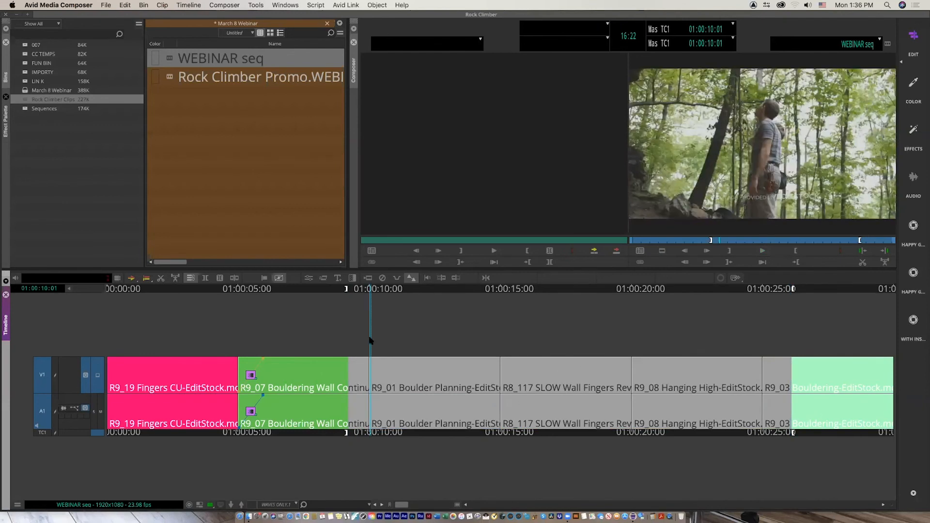
click(353, 279)
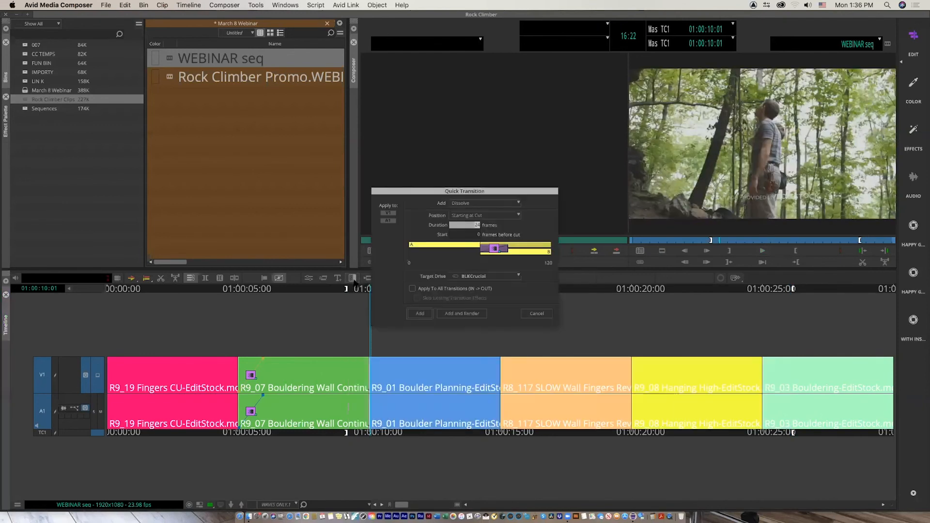
click(412, 289)
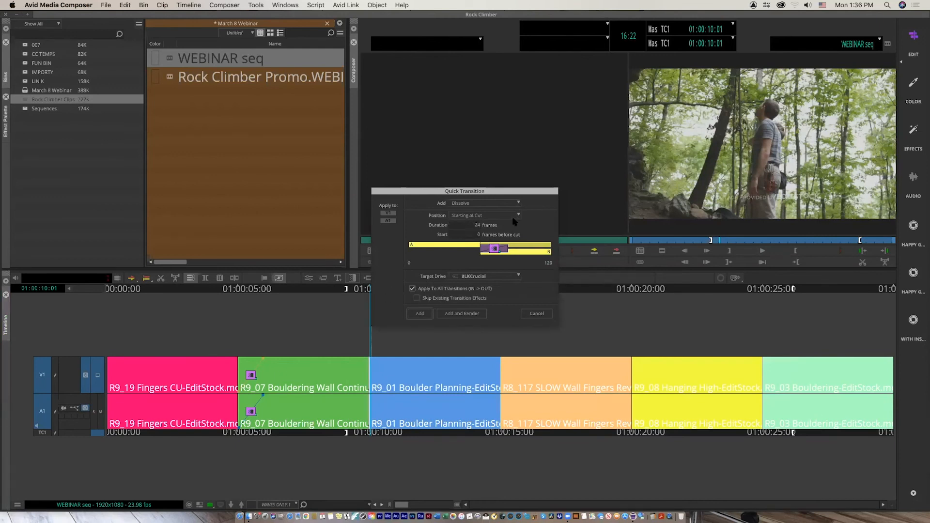
click(518, 202)
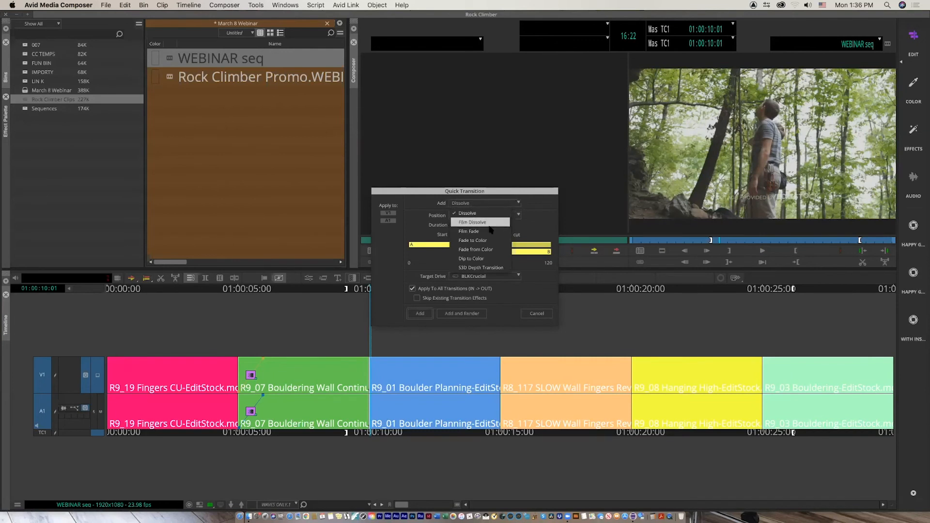
click(493, 260)
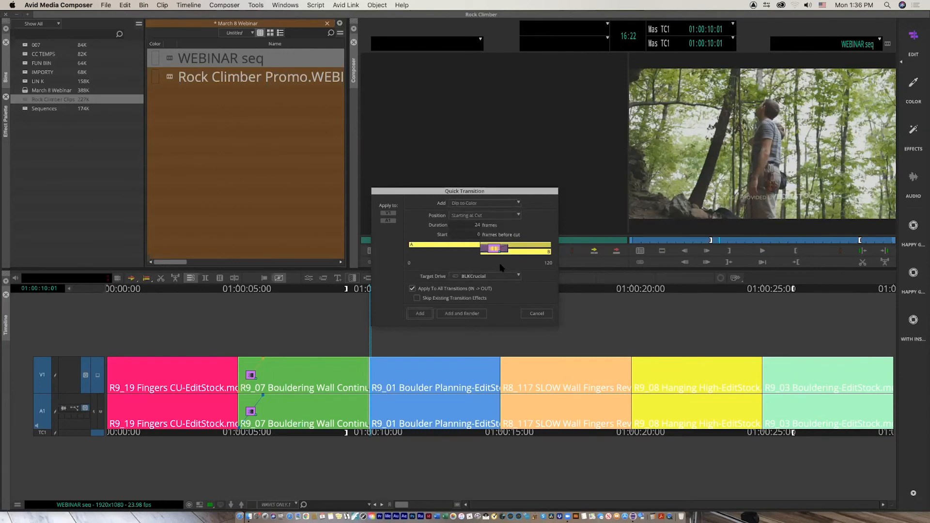
click(421, 315)
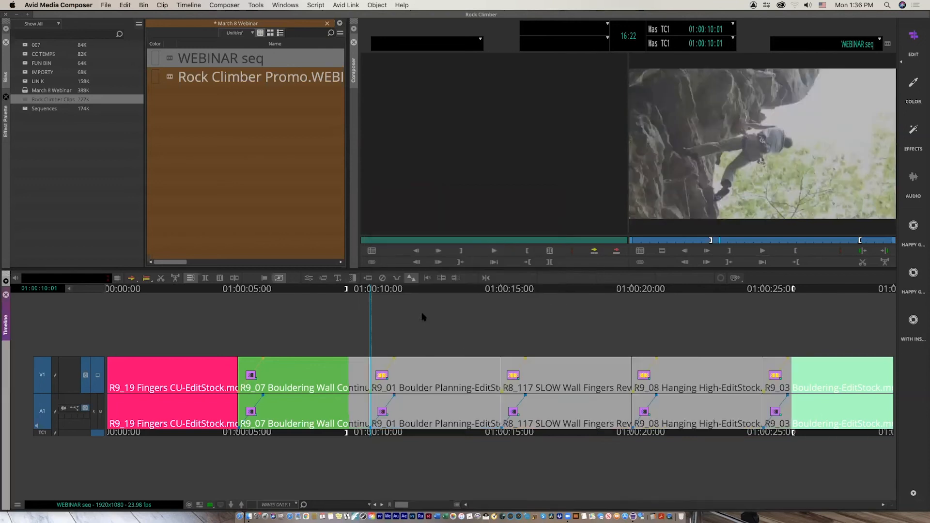
Step: Play the sequence through the Dip to Color transitions, and clear the In and Out marks
click(340, 289)
key(space)
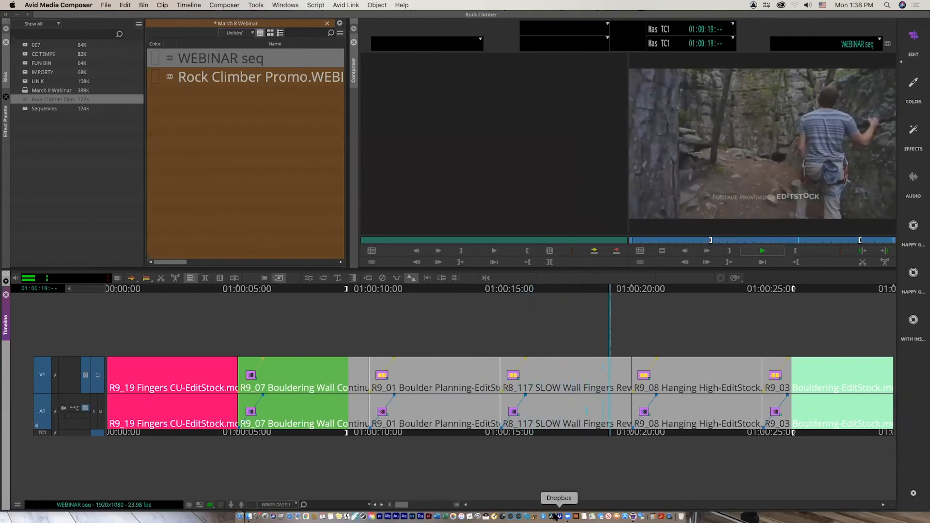
key(space)
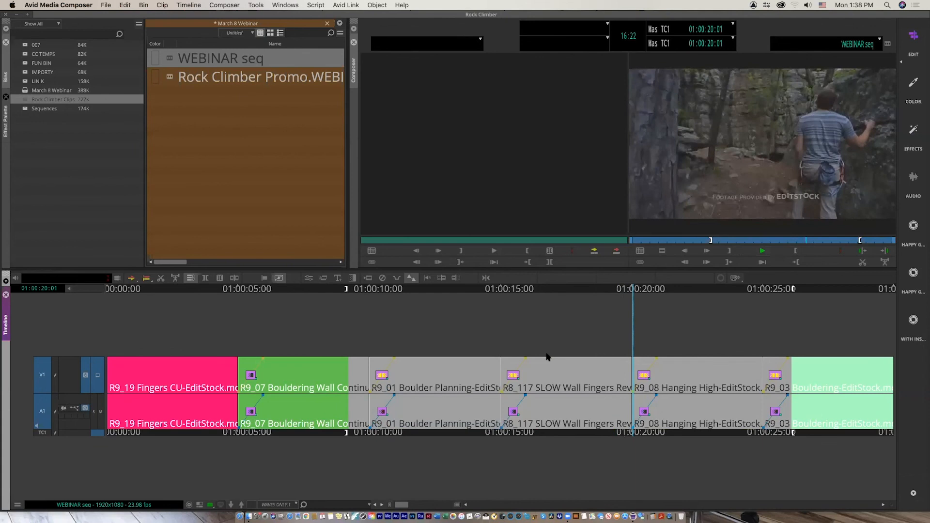
key(g)
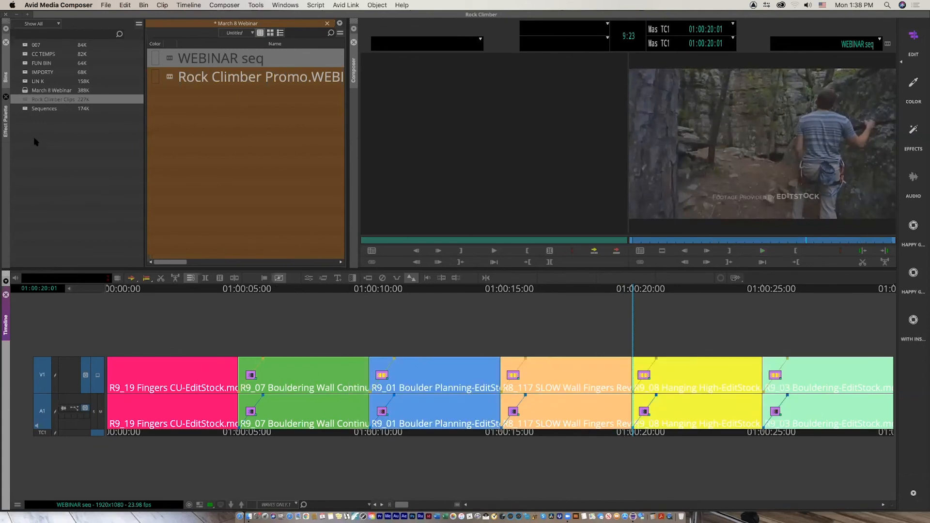
Step: Apply the Left to Right Peel transition to the cut between the R9_19 Fingers CU and R9_07 Bouldering Wall clips, and play it back
click(7, 136)
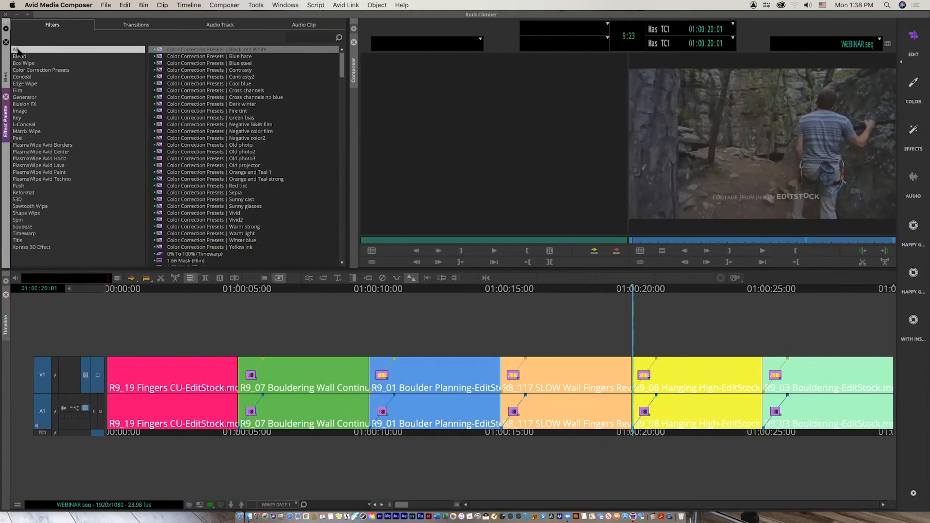
click(31, 84)
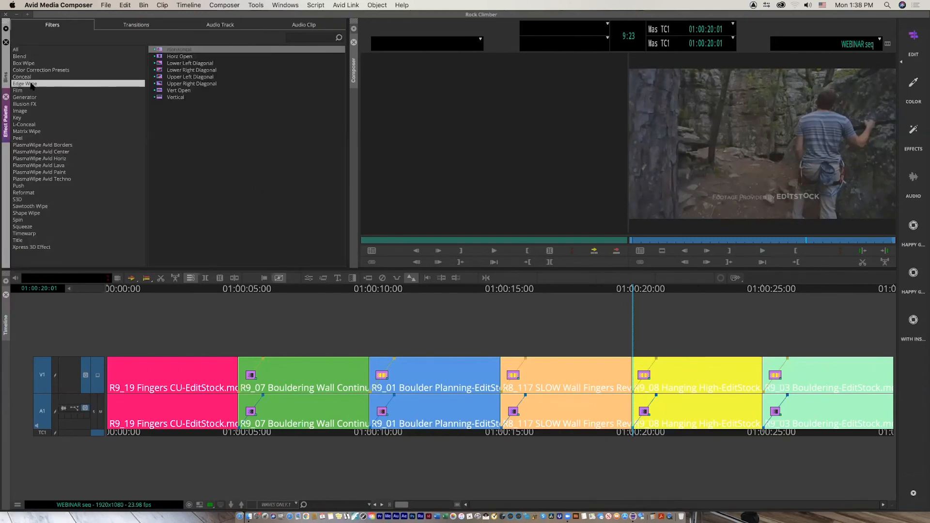
click(31, 125)
click(39, 132)
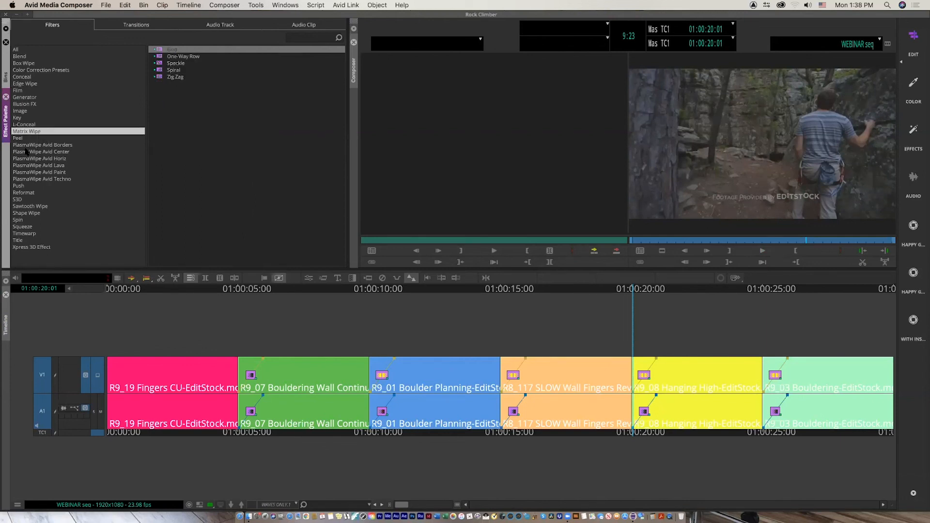
click(18, 138)
drag(158, 70, 248, 387)
click(216, 291)
key(space)
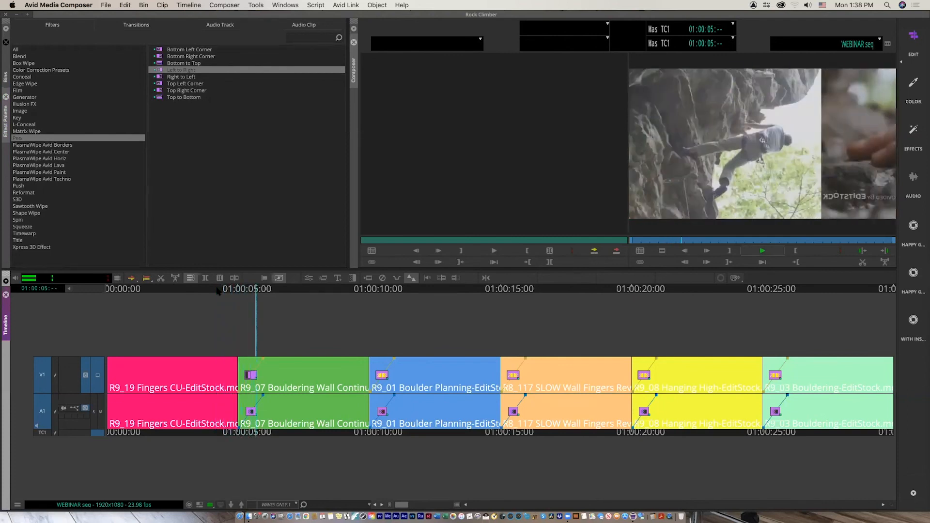
key(space)
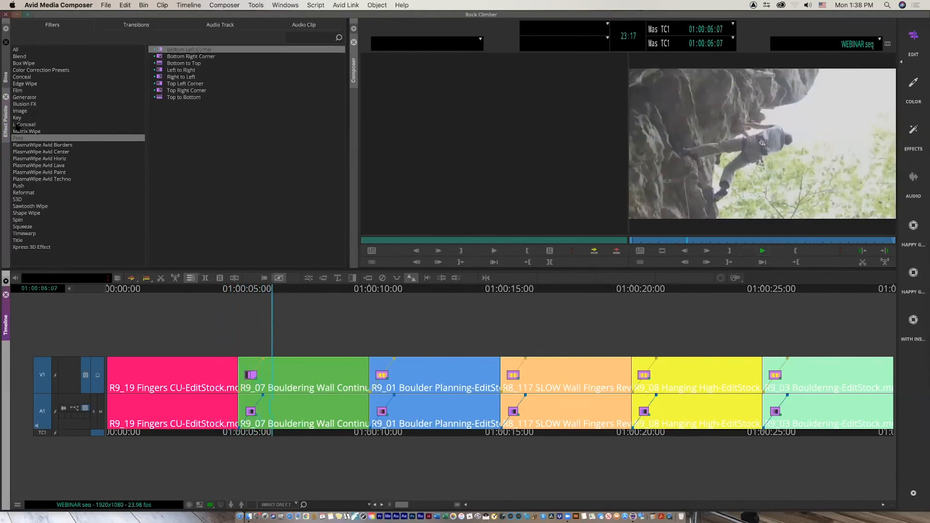
click(6, 77)
click(6, 118)
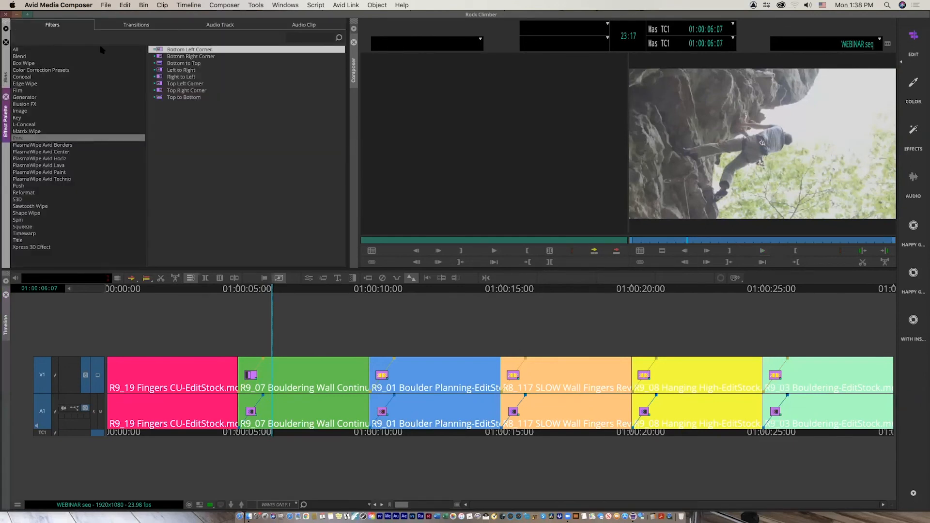
click(56, 50)
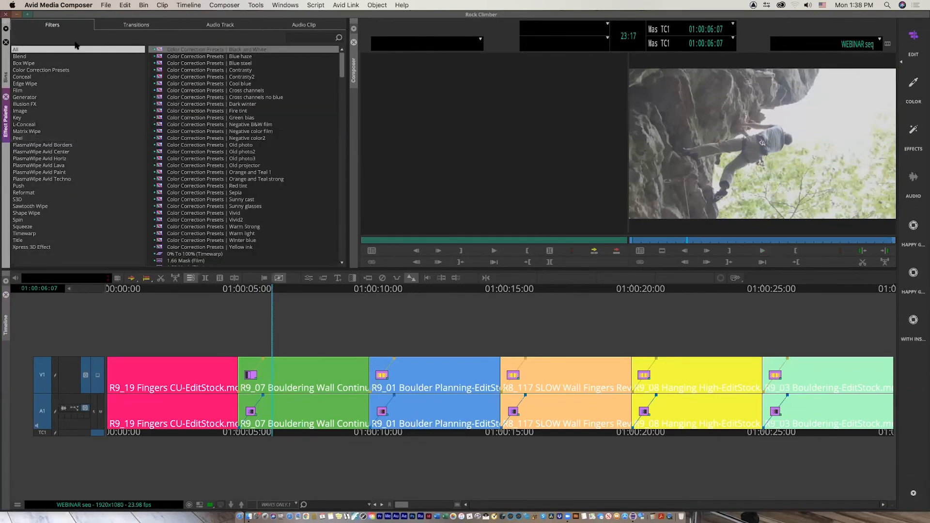
click(294, 37)
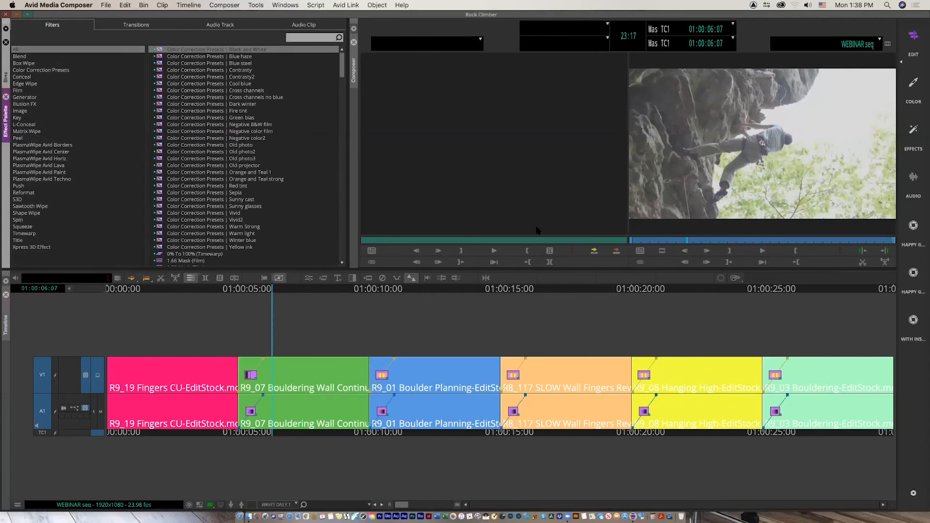
click(6, 77)
click(376, 326)
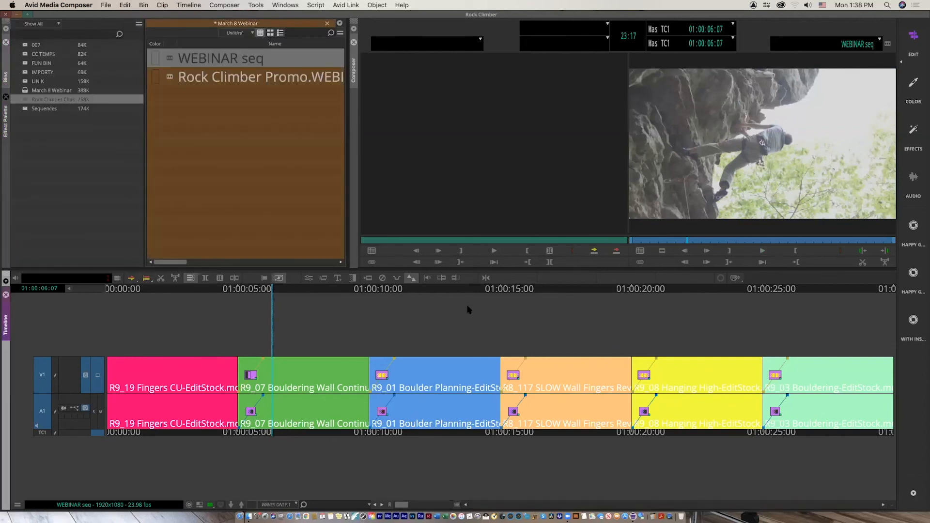
Step: Add a second video track to the sequence and apply the Color Effect from the Image category to its filler
drag(674, 241, 702, 228)
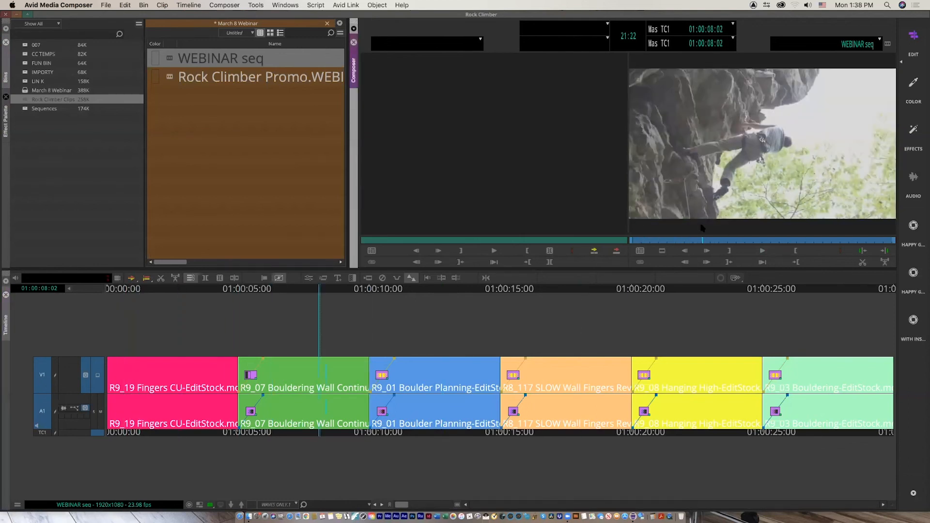
key(super+y)
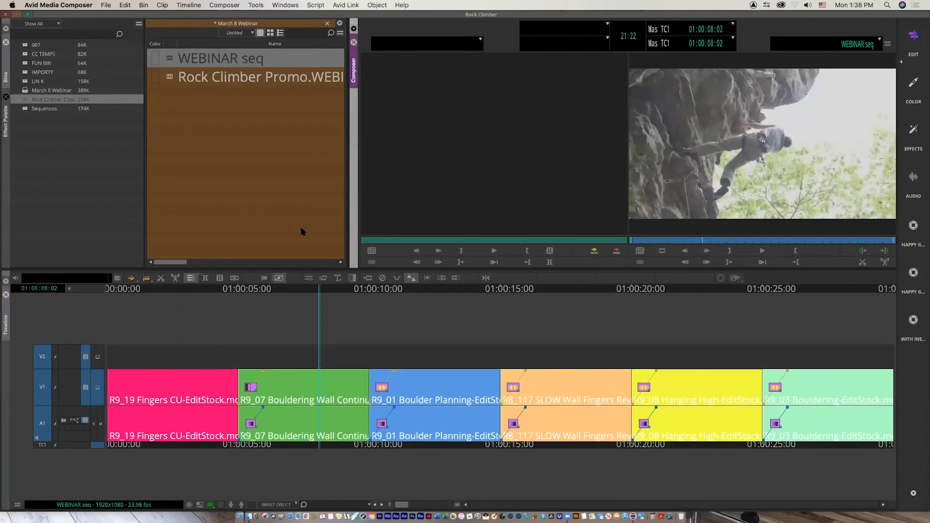
click(5, 129)
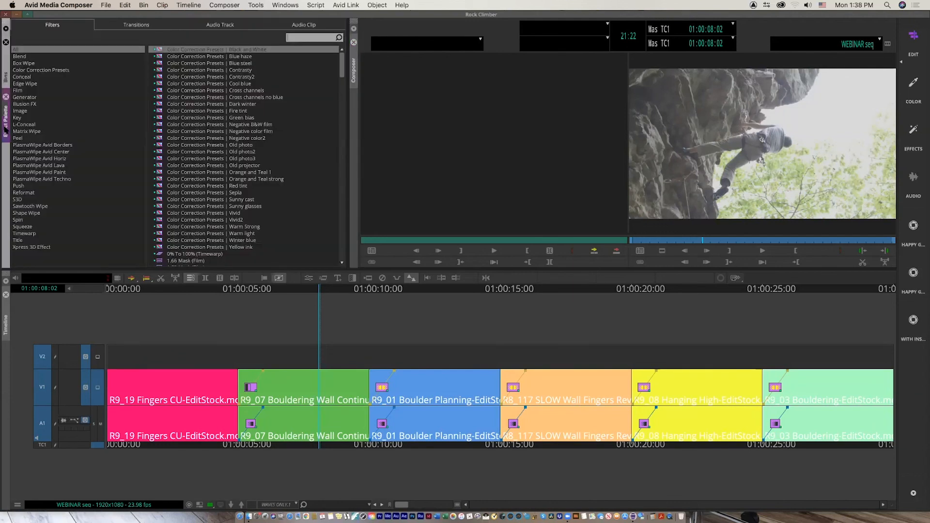
click(23, 111)
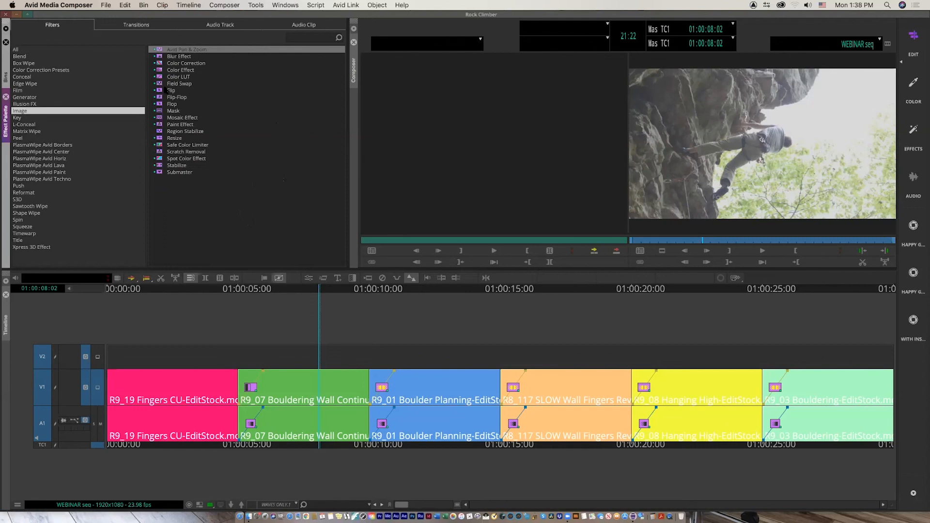
drag(159, 71, 280, 358)
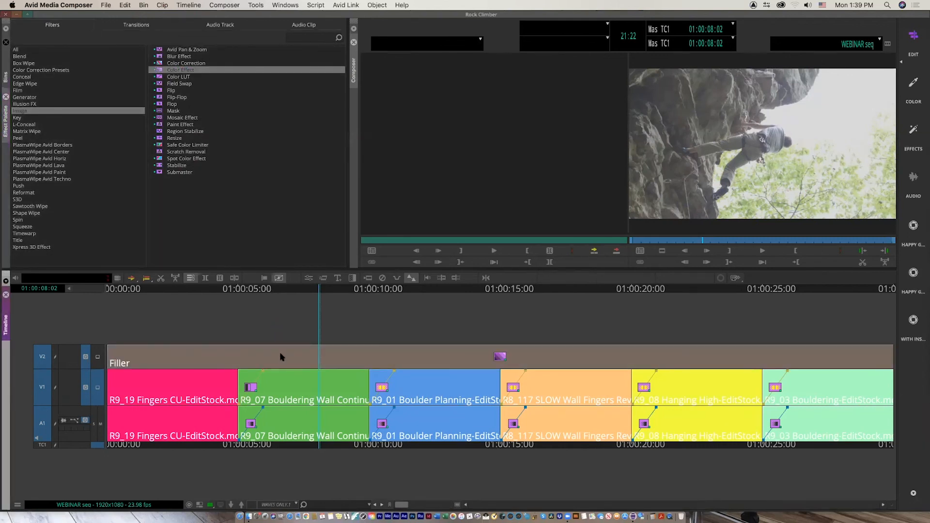
click(98, 357)
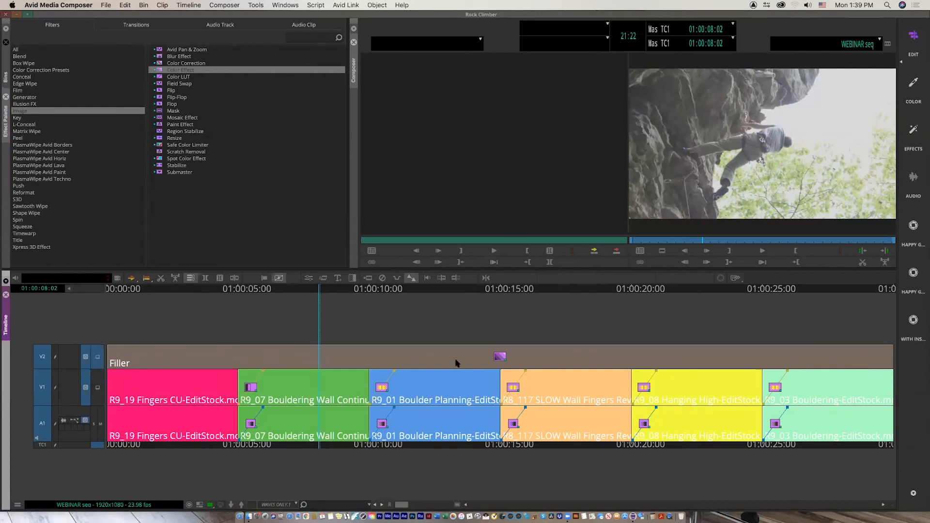
Step: Show the V2 Color Effect's parameters at 01:00:15:03, close the floating editor, and switch to the Effects workspace
click(504, 290)
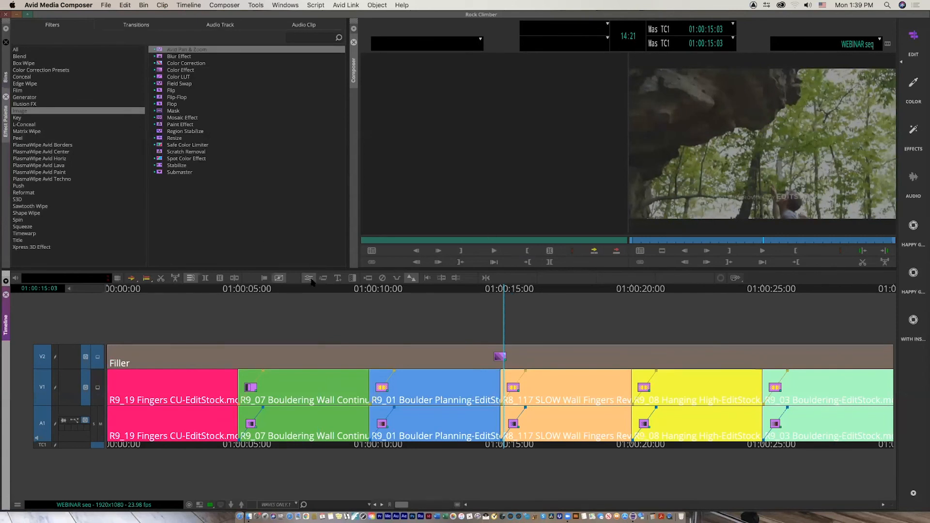
click(308, 278)
drag(217, 14, 247, 30)
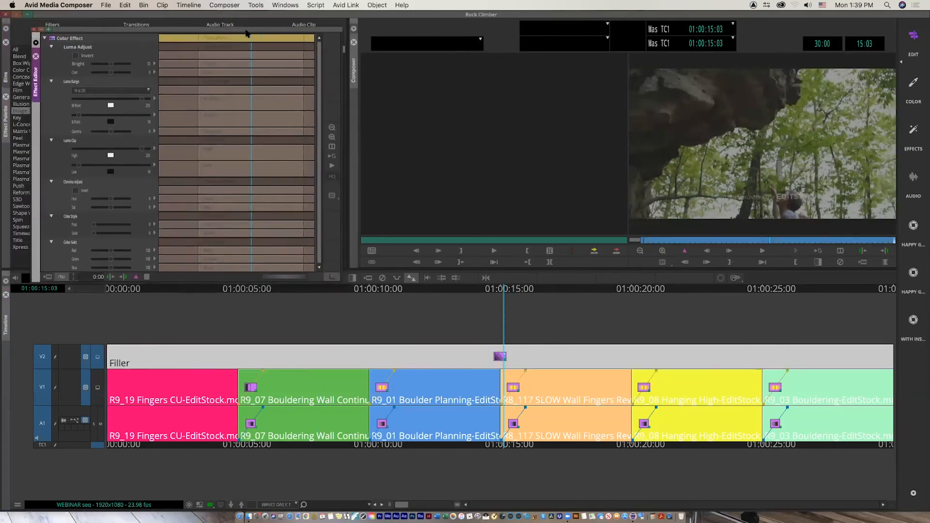
click(34, 29)
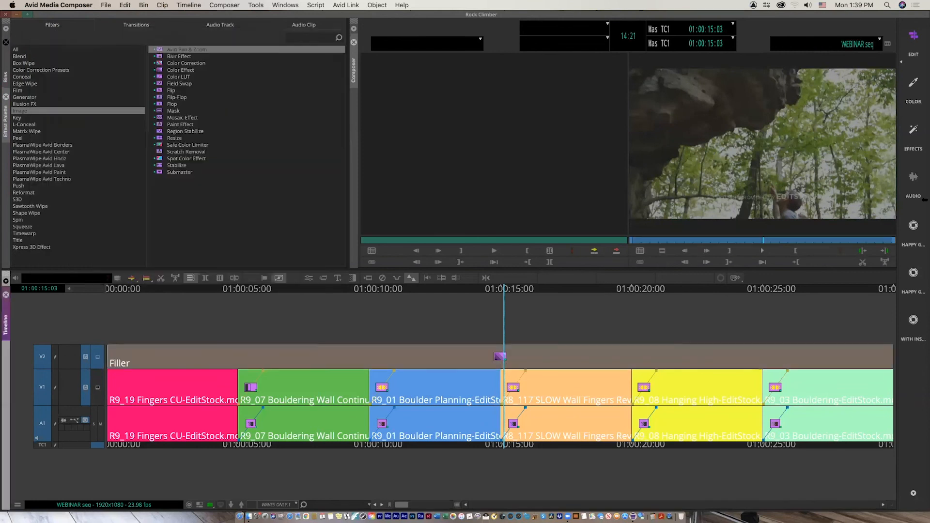
click(914, 145)
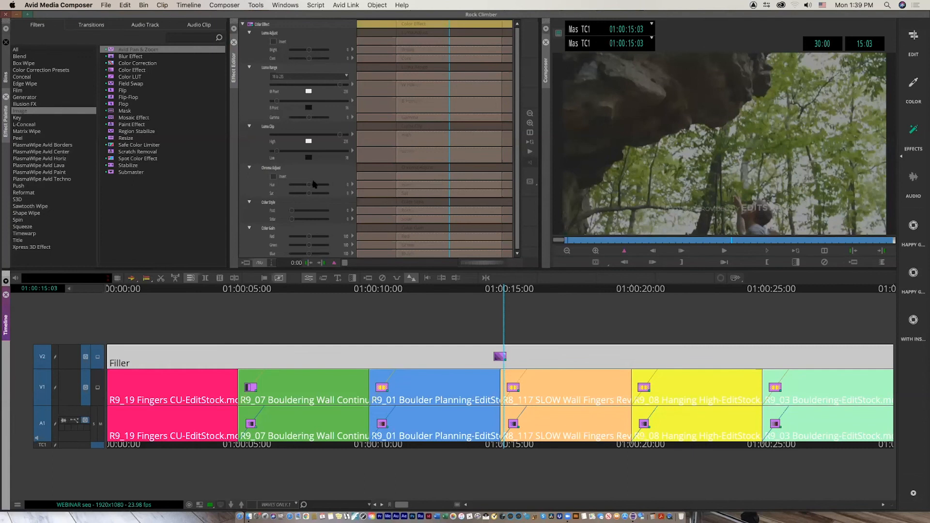
Step: Fully desaturate the V2 Color Effect with raised brightness and contrast, tint it orange through the color gains, and scrub the sequence to check it
drag(308, 193, 291, 193)
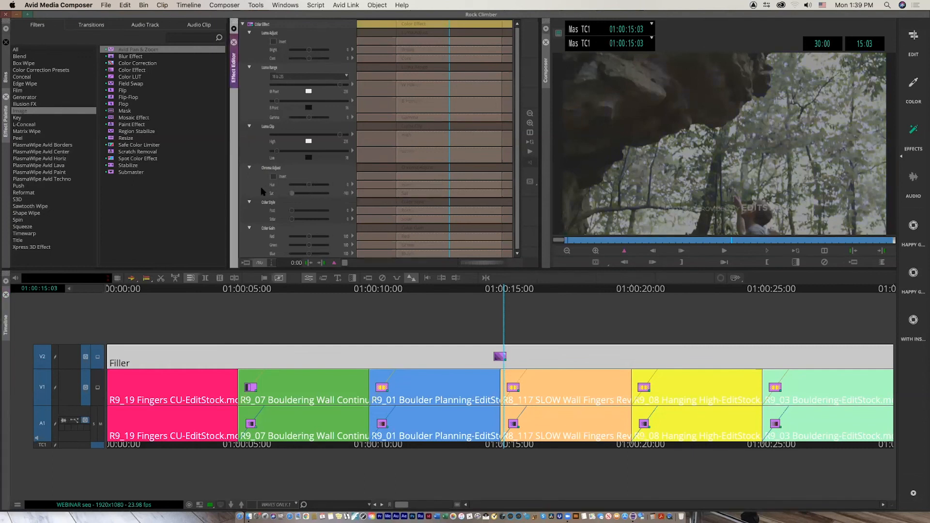
drag(306, 58, 315, 51)
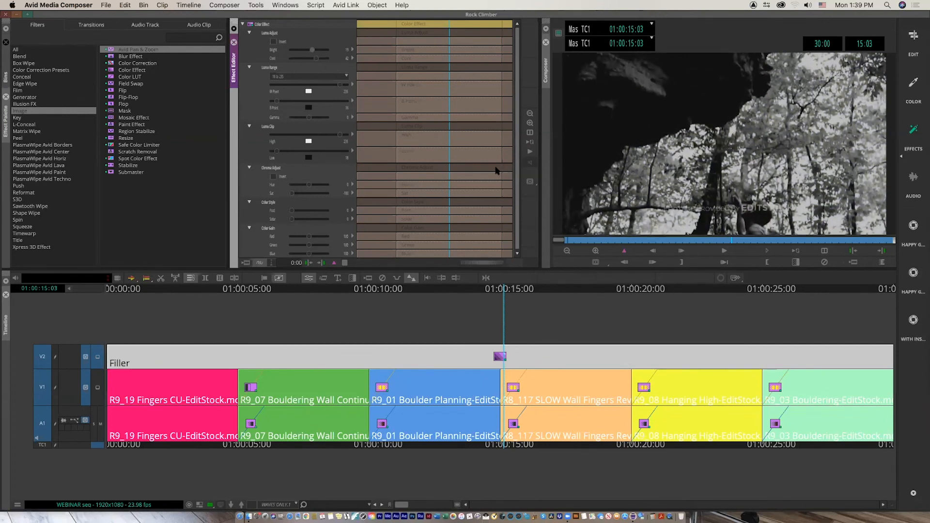
mouse_move(308, 237)
mouse_down()
mouse_move(318, 237)
mouse_move(300, 253)
mouse_up()
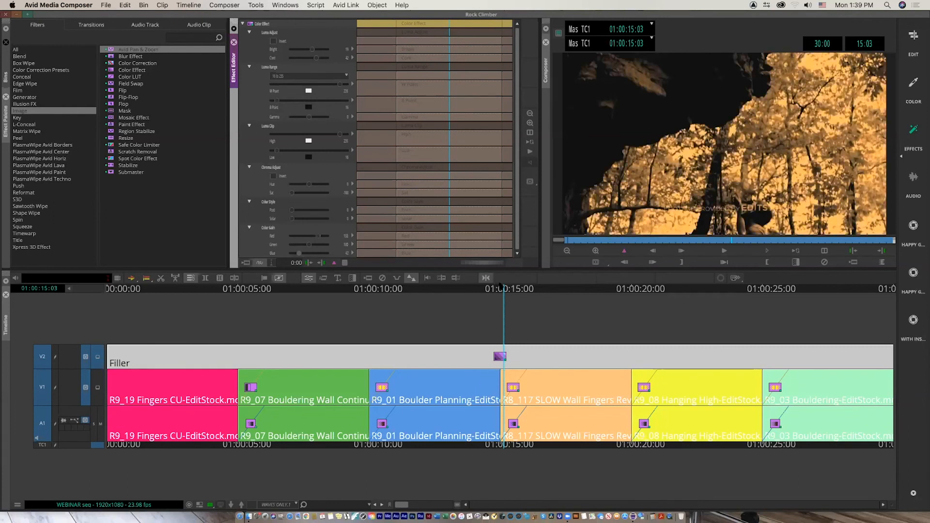
click(557, 294)
drag(503, 289, 394, 289)
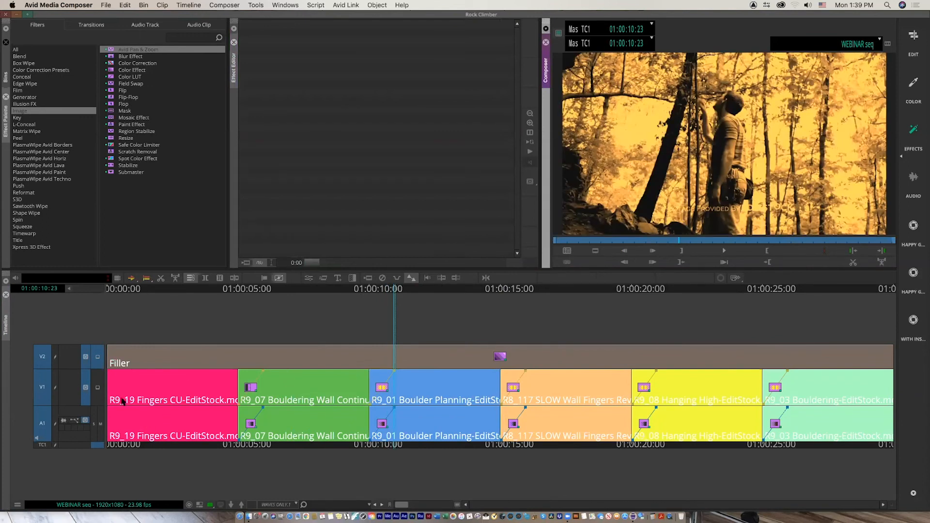
Step: Apply a Color Effect to the R9_19 Fingers CU clip on V1, with the playhead at 01:00:02:16
click(111, 386)
click(179, 391)
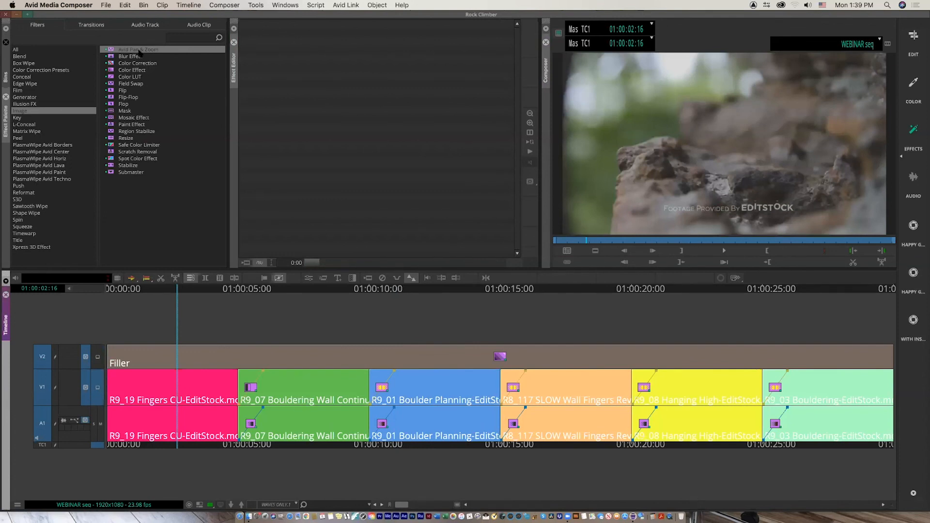
drag(113, 72, 160, 386)
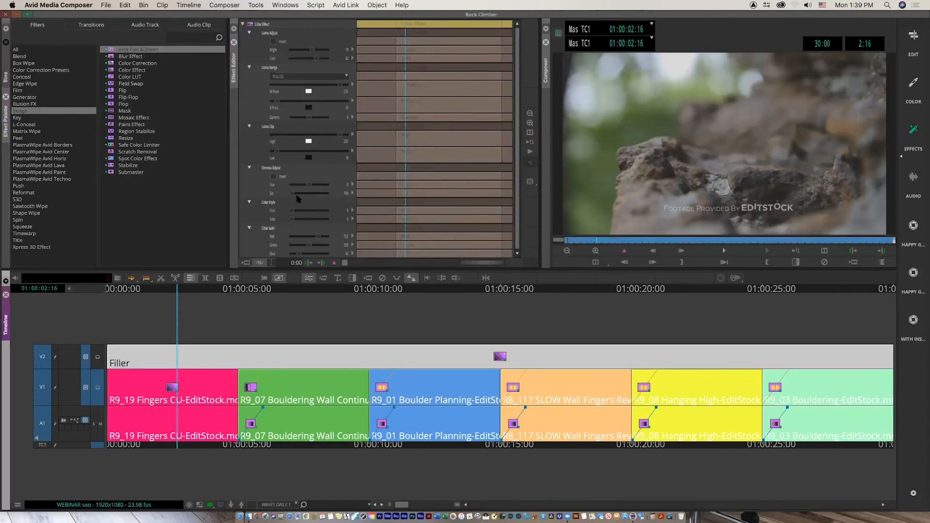
Step: Set the V2 filler Color Effect's saturation to 100 and scrub through the opening clips to check it
drag(293, 194, 362, 209)
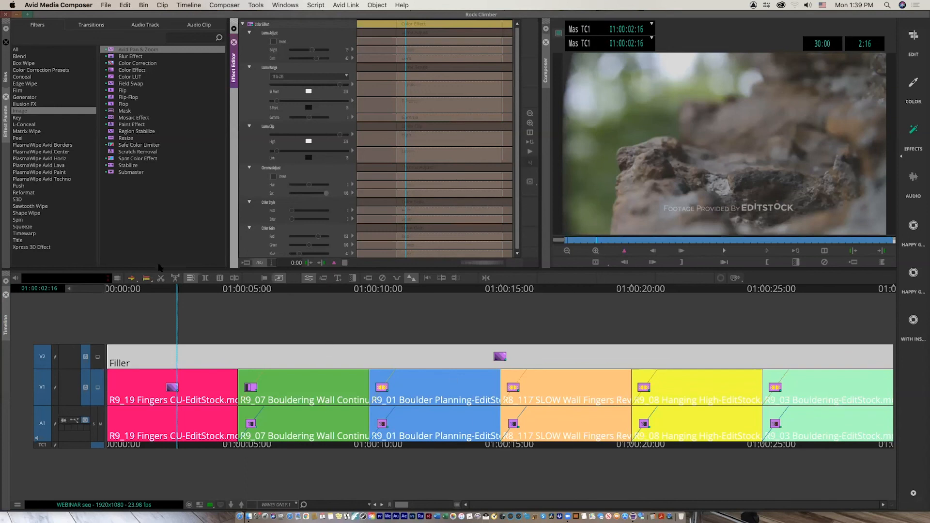
click(171, 291)
drag(170, 292, 323, 318)
drag(438, 331, 168, 358)
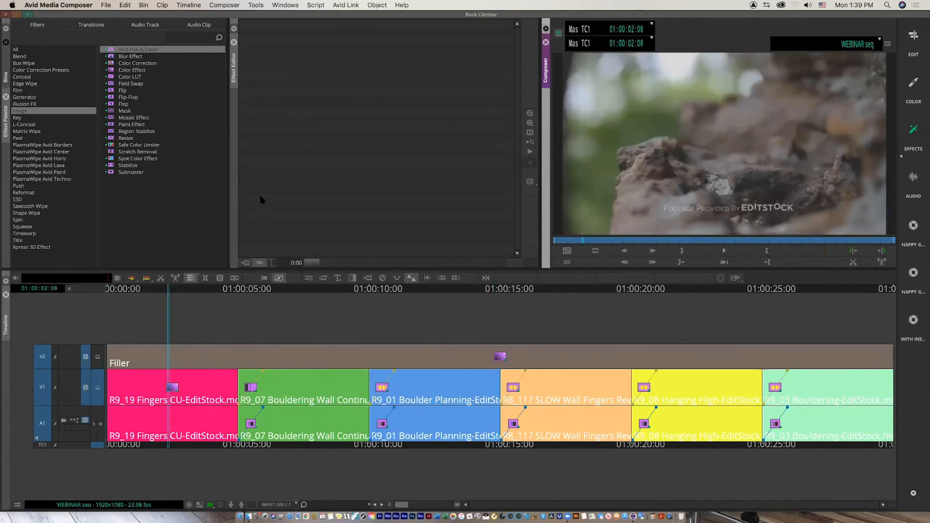
Step: Raise the green gain of the Color Effect on the R9_19 Fingers CU clip and scrub through the clip
click(309, 278)
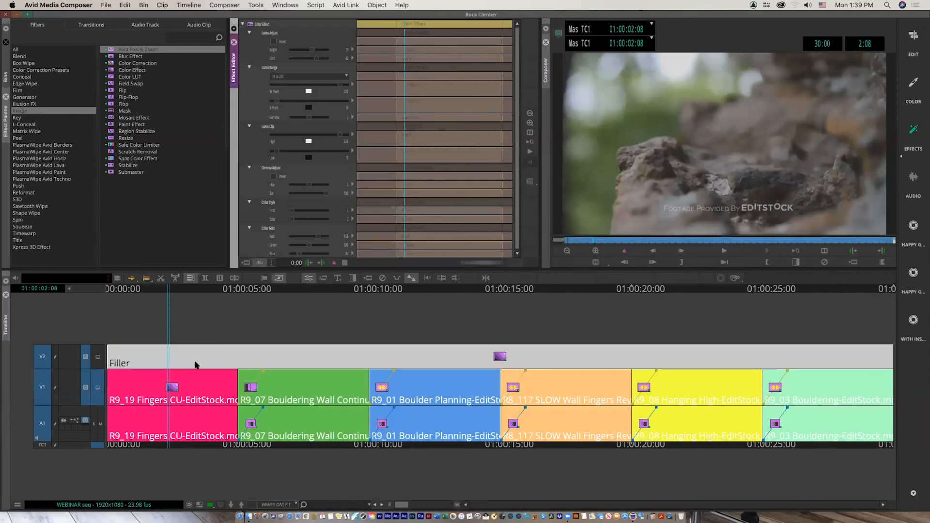
click(171, 392)
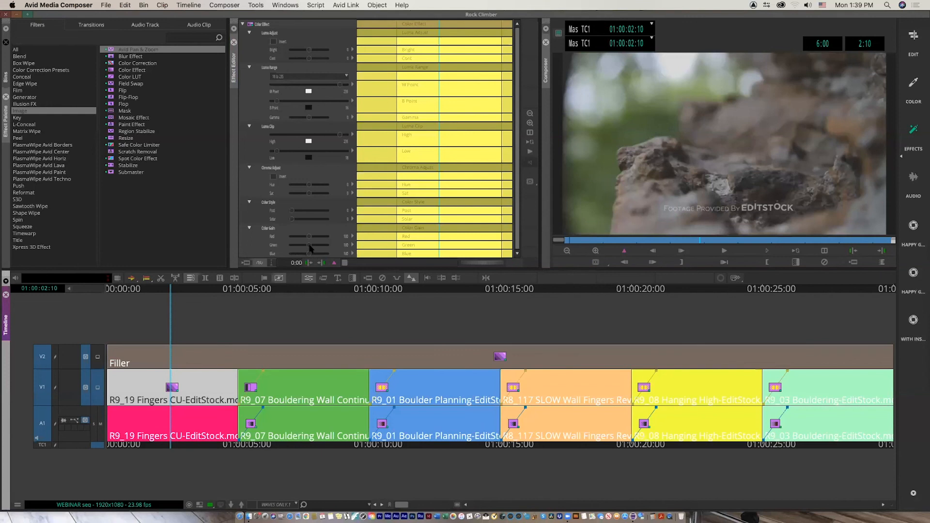
drag(310, 248, 326, 245)
drag(160, 292, 188, 293)
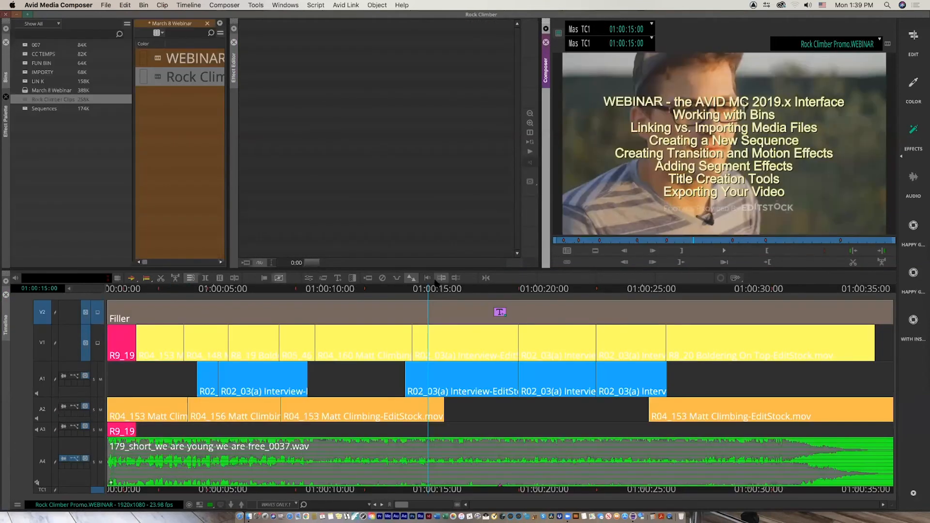
Step: Add a V2 video track to WEBINAR seq and apply the Avid Titler+ effect from the Title category to its filler
click(437, 291)
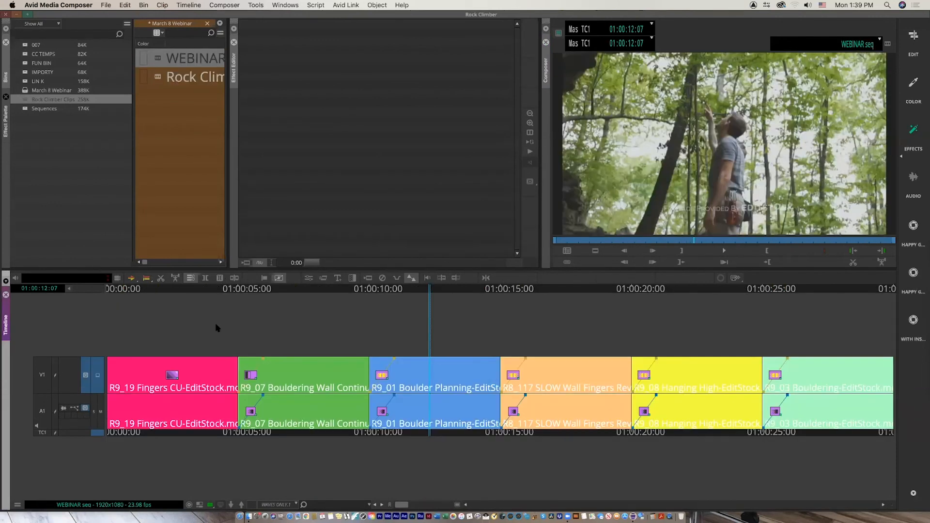
key(super+y)
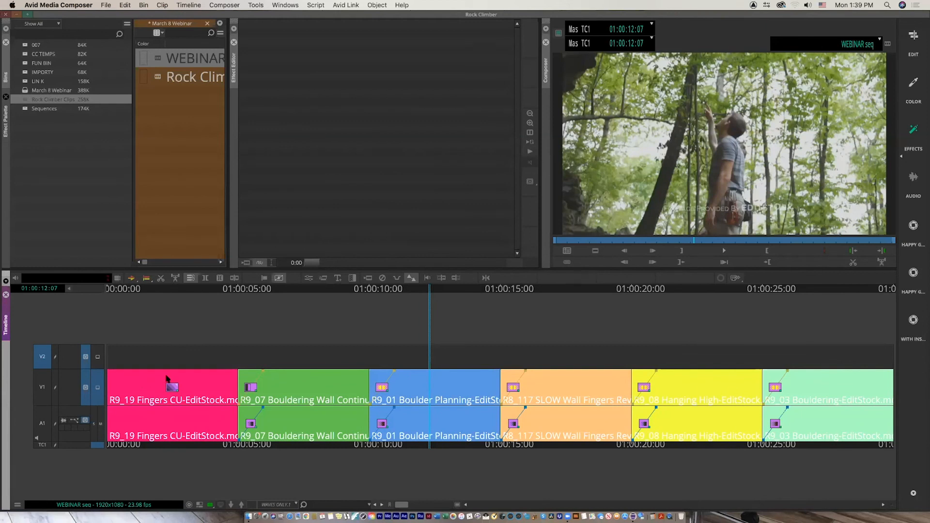
click(6, 132)
click(30, 241)
drag(112, 50, 233, 364)
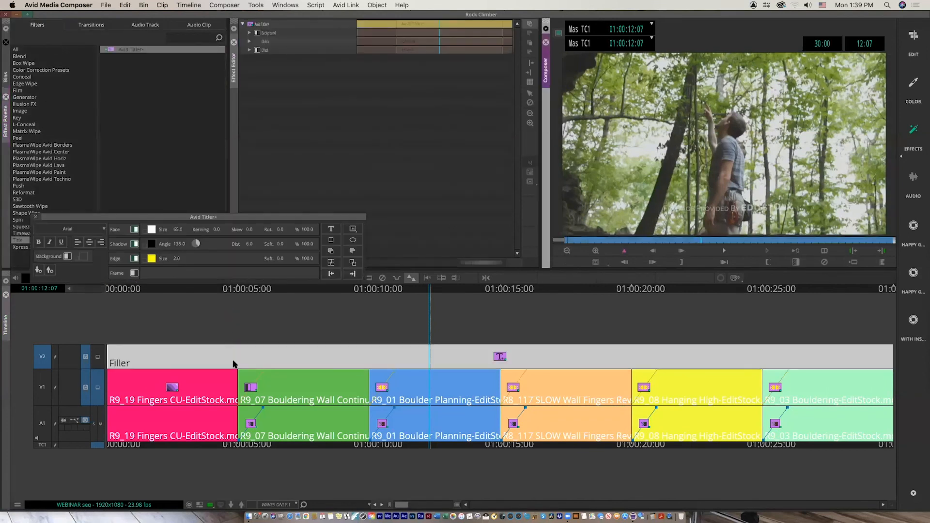
Step: Park the playhead at 01:00:15:02 and try to enter text in the frame for the V2 Titler+ effect
click(504, 291)
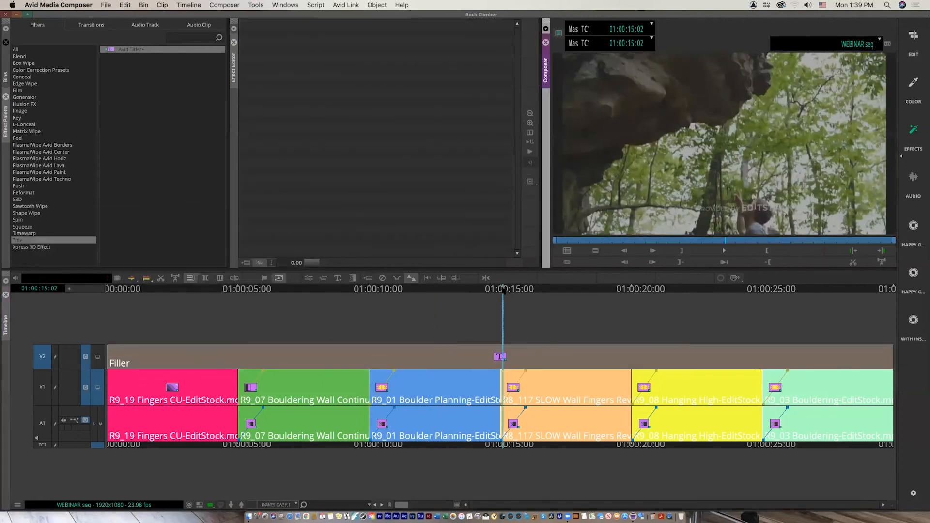
click(309, 279)
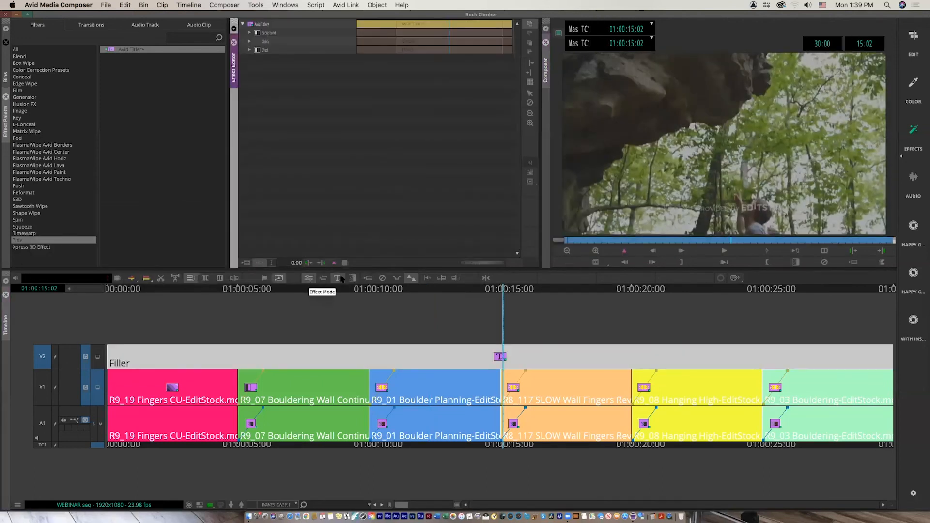
click(693, 140)
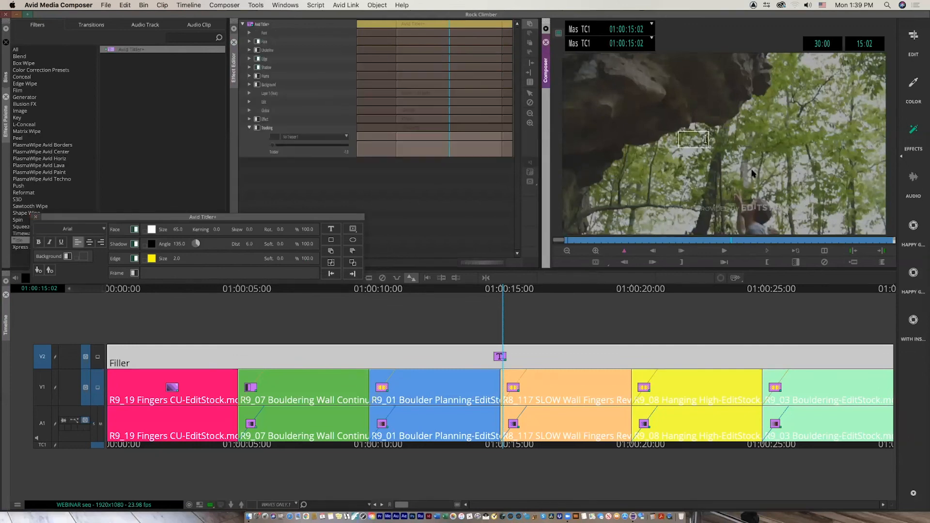
text(TIEL)
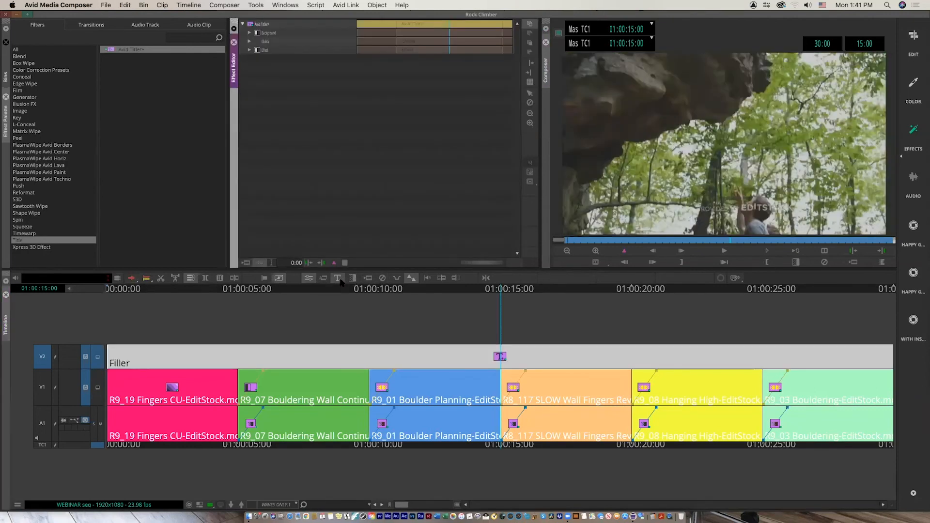
Step: Create a Titler+ text box near the frame's centre reading "THANKS for watching" and disable V1's video so only the title shows
click(341, 280)
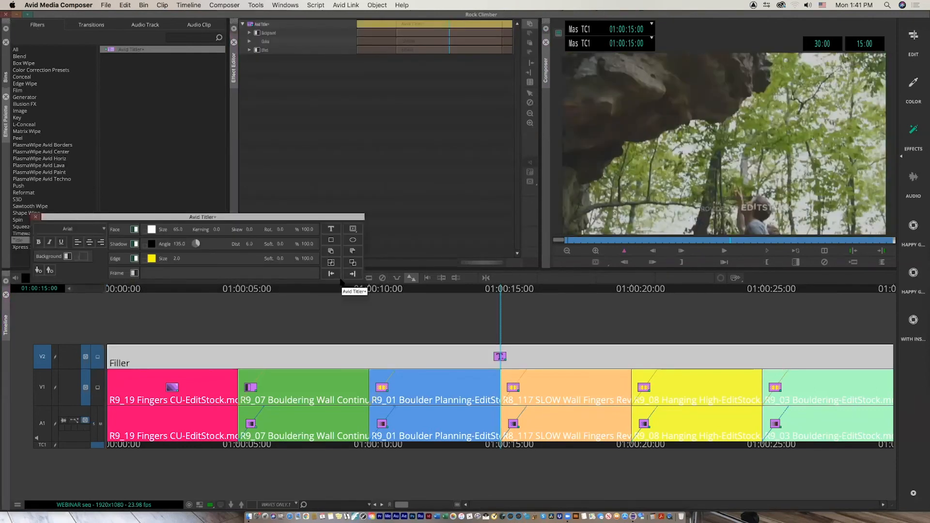
click(331, 228)
click(675, 147)
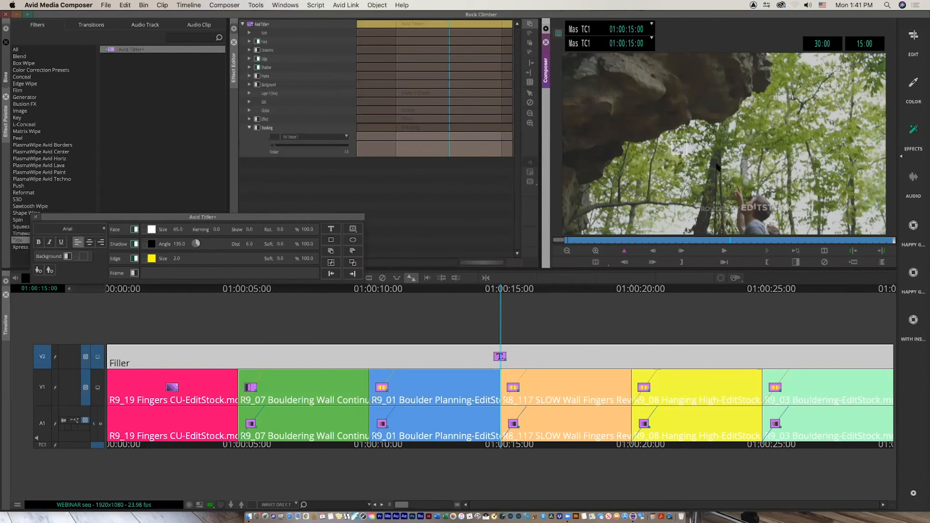
text(THANKS)
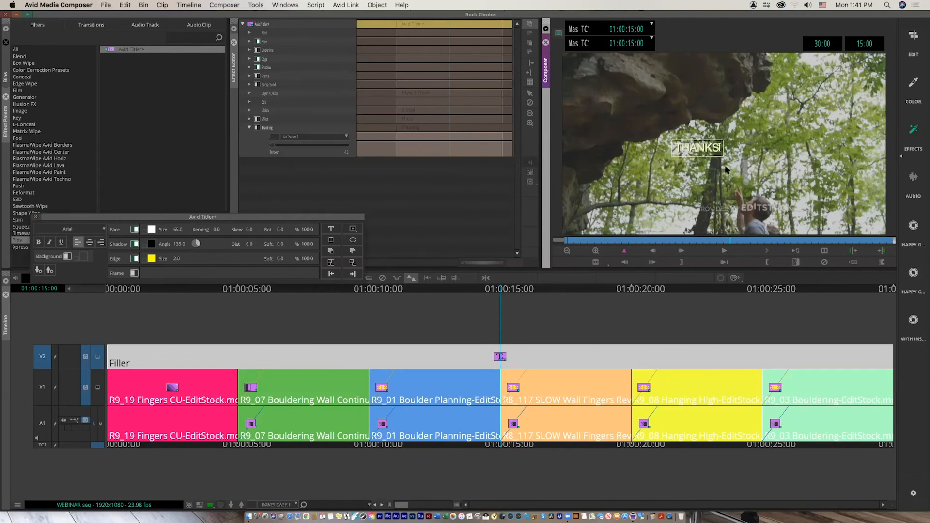
text( for watchingng)
key(BackSpace)
key(BackSpace)
key(BackSpace)
key(BackSpace)
key(BackSpace)
text(ing)
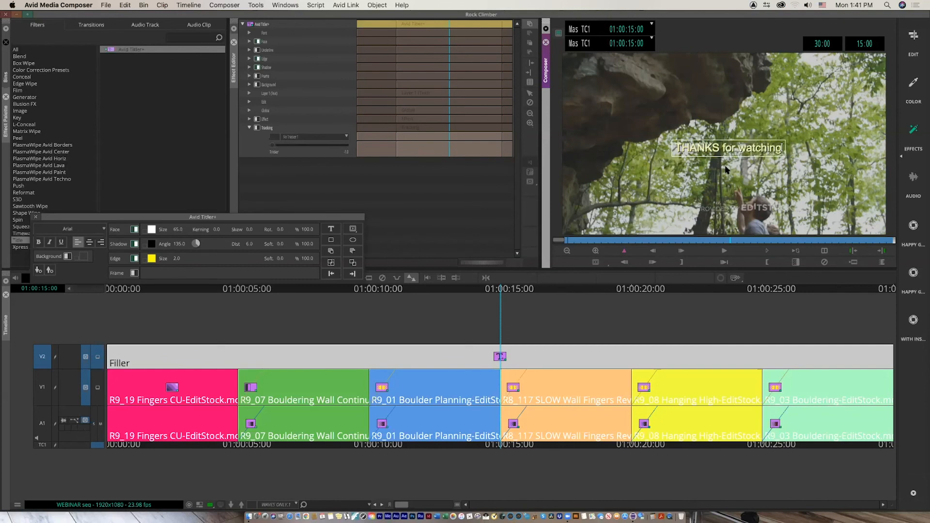
click(85, 387)
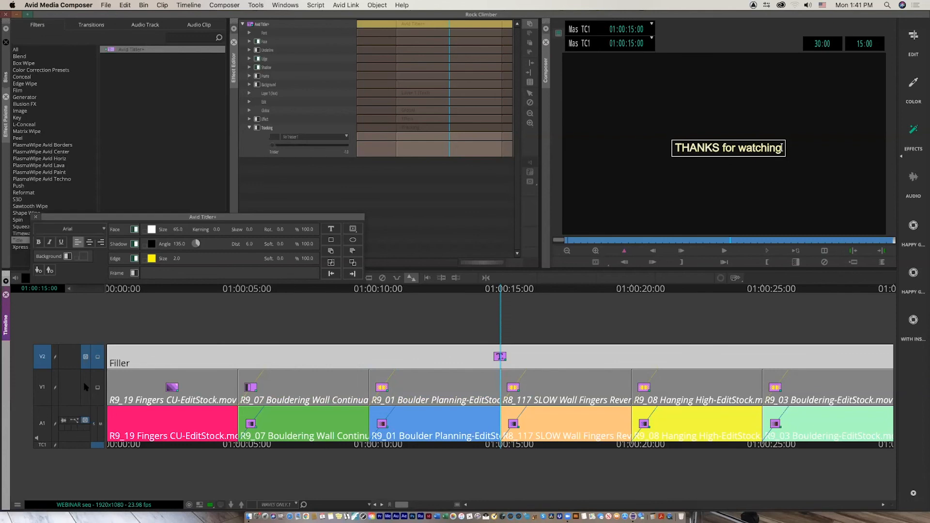